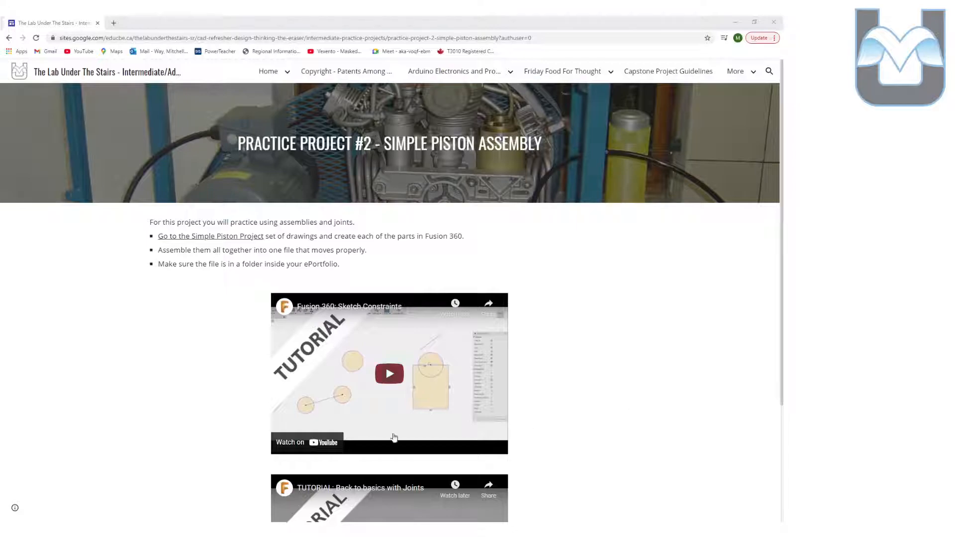
- Open the Simple Piston Project drawings folder and view SimplePiston_Assembly.pdf enlarged
{"action": "left_click", "coordinate": [213, 237]}
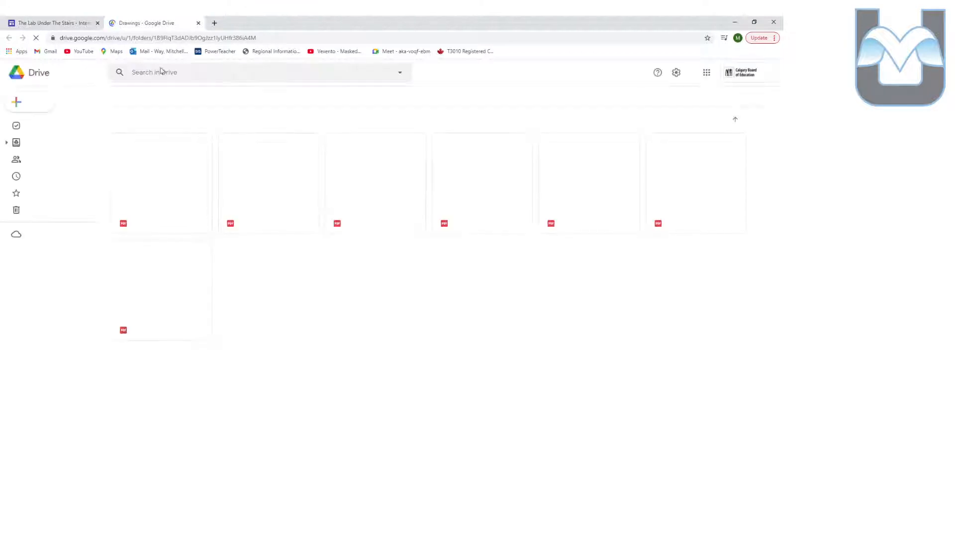
{"action": "double_click", "coordinate": [152, 206]}
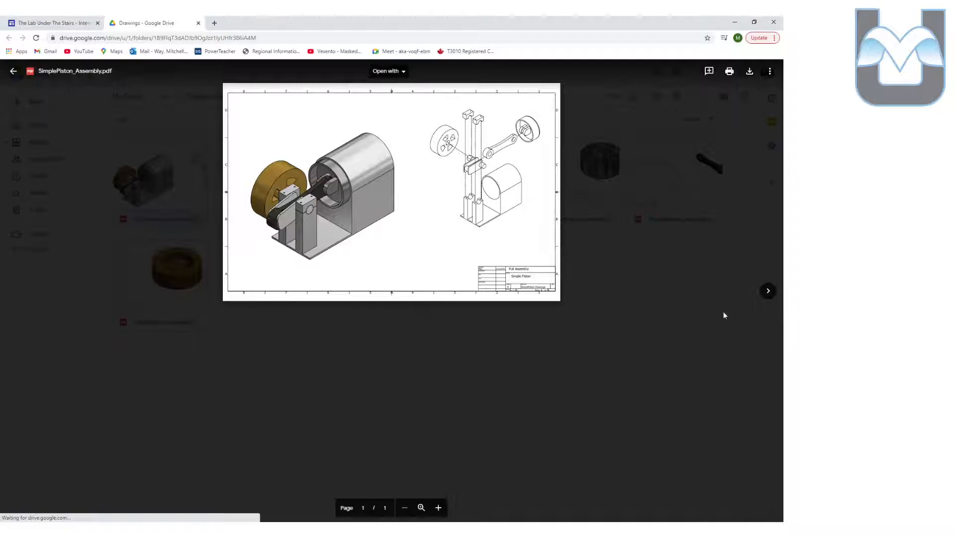
{"action": "left_click", "coordinate": [421, 507]}
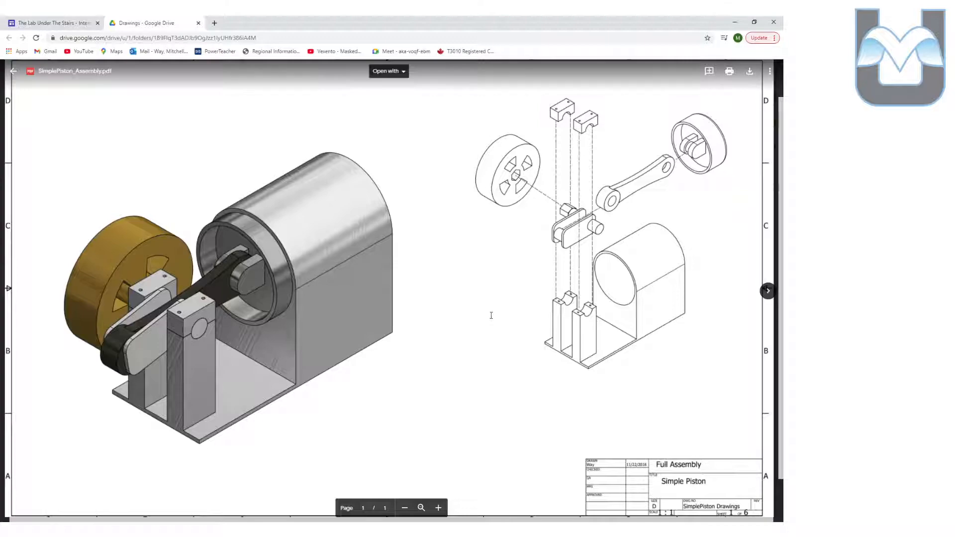
- Examine the part drawings in turn: base, bracket, crankshaft, piston head and piston rod
{"action": "key", "text": "Right"}
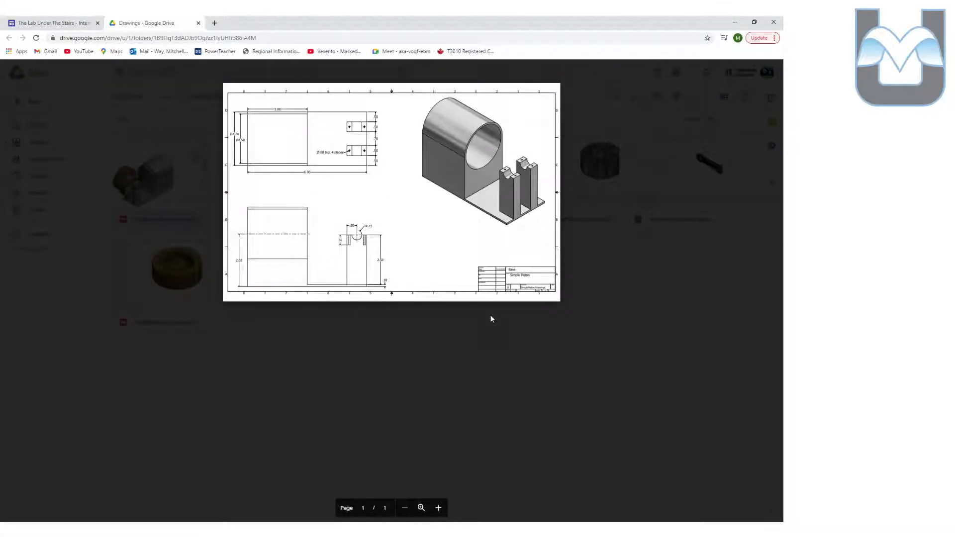
{"action": "left_click", "coordinate": [420, 507]}
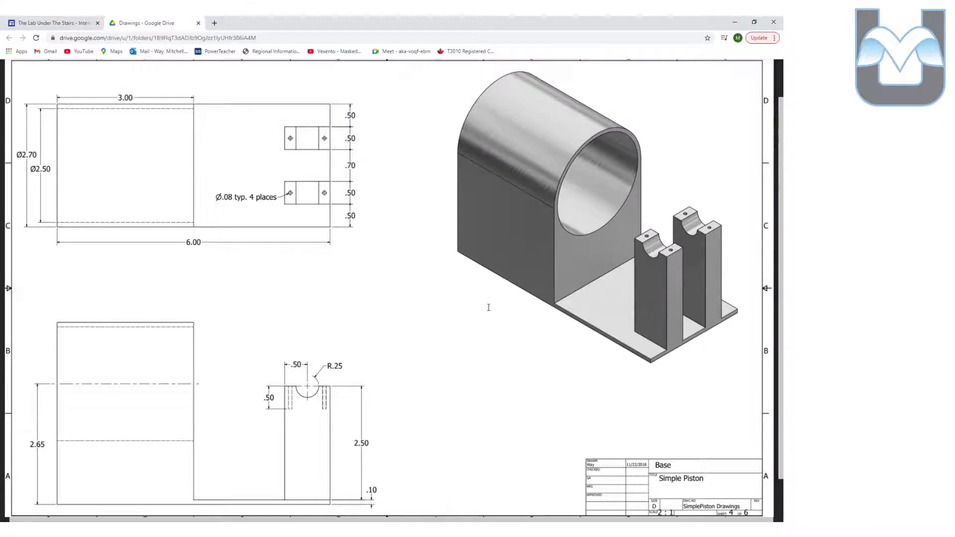
{"action": "key", "text": "Escape"}
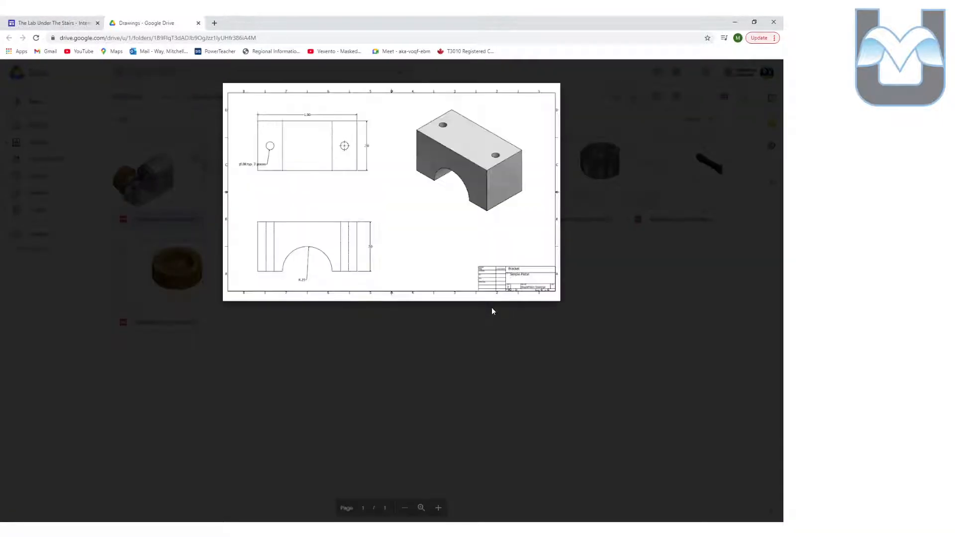
{"action": "key", "text": "Escape"}
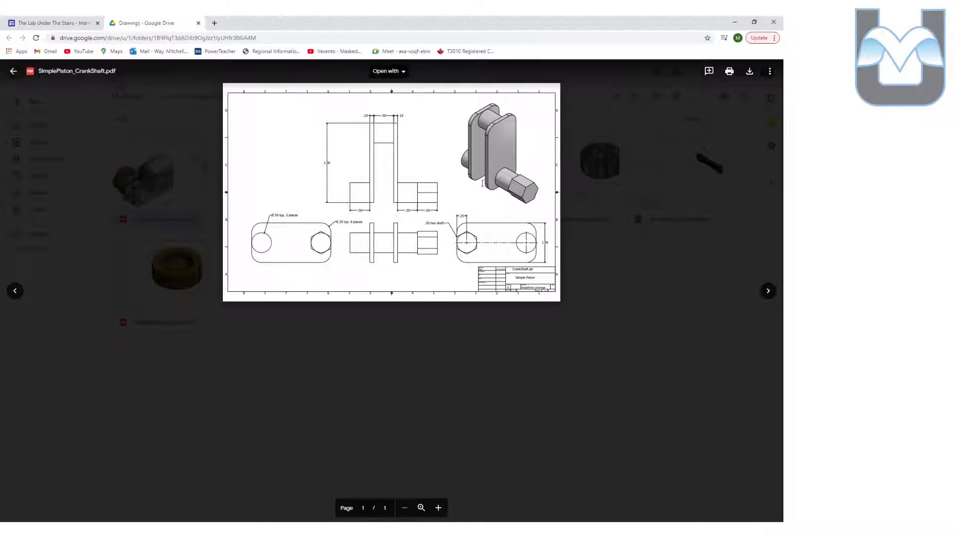
{"action": "key", "text": "Right"}
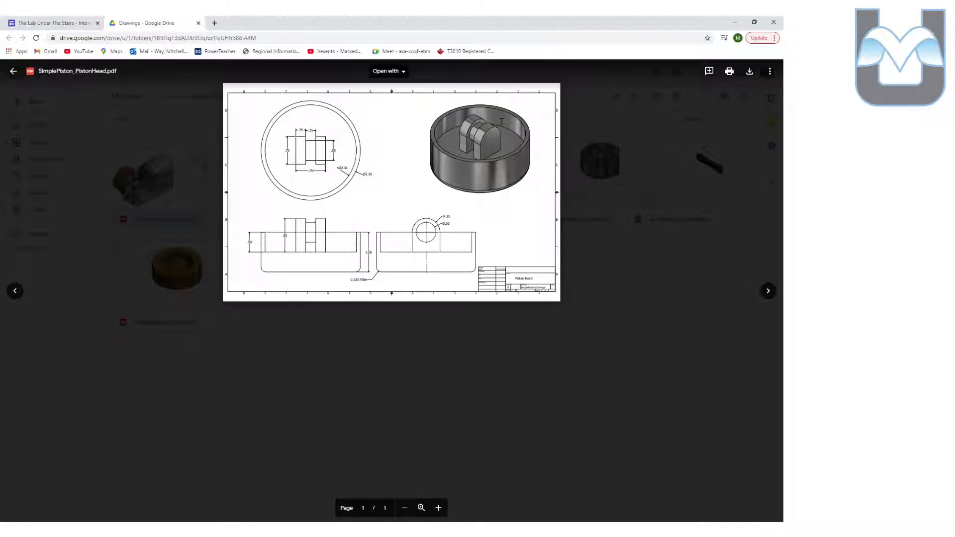
{"action": "key", "text": "Right"}
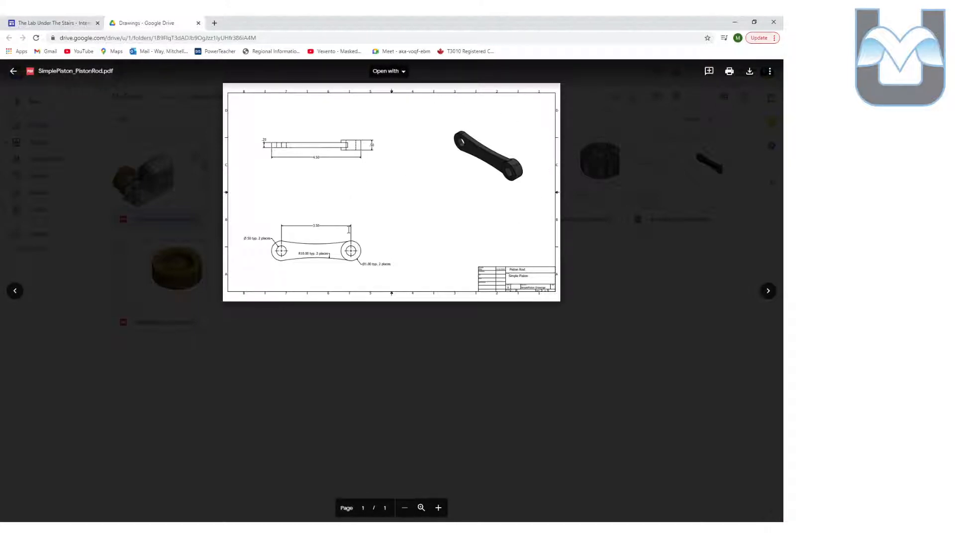
{"action": "key", "text": "Right"}
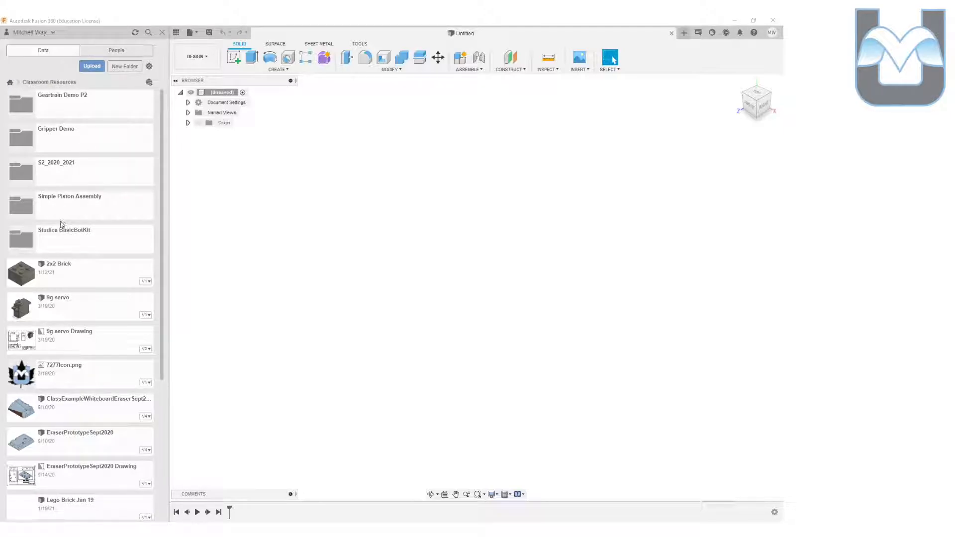
- In Fusion 360, open the Simple Piston Assembly folder and save the untitled design there as "bracket"
{"action": "left_click", "coordinate": [73, 201]}
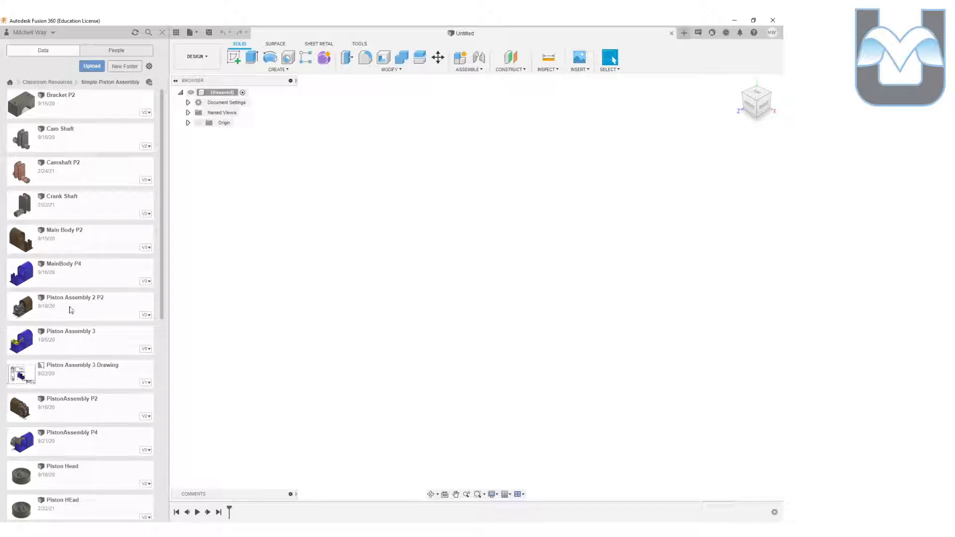
{"action": "scroll", "coordinate": [70, 308], "scroll_direction": "down", "scroll_amount": 8}
{"action": "scroll", "coordinate": [63, 338], "scroll_direction": "up", "scroll_amount": 4}
{"action": "scroll", "coordinate": [63, 349], "scroll_direction": "up", "scroll_amount": 3}
{"action": "left_click", "coordinate": [190, 33]}
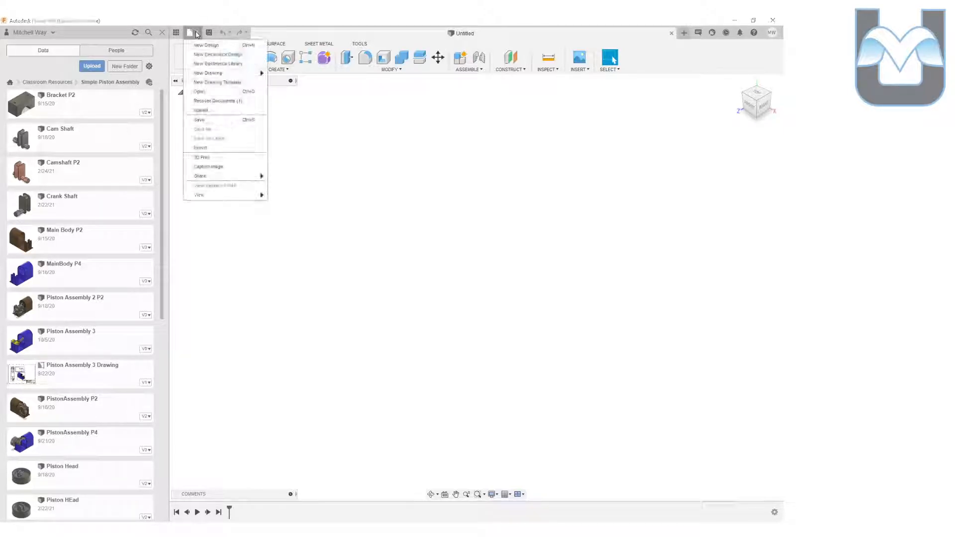
{"action": "left_click", "coordinate": [200, 120]}
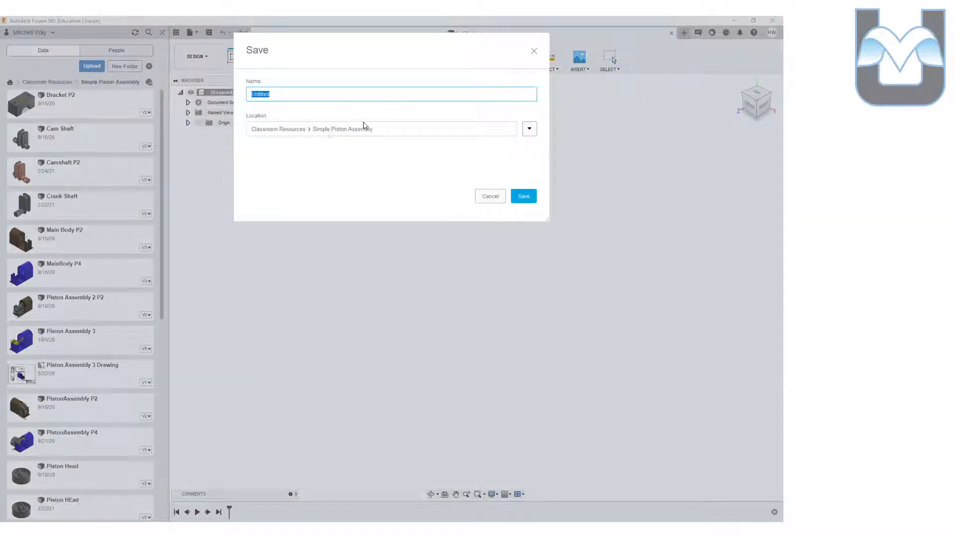
{"action": "type", "text": "bracket"}
{"action": "left_click", "coordinate": [520, 194]}
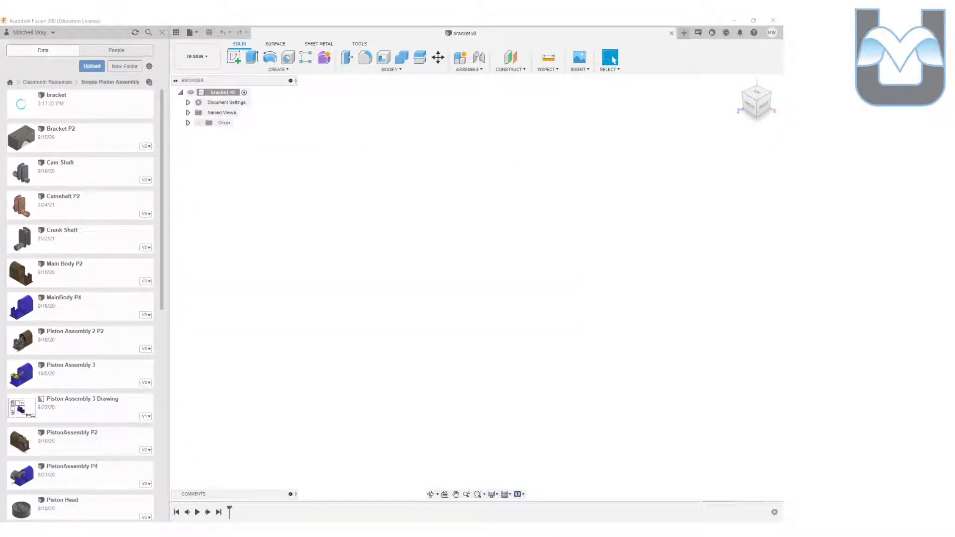
- Sketch a rectangle from the origin on the horizontal plane, 1 mm high and 0.5 mm wide, and finish the sketch
{"action": "left_click", "coordinate": [233, 57]}
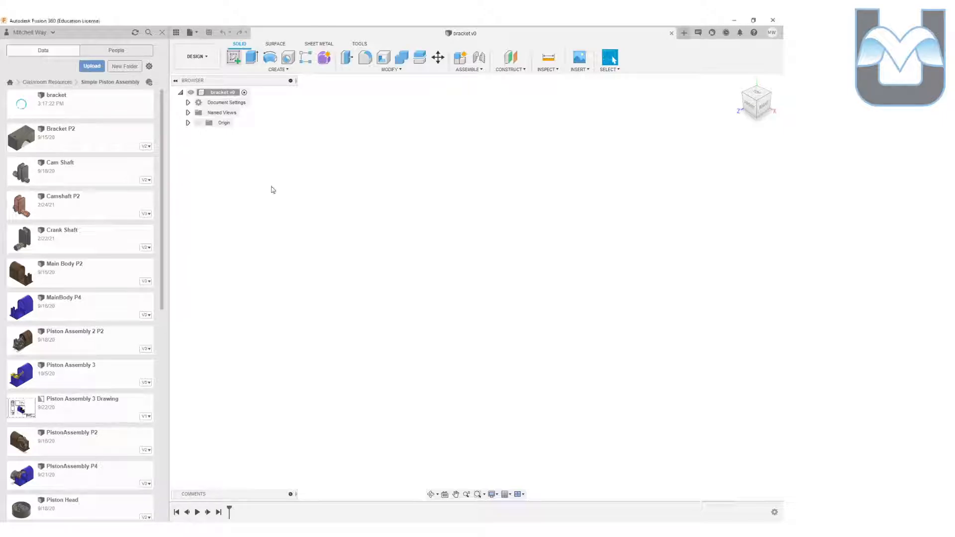
{"action": "left_click", "coordinate": [252, 57]}
{"action": "left_click", "coordinate": [457, 255]}
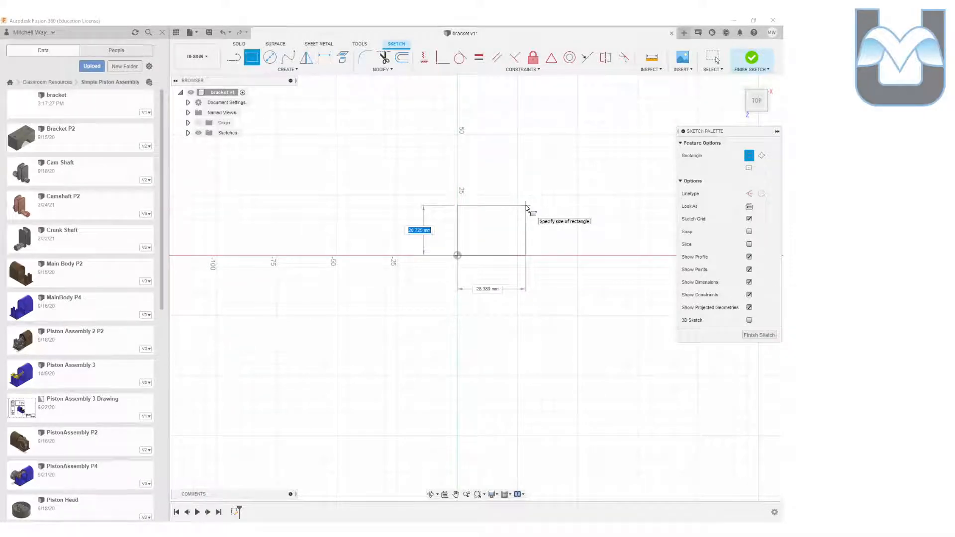
{"action": "type", "text": "1"}
{"action": "key", "text": "Tab"}
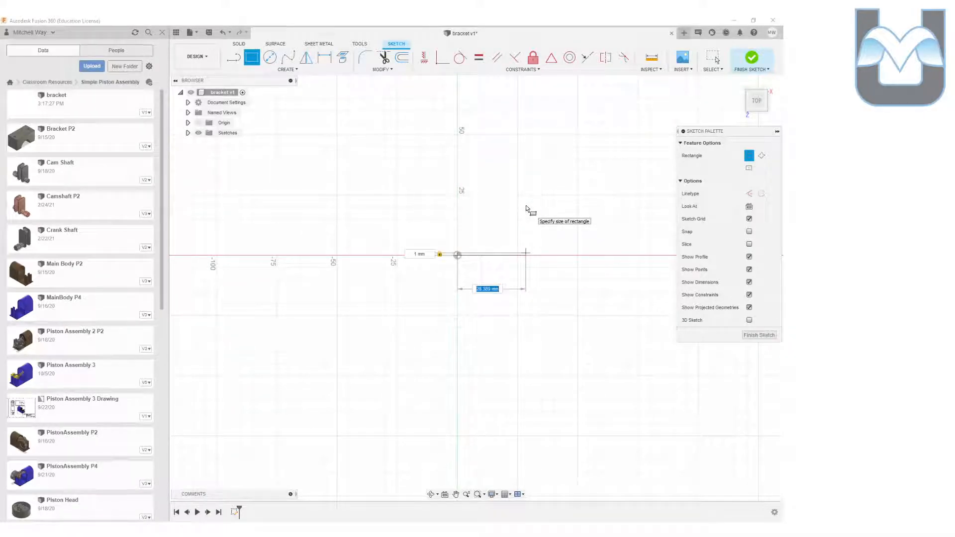
{"action": "type", "text": "0.5"}
{"action": "key", "text": "Return"}
{"action": "scroll", "coordinate": [484, 249], "scroll_direction": "down", "scroll_amount": 2}
{"action": "scroll", "coordinate": [484, 249], "scroll_direction": "up", "scroll_amount": 10}
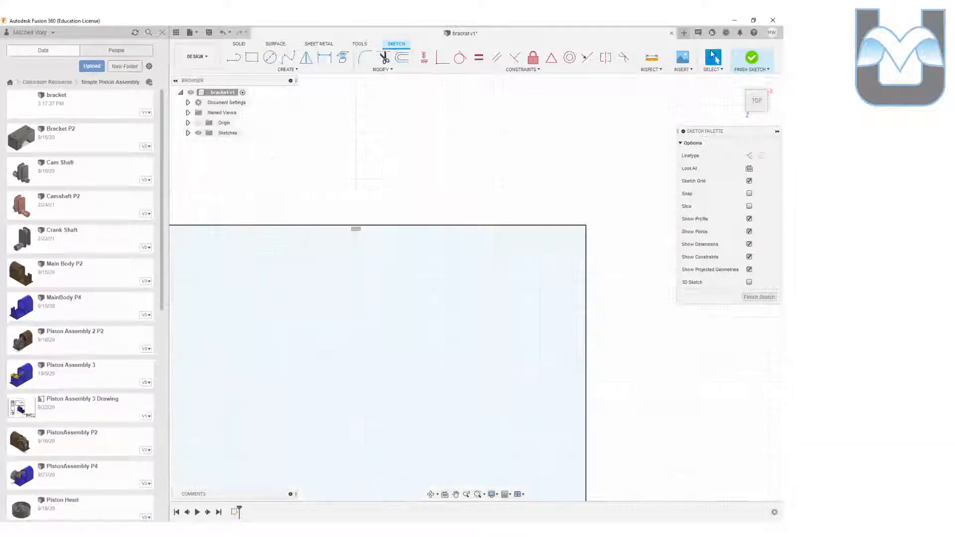
{"action": "left_click", "coordinate": [751, 57]}
- Extrude the rectangle profile 0.5 mm upward as a new body
{"action": "scroll", "coordinate": [428, 326], "scroll_direction": "down", "scroll_amount": 2}
{"action": "middle_click_drag", "start_coordinate": [476, 285], "coordinate": [473, 316], "text": "shift"}
{"action": "scroll", "coordinate": [473, 315], "scroll_direction": "down", "scroll_amount": 2}
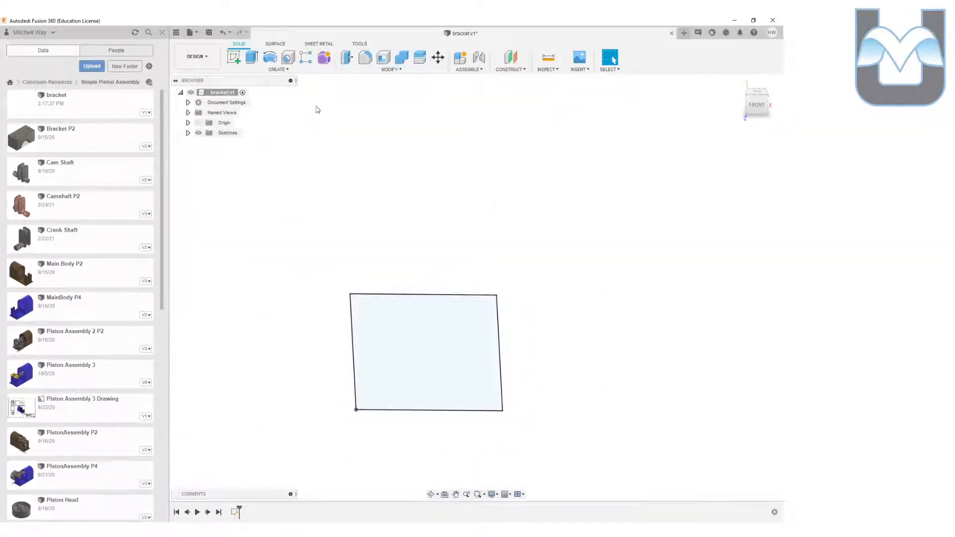
{"action": "key", "text": "e"}
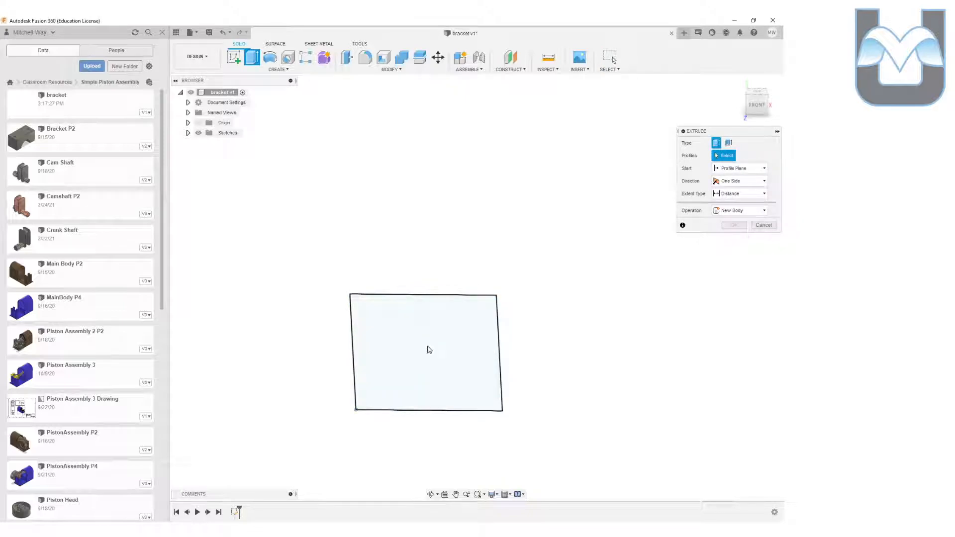
{"action": "left_click", "coordinate": [429, 350]}
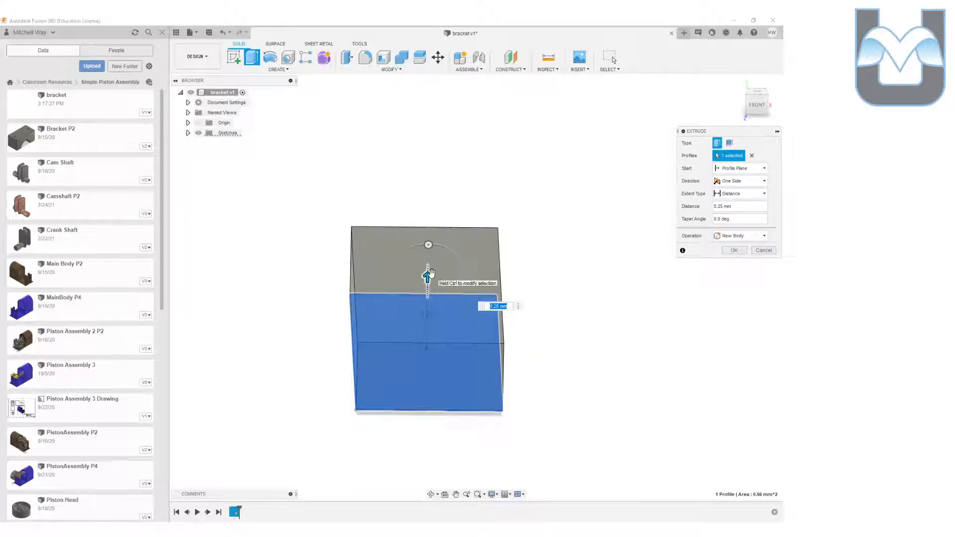
{"action": "key", "text": "Return"}
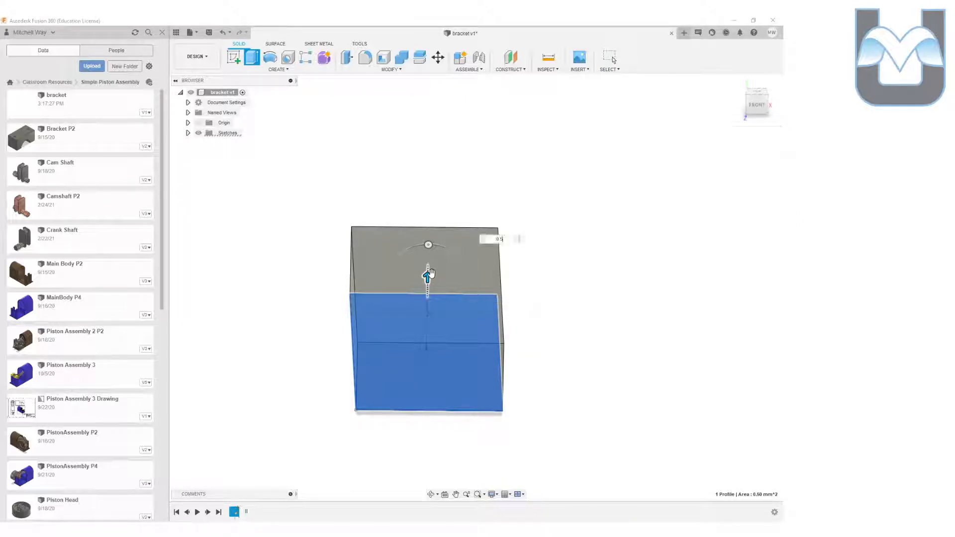
- On the block's long left face, sketch a 0.25 mm diameter circle centred on the midpoint of the bottom edge
{"action": "left_click_drag", "start_coordinate": [756, 106], "coordinate": [770, 96]}
{"action": "left_click", "coordinate": [235, 59]}
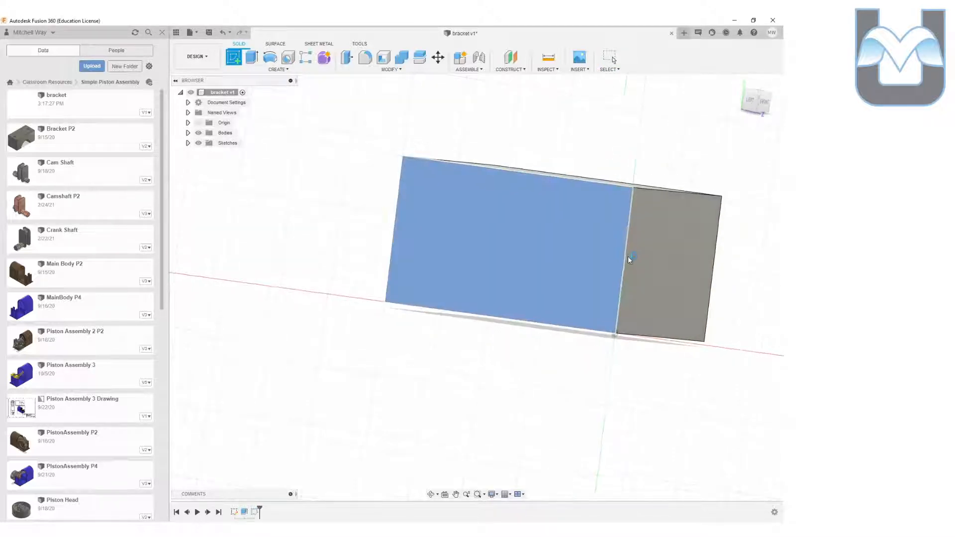
{"action": "left_click", "coordinate": [616, 257]}
{"action": "left_click", "coordinate": [270, 57]}
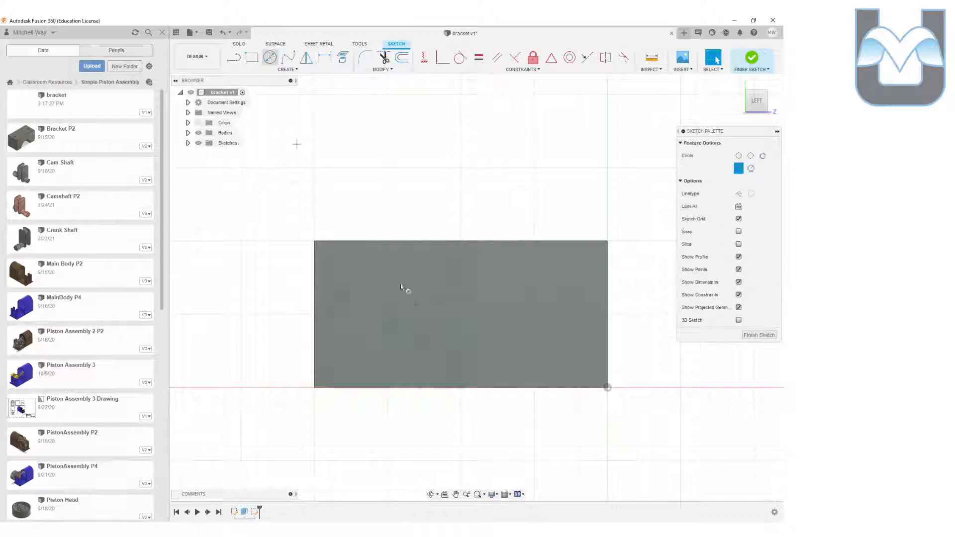
{"action": "left_click", "coordinate": [461, 388]}
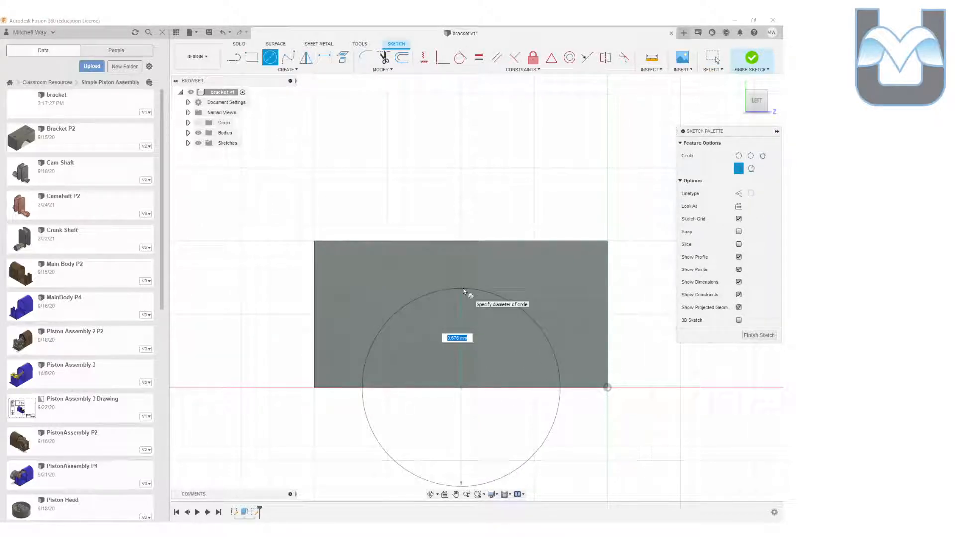
{"action": "type", "text": "0.25"}
{"action": "key", "text": "Return"}
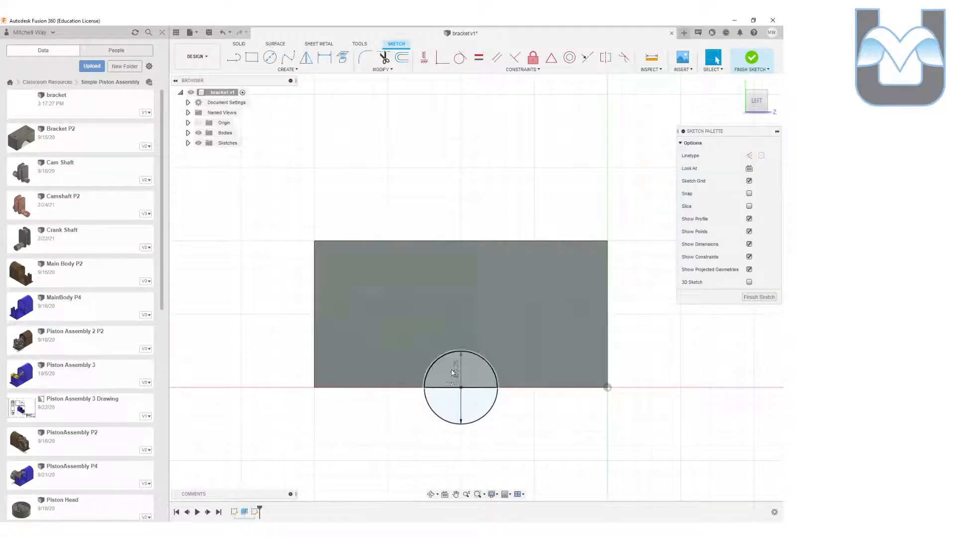
- Set the circle's diameter to 0.5 mm and finish the sketch
{"action": "double_click", "coordinate": [458, 364]}
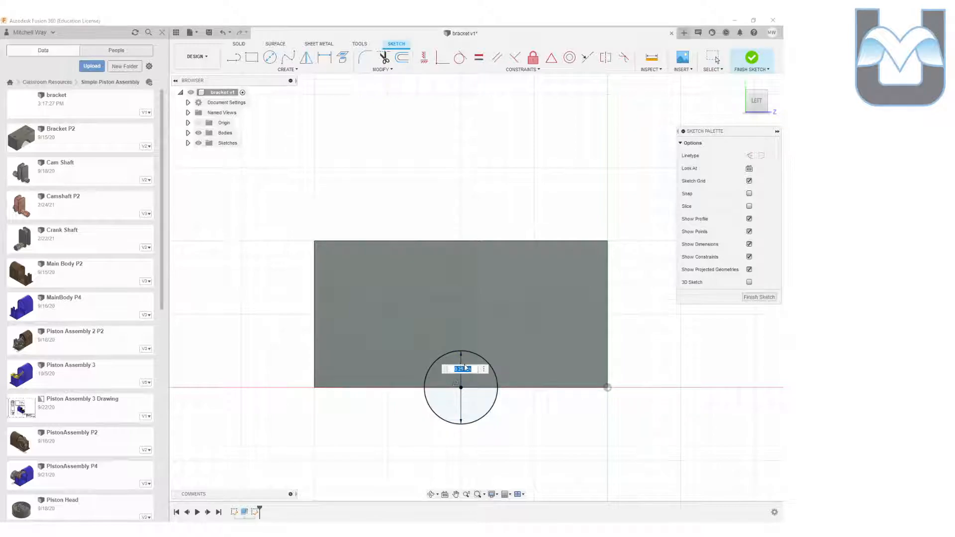
{"action": "type", "text": ".5"}
{"action": "key", "text": "Return"}
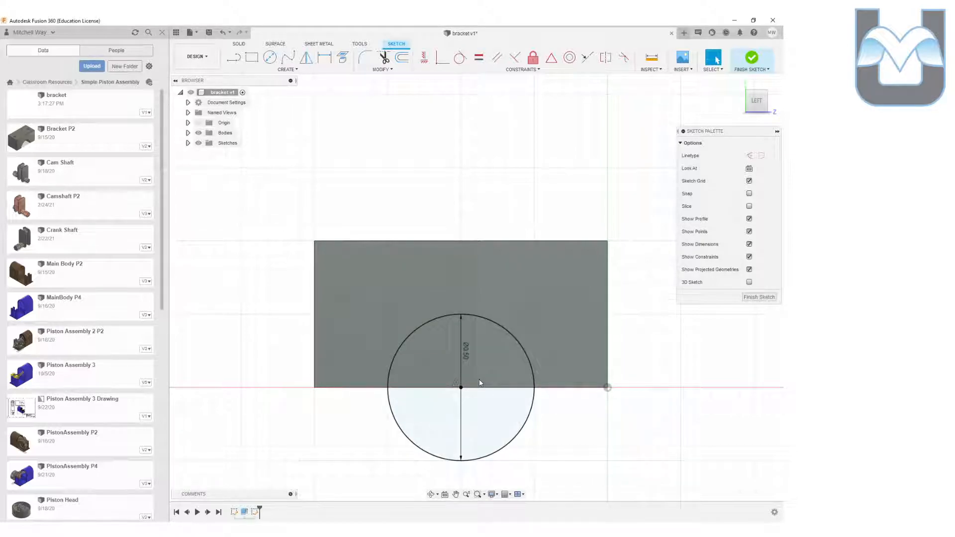
{"action": "left_click", "coordinate": [751, 58]}
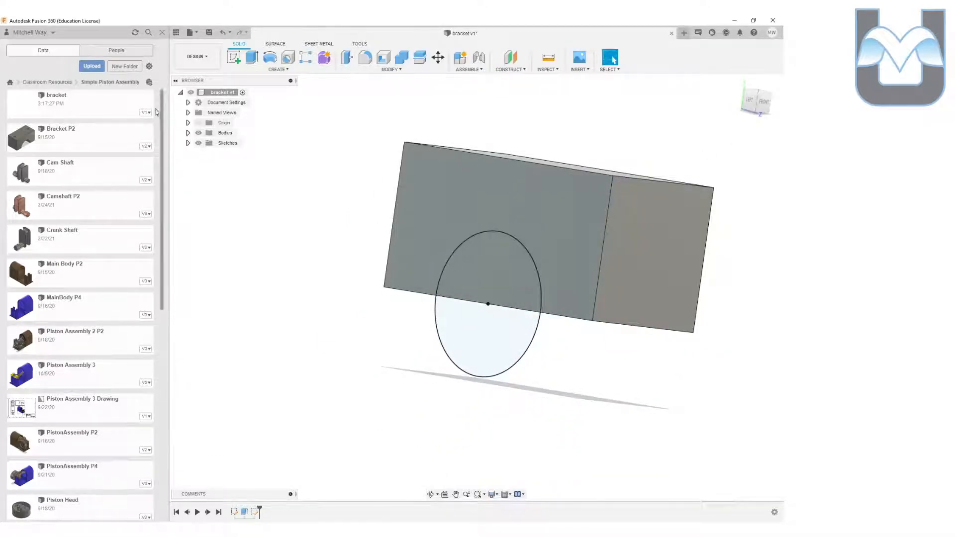
- Extrude the upper half of the circle -0.5 mm as a cut through the block
{"action": "left_click", "coordinate": [253, 60]}
{"action": "left_click", "coordinate": [495, 284]}
{"action": "left_click_drag", "start_coordinate": [487, 267], "coordinate": [591, 270]}
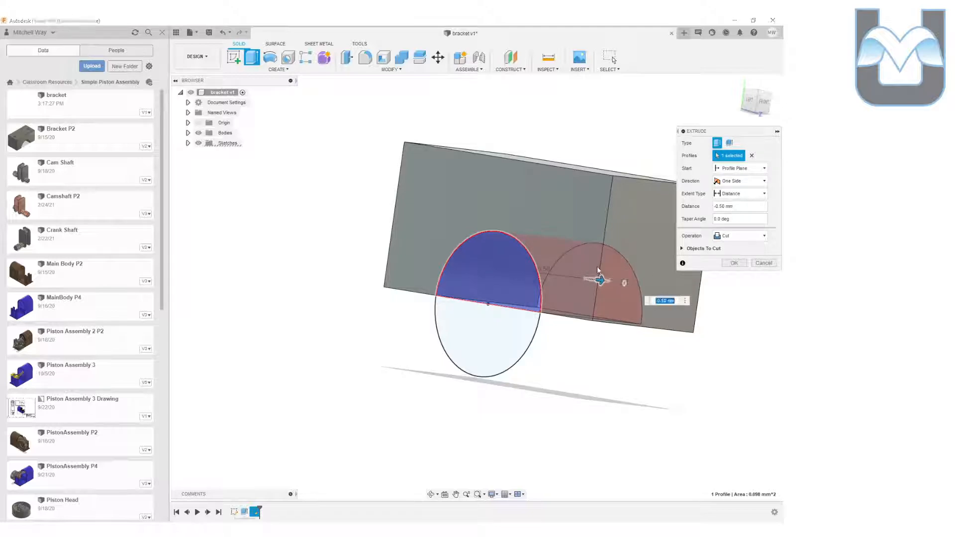
{"action": "left_click_drag", "start_coordinate": [758, 99], "coordinate": [722, 104]}
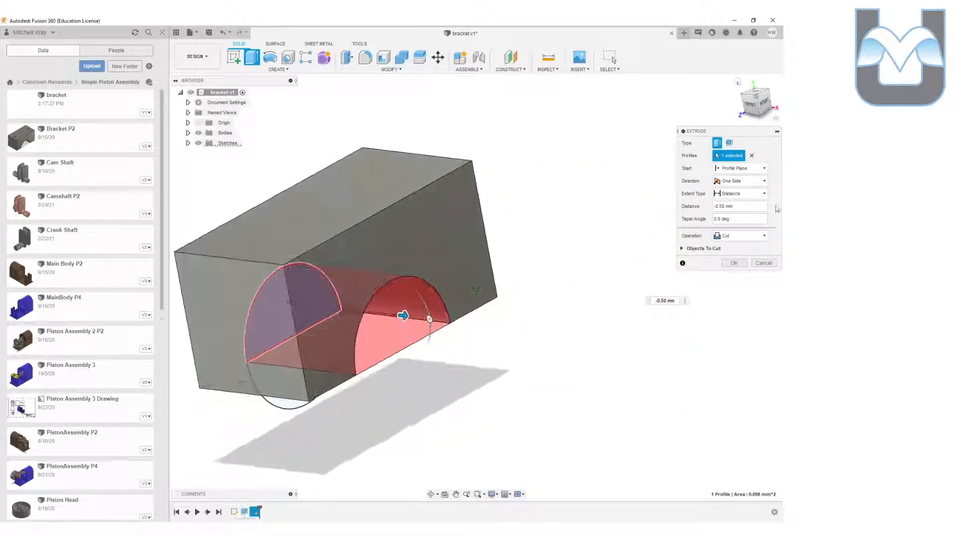
{"action": "left_click", "coordinate": [728, 264]}
- On the underside of the block, sketch a 0.09 mm diameter circle centred on one of the two feet beside the semicircular cutout
{"action": "left_click", "coordinate": [759, 110]}
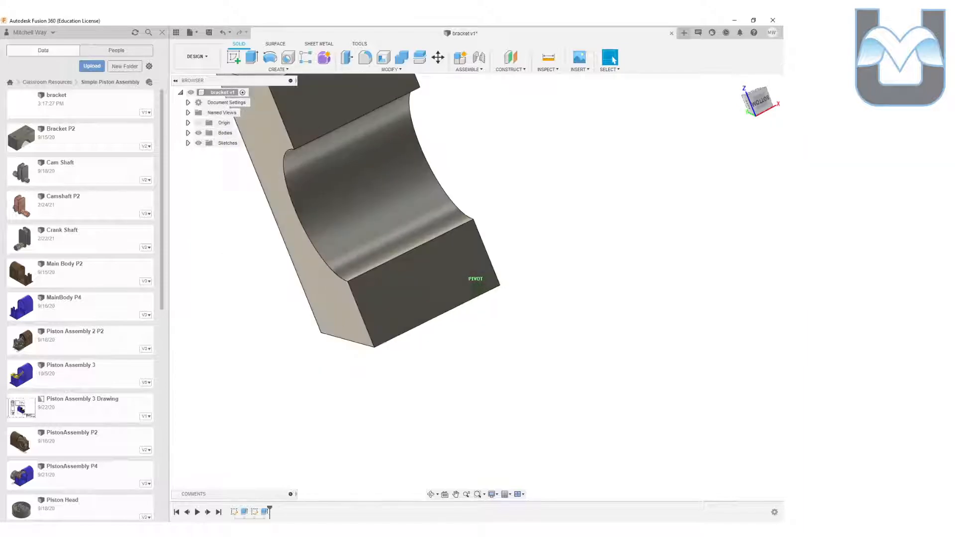
{"action": "left_click", "coordinate": [233, 57]}
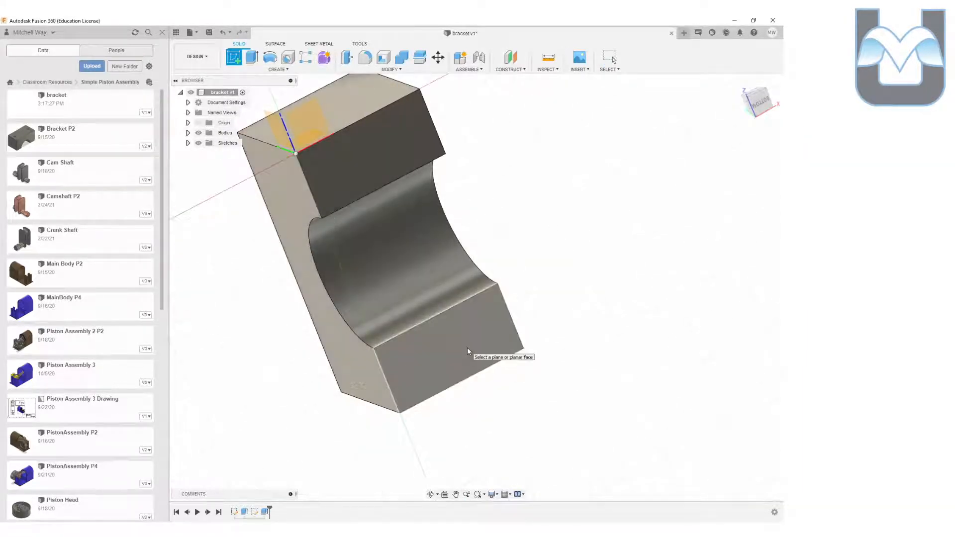
{"action": "left_click", "coordinate": [467, 350]}
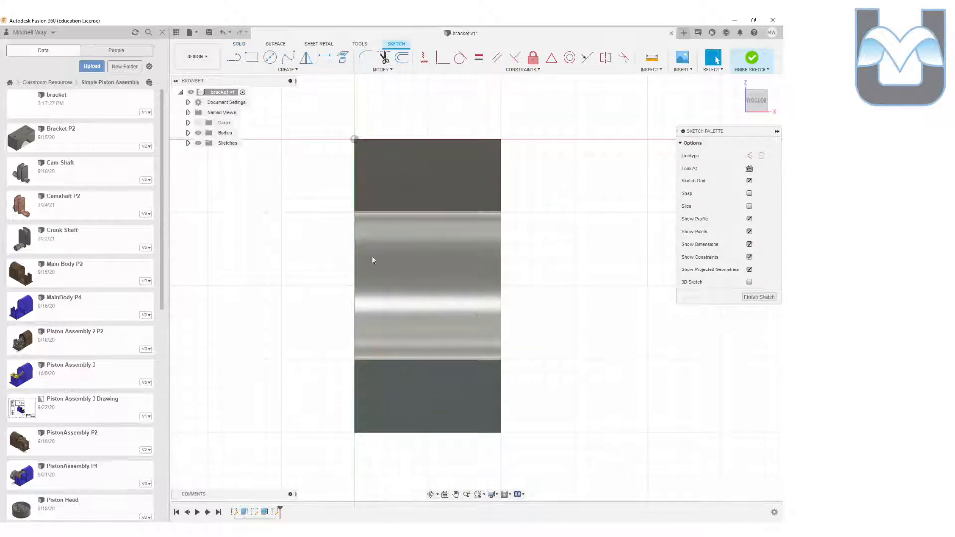
{"action": "left_click", "coordinate": [270, 57]}
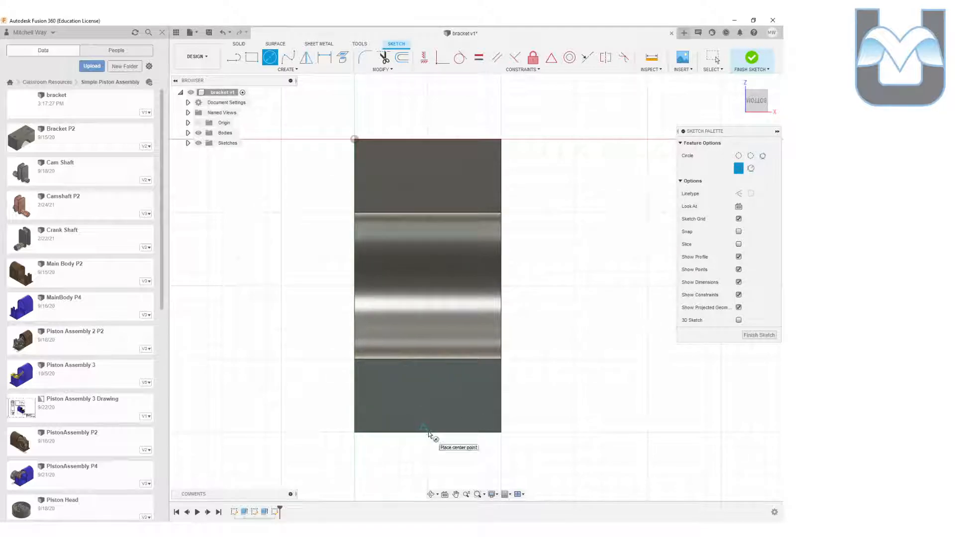
{"action": "left_click", "coordinate": [428, 395]}
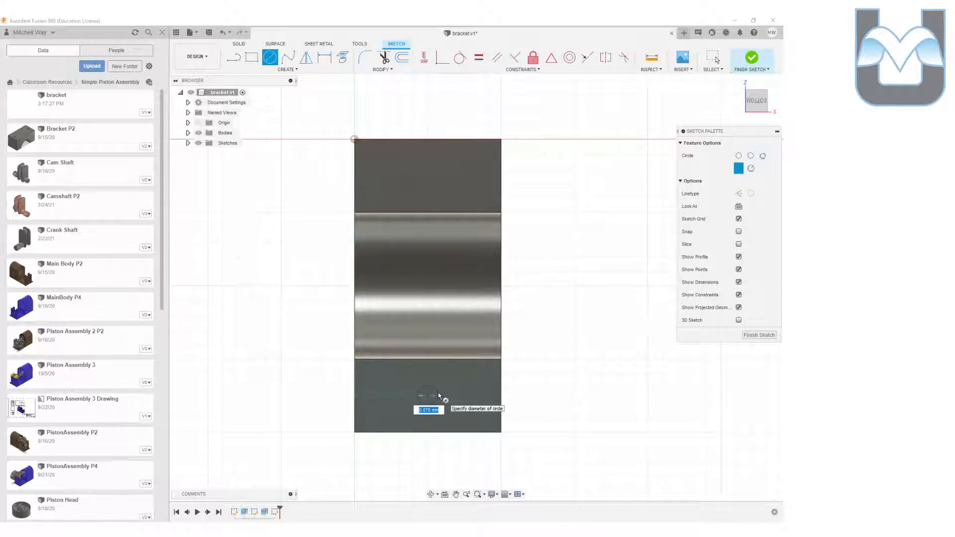
{"action": "type", "text": "0.09"}
{"action": "key", "text": "Return"}
{"action": "key", "text": "Escape"}
{"action": "key", "text": "c"}
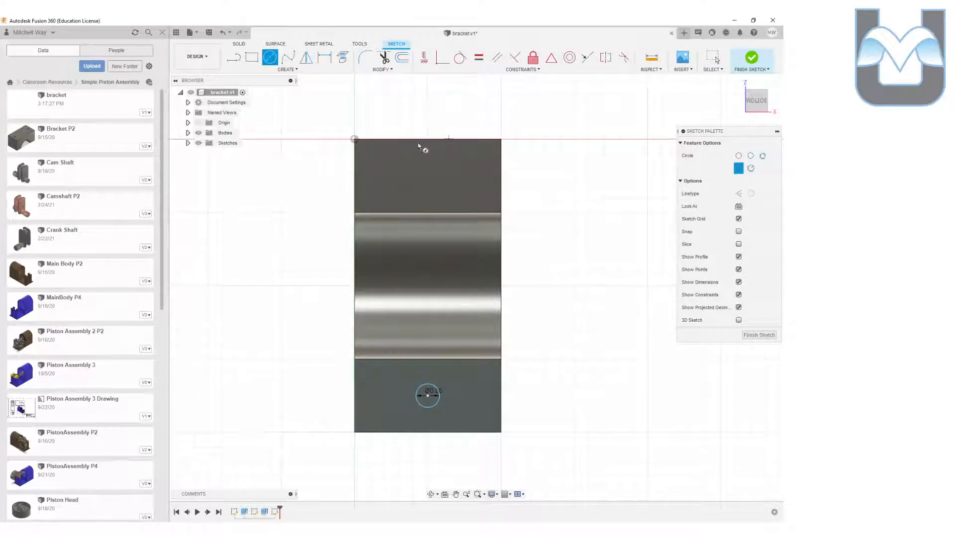
{"action": "key", "text": "Escape"}
- Project the outline of the other foot's bottom face into the active sketch
{"action": "left_click_drag", "start_coordinate": [757, 101], "coordinate": [772, 90]}
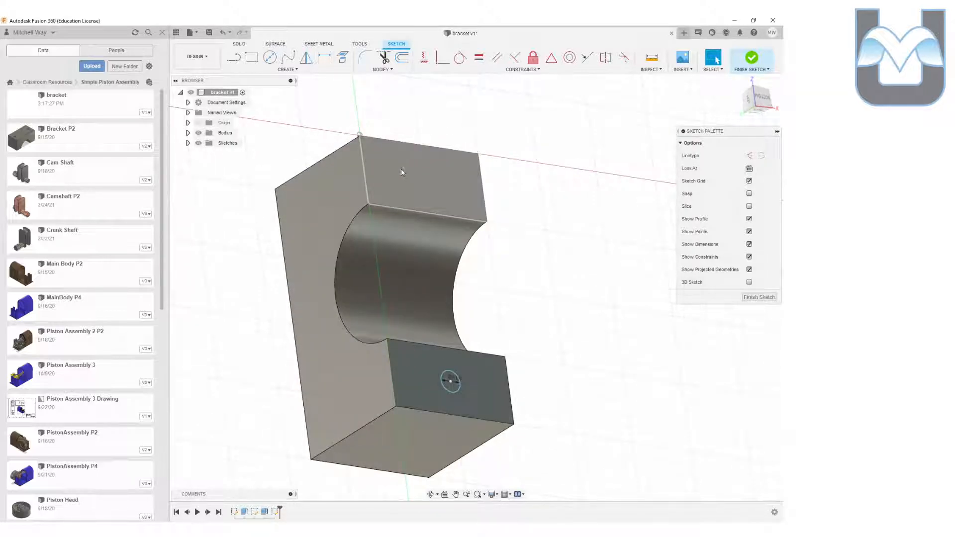
{"action": "left_click", "coordinate": [294, 70]}
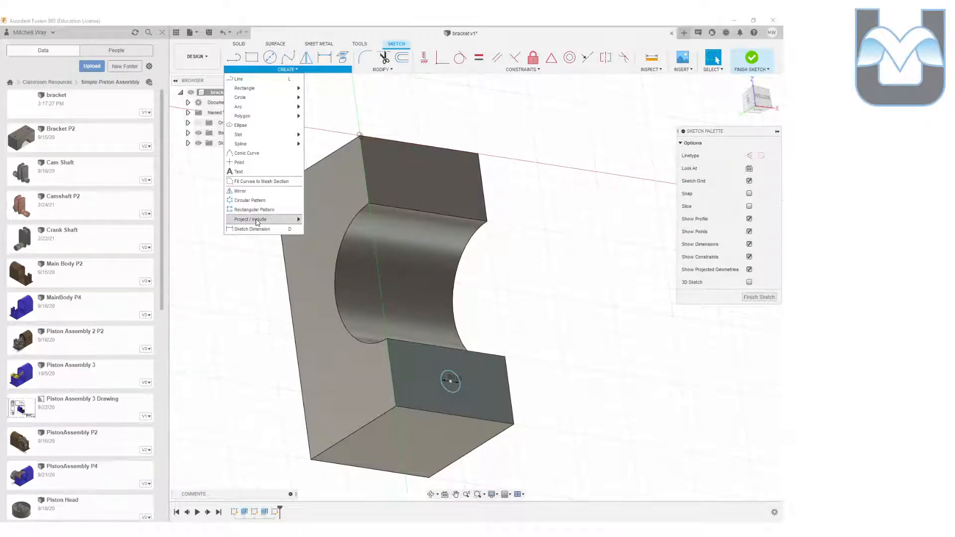
{"action": "mouse_move", "coordinate": [257, 222]}
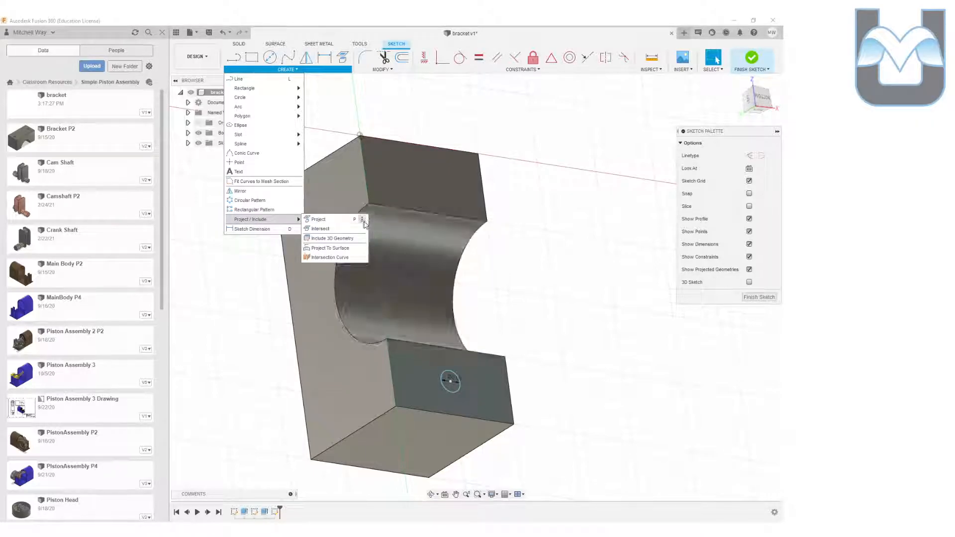
{"action": "left_click", "coordinate": [364, 221]}
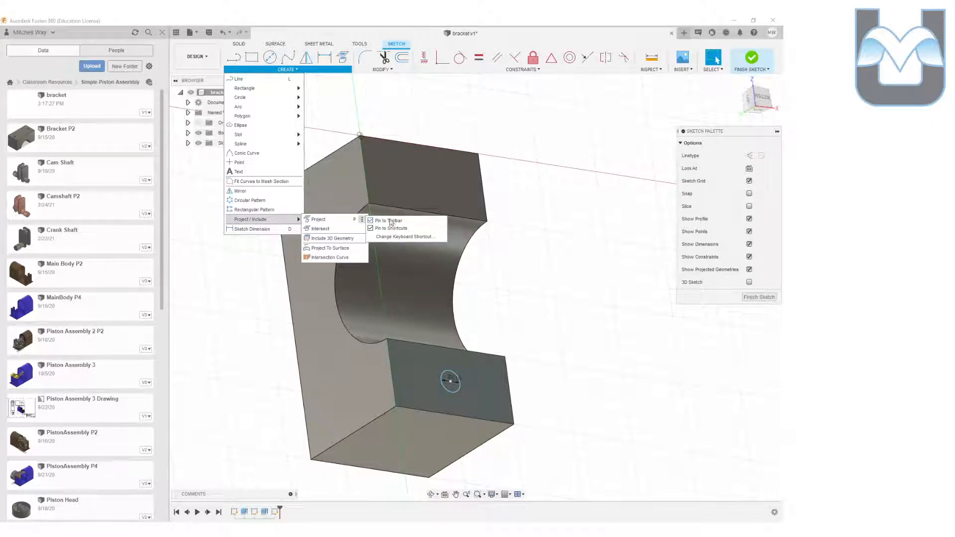
{"action": "left_click", "coordinate": [344, 58]}
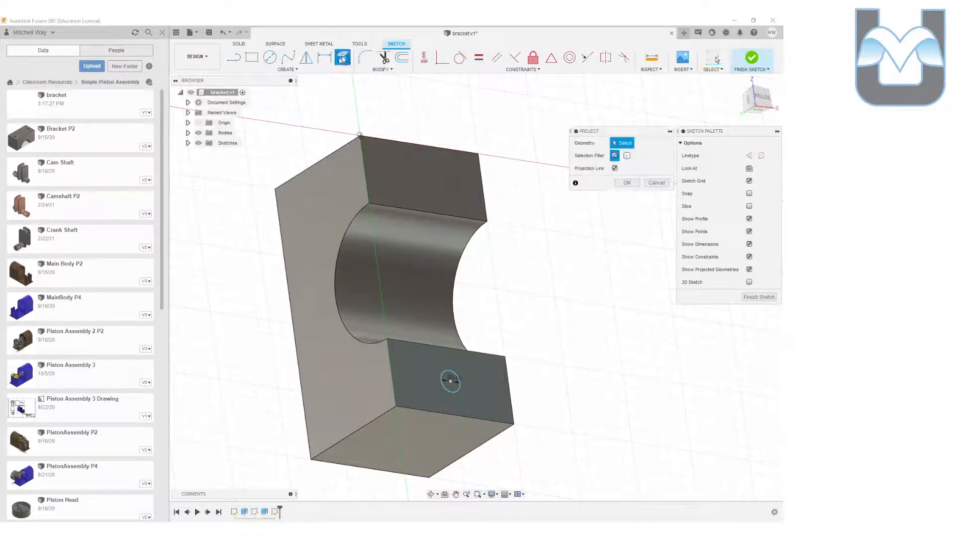
{"action": "left_click", "coordinate": [429, 186]}
{"action": "left_click", "coordinate": [627, 182]}
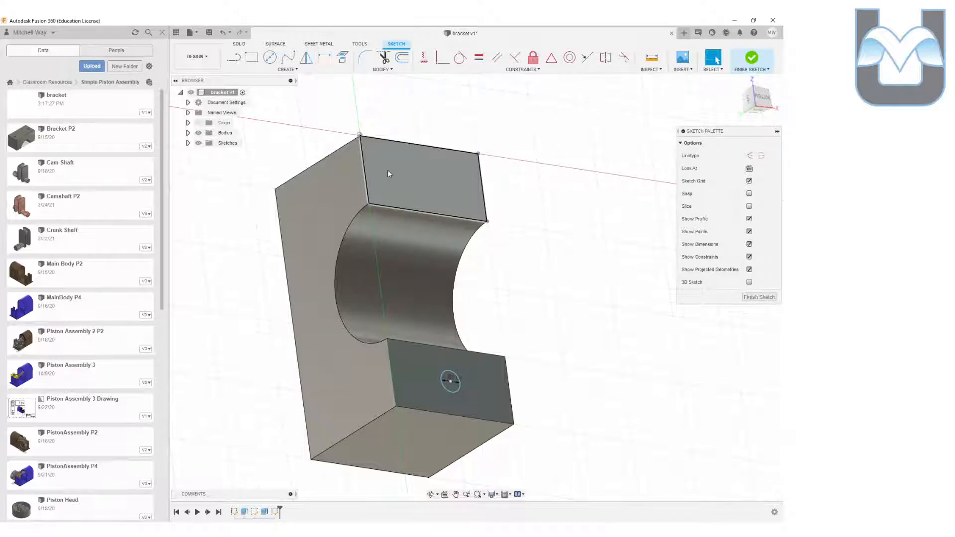
- Draw a matching circle at the centre of the projected foot face and finish the sketch
{"action": "left_click_drag", "start_coordinate": [767, 102], "coordinate": [737, 98]}
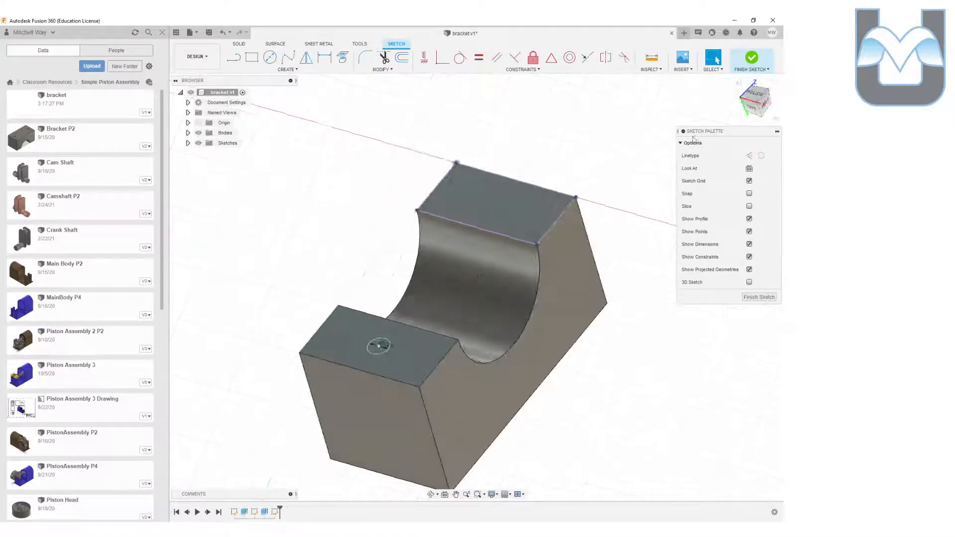
{"action": "scroll", "coordinate": [582, 189], "scroll_direction": "up", "scroll_amount": 5}
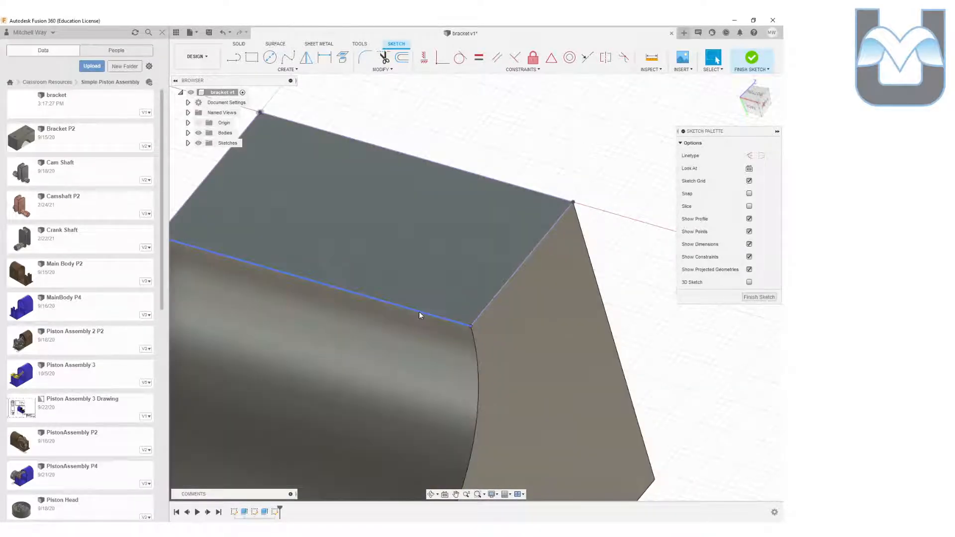
{"action": "middle_click_drag", "start_coordinate": [424, 238], "coordinate": [542, 240]}
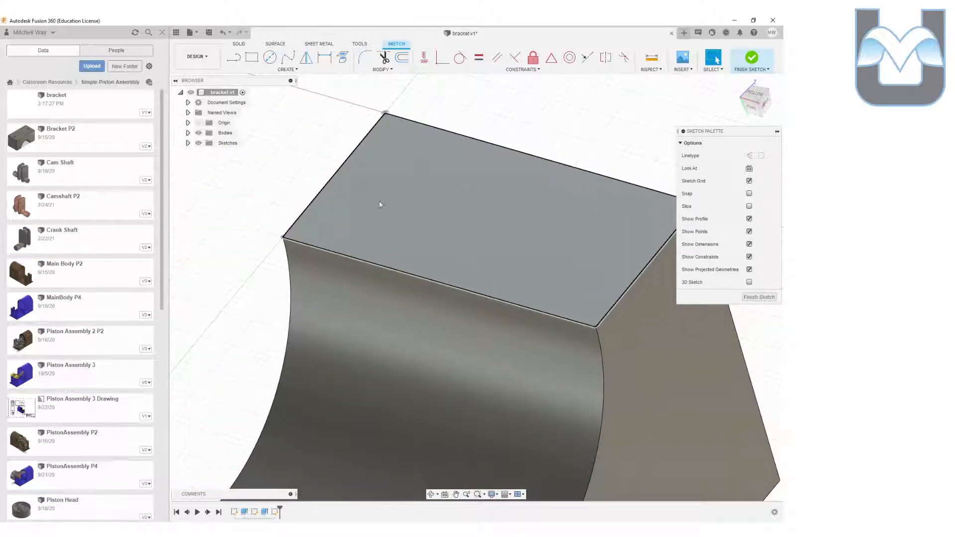
{"action": "left_click", "coordinate": [269, 57]}
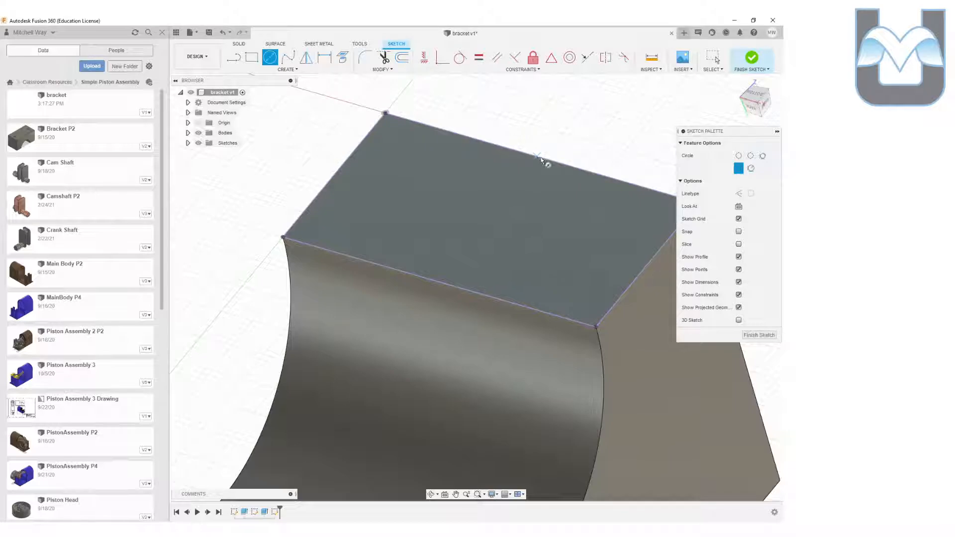
{"action": "left_click", "coordinate": [491, 220]}
{"action": "type", "text": "0.25"}
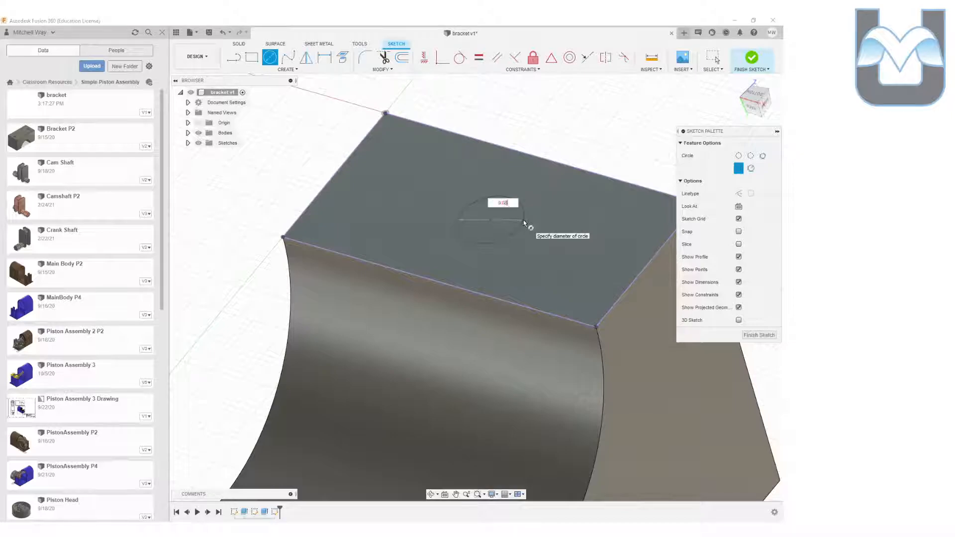
{"action": "key", "text": "Return"}
{"action": "scroll", "coordinate": [537, 298], "scroll_direction": "down", "scroll_amount": 5}
{"action": "middle_click_drag", "start_coordinate": [450, 235], "coordinate": [380, 104]}
{"action": "scroll", "coordinate": [382, 119], "scroll_direction": "up", "scroll_amount": 2}
{"action": "scroll", "coordinate": [401, 195], "scroll_direction": "up", "scroll_amount": 1}
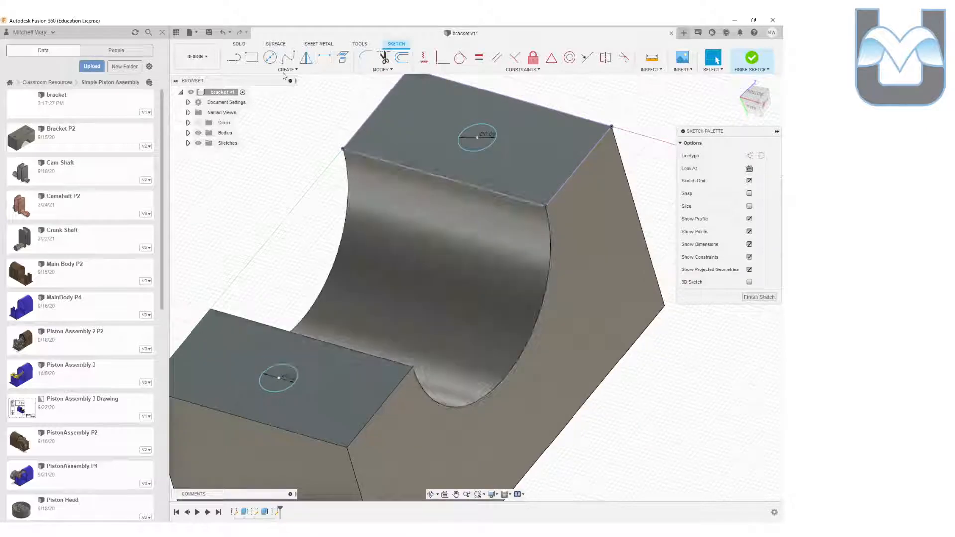
{"action": "left_click", "coordinate": [752, 58]}
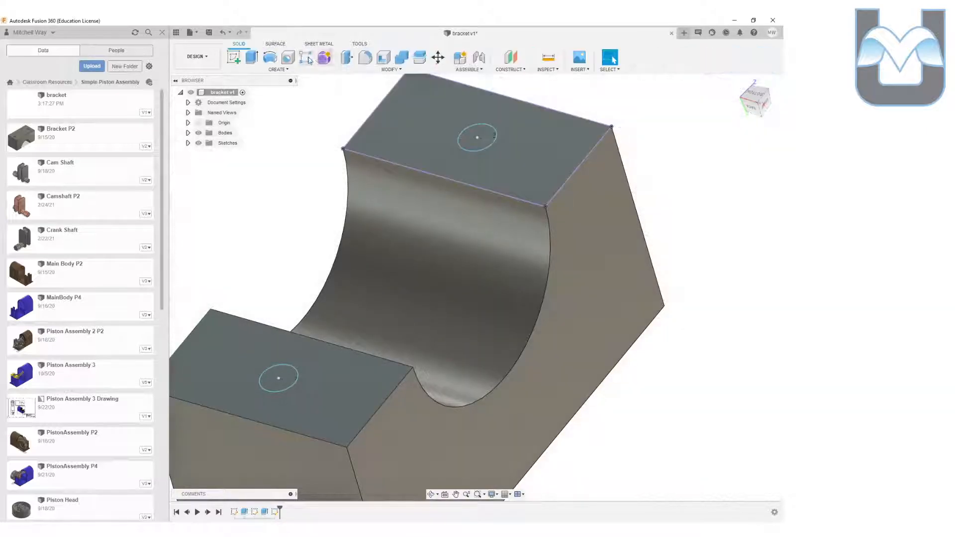
- Extrude both small circles as a cut through the block to form the two bolt holes
{"action": "left_click", "coordinate": [251, 57]}
{"action": "left_click", "coordinate": [476, 141]}
{"action": "left_click", "coordinate": [278, 379]}
{"action": "left_click_drag", "start_coordinate": [276, 379], "coordinate": [295, 431]}
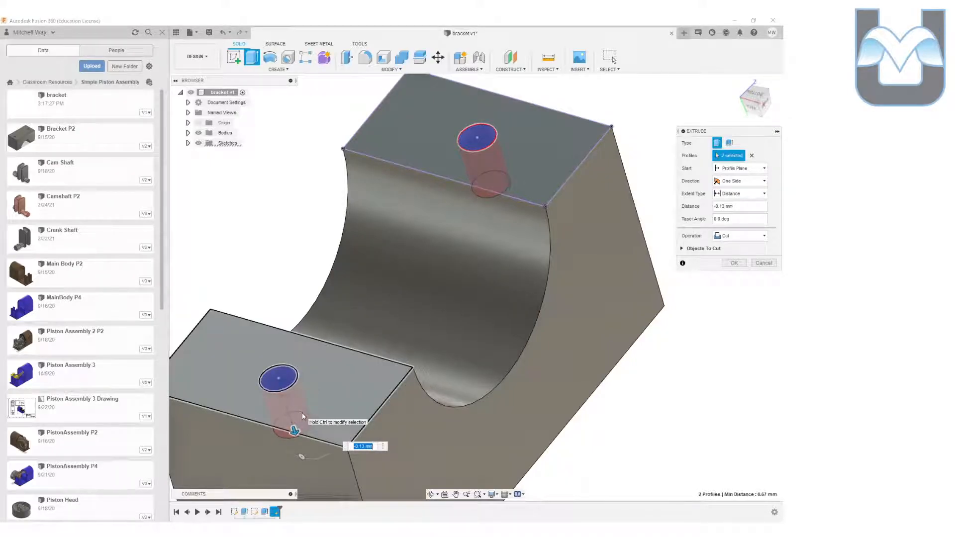
{"action": "key", "text": "Return"}
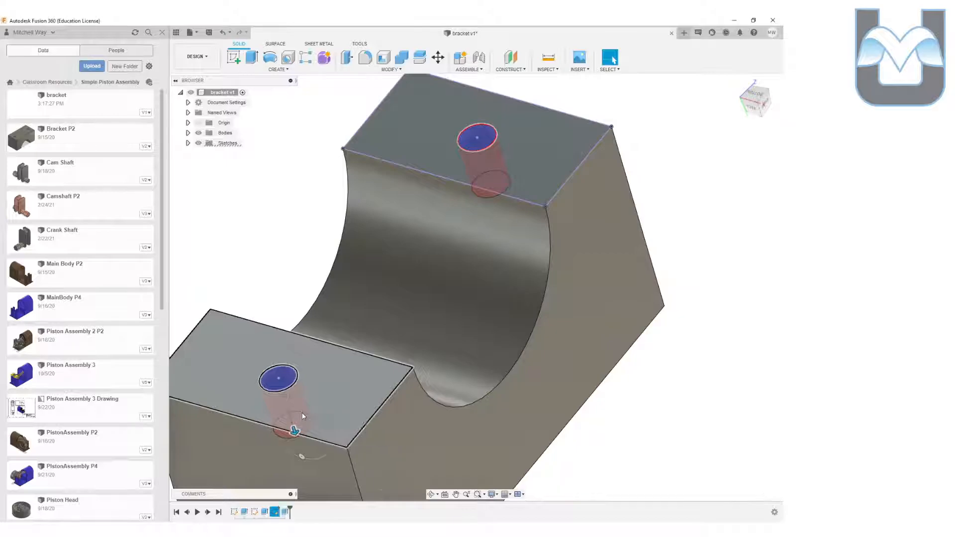
- Save the completed bracket design
{"action": "mouse_move", "coordinate": [764, 115]}
{"action": "left_mouse_down"}
{"action": "mouse_move", "coordinate": [743, 109]}
{"action": "mouse_move", "coordinate": [749, 126]}
{"action": "mouse_move", "coordinate": [753, 101]}
{"action": "left_mouse_up"}
{"action": "left_click", "coordinate": [191, 33]}
{"action": "left_click", "coordinate": [209, 34]}
{"action": "left_click", "coordinate": [390, 286]}
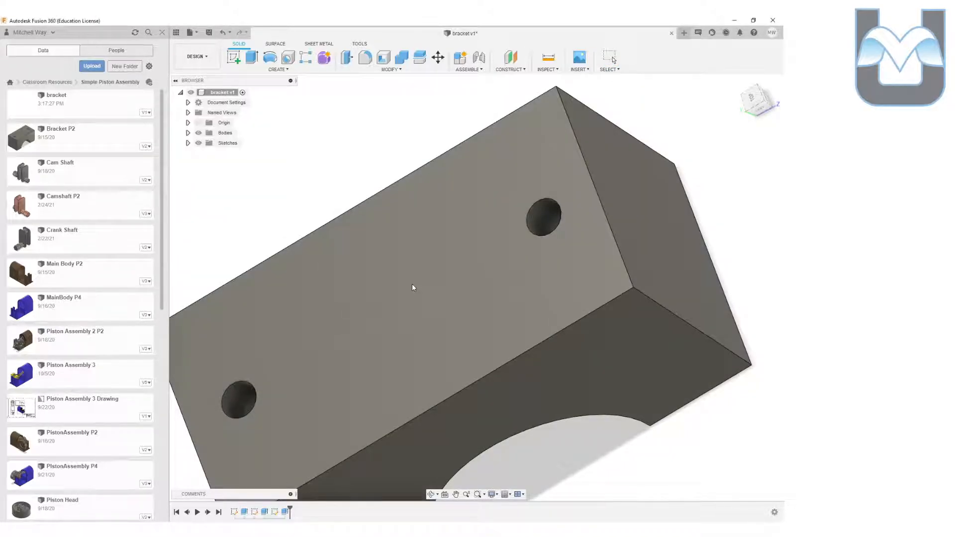
- Create a new design and save it as Baseplate in the Simple Piston Assembly folder
{"action": "left_click", "coordinate": [191, 32]}
{"action": "left_click", "coordinate": [205, 45]}
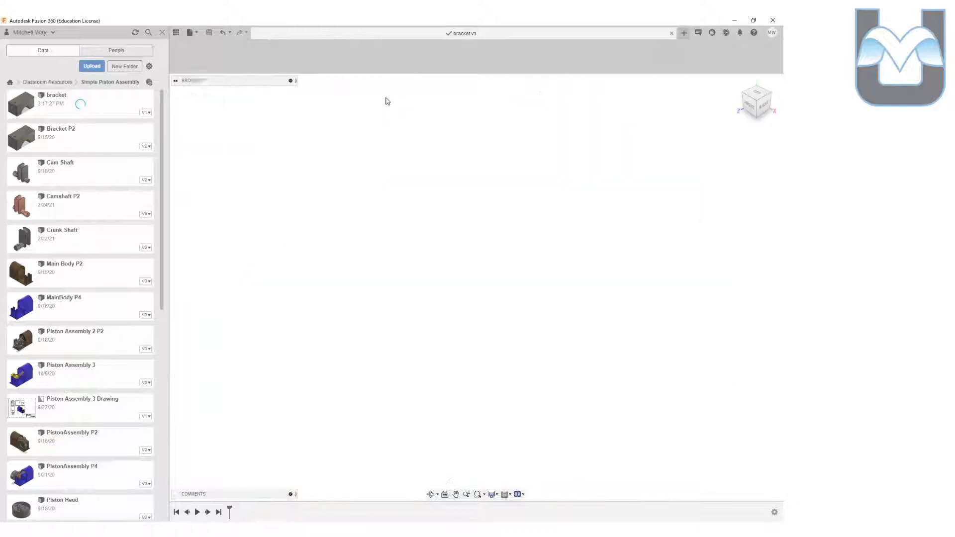
{"action": "left_click", "coordinate": [209, 32]}
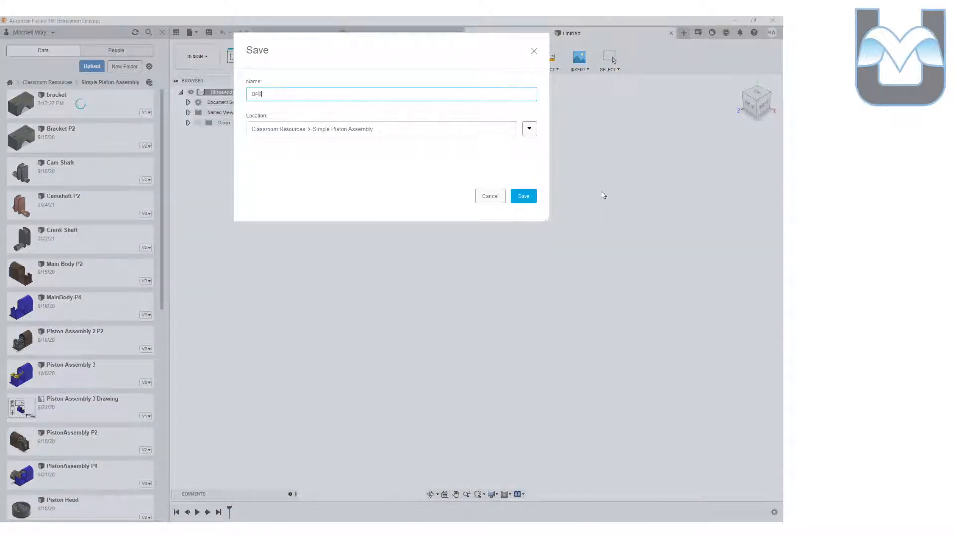
{"action": "key", "text": "BackSpace"}
{"action": "key", "text": "BackSpace"}
{"action": "key", "text": "BackSpace"}
{"action": "left_click", "coordinate": [523, 196]}
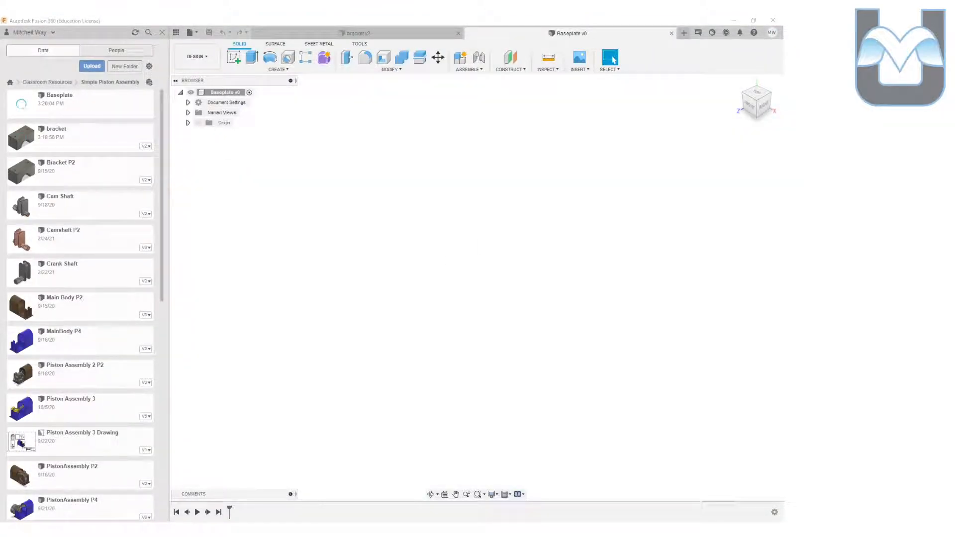
- On the top plane, sketch a 6 mm by 2.7 mm rectangle from the origin with its long side vertical, and finish the sketch
{"action": "left_click", "coordinate": [233, 57]}
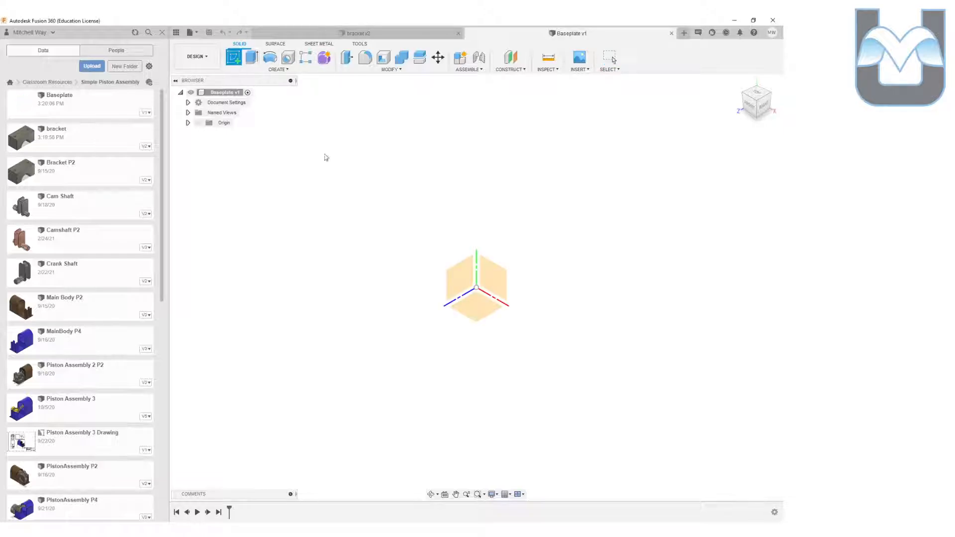
{"action": "left_click", "coordinate": [252, 57]}
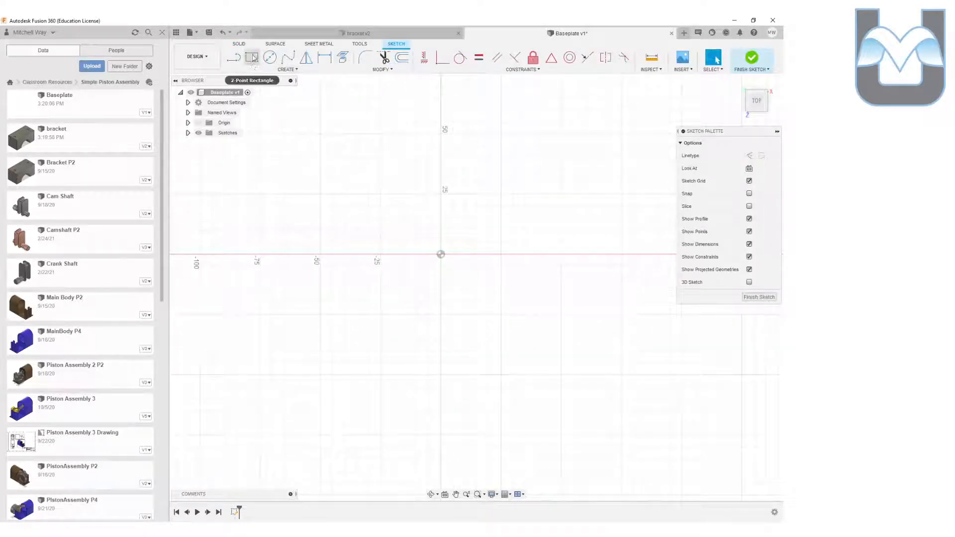
{"action": "left_click", "coordinate": [440, 254]}
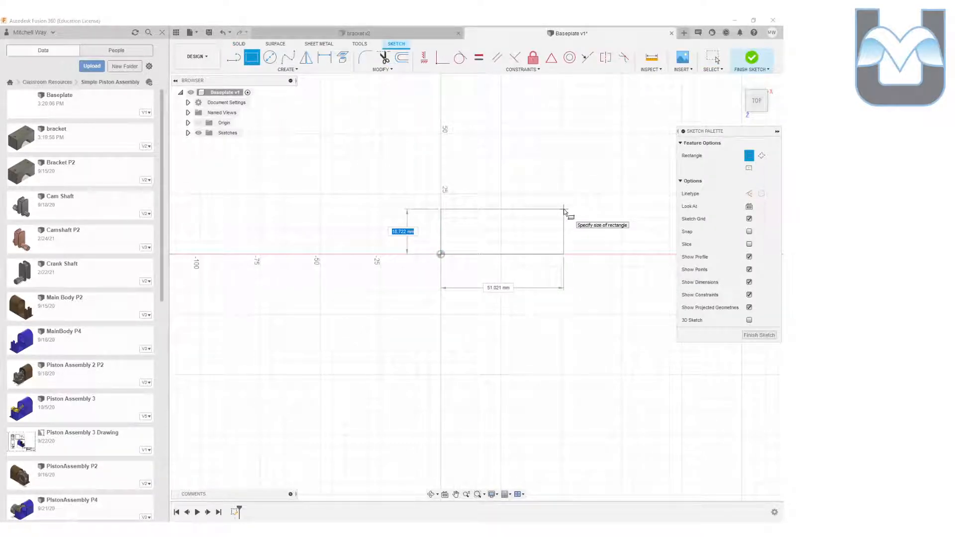
{"action": "type", "text": "6"}
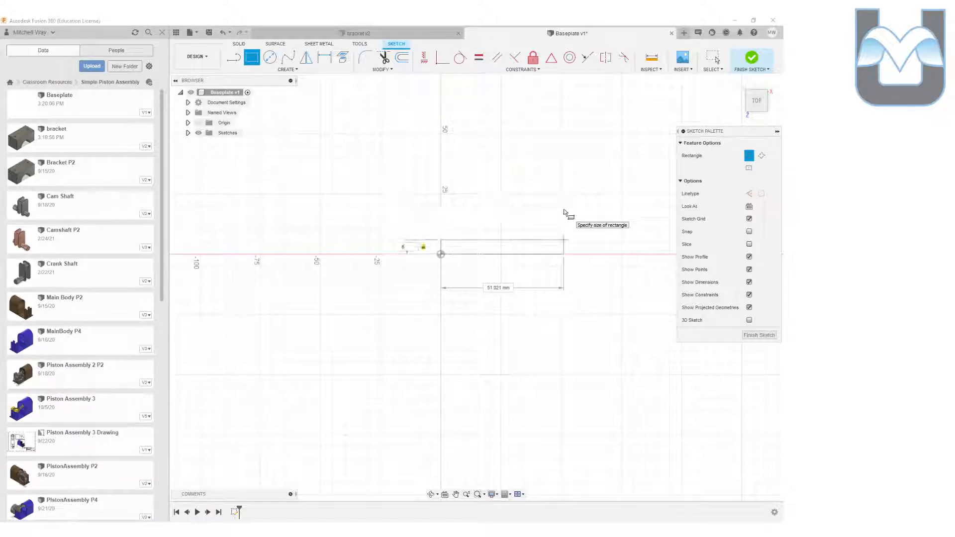
{"action": "key", "text": "Tab"}
{"action": "type", "text": "2.7"}
{"action": "key", "text": "Return"}
{"action": "key", "text": "Escape"}
{"action": "scroll", "coordinate": [457, 247], "scroll_direction": "up", "scroll_amount": 6}
{"action": "left_click", "coordinate": [751, 59]}
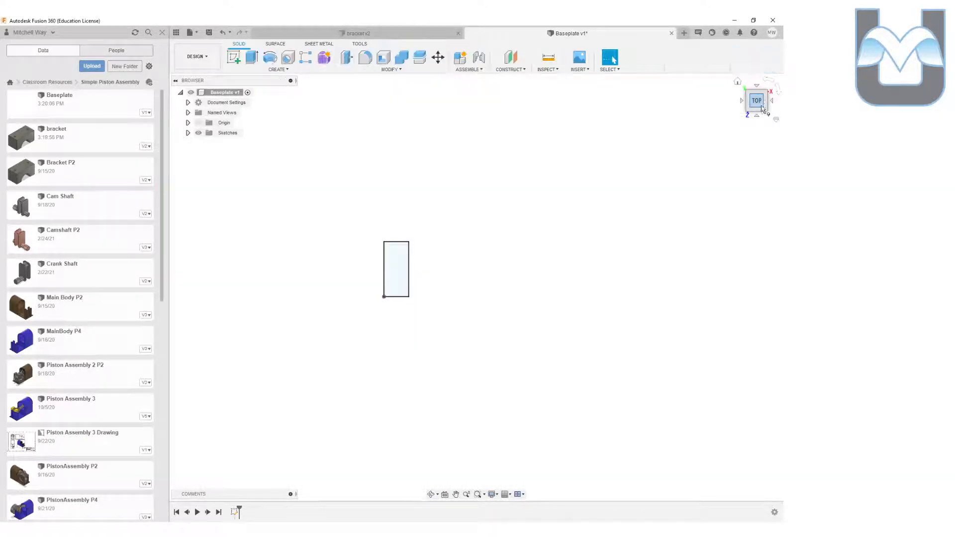
- Extrude the rectangle profile 0.1 mm as a new body
{"action": "key", "text": "e"}
{"action": "left_click_drag", "start_coordinate": [357, 286], "coordinate": [366, 272]}
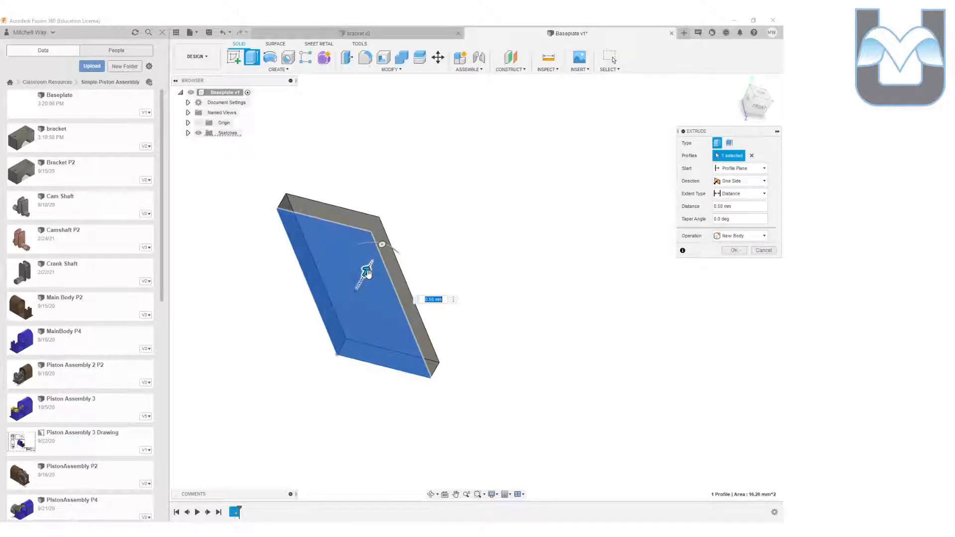
{"action": "type", "text": "0.1"}
{"action": "key", "text": "Return"}
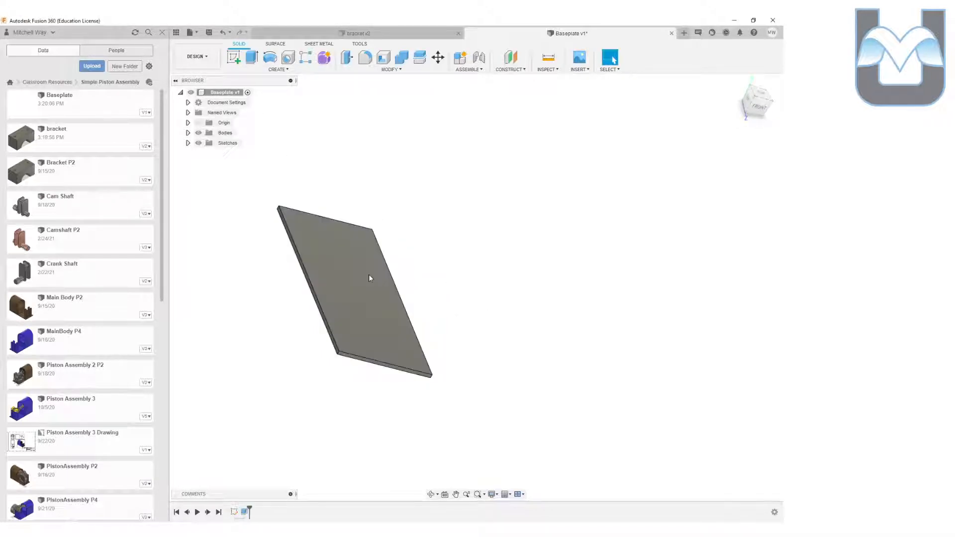
- On the plate's short front end face, sketch a 2.65 mm vertical line upward from the midpoint of the bottom edge
{"action": "scroll", "coordinate": [330, 266], "scroll_direction": "up", "scroll_amount": 3}
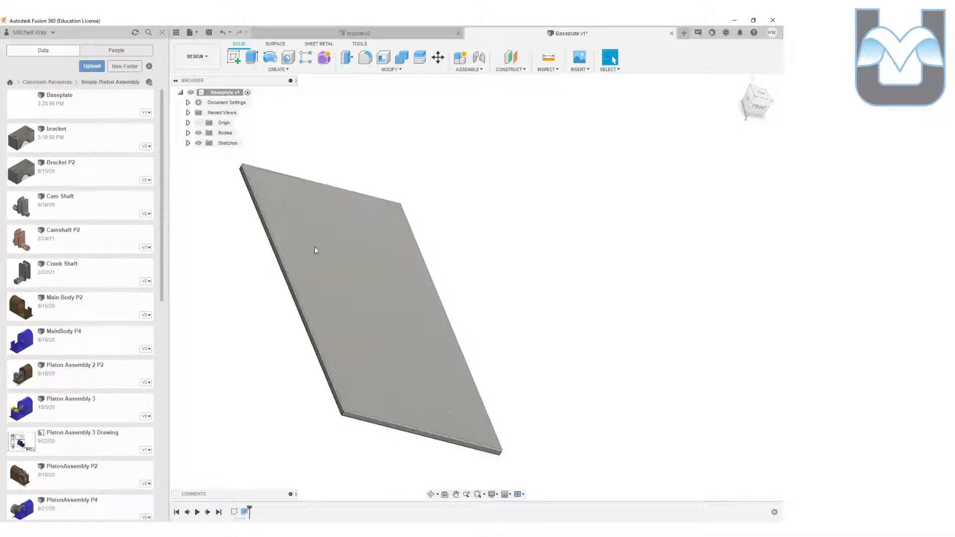
{"action": "left_click", "coordinate": [233, 57]}
{"action": "scroll", "coordinate": [425, 440], "scroll_direction": "up", "scroll_amount": 3}
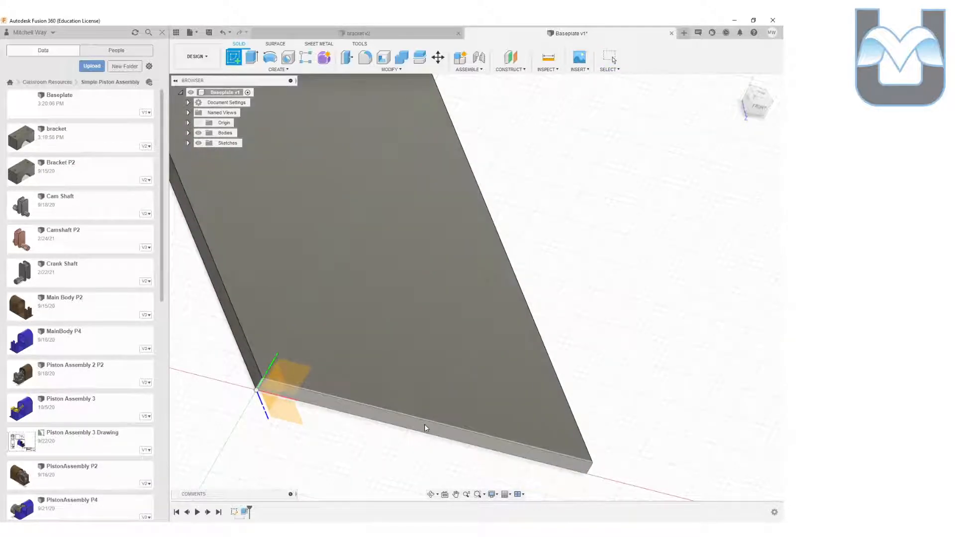
{"action": "left_click", "coordinate": [424, 424]}
{"action": "middle_click_drag", "start_coordinate": [478, 239], "coordinate": [368, 328]}
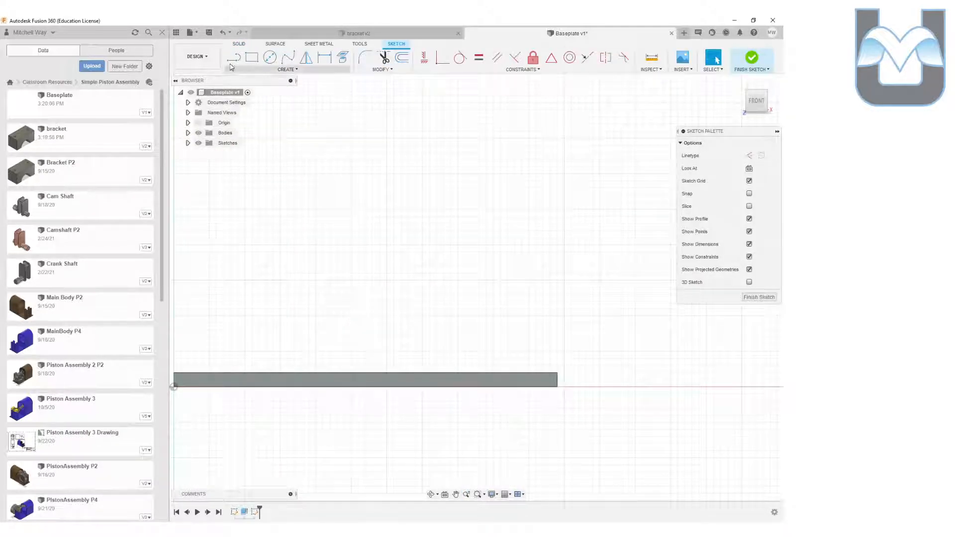
{"action": "key", "text": "l"}
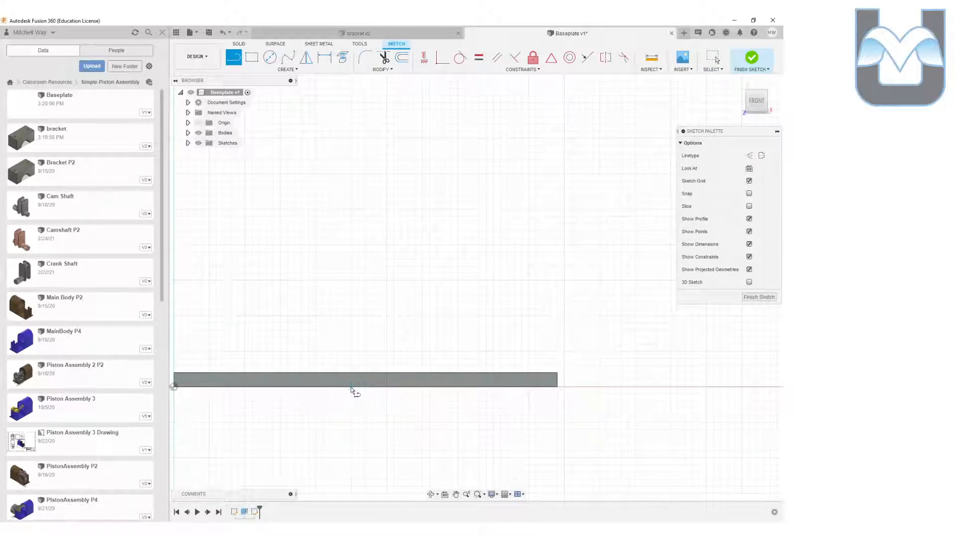
{"action": "left_click", "coordinate": [365, 373]}
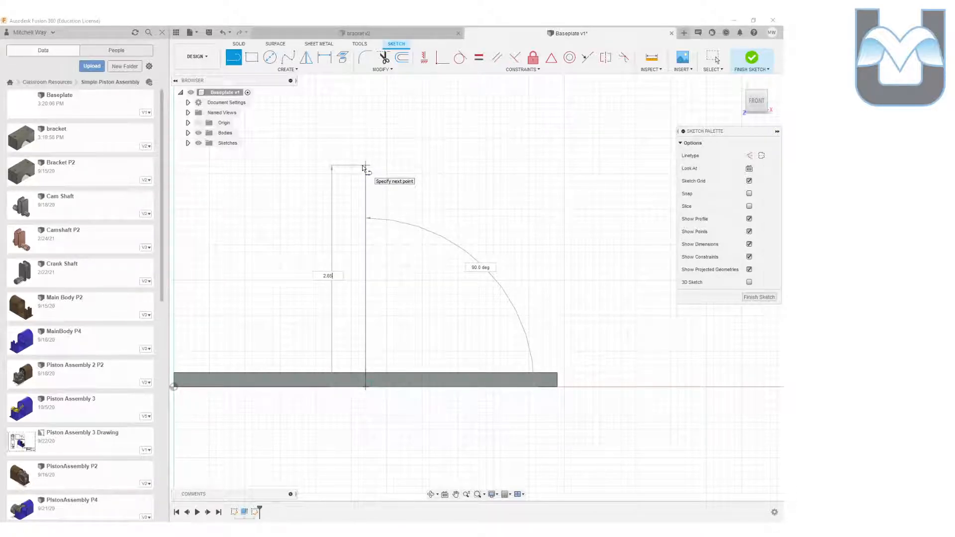
{"action": "left_click", "coordinate": [365, 167]}
{"action": "key", "text": "Escape"}
- Convert the 2.65 mm vertical line to a construction line
{"action": "scroll", "coordinate": [353, 164], "scroll_direction": "down", "scroll_amount": 3}
{"action": "middle_click_drag", "start_coordinate": [346, 134], "coordinate": [378, 211]}
{"action": "left_click_drag", "start_coordinate": [416, 206], "coordinate": [331, 255]}
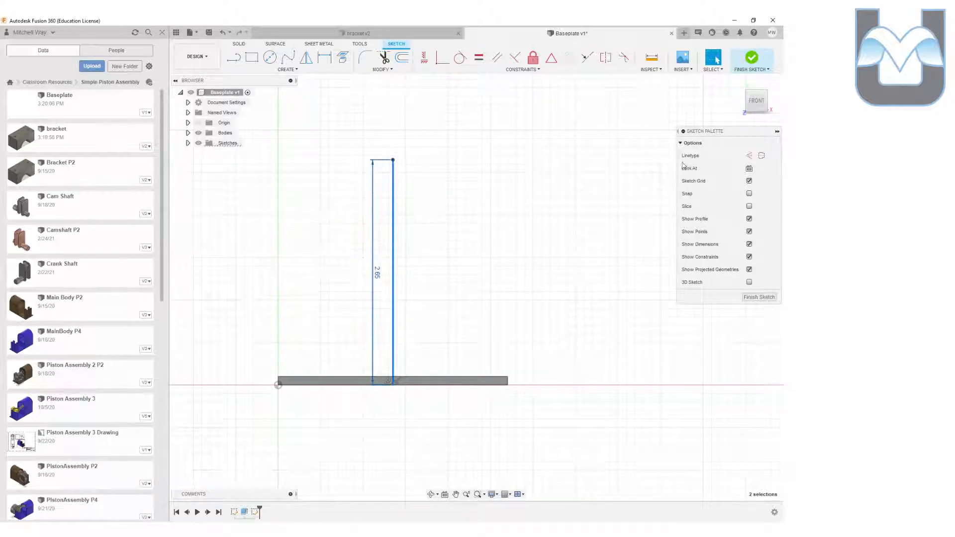
{"action": "left_click", "coordinate": [750, 157]}
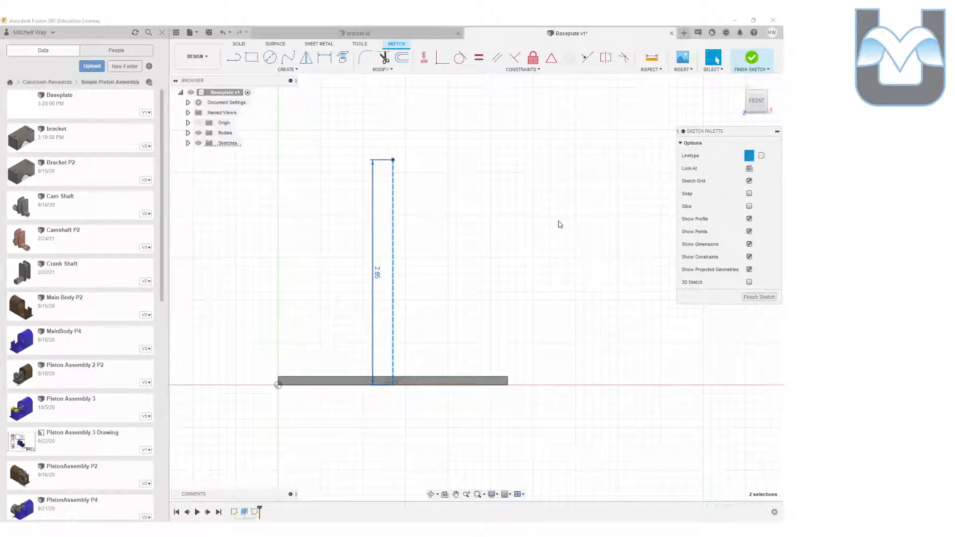
{"action": "key", "text": "Escape"}
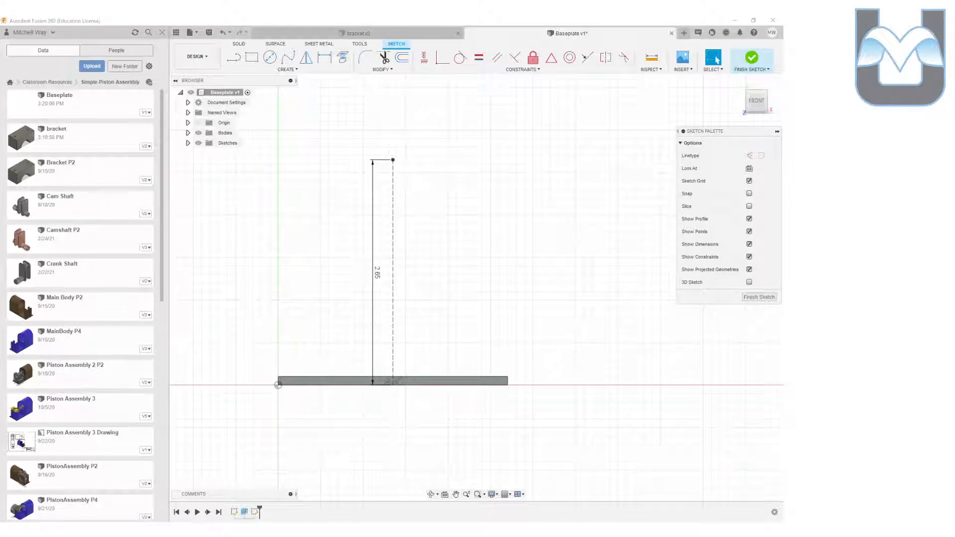
{"action": "middle_click_drag", "start_coordinate": [449, 172], "coordinate": [412, 198]}
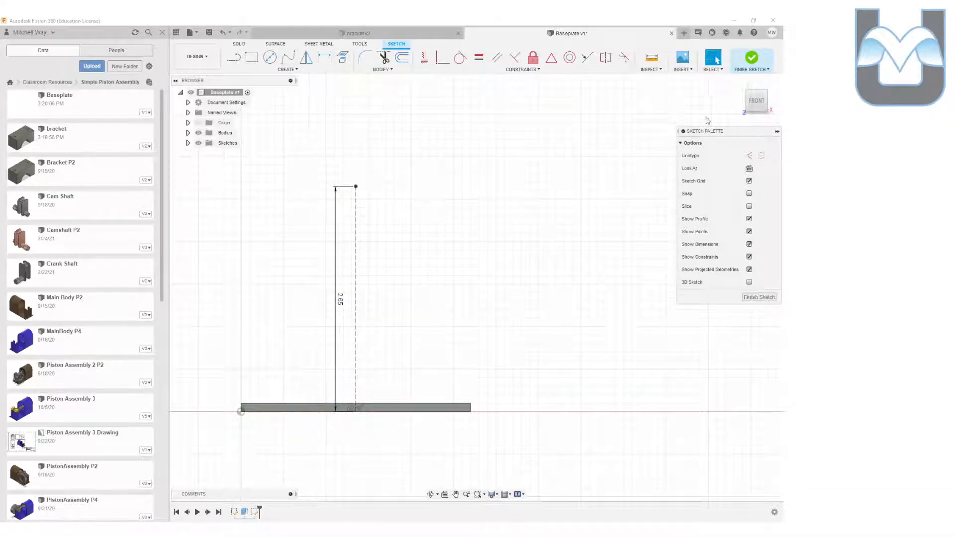
- Sketch a 2.5 mm diameter circle centred on the upper end of the construction line
{"action": "left_click", "coordinate": [272, 63]}
{"action": "left_click", "coordinate": [356, 186]}
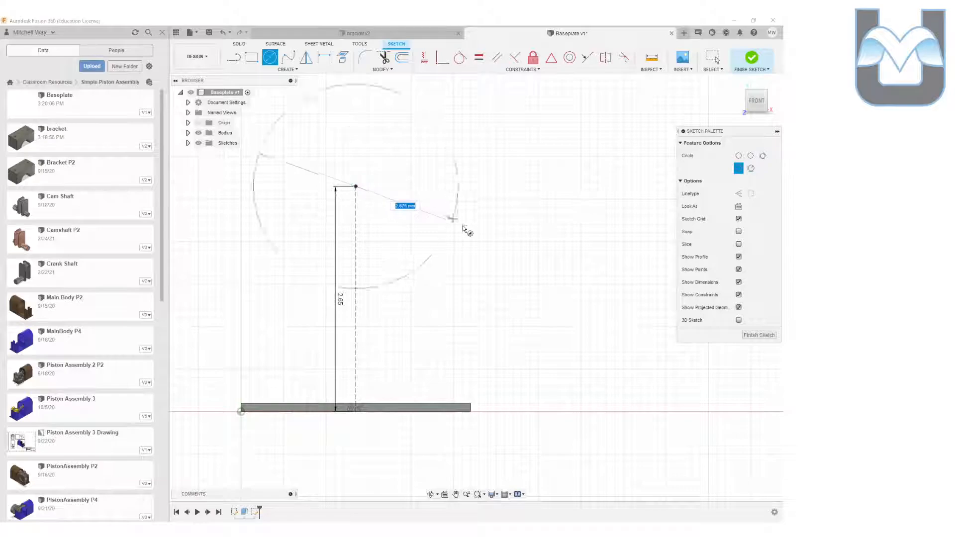
{"action": "key", "text": "Return"}
{"action": "key", "text": "Escape"}
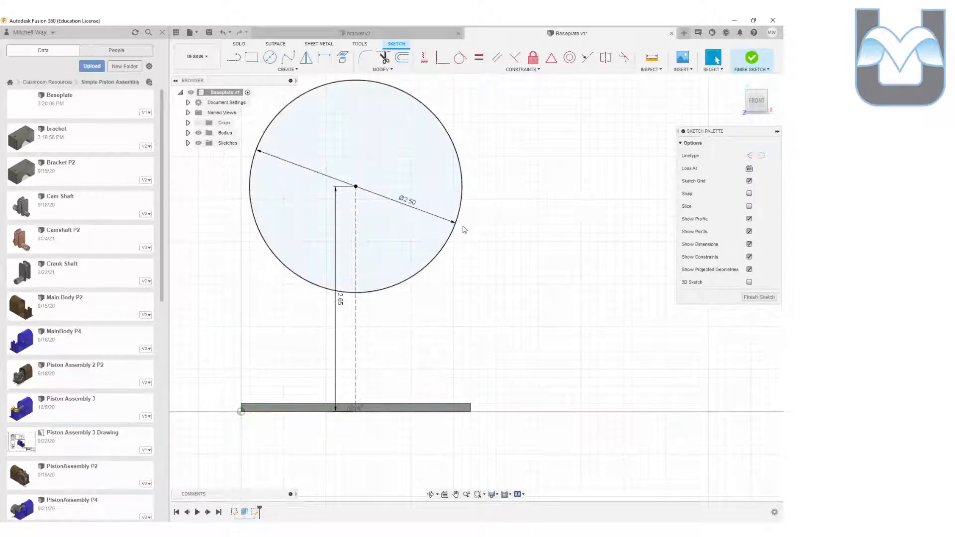
- Add a concentric circle with a diameter of 2.7 mm around the first circle
{"action": "left_click", "coordinate": [269, 58]}
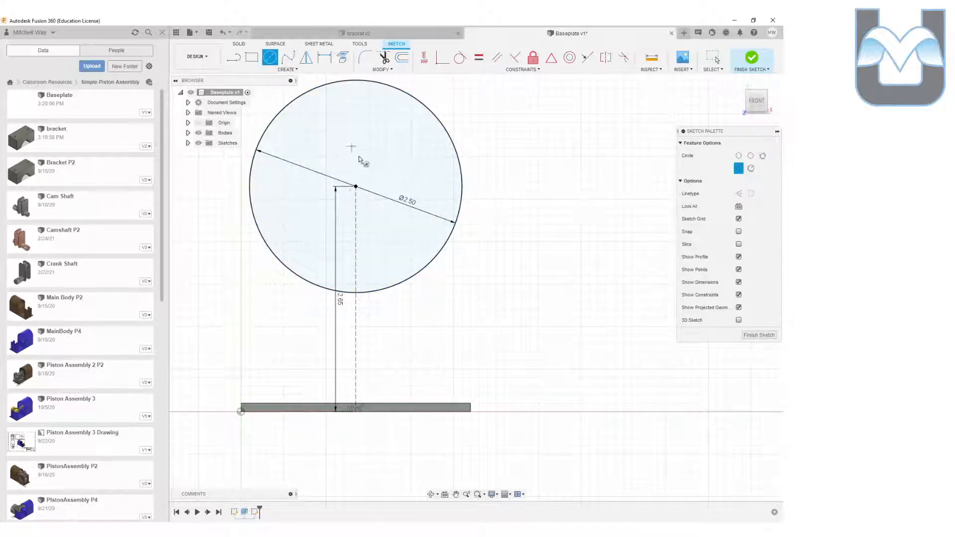
{"action": "left_click", "coordinate": [356, 187]}
{"action": "type", "text": "2"}
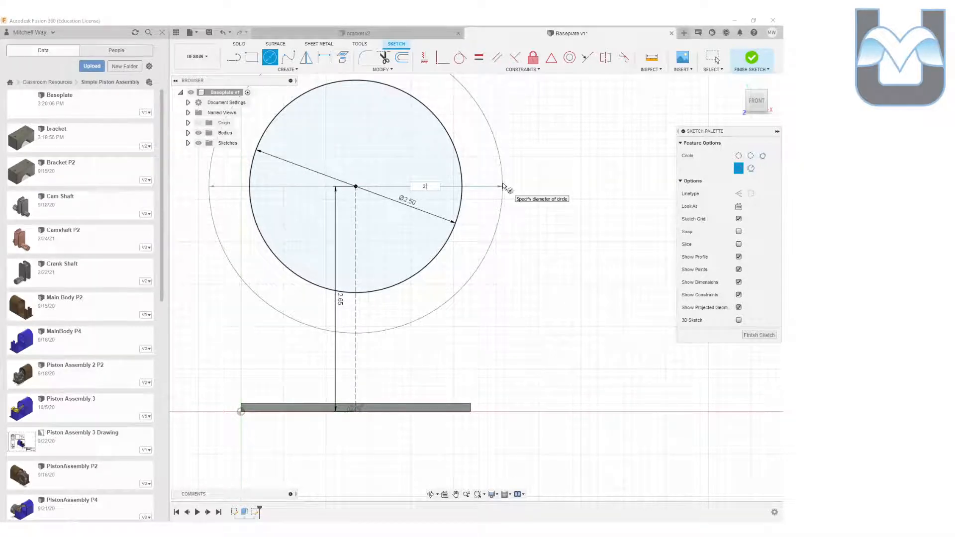
{"action": "type", "text": ".7"}
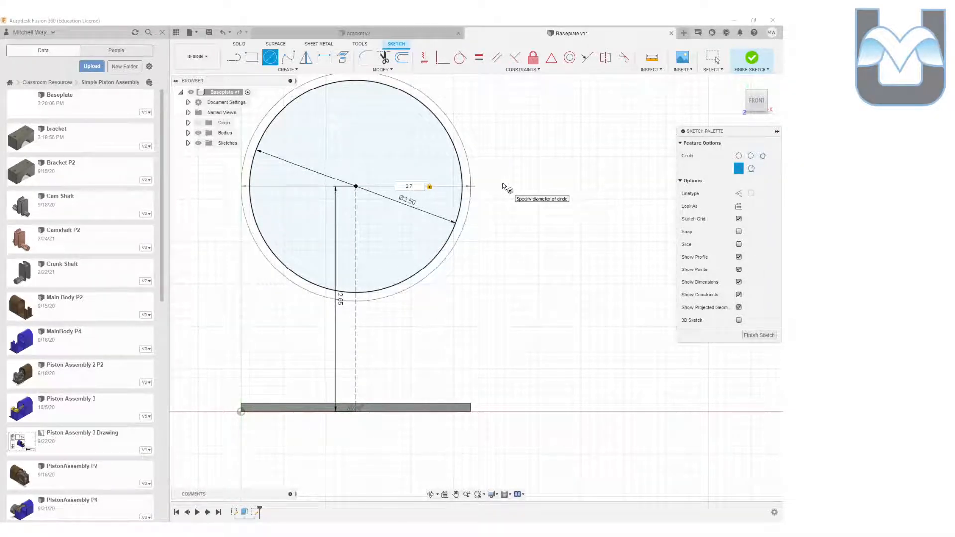
{"action": "key", "text": "Return"}
{"action": "key", "text": "Escape"}
- Draw a horizontal construction line through the circles' centre, spanning the full diameter of the outer circle
{"action": "left_click", "coordinate": [239, 59]}
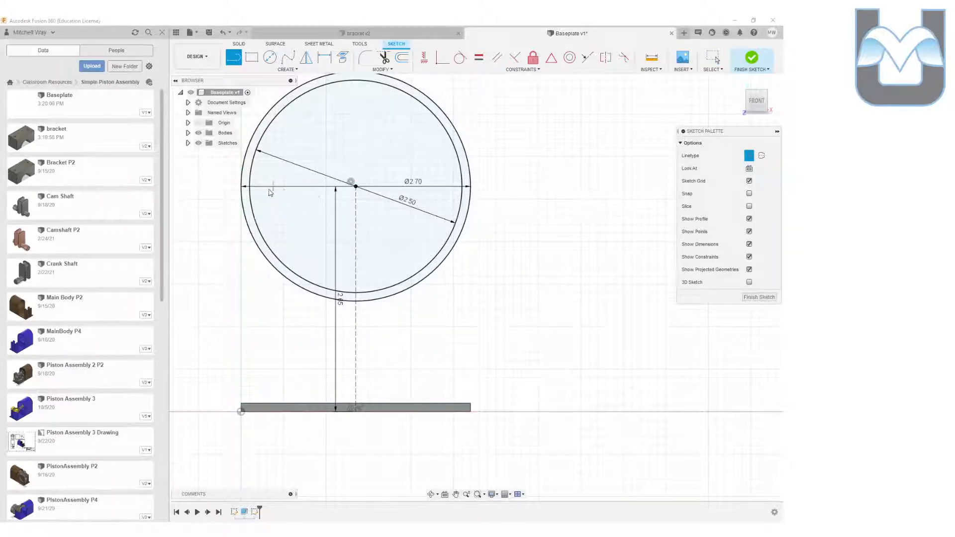
{"action": "left_click", "coordinate": [241, 187]}
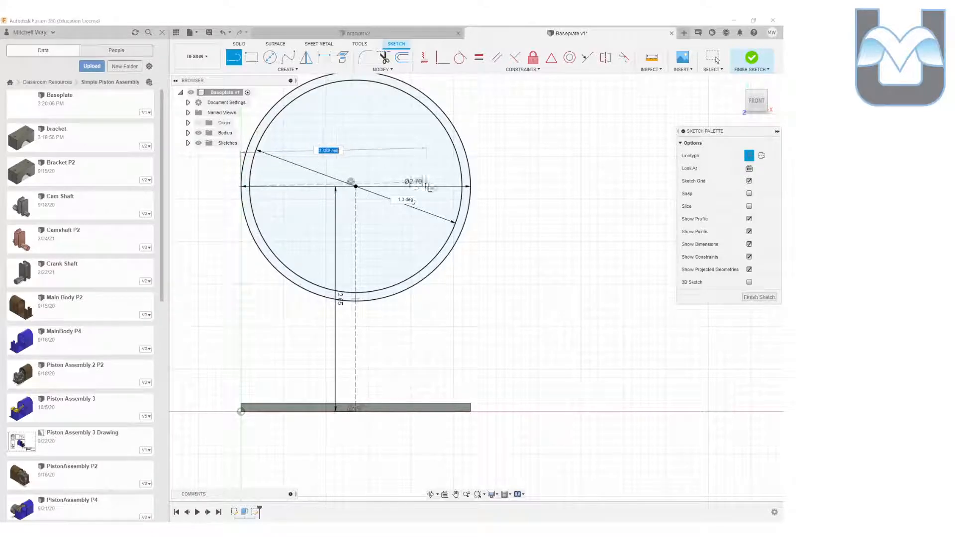
{"action": "left_click", "coordinate": [469, 185]}
{"action": "key", "text": "Escape"}
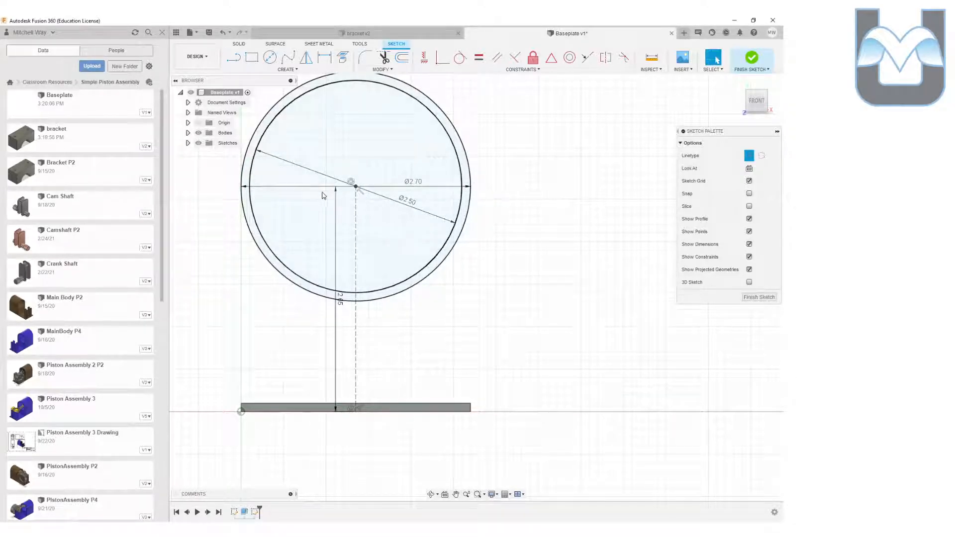
- Inspect the horizontal construction line and check the diameter dimension of the outer circle
{"action": "scroll", "coordinate": [299, 187], "scroll_direction": "down", "scroll_amount": 2}
{"action": "scroll", "coordinate": [287, 188], "scroll_direction": "up", "scroll_amount": 4}
{"action": "scroll", "coordinate": [287, 188], "scroll_direction": "up", "scroll_amount": 5}
{"action": "scroll", "coordinate": [484, 194], "scroll_direction": "down", "scroll_amount": 3}
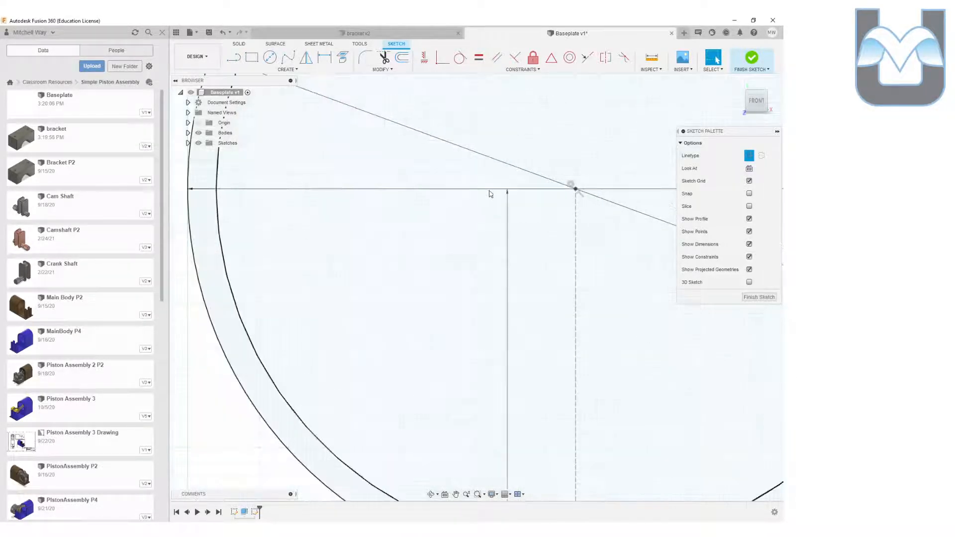
{"action": "left_click", "coordinate": [587, 188]}
{"action": "scroll", "coordinate": [526, 237], "scroll_direction": "down", "scroll_amount": 4}
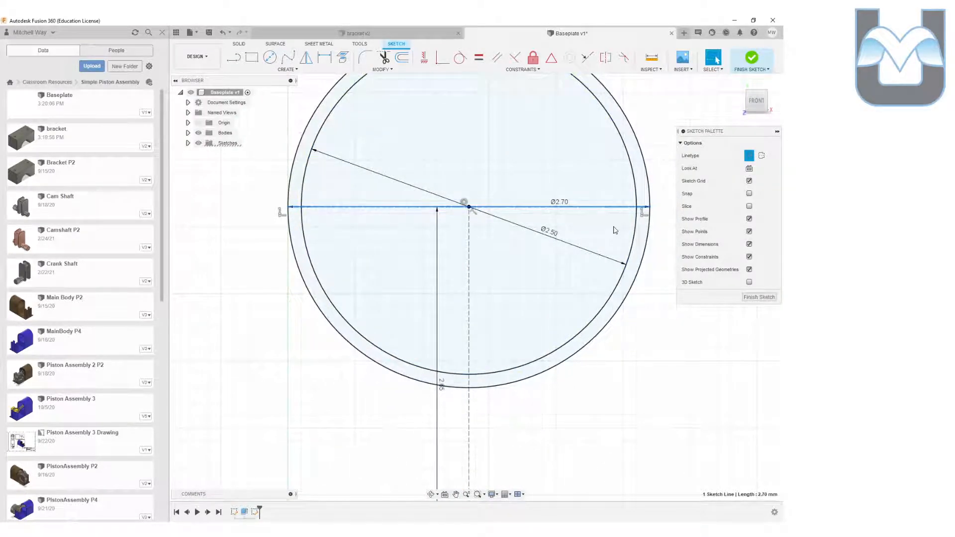
{"action": "double_click", "coordinate": [563, 203]}
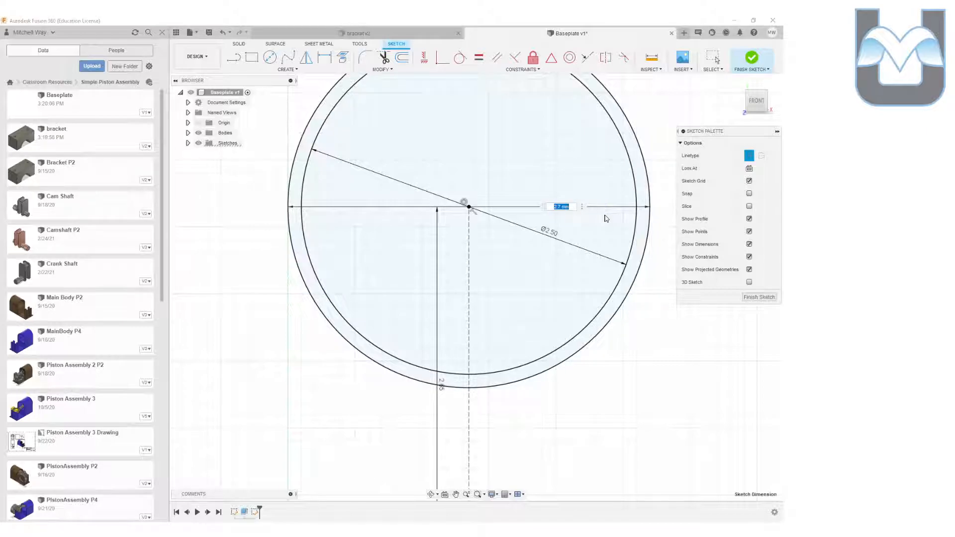
{"action": "key", "text": "Return"}
{"action": "scroll", "coordinate": [526, 278], "scroll_direction": "up", "scroll_amount": 2}
{"action": "scroll", "coordinate": [527, 286], "scroll_direction": "down", "scroll_amount": 3}
{"action": "scroll", "coordinate": [469, 162], "scroll_direction": "down", "scroll_amount": 2}
{"action": "mouse_move", "coordinate": [527, 289]}
{"action": "middle_mouse_down"}
{"action": "mouse_move", "coordinate": [469, 163]}
{"action": "mouse_move", "coordinate": [429, 199]}
{"action": "middle_mouse_up"}
{"action": "scroll", "coordinate": [454, 167], "scroll_direction": "down", "scroll_amount": 1}
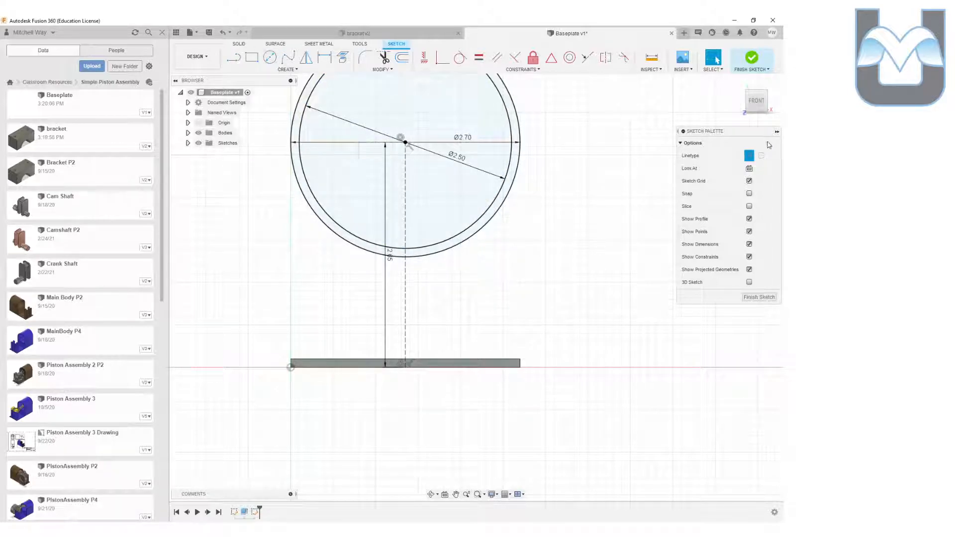
- Draw two vertical lines from the ends of the horizontal construction line down to the plate's upper corners
{"action": "left_click", "coordinate": [233, 57]}
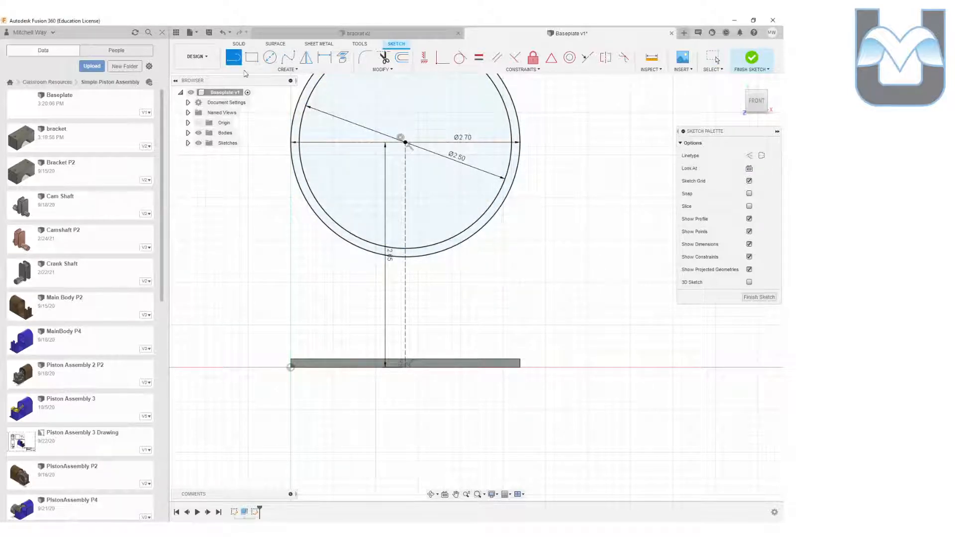
{"action": "left_click", "coordinate": [293, 144]}
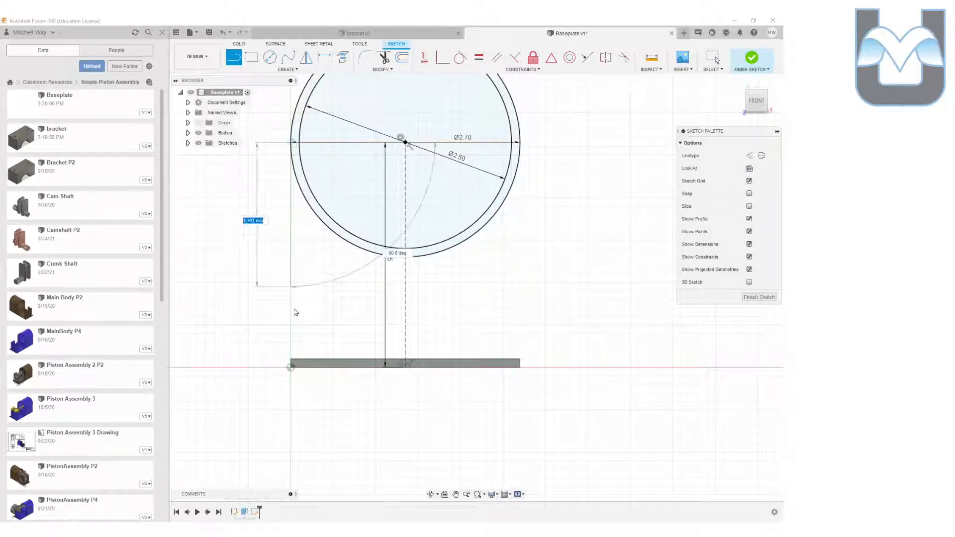
{"action": "double_click", "coordinate": [292, 358]}
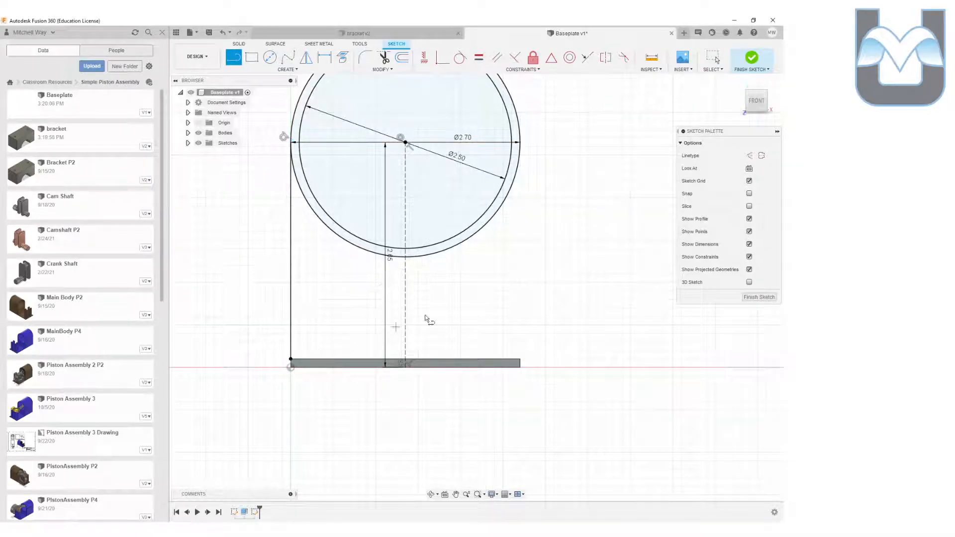
{"action": "left_click", "coordinate": [520, 143]}
{"action": "left_click", "coordinate": [520, 358]}
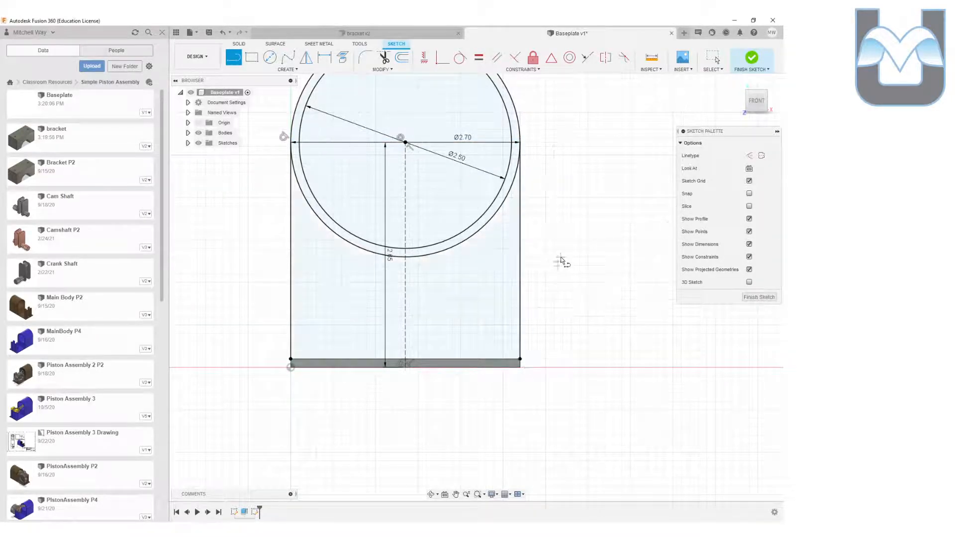
{"action": "key", "text": "Escape"}
- Trim away the lower half of the outer circle between the two vertical lines
{"action": "left_click", "coordinate": [383, 57]}
{"action": "left_click", "coordinate": [382, 252]}
{"action": "left_click", "coordinate": [382, 252]}
{"action": "left_click", "coordinate": [408, 256]}
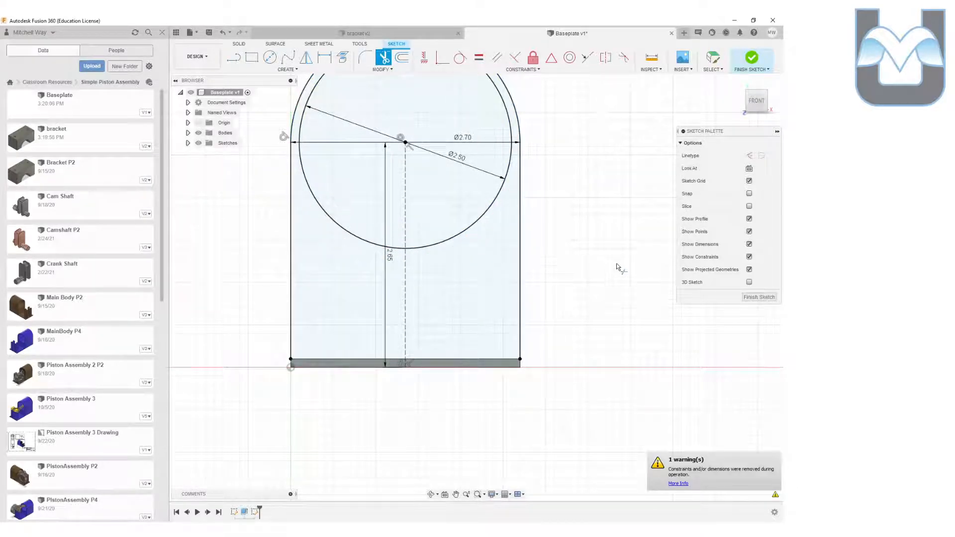
{"action": "scroll", "coordinate": [571, 232], "scroll_direction": "up", "scroll_amount": 3}
{"action": "scroll", "coordinate": [568, 228], "scroll_direction": "down", "scroll_amount": 4}
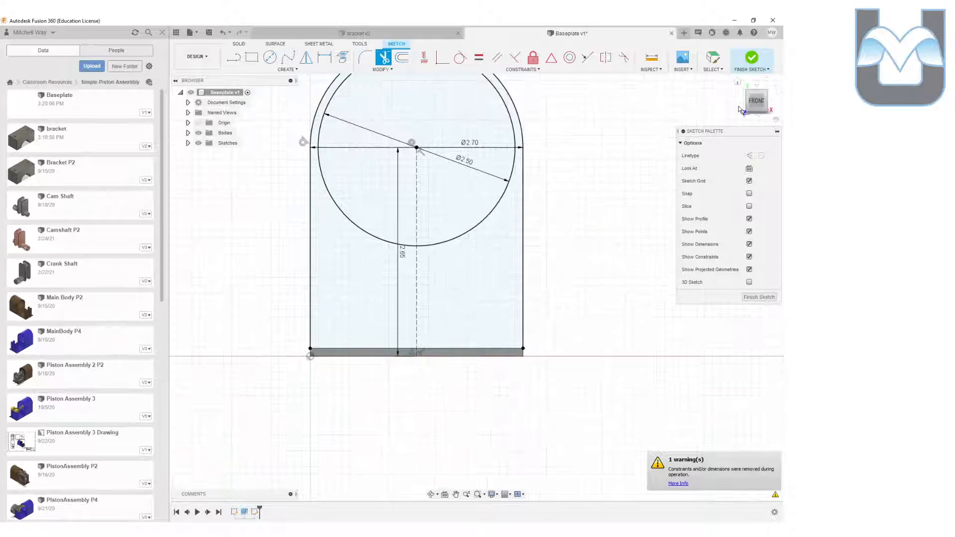
- Finish the sketch and extrude the profile around the 2.5 mm circle by -3 mm, joined to the plate
{"action": "left_click", "coordinate": [765, 99]}
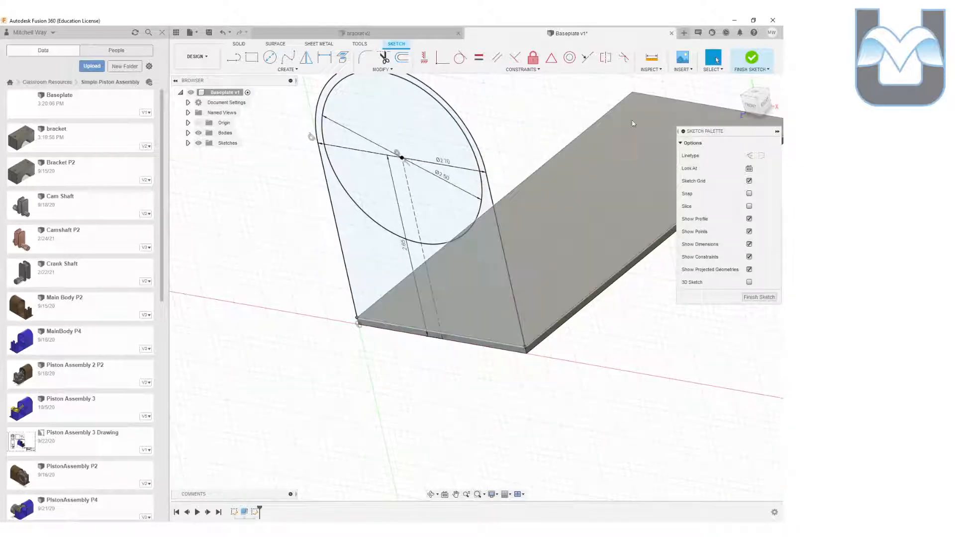
{"action": "left_click", "coordinate": [751, 58]}
{"action": "left_click", "coordinate": [252, 56]}
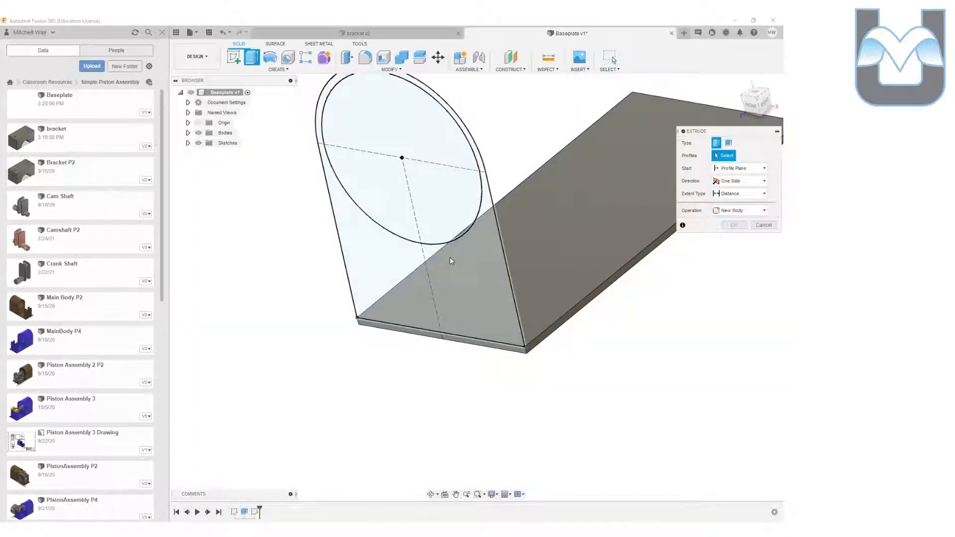
{"action": "left_click_drag", "start_coordinate": [415, 247], "coordinate": [561, 159]}
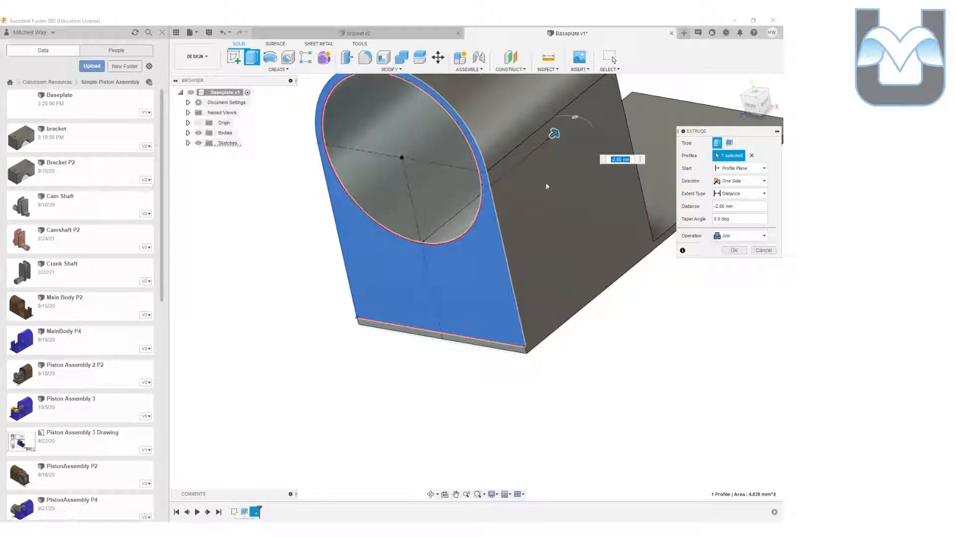
{"action": "type", "text": "-3"}
{"action": "key", "text": "Return"}
- Create a construction plane offset -0.5 mm inward from the long side face of the plate and cylinder housing
{"action": "middle_click_drag", "start_coordinate": [657, 205], "coordinate": [440, 291]}
{"action": "left_click", "coordinate": [768, 89]}
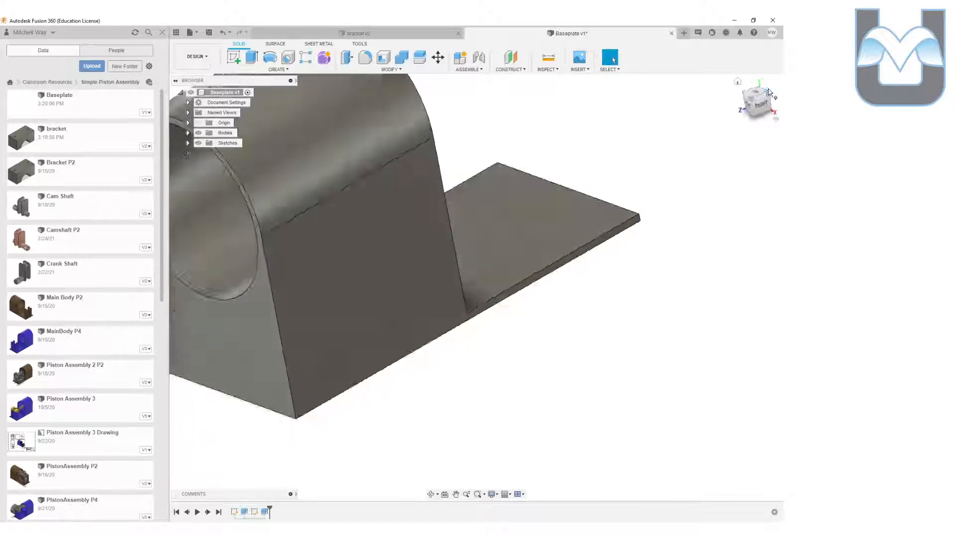
{"action": "middle_click_drag", "start_coordinate": [697, 247], "coordinate": [294, 156]}
{"action": "scroll", "coordinate": [349, 304], "scroll_direction": "up", "scroll_amount": 3}
{"action": "scroll", "coordinate": [349, 304], "scroll_direction": "up", "scroll_amount": 2}
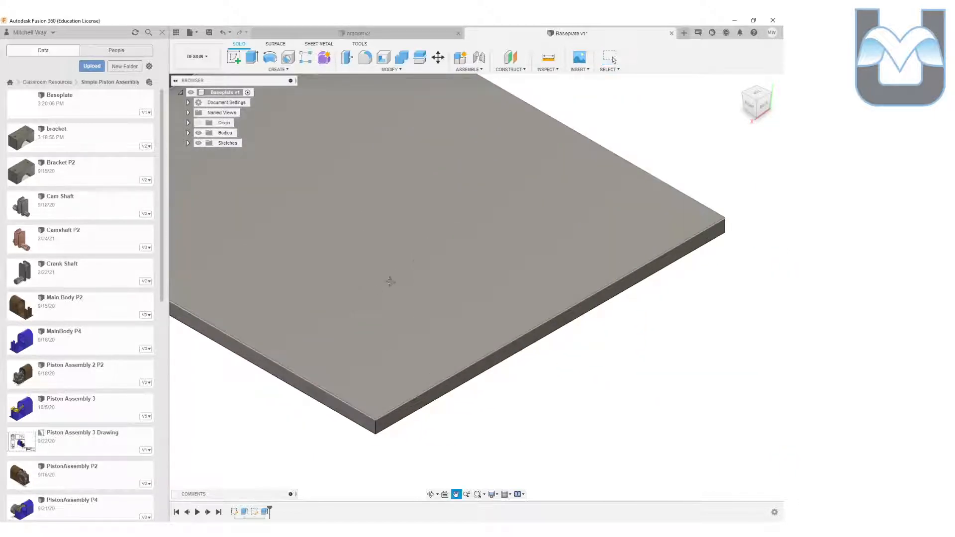
{"action": "scroll", "coordinate": [490, 235], "scroll_direction": "up", "scroll_amount": 1}
{"action": "scroll", "coordinate": [415, 335], "scroll_direction": "down", "scroll_amount": 2}
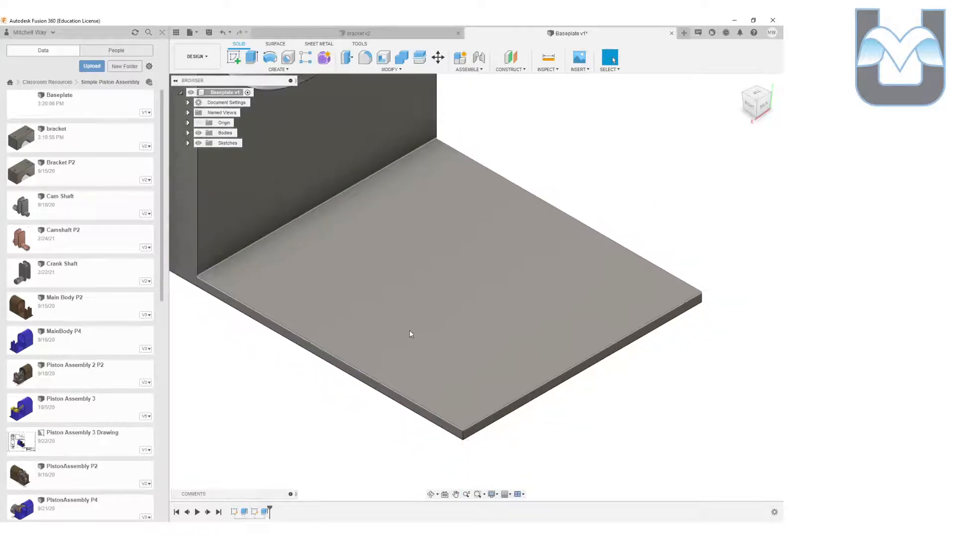
{"action": "scroll", "coordinate": [354, 365], "scroll_direction": "down", "scroll_amount": 2}
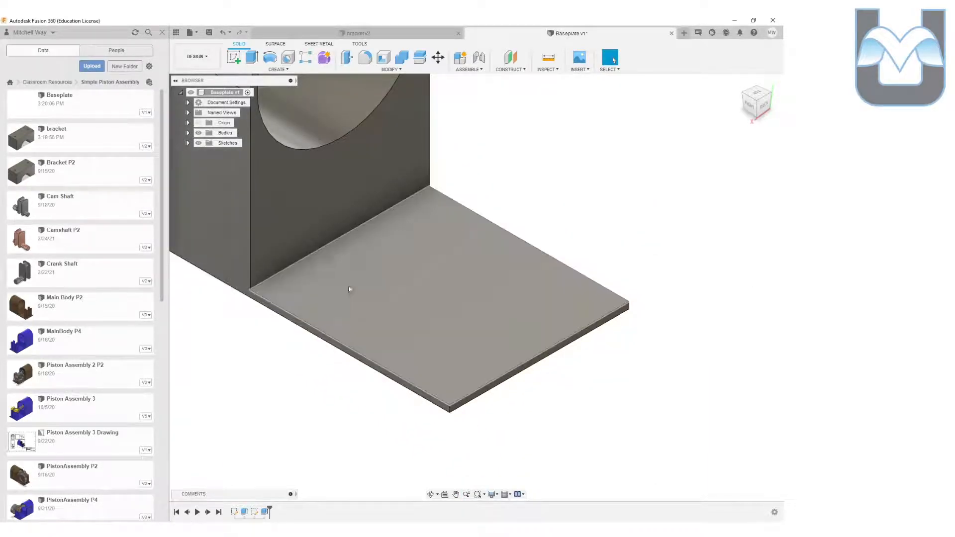
{"action": "left_click", "coordinate": [507, 70]}
{"action": "left_click", "coordinate": [517, 80]}
{"action": "left_click", "coordinate": [396, 363]}
{"action": "left_click", "coordinate": [396, 363]}
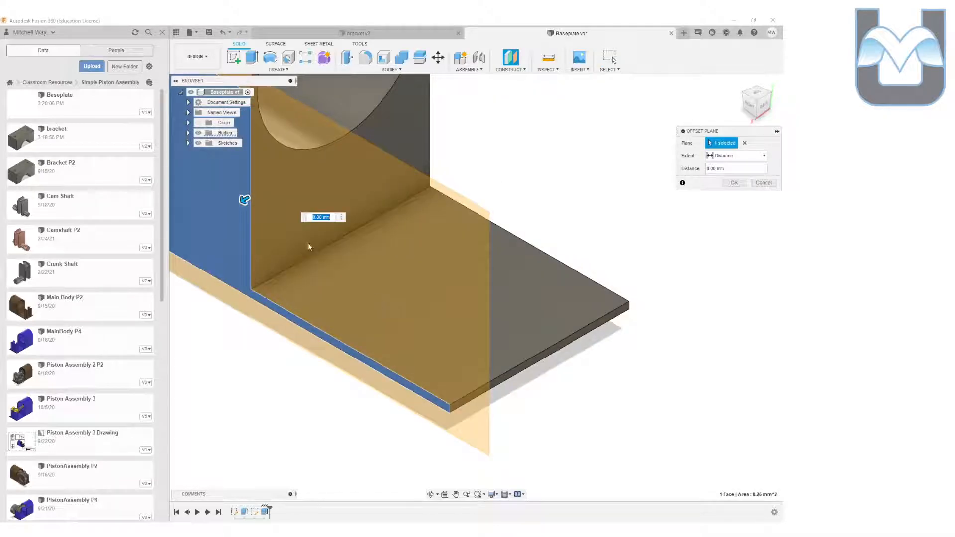
{"action": "left_click_drag", "start_coordinate": [243, 201], "coordinate": [325, 194]}
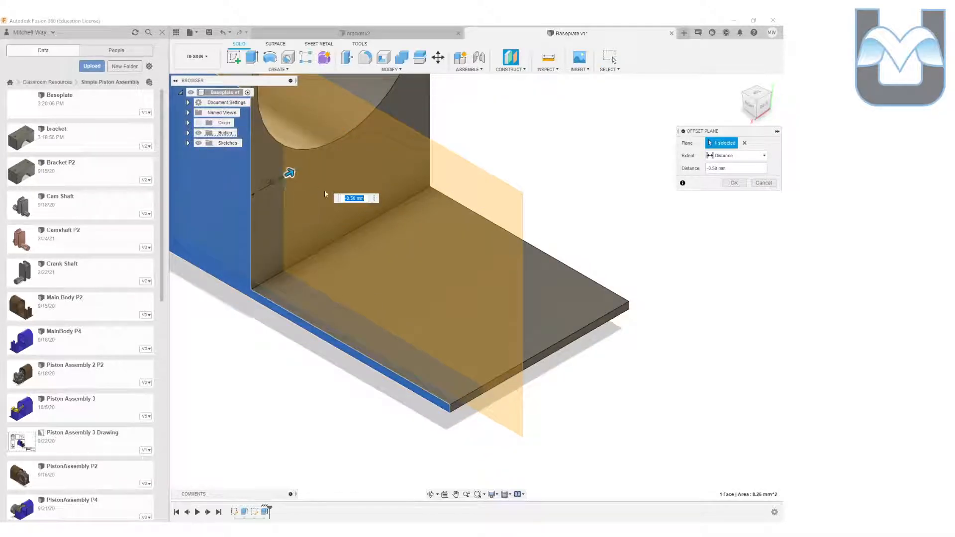
{"action": "left_click", "coordinate": [738, 184]}
- Start a sketch on the new offset plane
{"action": "left_click", "coordinate": [233, 57]}
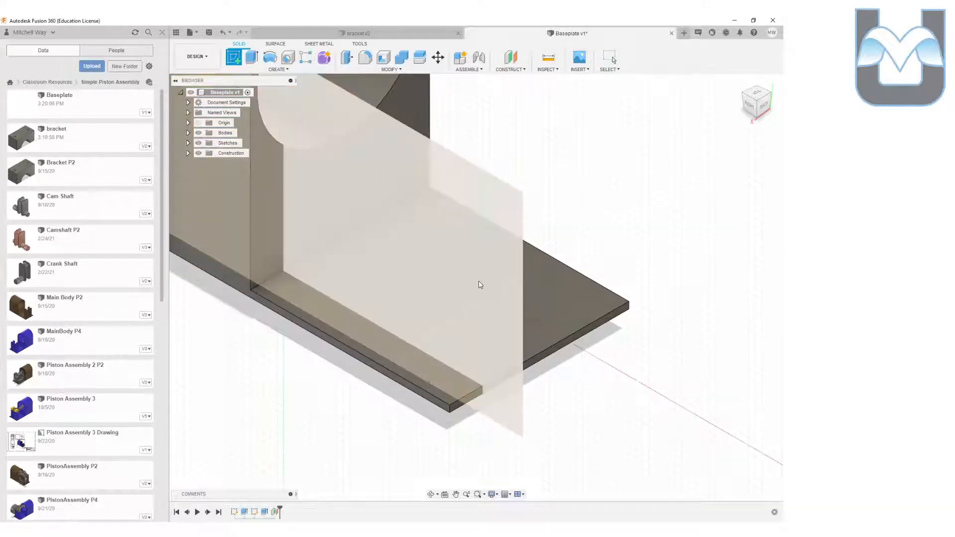
{"action": "left_click", "coordinate": [533, 284]}
{"action": "left_click", "coordinate": [252, 58]}
{"action": "left_click", "coordinate": [253, 59]}
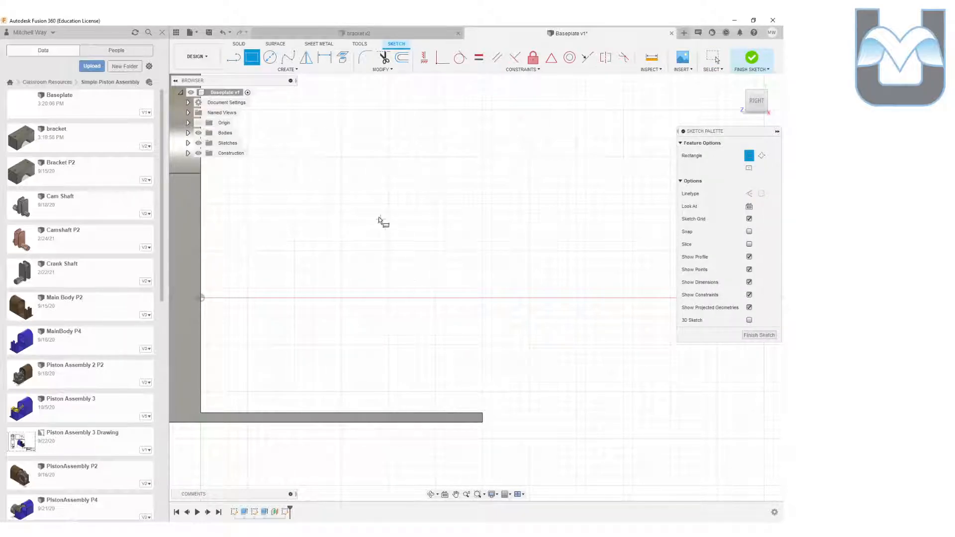
- Try to project the side face of the plate and housing into the sketch
{"action": "left_click", "coordinate": [715, 58]}
{"action": "left_click", "coordinate": [343, 58]}
{"action": "left_click", "coordinate": [457, 418]}
{"action": "left_click", "coordinate": [627, 183]}
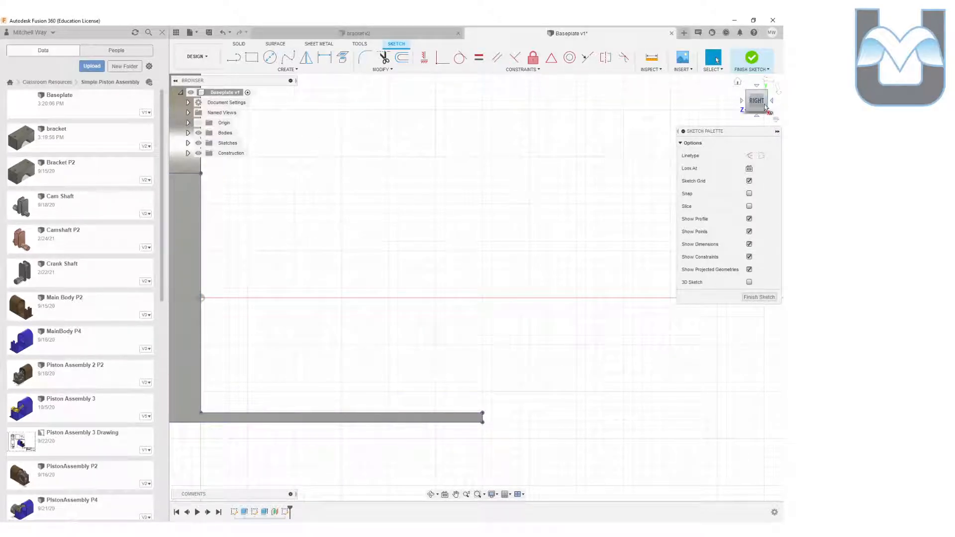
- Project the top face of the plate's open section into the sketch
{"action": "left_click_drag", "start_coordinate": [767, 106], "coordinate": [739, 111]}
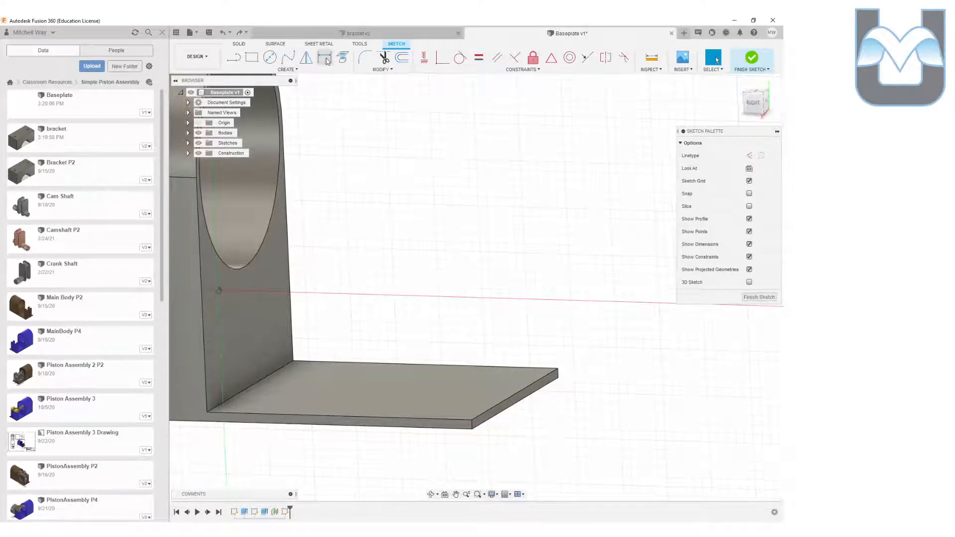
{"action": "left_click", "coordinate": [342, 58]}
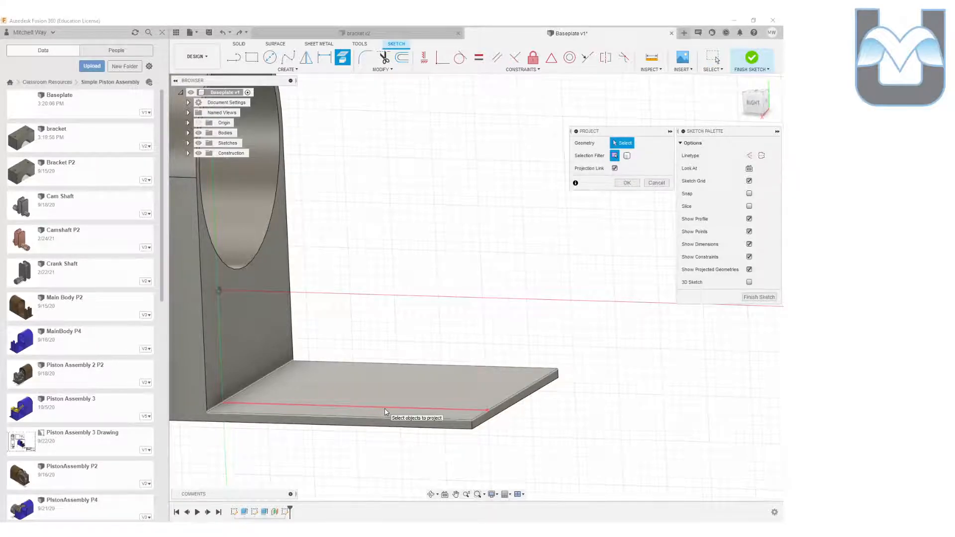
{"action": "left_click", "coordinate": [385, 410]}
{"action": "left_click", "coordinate": [627, 182]}
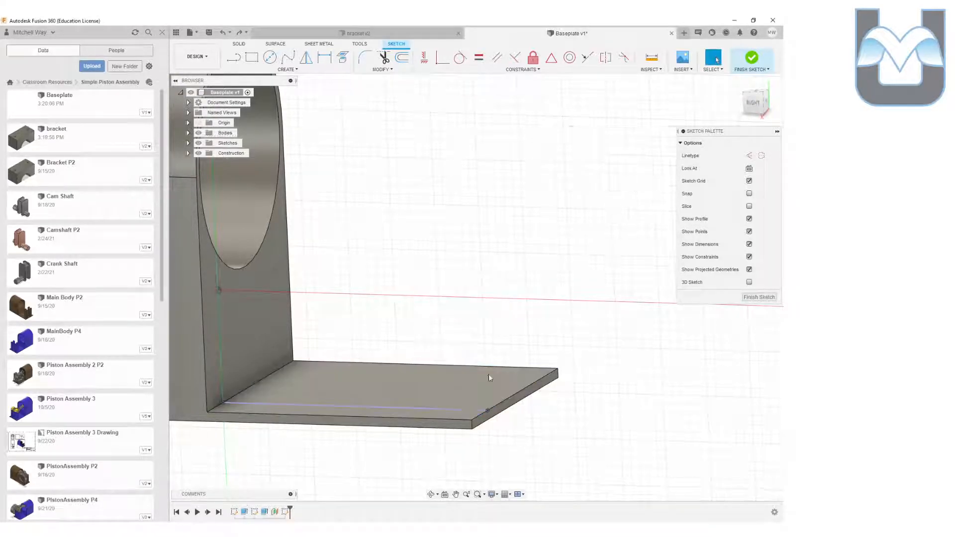
- Draw a rectangle 2.5 mm high and 1 mm wide upward from the projected line's end at the plate's free edge
{"action": "scroll", "coordinate": [430, 411], "scroll_direction": "up", "scroll_amount": 6}
{"action": "scroll", "coordinate": [529, 413], "scroll_direction": "down", "scroll_amount": 5}
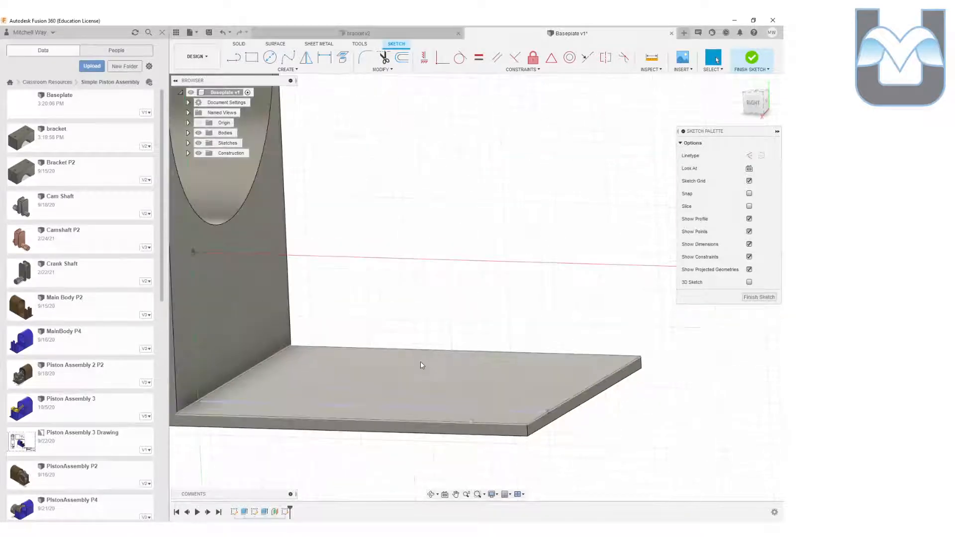
{"action": "left_click_drag", "start_coordinate": [762, 100], "coordinate": [744, 116]}
{"action": "middle_click_drag", "start_coordinate": [500, 257], "coordinate": [502, 257], "text": "shift"}
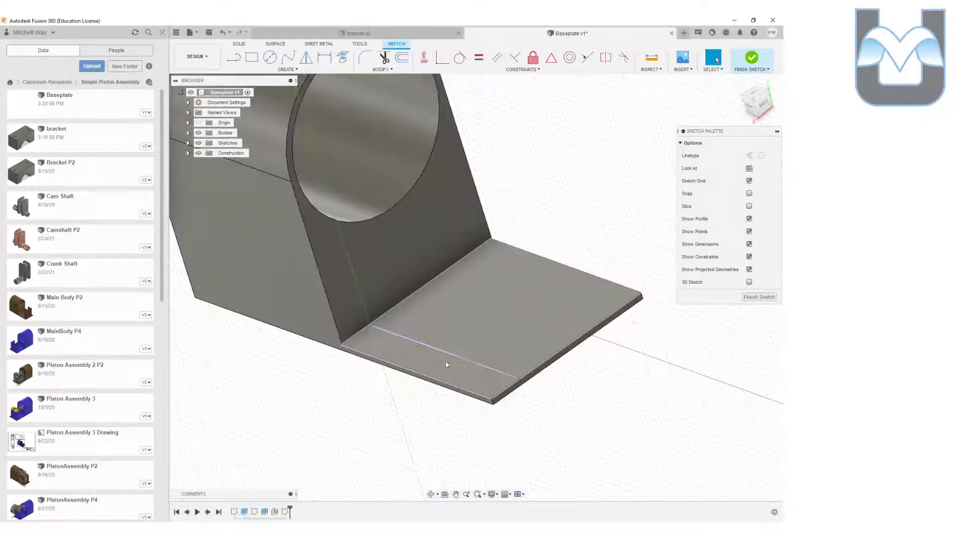
{"action": "left_click_drag", "start_coordinate": [757, 105], "coordinate": [765, 98]}
{"action": "left_click", "coordinate": [252, 57]}
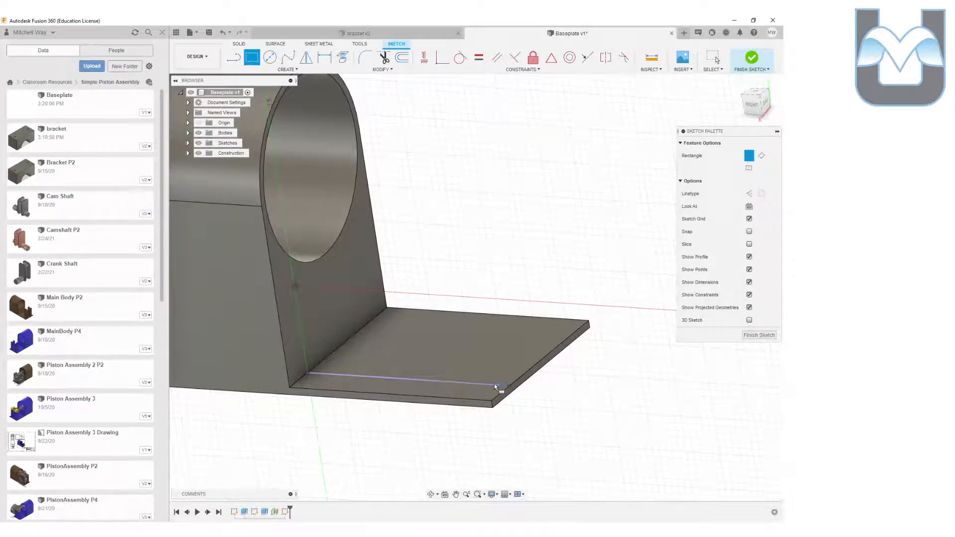
{"action": "left_click", "coordinate": [509, 385]}
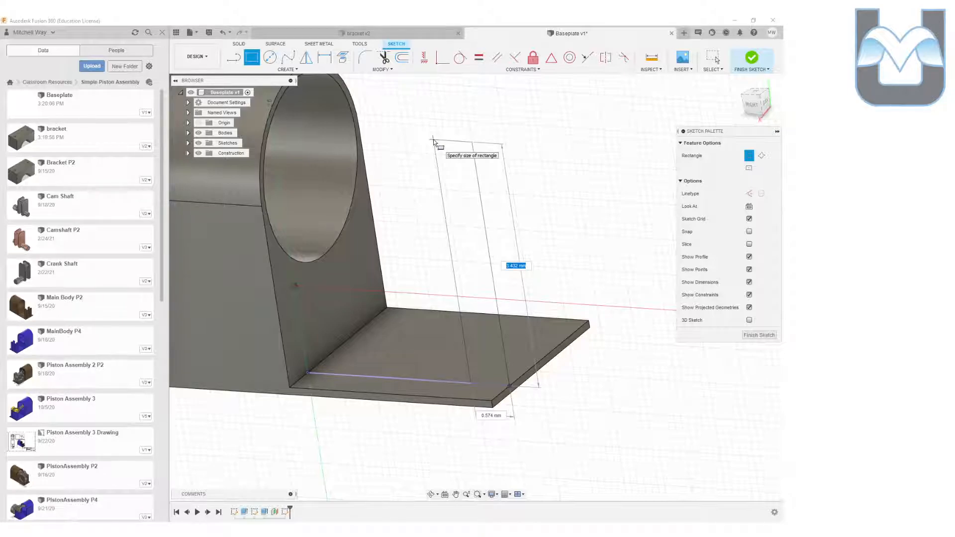
{"action": "type", "text": "2.5"}
{"action": "key", "text": "Tab"}
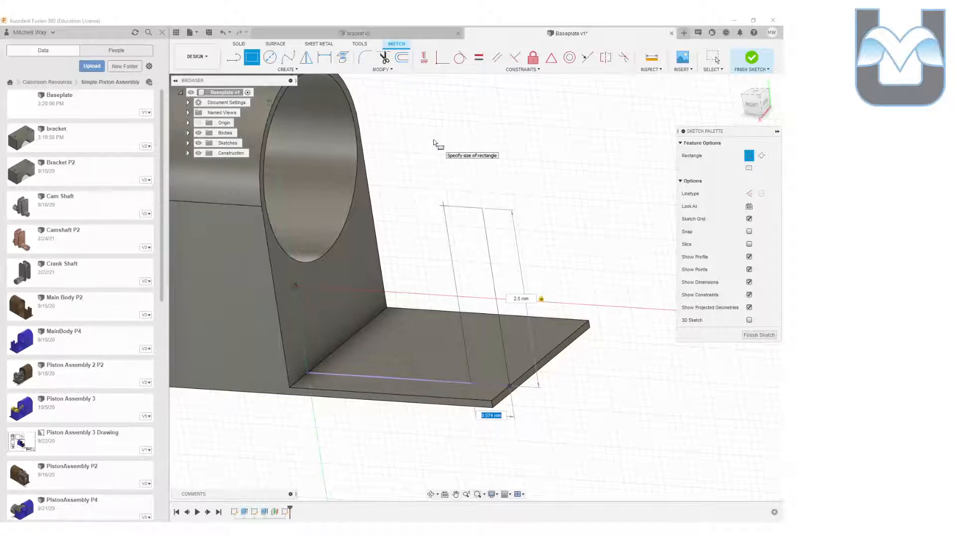
{"action": "type", "text": "1"}
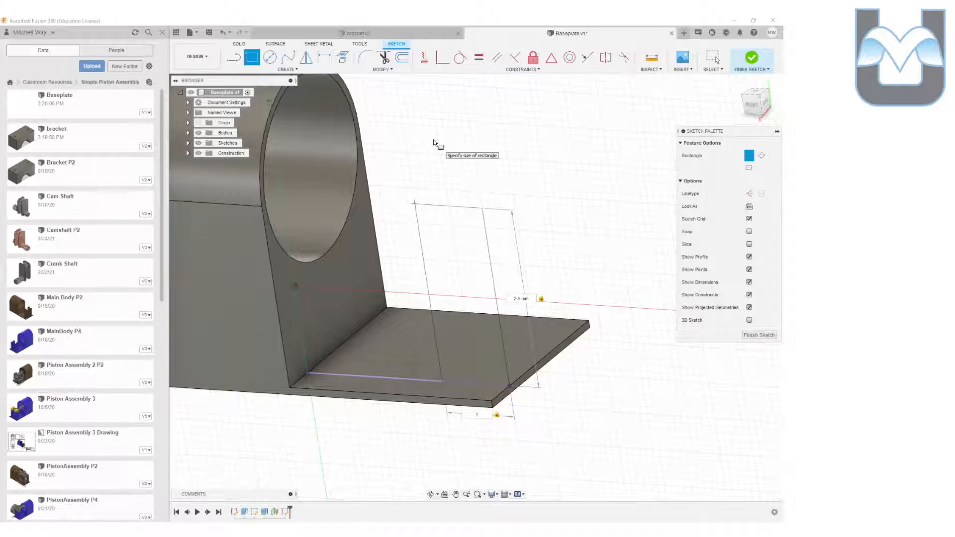
{"action": "key", "text": "Return"}
{"action": "key", "text": "Return"}
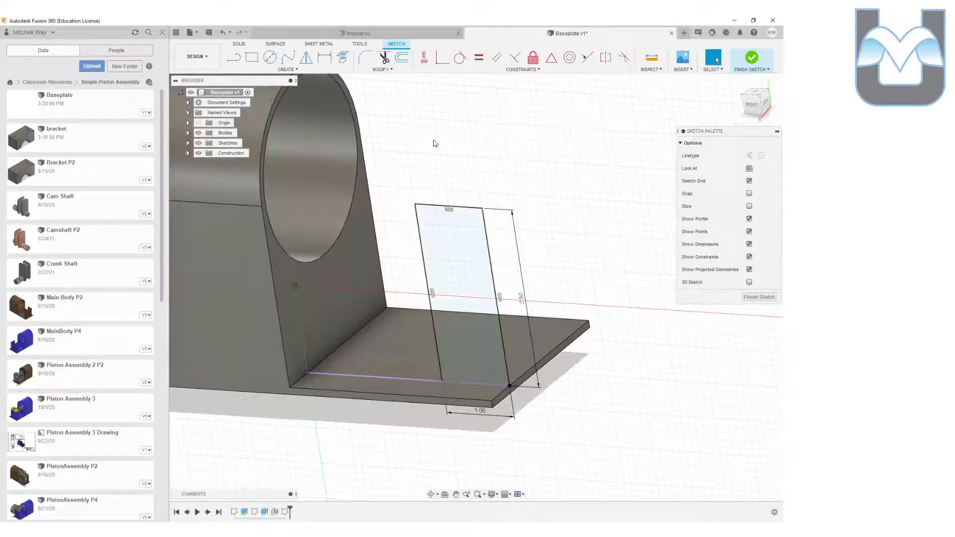
- Finish the sketch and extrude the rectangle inward across the plate as an upright post, joined to the plate
{"action": "left_click", "coordinate": [755, 103]}
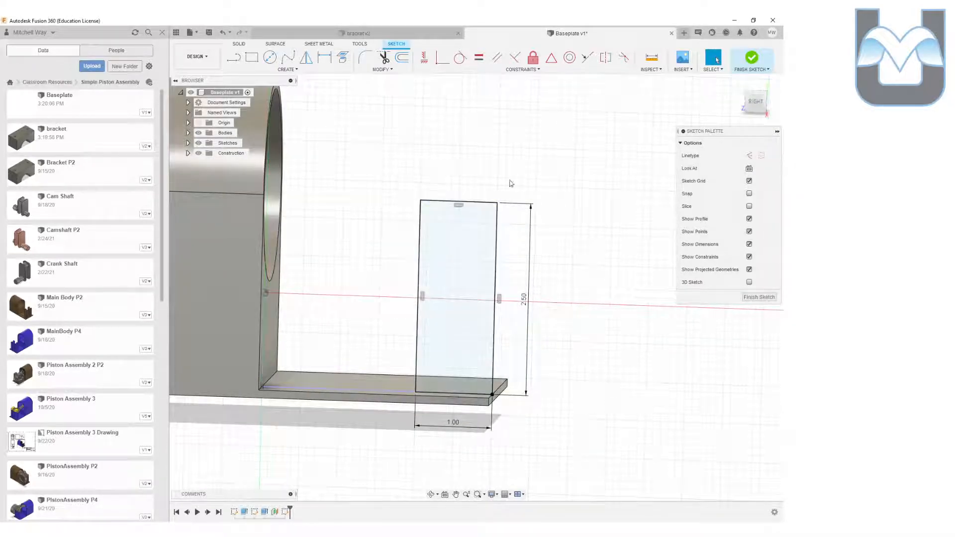
{"action": "left_click_drag", "start_coordinate": [756, 102], "coordinate": [711, 122]}
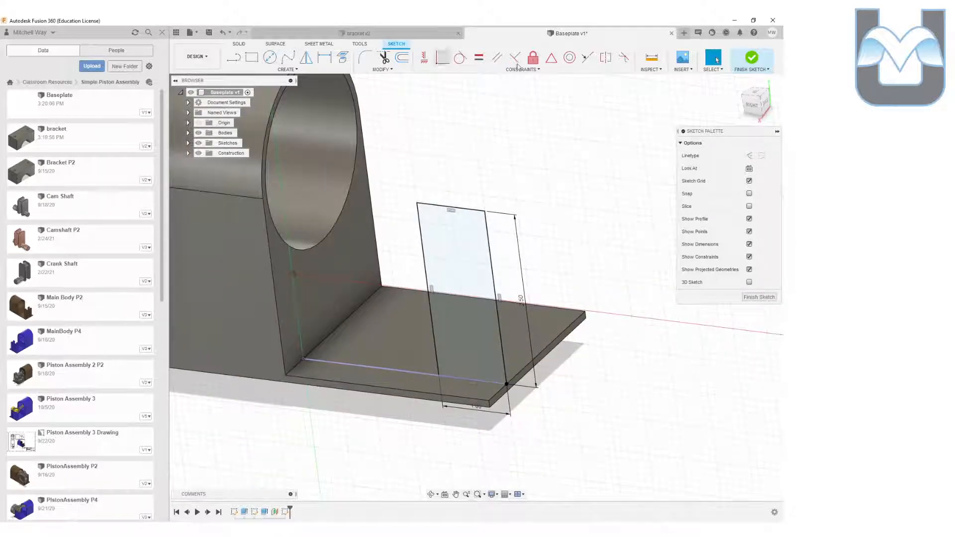
{"action": "left_click", "coordinate": [752, 58]}
{"action": "left_click", "coordinate": [251, 56]}
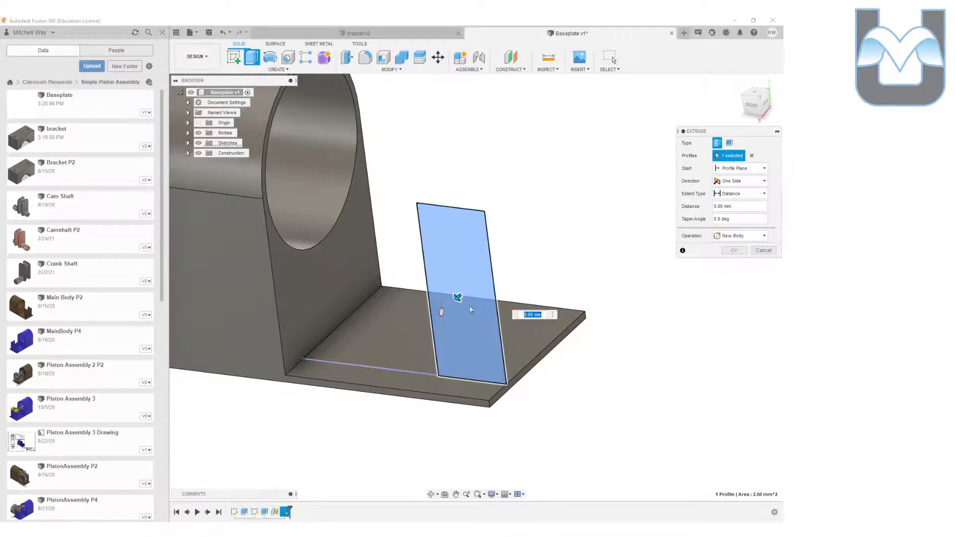
{"action": "left_click_drag", "start_coordinate": [459, 298], "coordinate": [497, 259]}
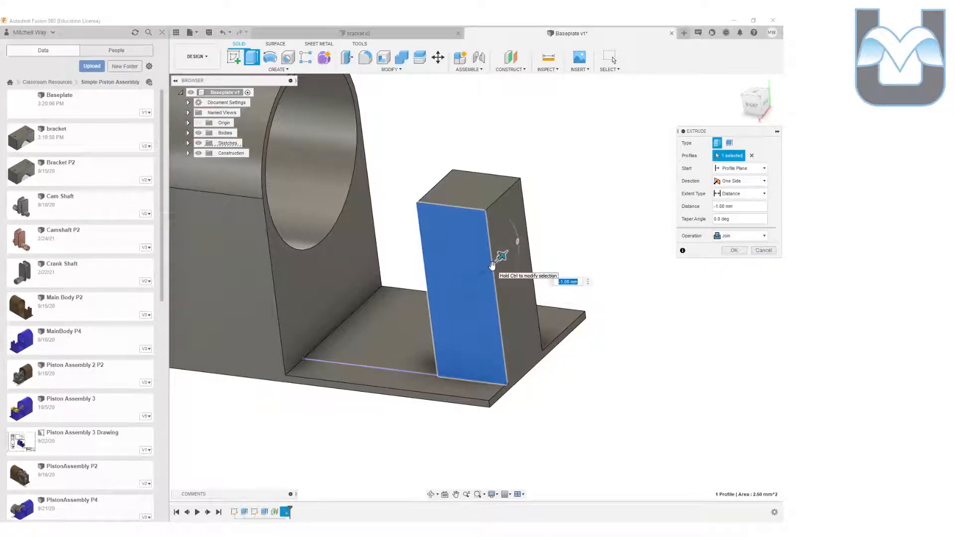
{"action": "key", "text": "Return"}
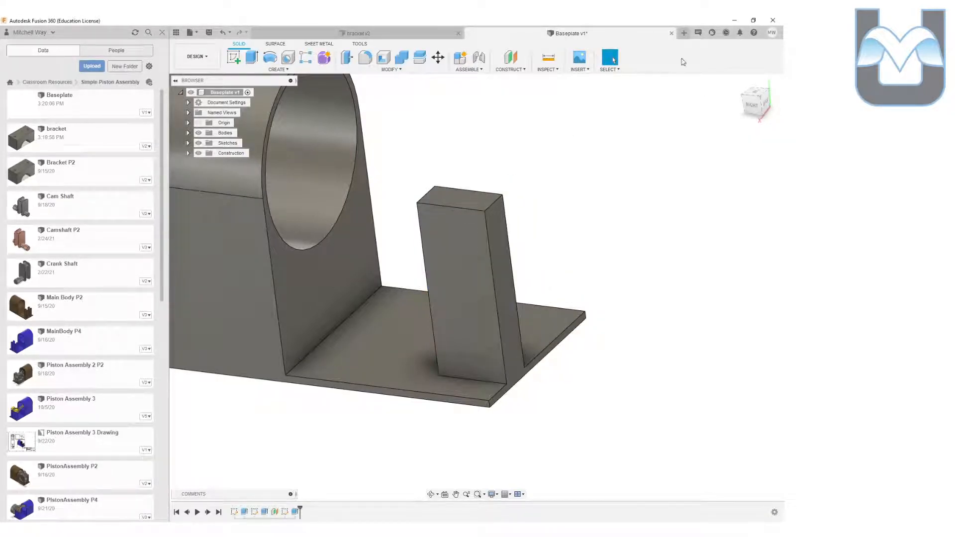
- Create a second construction plane offset inward from the opposite long side face of the plate
{"action": "left_click", "coordinate": [758, 103]}
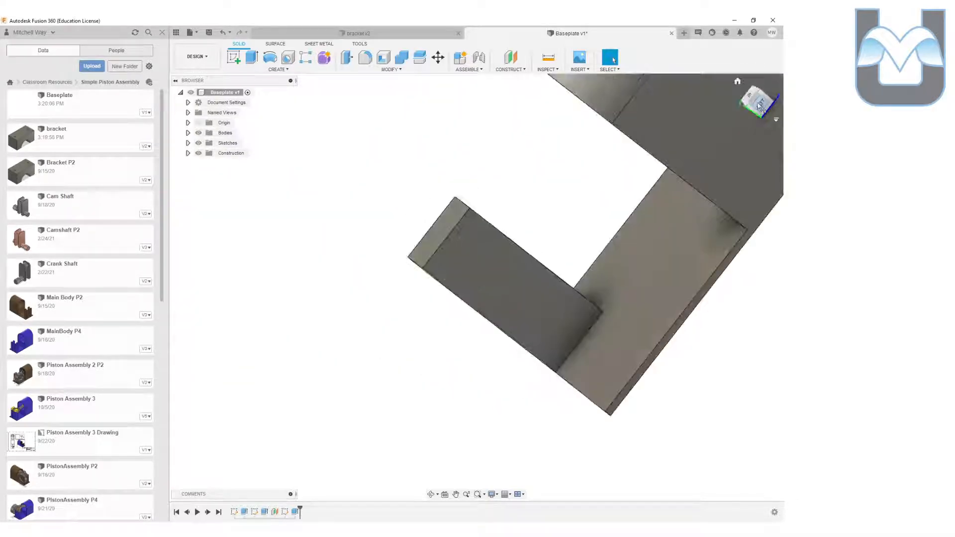
{"action": "left_click", "coordinate": [511, 56]}
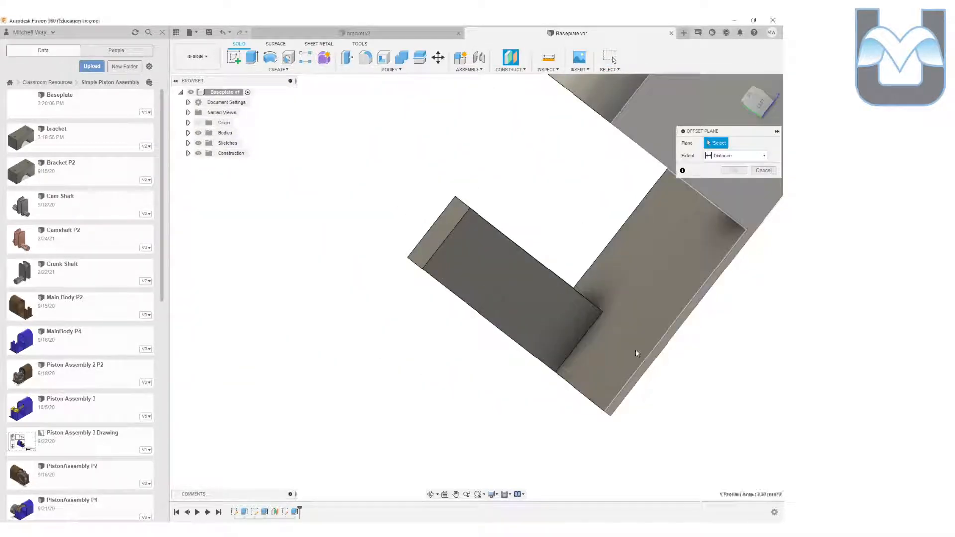
{"action": "left_click", "coordinate": [640, 358]}
{"action": "middle_click_drag", "start_coordinate": [744, 215], "coordinate": [644, 243]}
{"action": "left_click_drag", "start_coordinate": [585, 208], "coordinate": [570, 196]}
{"action": "left_click", "coordinate": [734, 183]}
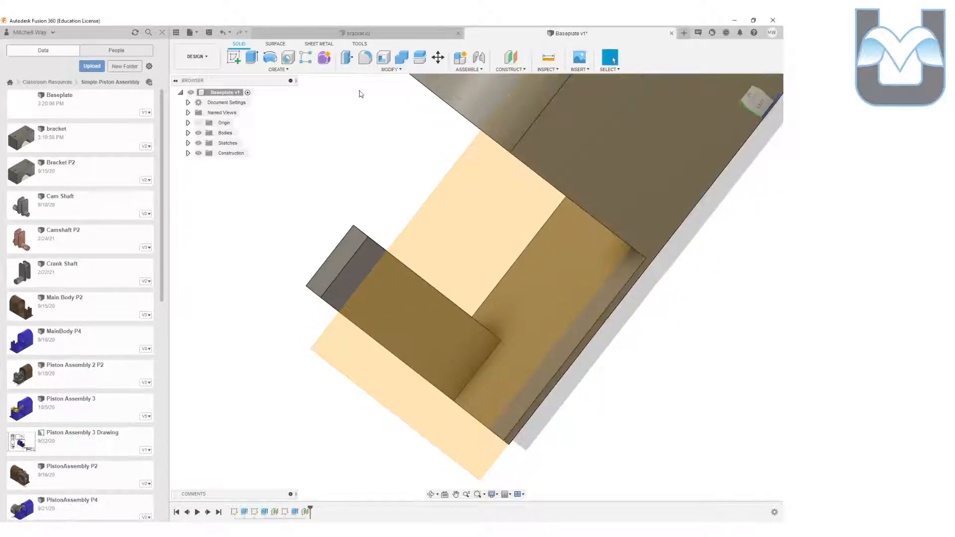
- Sketch on the second offset plane, project the post's inner face into it and finish the sketch
{"action": "left_click", "coordinate": [233, 56]}
{"action": "left_click", "coordinate": [542, 315]}
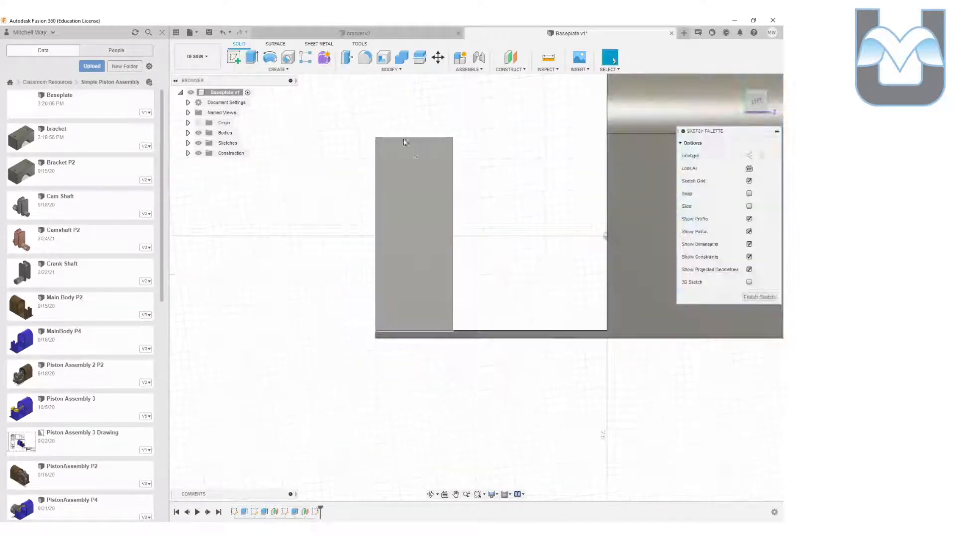
{"action": "key", "text": "p"}
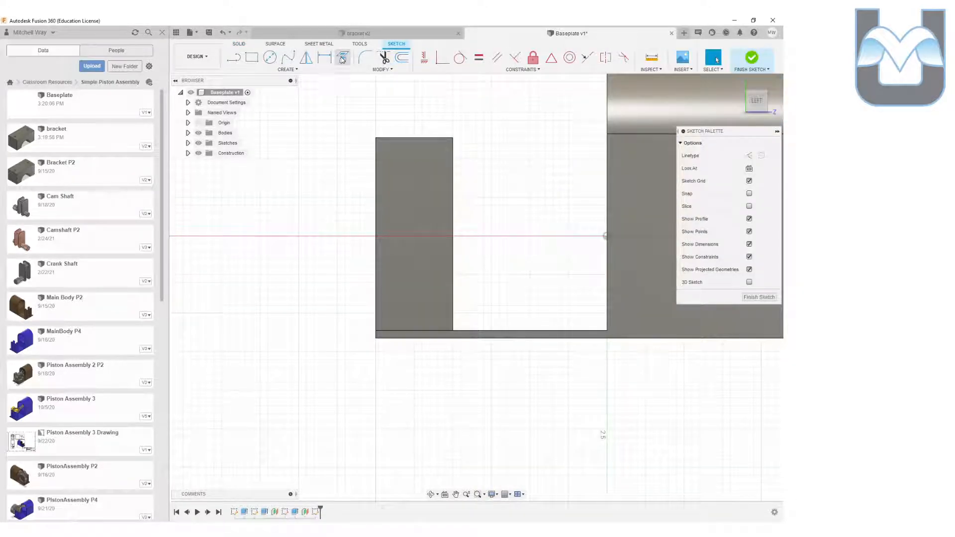
{"action": "left_click", "coordinate": [432, 245]}
{"action": "left_click", "coordinate": [744, 98]}
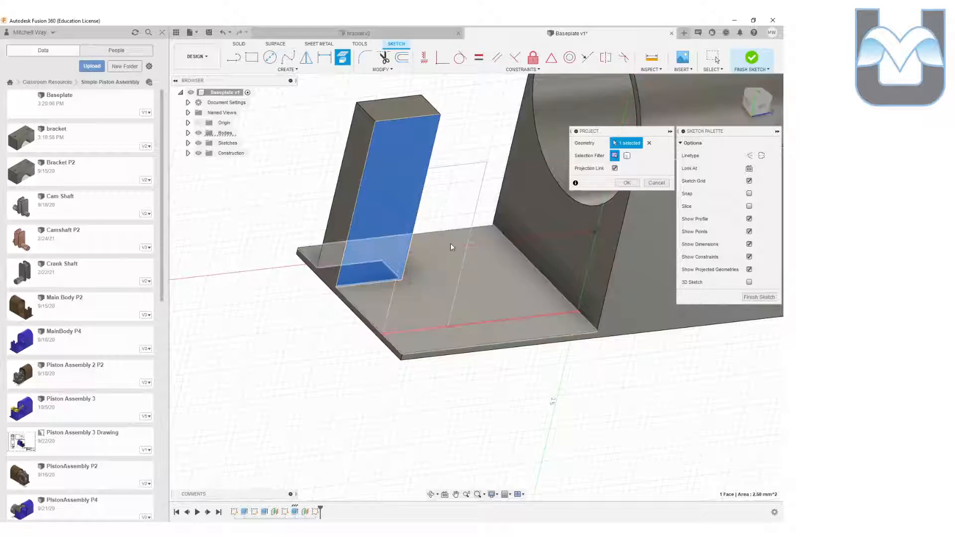
{"action": "left_click", "coordinate": [743, 60]}
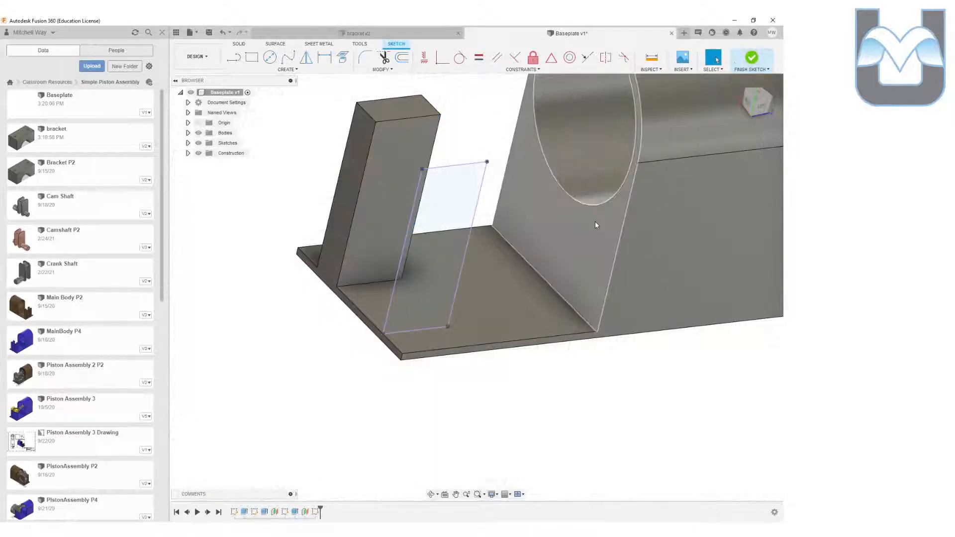
- Extrude the projected post profile by -0.5 mm, joined to the plate, to form the second post
{"action": "key", "text": "e"}
{"action": "left_click_drag", "start_coordinate": [438, 252], "coordinate": [412, 225]}
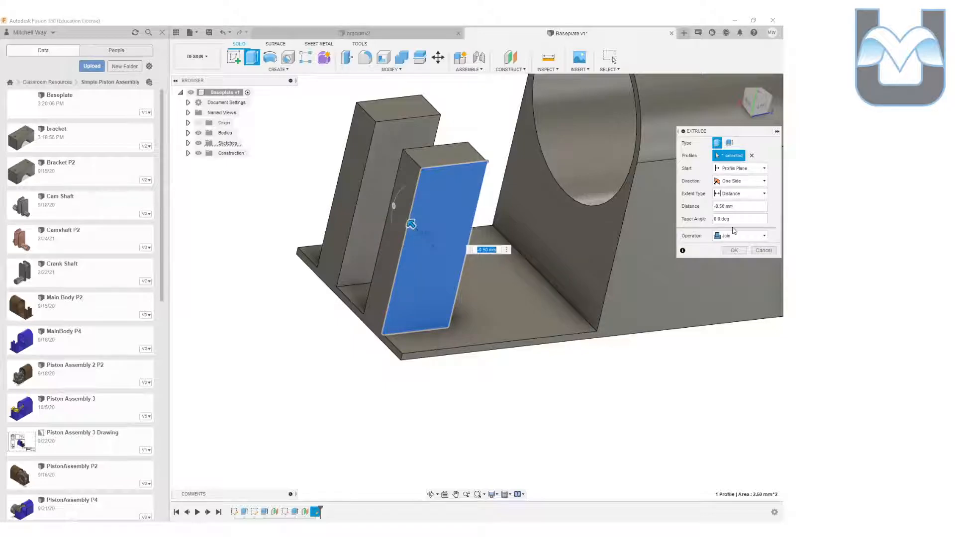
{"action": "left_click", "coordinate": [733, 250]}
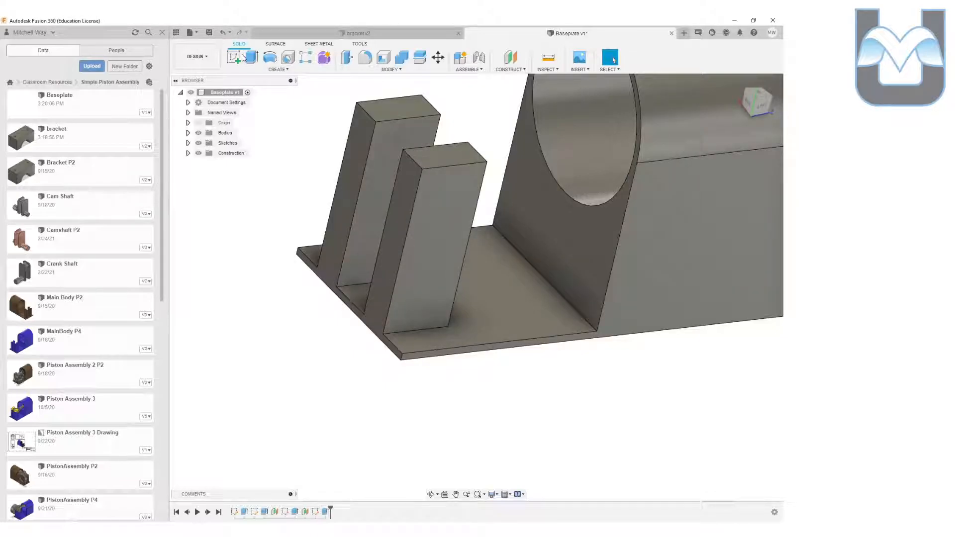
- Sketch a 0.5 mm diameter circle centred on the top edge of the near post's outer face and finish the sketch
{"action": "left_click", "coordinate": [243, 58]}
{"action": "left_click", "coordinate": [456, 209]}
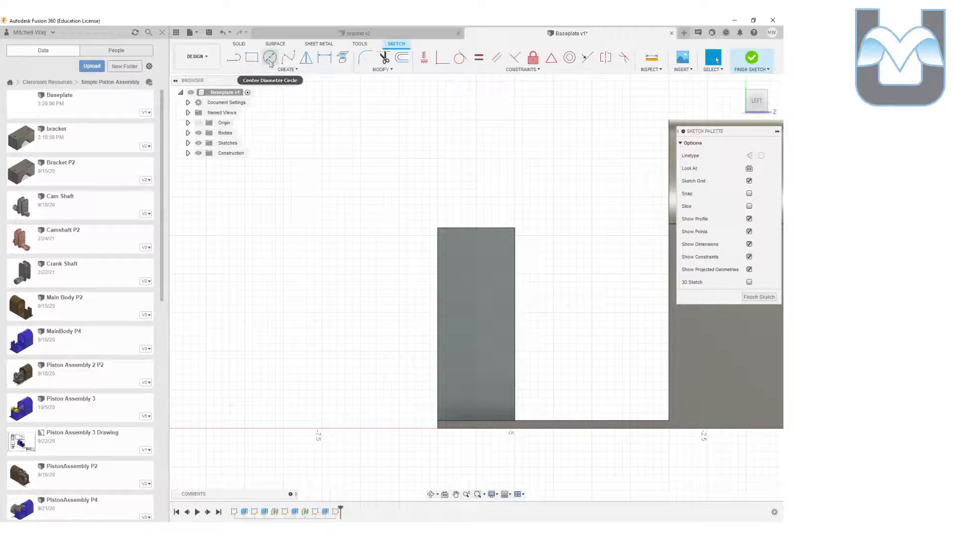
{"action": "left_click", "coordinate": [270, 58]}
{"action": "left_click", "coordinate": [474, 228]}
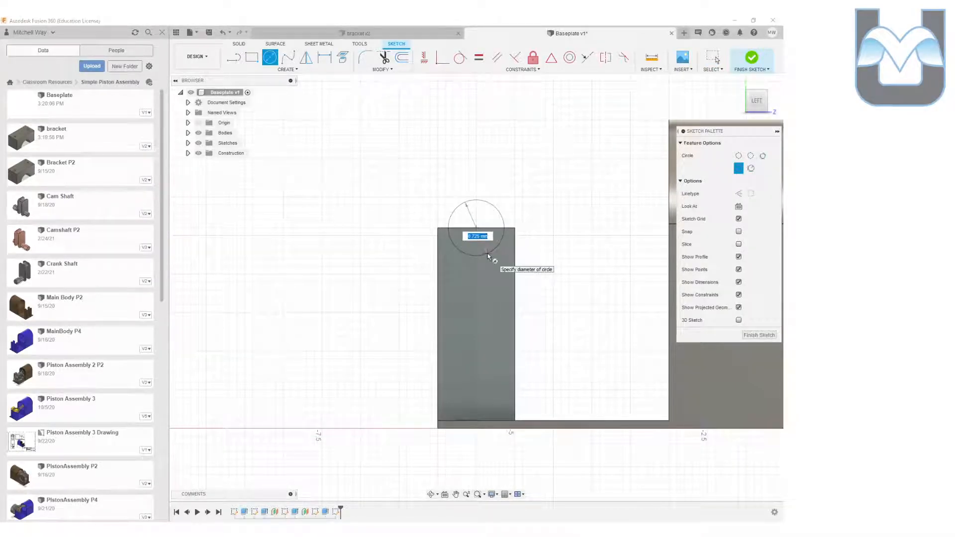
{"action": "type", "text": "0.5"}
{"action": "key", "text": "Return"}
{"action": "key", "text": "Escape"}
{"action": "left_click", "coordinate": [753, 74]}
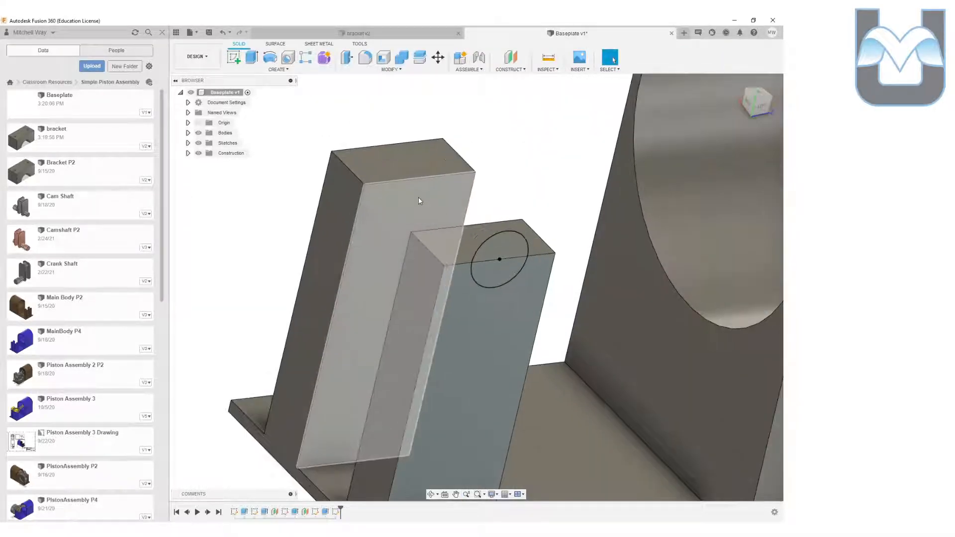
- Extrude the lower half of the circle by -1.70 mm as a cut through the tops of both posts
{"action": "key", "text": "e"}
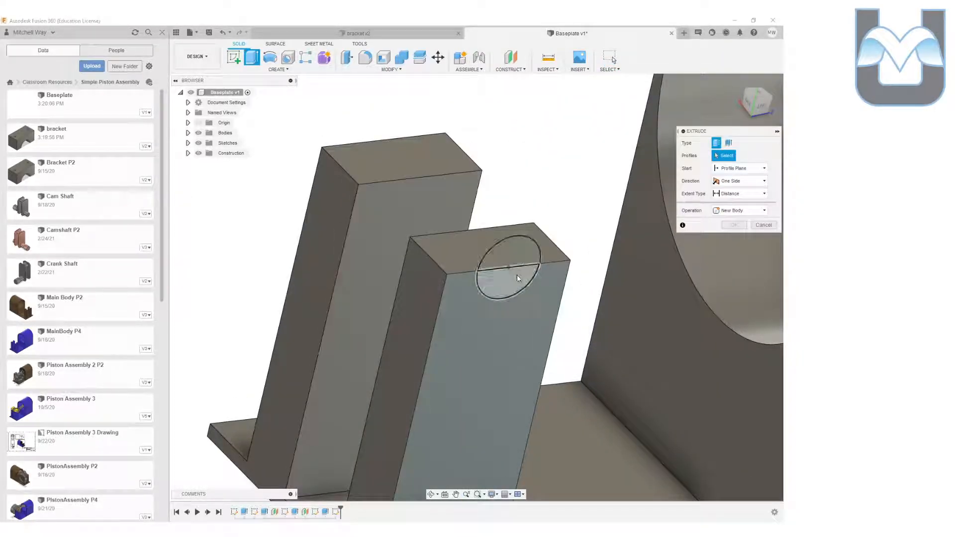
{"action": "left_click", "coordinate": [518, 274]}
{"action": "left_click_drag", "start_coordinate": [506, 280], "coordinate": [379, 172]}
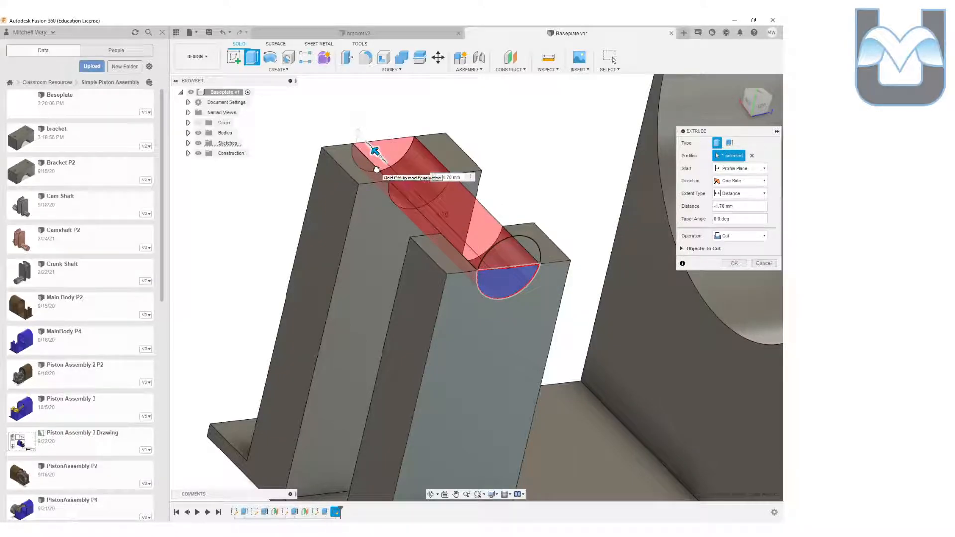
{"action": "left_click", "coordinate": [734, 262]}
{"action": "scroll", "coordinate": [576, 294], "scroll_direction": "down", "scroll_amount": 3}
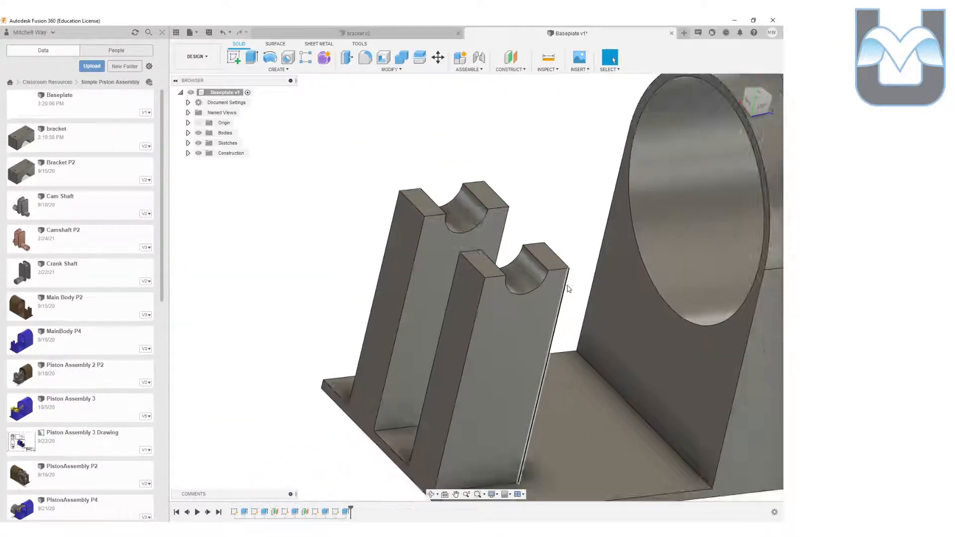
- Sketch on the post's top face and draw a 0.08 mm diameter circle centred on the flat beside the semicircular groove
{"action": "left_click", "coordinate": [491, 276]}
{"action": "scroll", "coordinate": [387, 249], "scroll_direction": "up", "scroll_amount": 3}
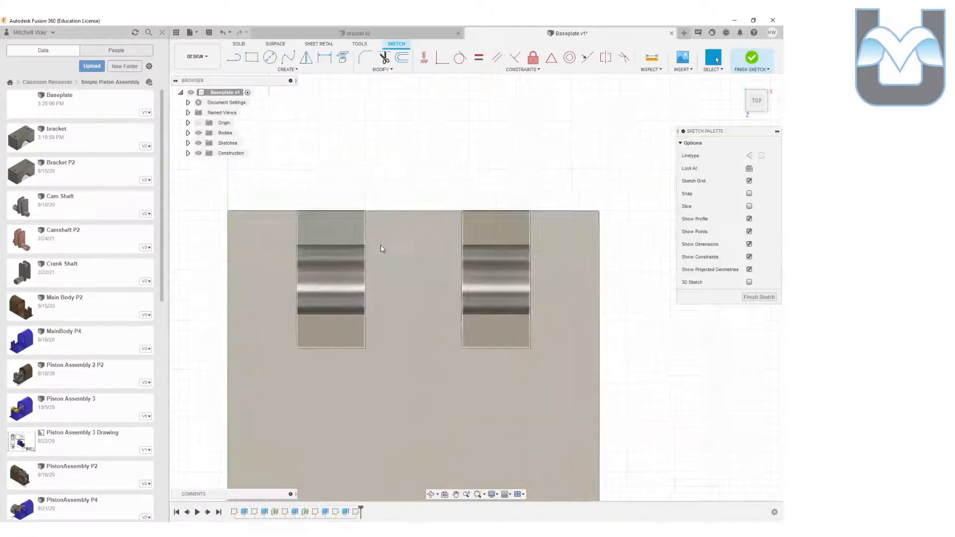
{"action": "left_click", "coordinate": [269, 57]}
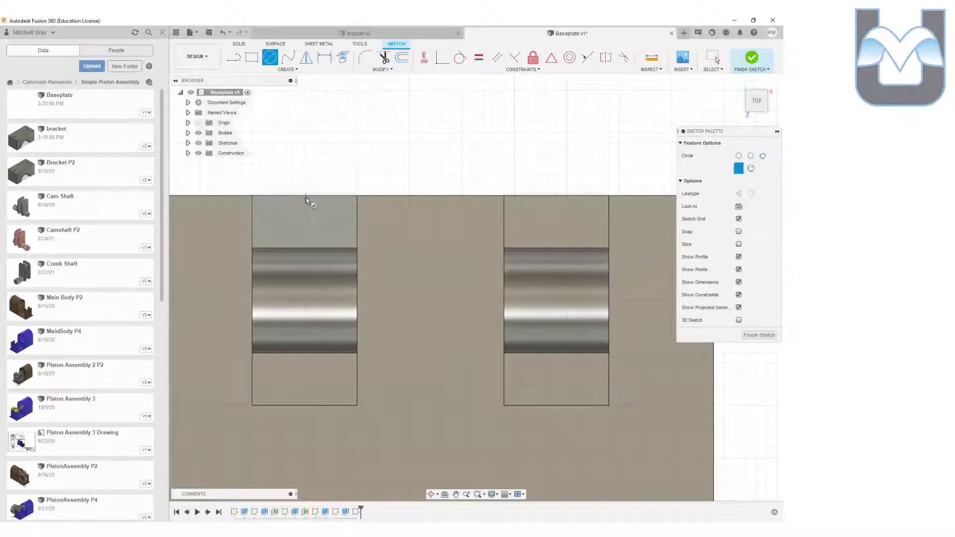
{"action": "left_click", "coordinate": [305, 222]}
{"action": "type", "text": "0.08"}
{"action": "key", "text": "Return"}
{"action": "key", "text": "Escape"}
- Project the other post's diagonally opposite top face and draw a line from the circle's centre to the projected face's centre
{"action": "left_click", "coordinate": [234, 57]}
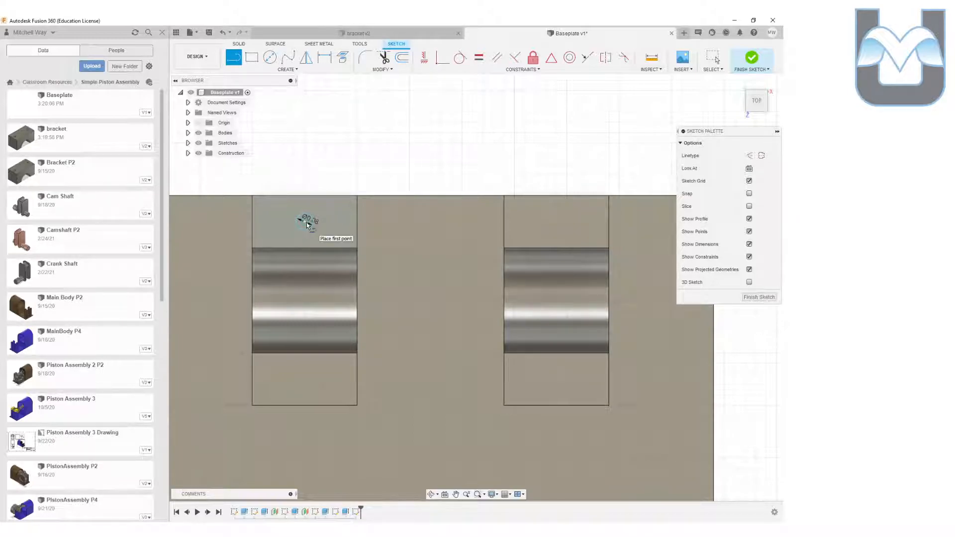
{"action": "key", "text": "p"}
{"action": "left_click", "coordinate": [556, 380]}
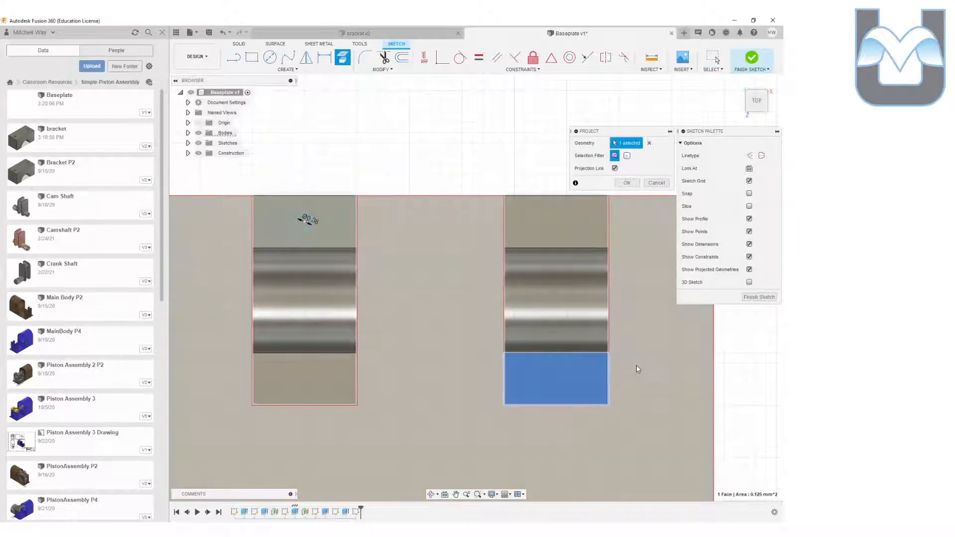
{"action": "left_click", "coordinate": [626, 183]}
{"action": "key", "text": "l"}
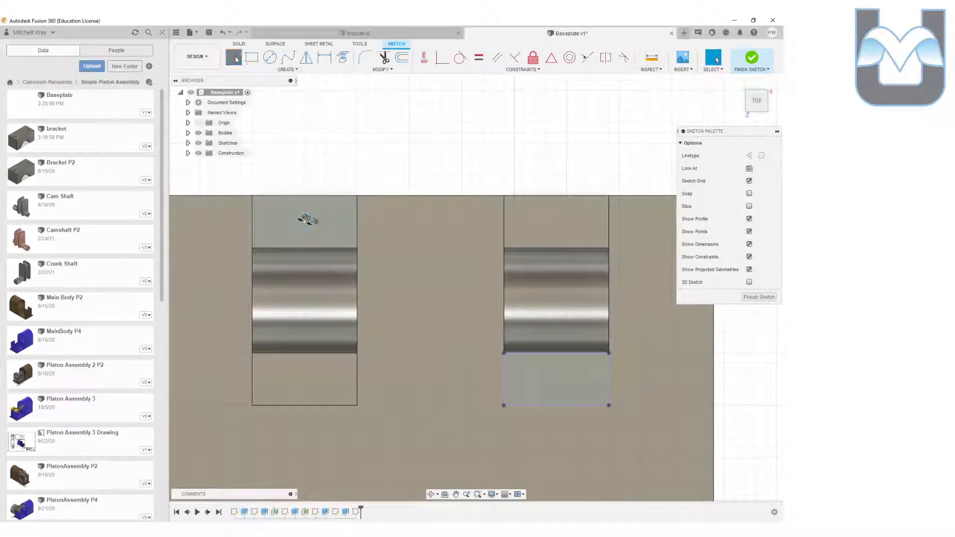
{"action": "left_click", "coordinate": [305, 222]}
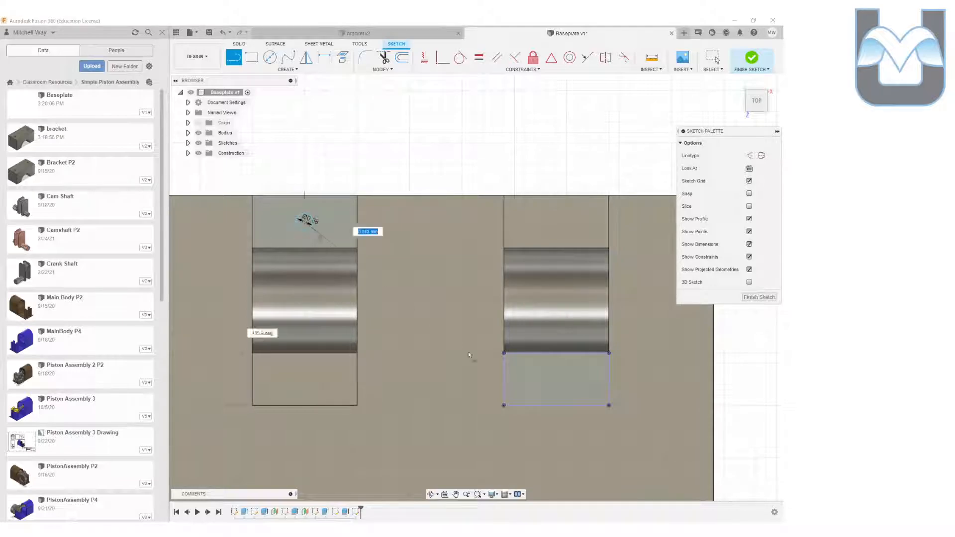
{"action": "left_click", "coordinate": [557, 378]}
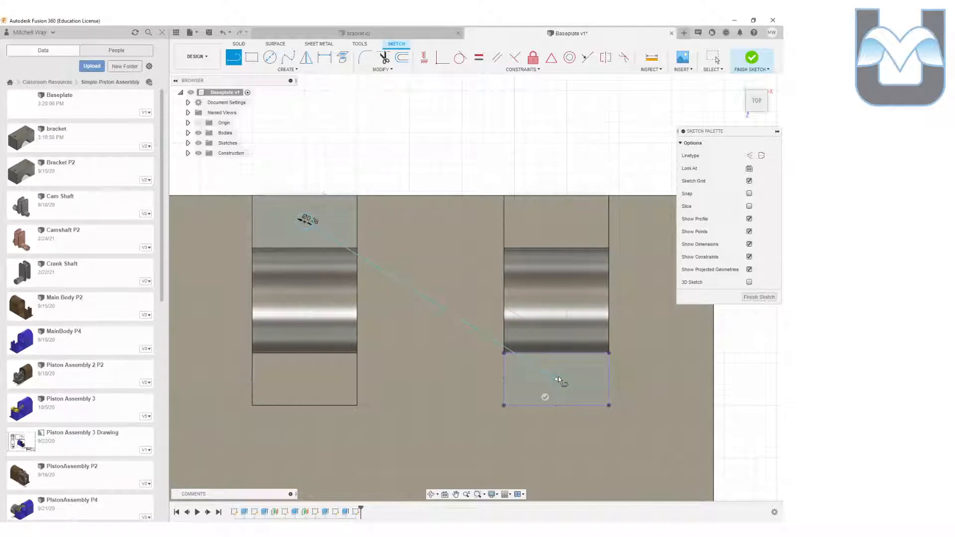
{"action": "key", "text": "Escape"}
- Draw one horizontal and one vertical line starting from the diagonal line's midpoint between the posts
{"action": "key", "text": "l"}
{"action": "left_click", "coordinate": [430, 300]}
{"action": "left_click", "coordinate": [323, 300]}
{"action": "key", "text": "Escape"}
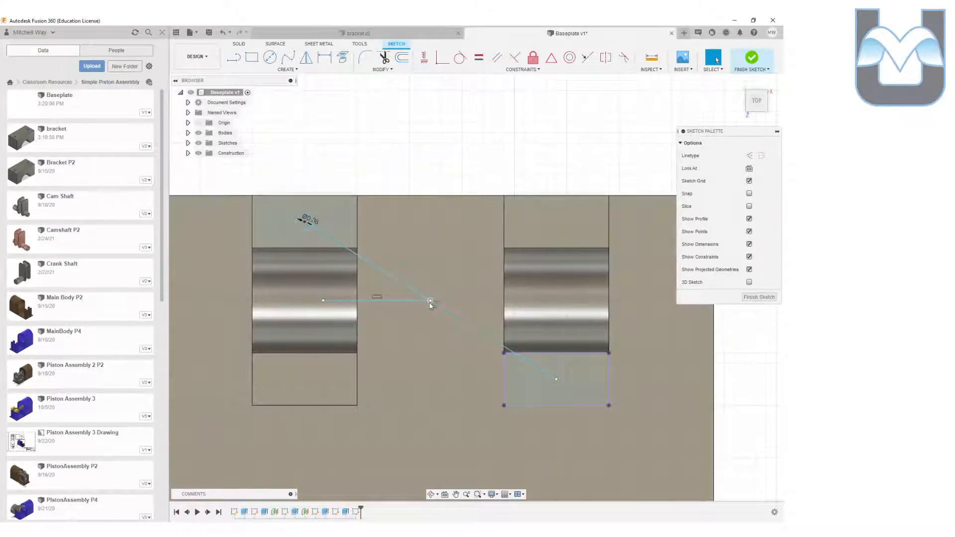
{"action": "key", "text": "l"}
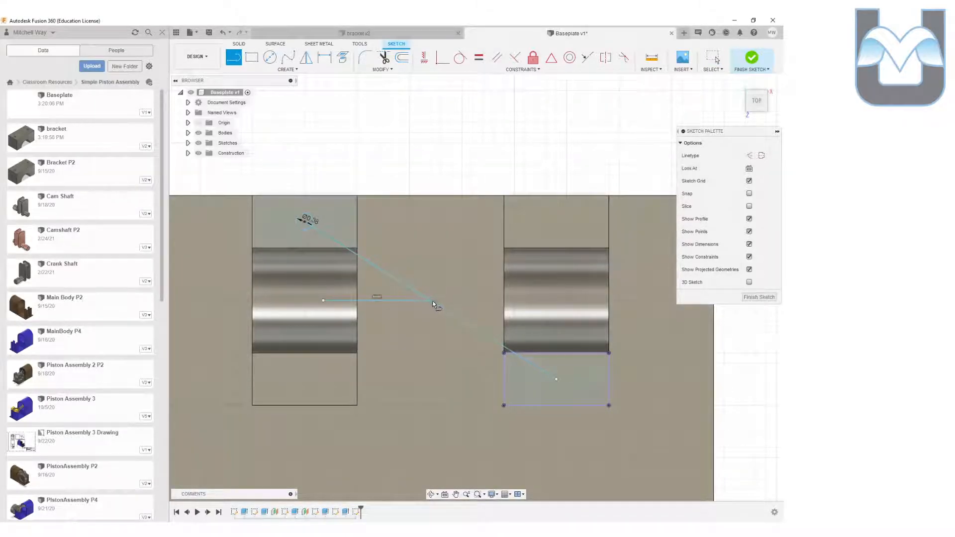
{"action": "left_click", "coordinate": [430, 300]}
{"action": "left_click", "coordinate": [431, 244]}
{"action": "key", "text": "Escape"}
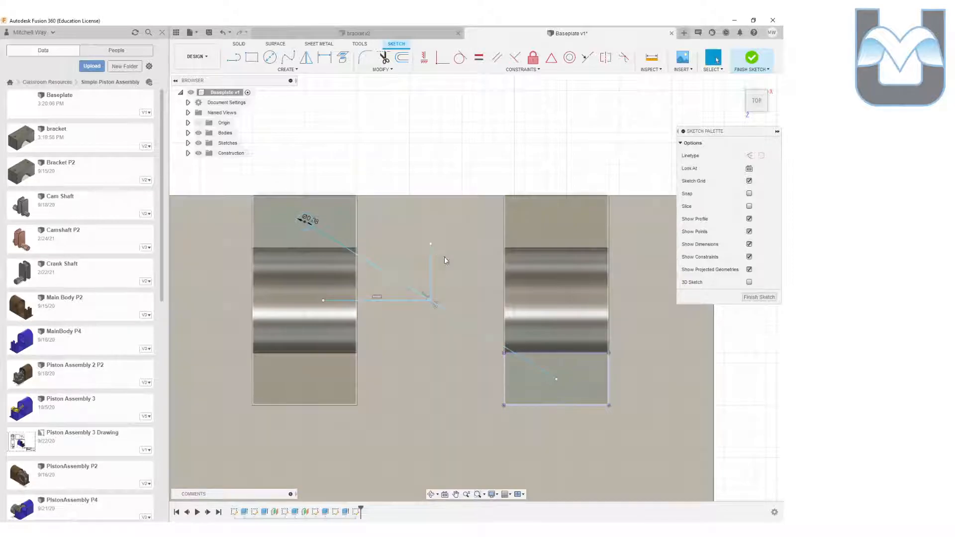
- Convert the diagonal, horizontal and vertical lines to construction lines
{"action": "left_click", "coordinate": [431, 267]}
{"action": "left_click", "coordinate": [411, 287], "text": "ctrl"}
{"action": "left_click", "coordinate": [404, 301], "text": "ctrl"}
{"action": "left_click", "coordinate": [749, 156]}
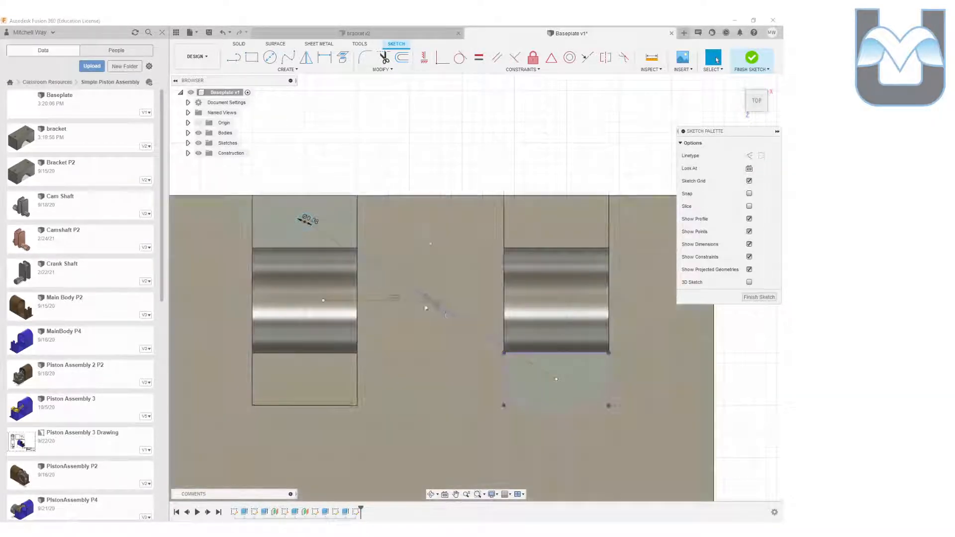
- Mirror the small circle about the horizontal construction line onto the other side of the groove
{"action": "scroll", "coordinate": [423, 302], "scroll_direction": "down", "scroll_amount": 2}
{"action": "scroll", "coordinate": [418, 304], "scroll_direction": "up", "scroll_amount": 5}
{"action": "scroll", "coordinate": [419, 302], "scroll_direction": "down", "scroll_amount": 3}
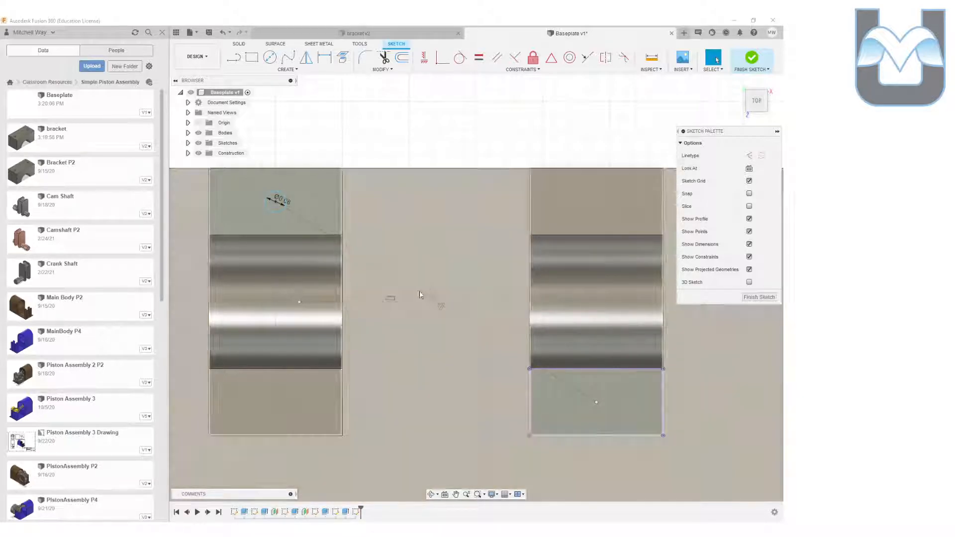
{"action": "left_click", "coordinate": [306, 57]}
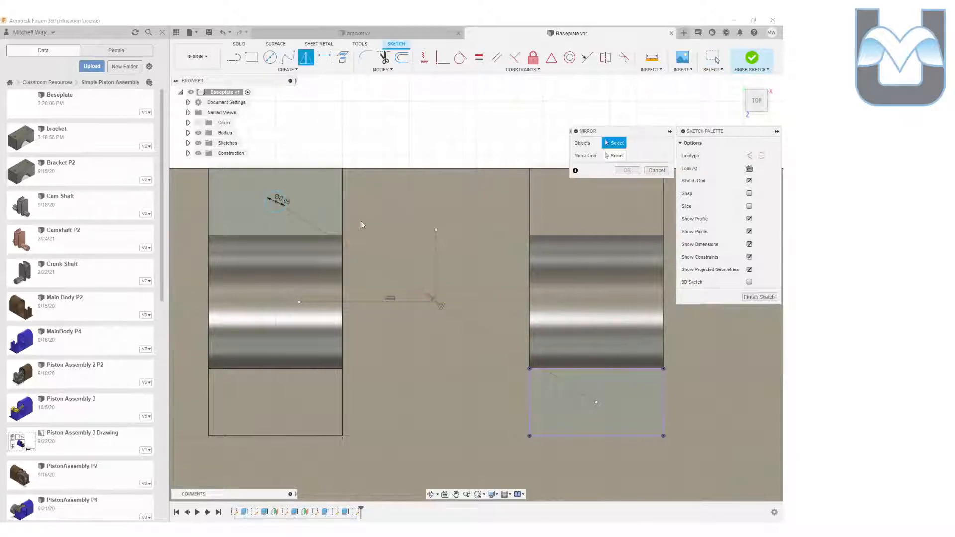
{"action": "left_click", "coordinate": [277, 213]}
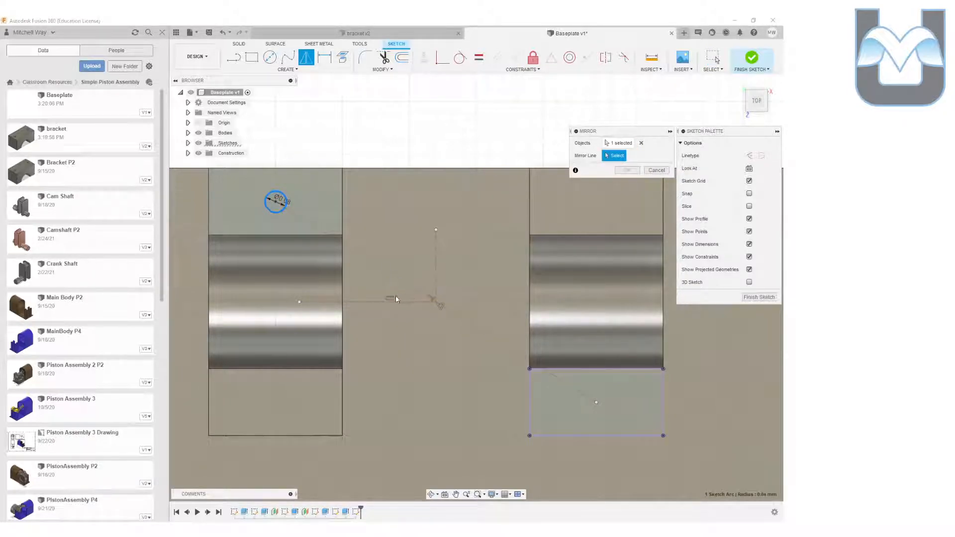
{"action": "left_click", "coordinate": [377, 304]}
{"action": "left_click", "coordinate": [627, 170]}
- Mirror both small circles about the vertical construction line onto the other post and finish the sketch
{"action": "left_click", "coordinate": [306, 57]}
{"action": "left_click", "coordinate": [278, 212]}
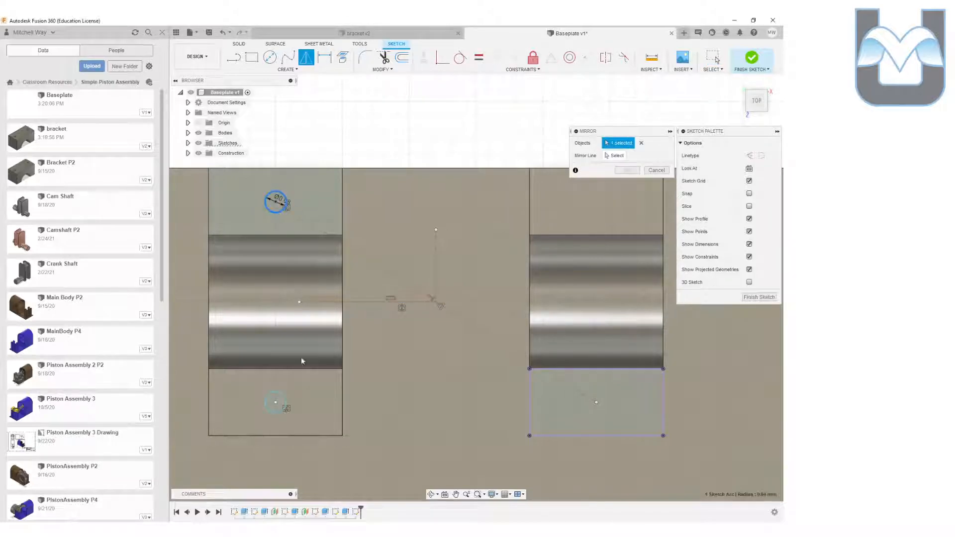
{"action": "left_click", "coordinate": [285, 399]}
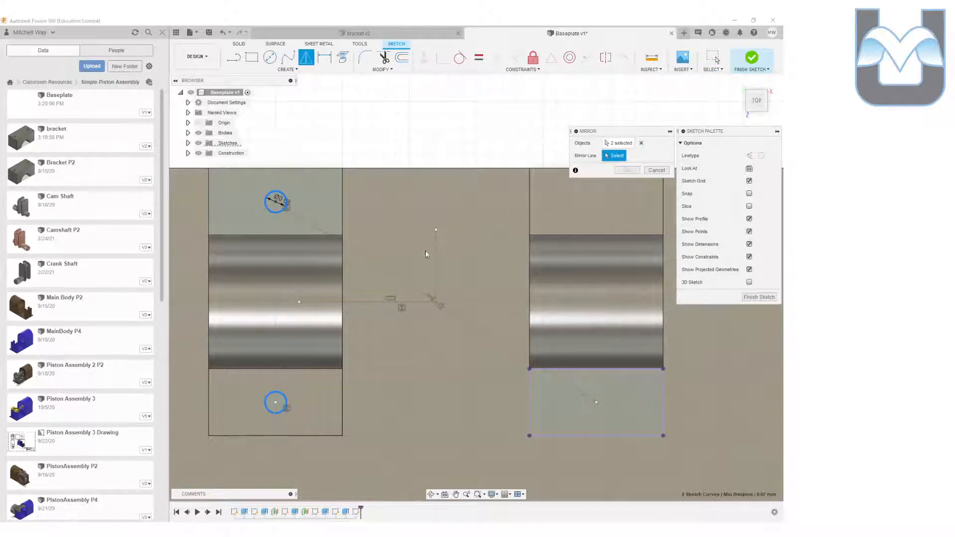
{"action": "left_click", "coordinate": [435, 261]}
{"action": "left_click", "coordinate": [627, 170]}
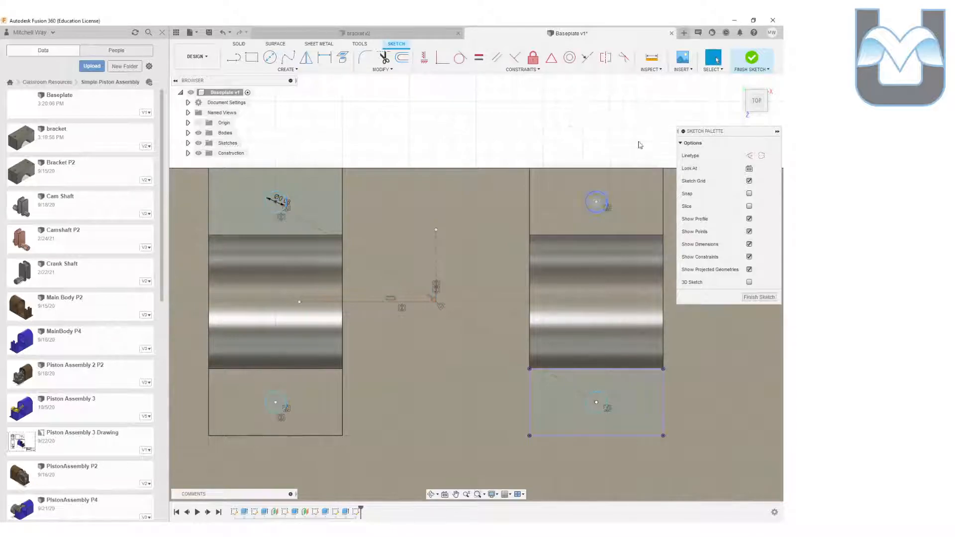
{"action": "left_click", "coordinate": [757, 57]}
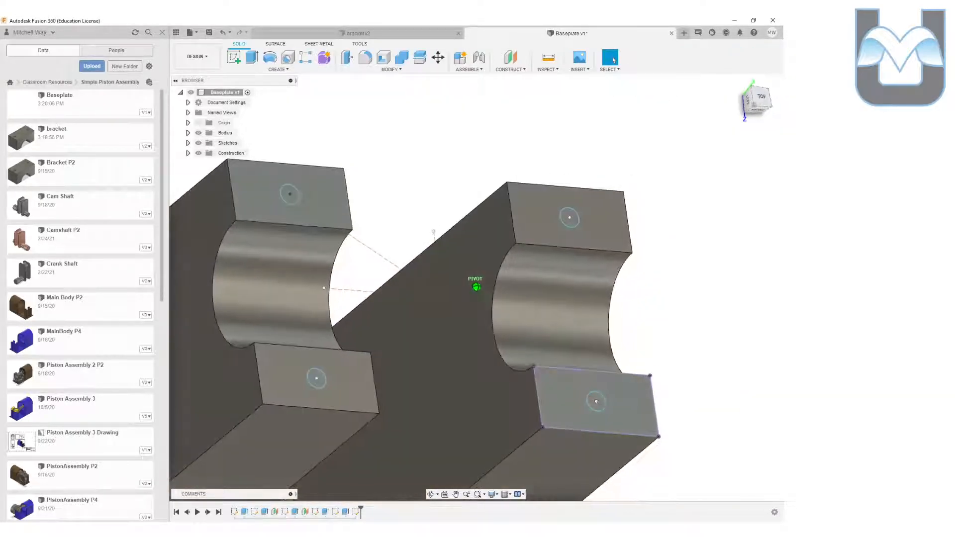
- Extrude all four small circles downward as a cut to make screw holes in the post tops
{"action": "key", "text": "e"}
{"action": "left_click", "coordinate": [290, 193]}
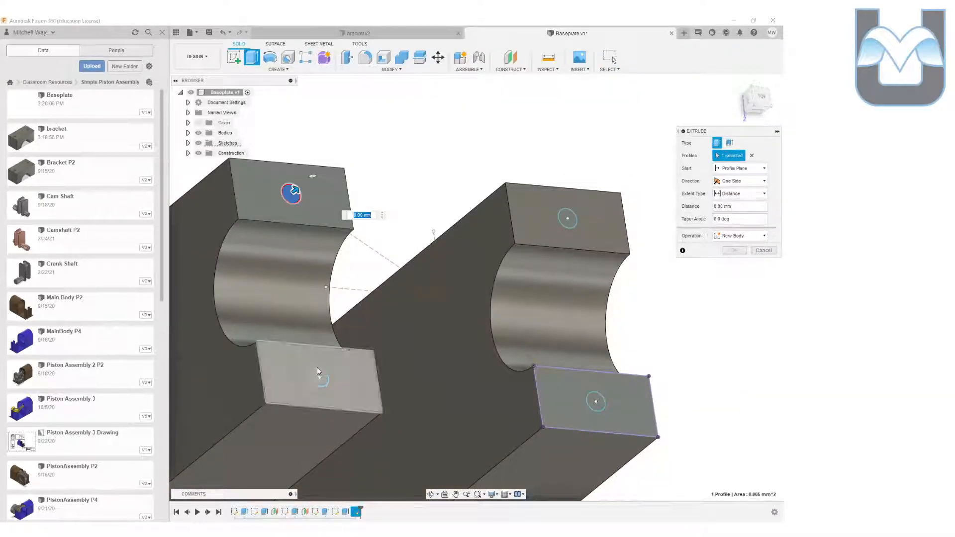
{"action": "left_click", "coordinate": [319, 377]}
{"action": "left_click", "coordinate": [595, 401]}
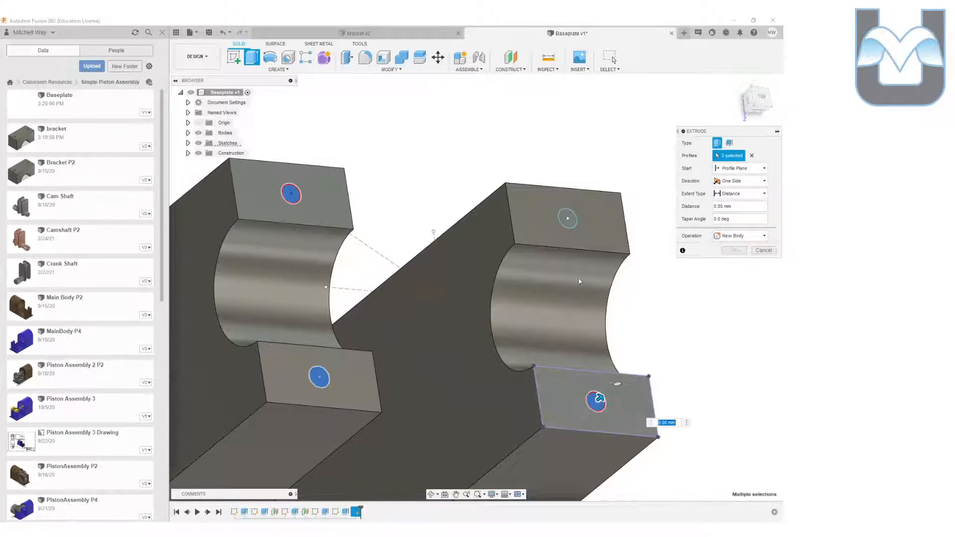
{"action": "left_click", "coordinate": [568, 218]}
{"action": "left_click_drag", "start_coordinate": [569, 215], "coordinate": [496, 276]}
{"action": "left_click", "coordinate": [731, 263]}
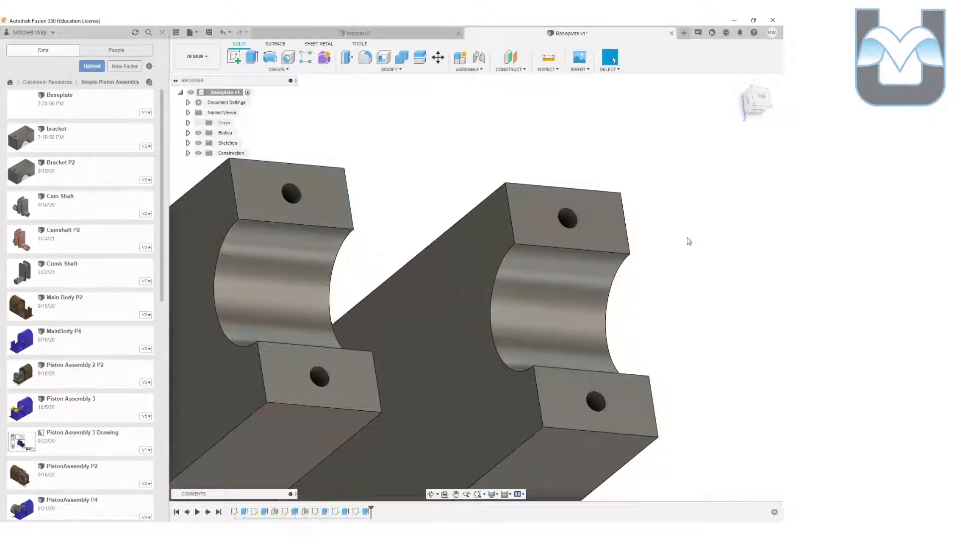
- Return to the home view and save the baseplate as a new version
{"action": "left_click", "coordinate": [734, 82]}
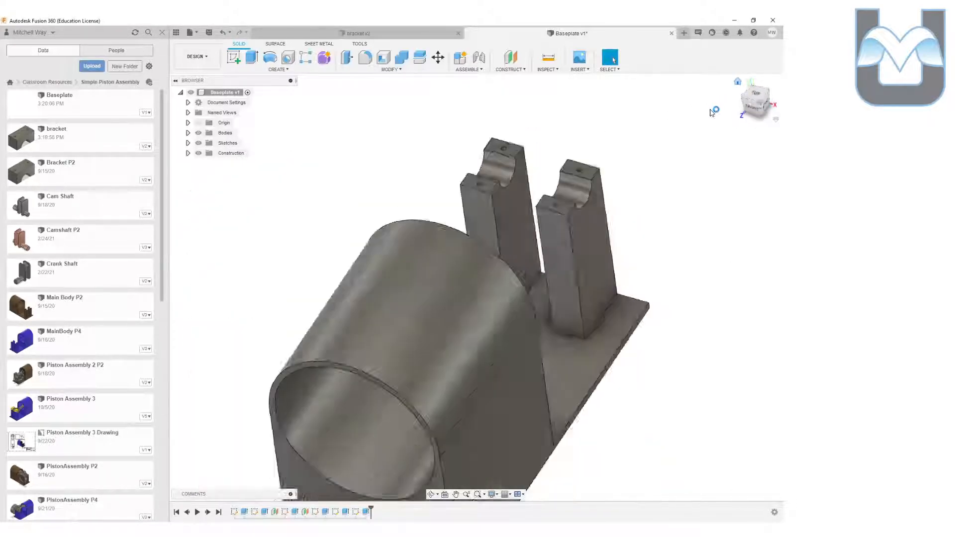
{"action": "scroll", "coordinate": [648, 249], "scroll_direction": "up", "scroll_amount": 2}
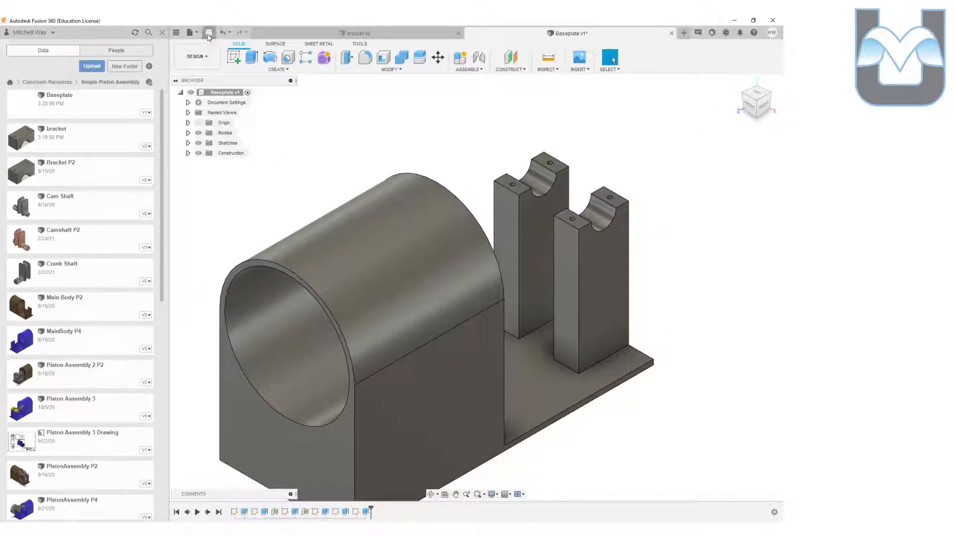
{"action": "left_click", "coordinate": [209, 33]}
{"action": "left_click", "coordinate": [390, 286]}
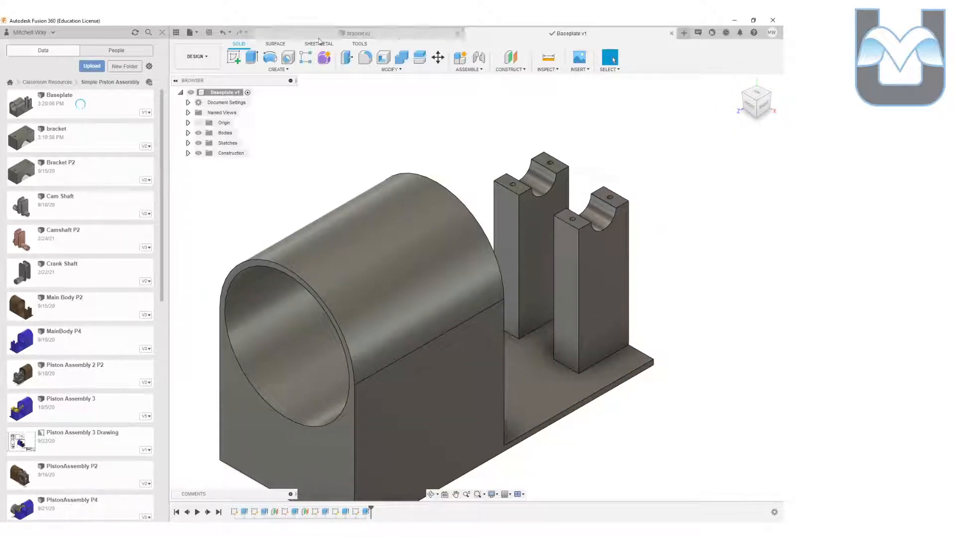
- Create a new design and start a sketch on the right-side origin plane
{"action": "left_click", "coordinate": [190, 32]}
{"action": "left_click", "coordinate": [206, 45]}
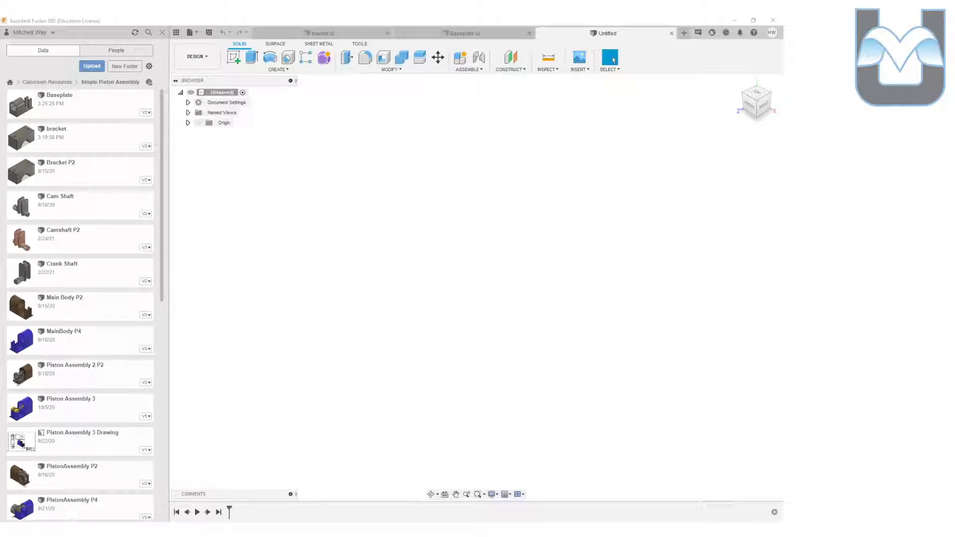
{"action": "left_click", "coordinate": [234, 57]}
{"action": "left_click", "coordinate": [469, 285]}
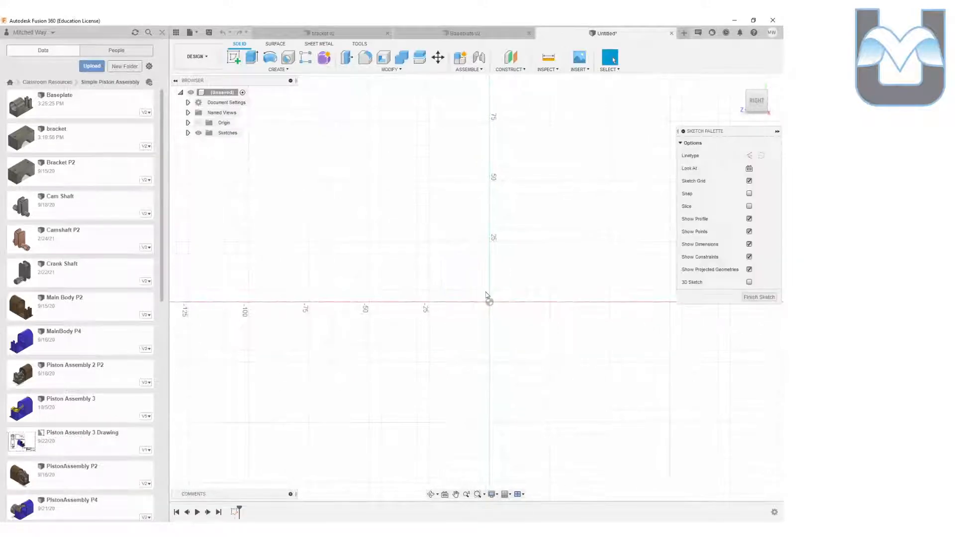
{"action": "scroll", "coordinate": [491, 274], "scroll_direction": "up", "scroll_amount": 2}
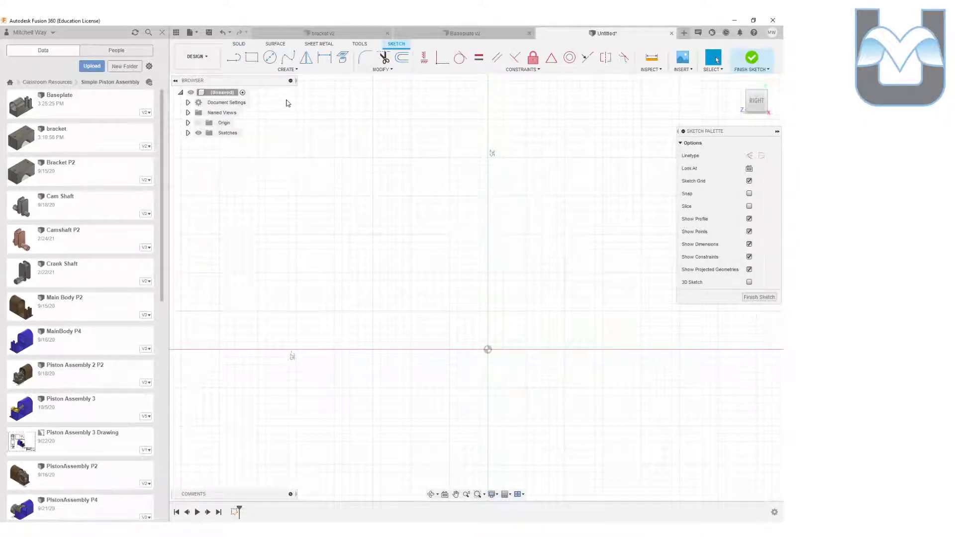
- Draw a rectangle from the origin, 2 mm high and 1 mm wide
{"action": "left_click", "coordinate": [251, 57]}
{"action": "left_click", "coordinate": [487, 350]}
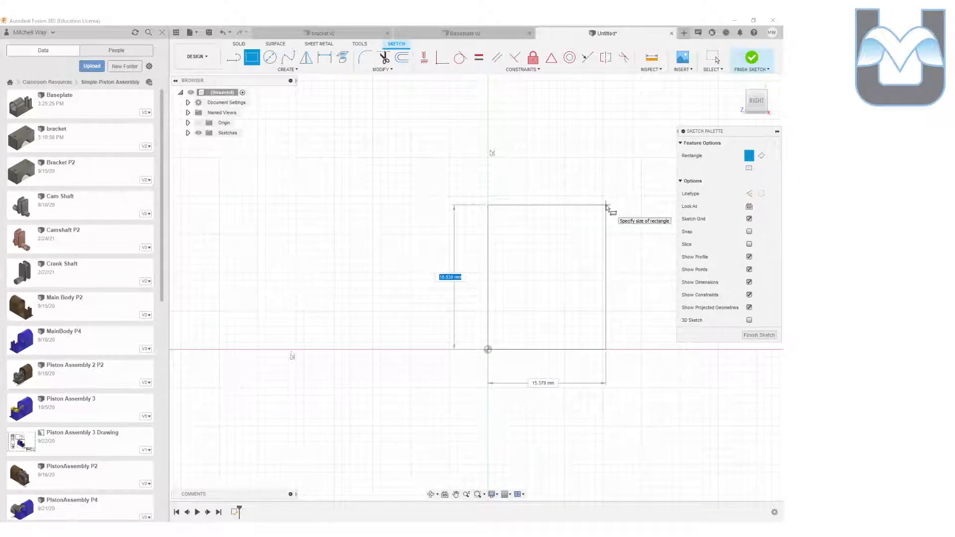
{"action": "type", "text": "2"}
{"action": "key", "text": "Tab"}
{"action": "type", "text": "1"}
{"action": "key", "text": "Return"}
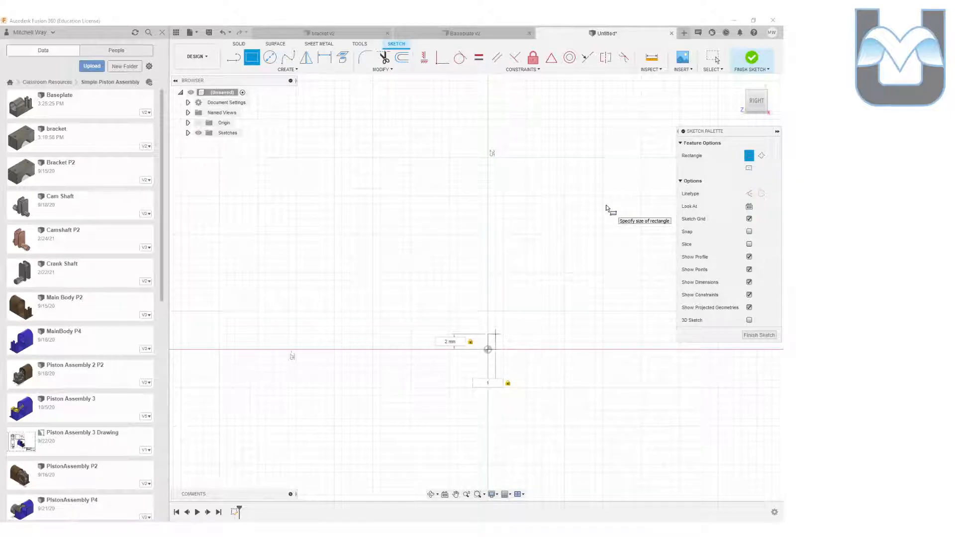
- Finish the rectangle sketch and extrude its profile into a thin plate
{"action": "key", "text": "Escape"}
{"action": "scroll", "coordinate": [529, 341], "scroll_direction": "up", "scroll_amount": 5}
{"action": "left_click", "coordinate": [758, 297]}
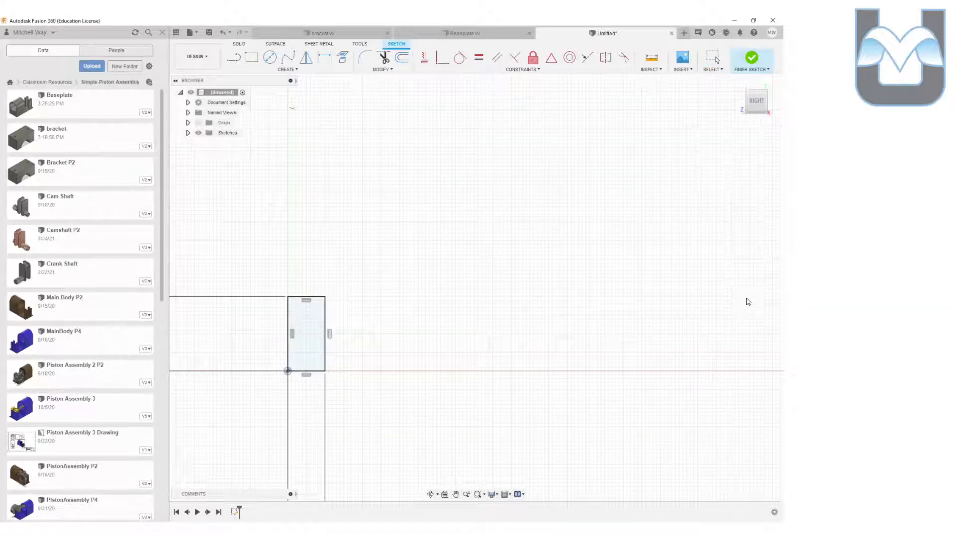
{"action": "left_click_drag", "start_coordinate": [764, 102], "coordinate": [777, 94]}
{"action": "scroll", "coordinate": [408, 338], "scroll_direction": "up", "scroll_amount": 5}
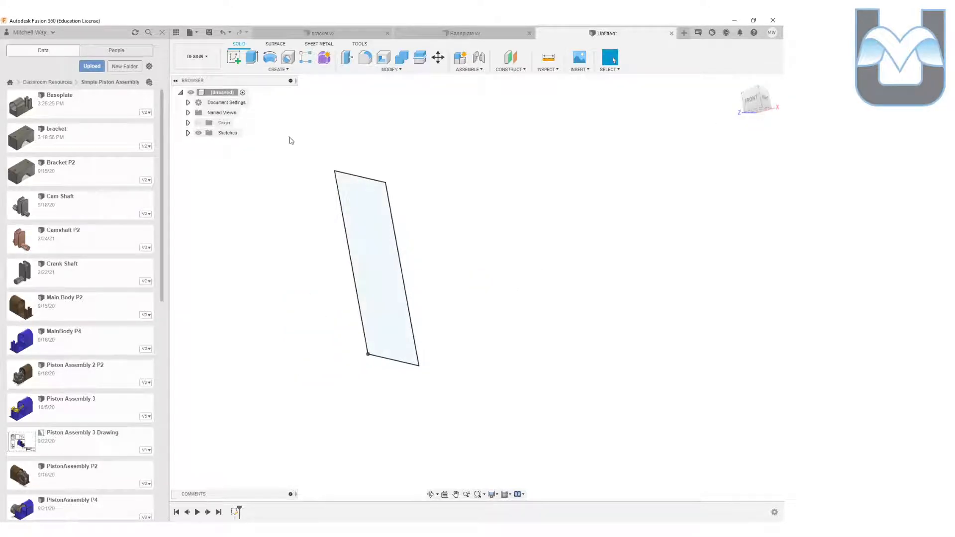
{"action": "left_click", "coordinate": [251, 58]}
{"action": "left_click", "coordinate": [390, 270]}
{"action": "left_click", "coordinate": [387, 265]}
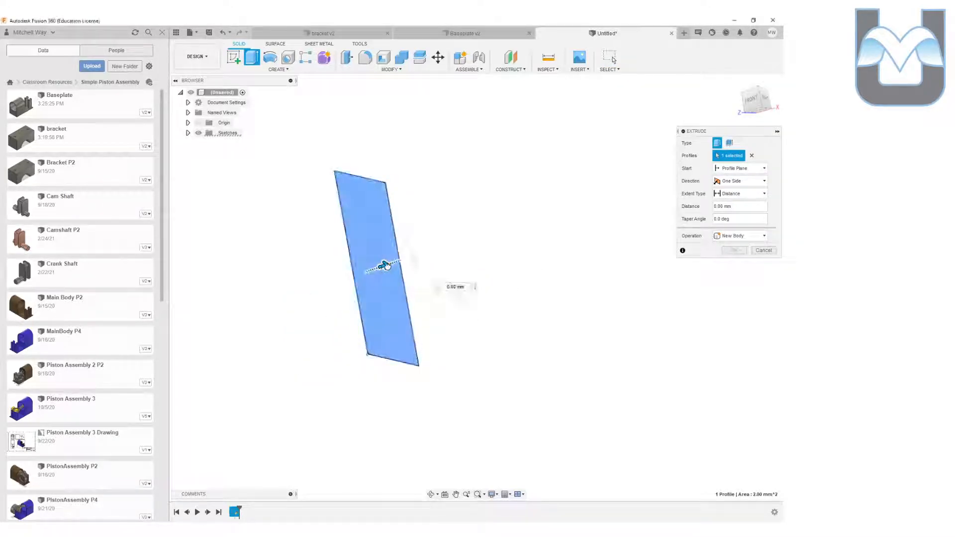
{"action": "key", "text": "Return"}
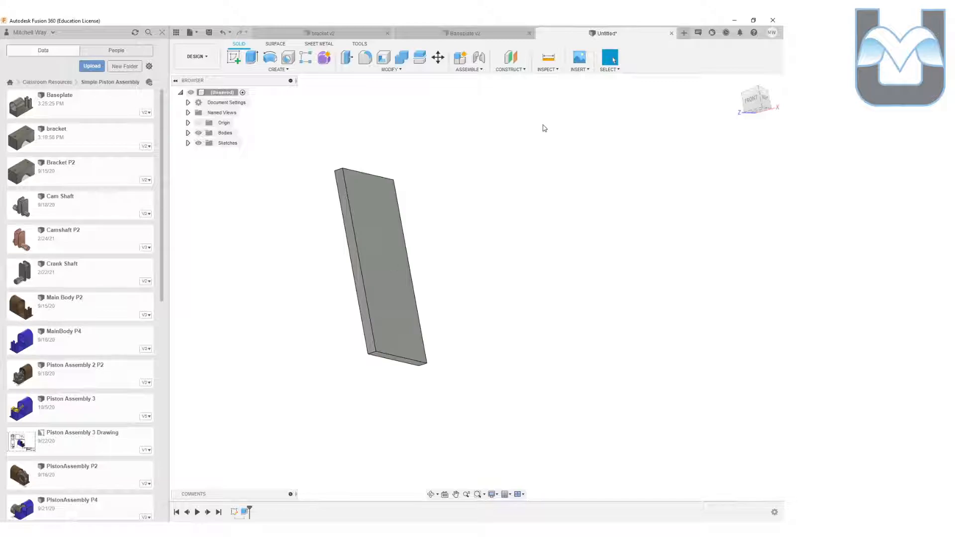
- Sketch on the plate's large front face, drawing a 0.25 mm vertical construction line down from the midpoint of the top edge
{"action": "left_click", "coordinate": [233, 57]}
{"action": "left_click", "coordinate": [415, 271]}
{"action": "scroll", "coordinate": [463, 201], "scroll_direction": "up", "scroll_amount": 3}
{"action": "middle_click_drag", "start_coordinate": [522, 204], "coordinate": [436, 203]}
{"action": "scroll", "coordinate": [419, 188], "scroll_direction": "up", "scroll_amount": 1}
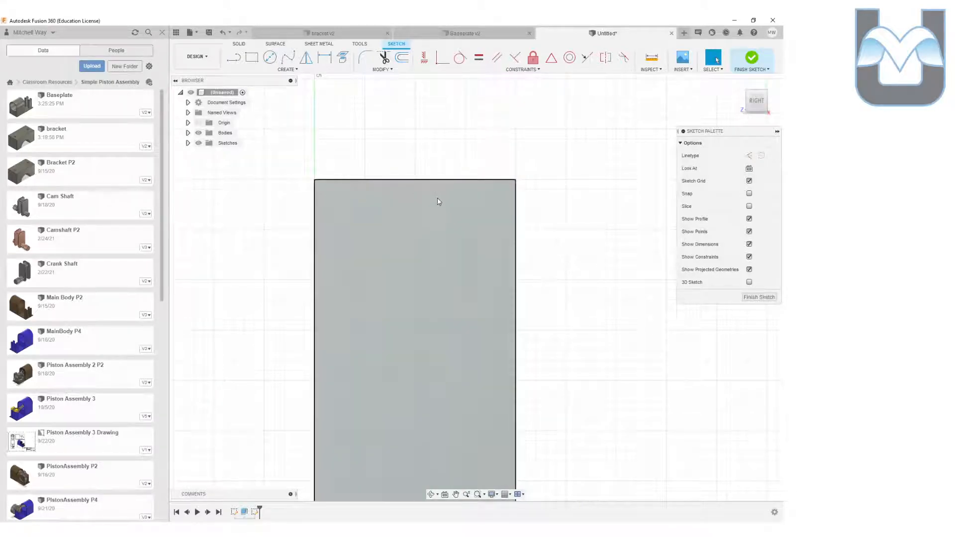
{"action": "left_click", "coordinate": [236, 57]}
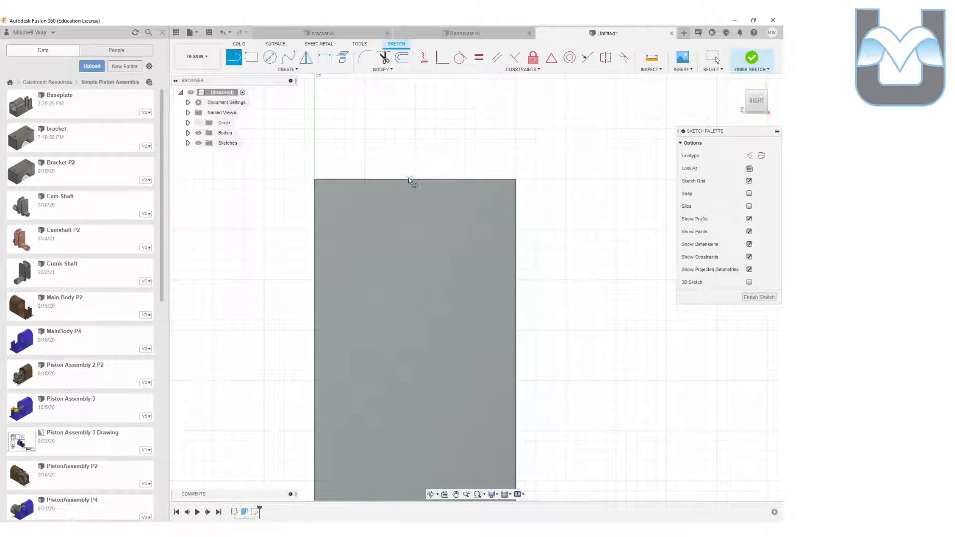
{"action": "left_click", "coordinate": [749, 155]}
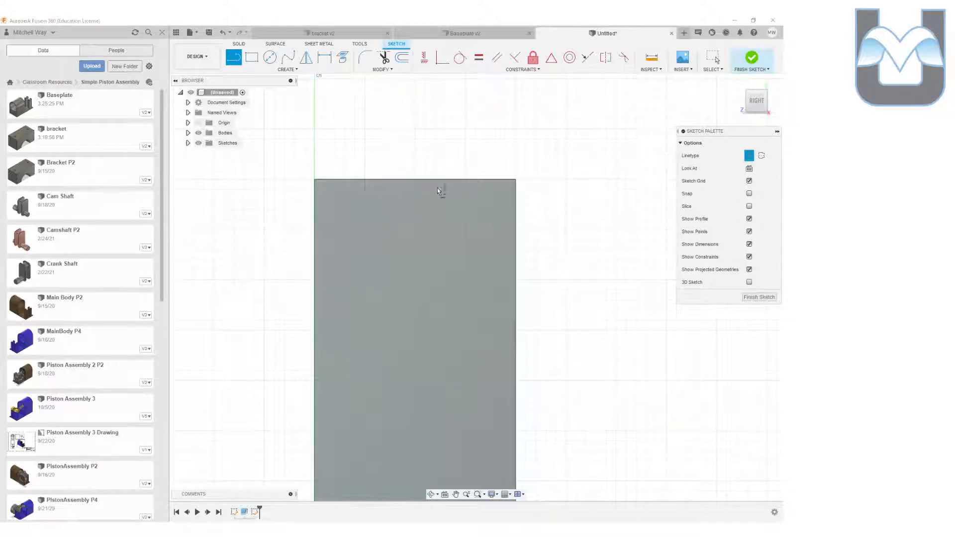
{"action": "left_click", "coordinate": [415, 180]}
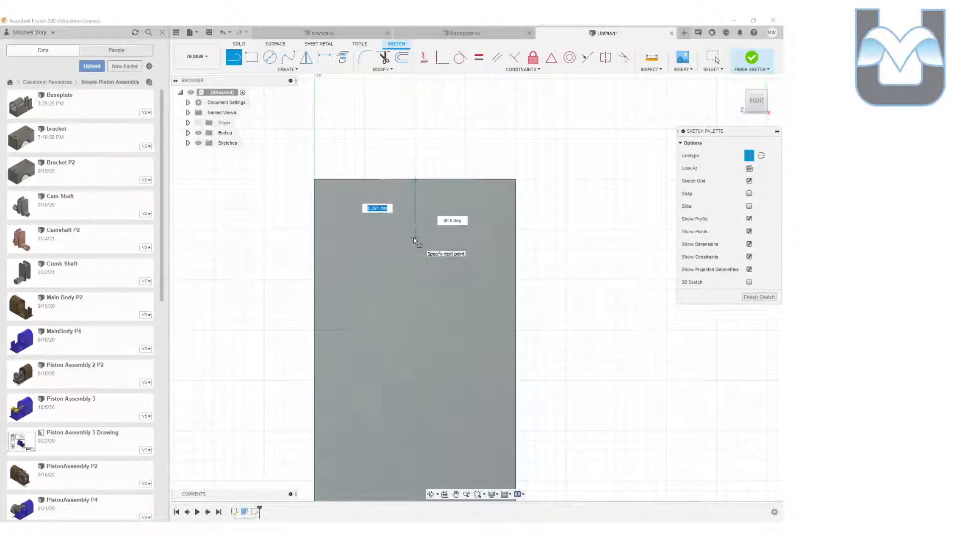
{"action": "type", "text": "0.25"}
{"action": "key", "text": "Return"}
- Draw a non-construction circle centred on the line's lower end and passing through the top edge's midpoint, and finish the sketch
{"action": "key", "text": "c"}
{"action": "left_click", "coordinate": [415, 229]}
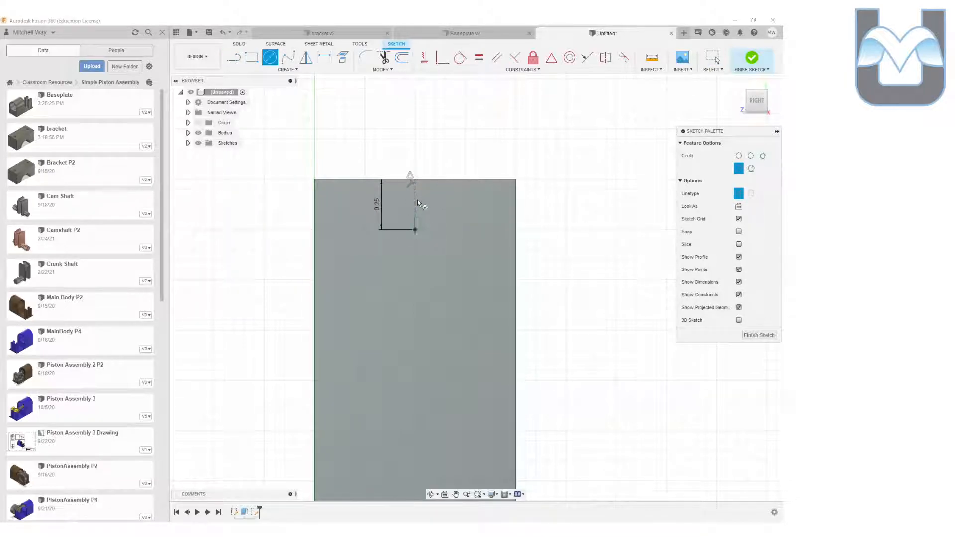
{"action": "left_click", "coordinate": [416, 180]}
{"action": "key", "text": "Escape"}
{"action": "left_click", "coordinate": [458, 201]}
{"action": "left_click", "coordinate": [749, 181]}
{"action": "left_click", "coordinate": [749, 182]}
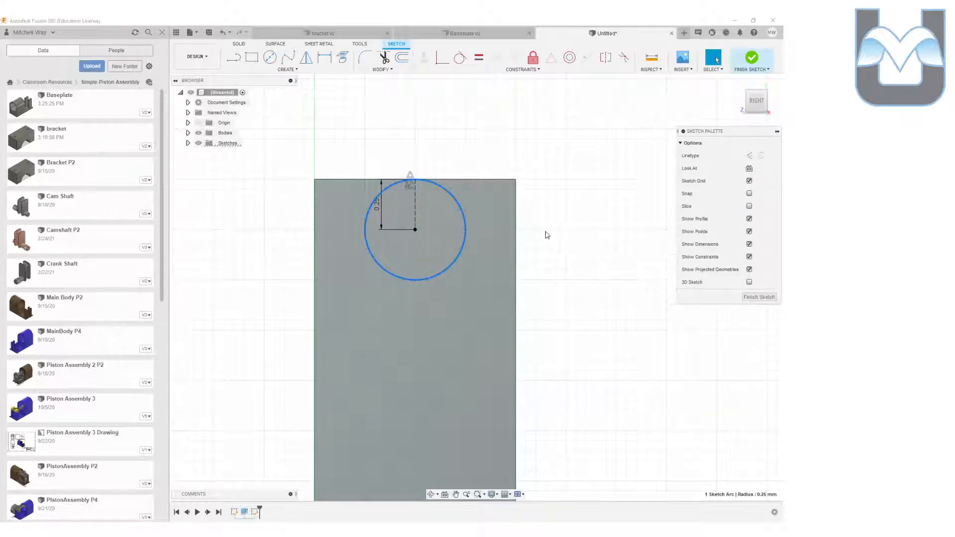
{"action": "scroll", "coordinate": [491, 281], "scroll_direction": "up", "scroll_amount": 3}
{"action": "left_click", "coordinate": [751, 58]}
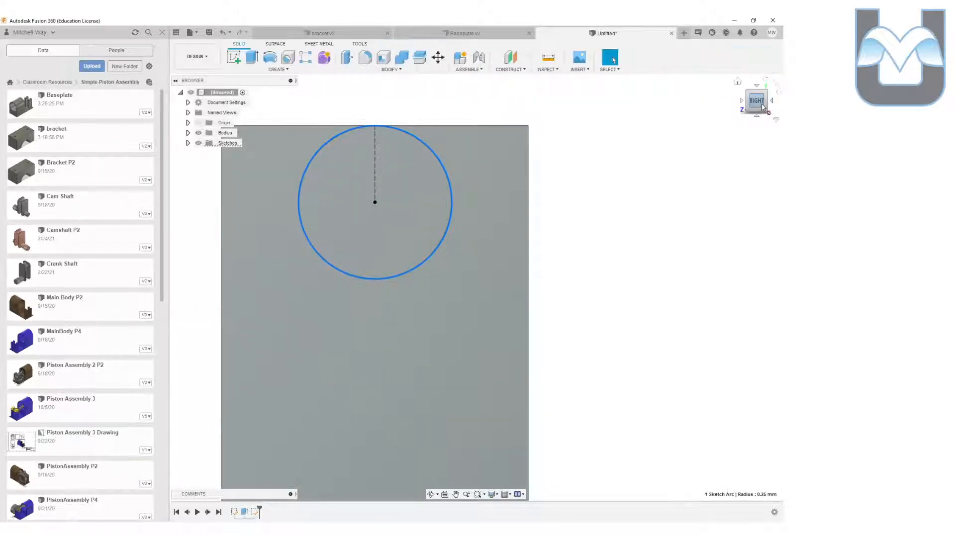
- Extrude the circle 0.50 mm outward from the plate, joined to it as a cylindrical pin
{"action": "key", "text": "e"}
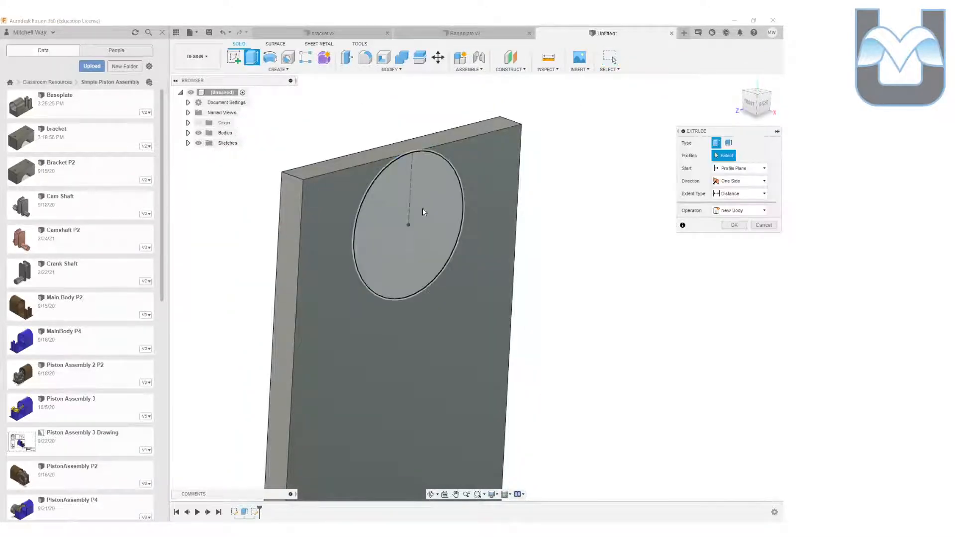
{"action": "left_click", "coordinate": [405, 224]}
{"action": "left_click_drag", "start_coordinate": [416, 226], "coordinate": [522, 263]}
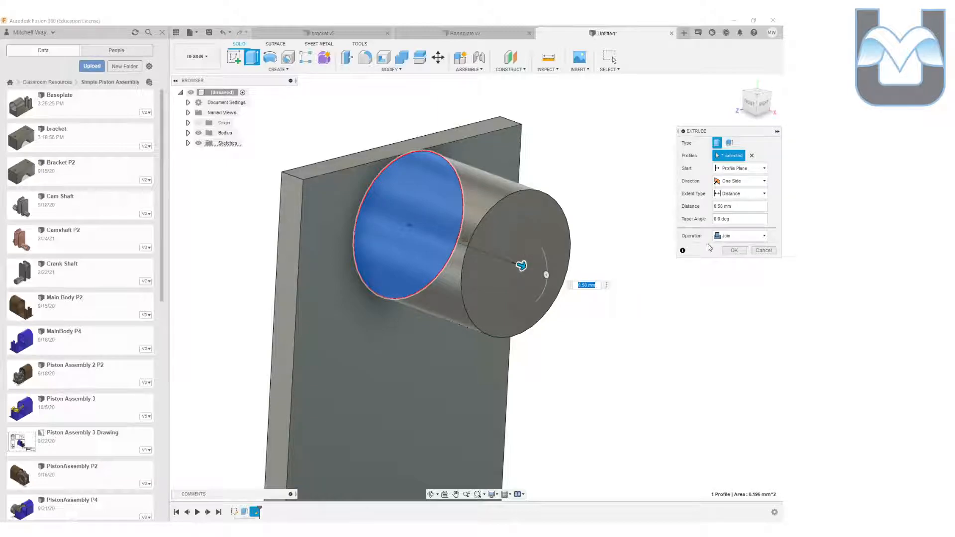
{"action": "left_click", "coordinate": [734, 250]}
- Fillet the four corner edges of the plate with a 0.25 mm radius
{"action": "scroll", "coordinate": [565, 272], "scroll_direction": "up", "scroll_amount": 1}
{"action": "scroll", "coordinate": [565, 273], "scroll_direction": "down", "scroll_amount": 4}
{"action": "middle_click_drag", "start_coordinate": [565, 307], "coordinate": [540, 173]}
{"action": "scroll", "coordinate": [521, 190], "scroll_direction": "down", "scroll_amount": 1}
{"action": "middle_click_drag", "start_coordinate": [525, 207], "coordinate": [529, 226]}
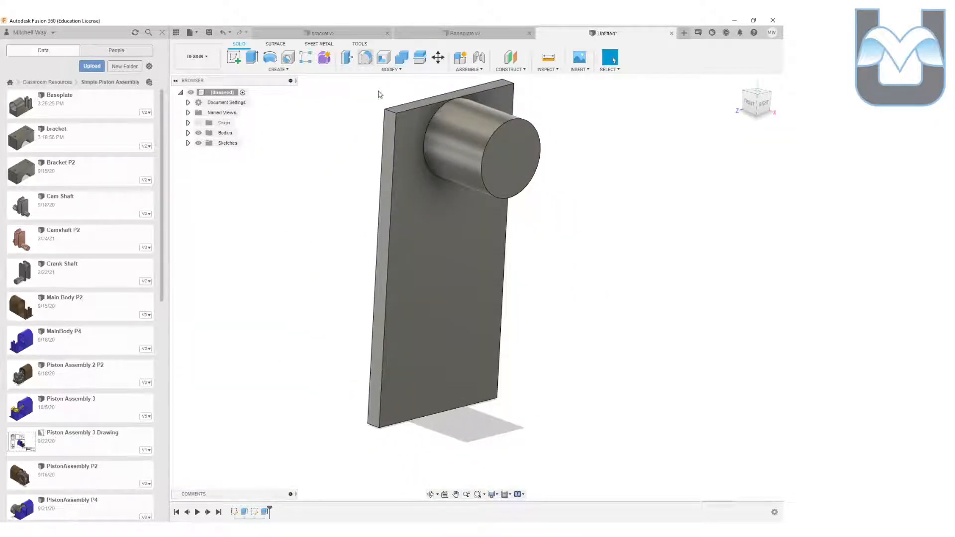
{"action": "key", "text": "f"}
{"action": "left_click", "coordinate": [387, 110]}
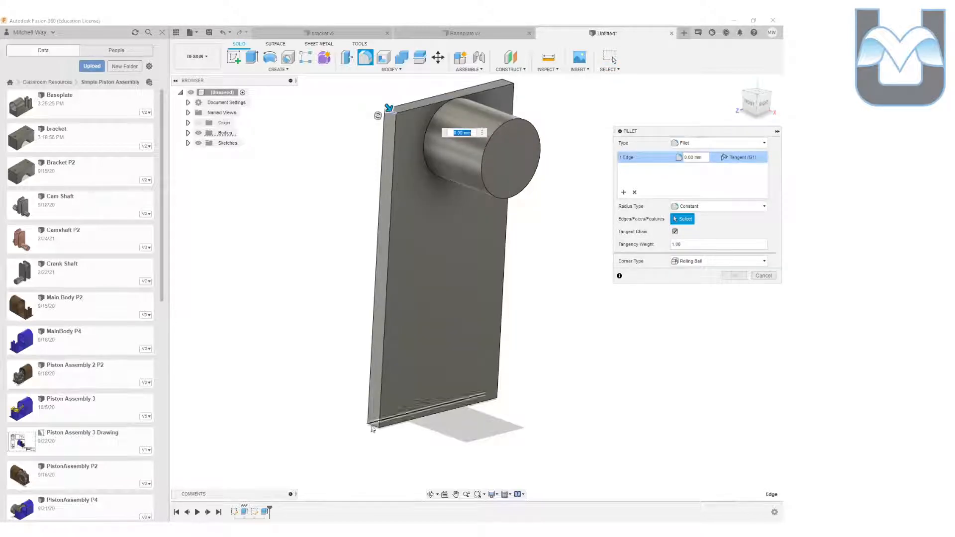
{"action": "left_click", "coordinate": [372, 426]}
{"action": "left_click_drag", "start_coordinate": [754, 103], "coordinate": [521, 101]}
{"action": "left_click", "coordinate": [429, 103]}
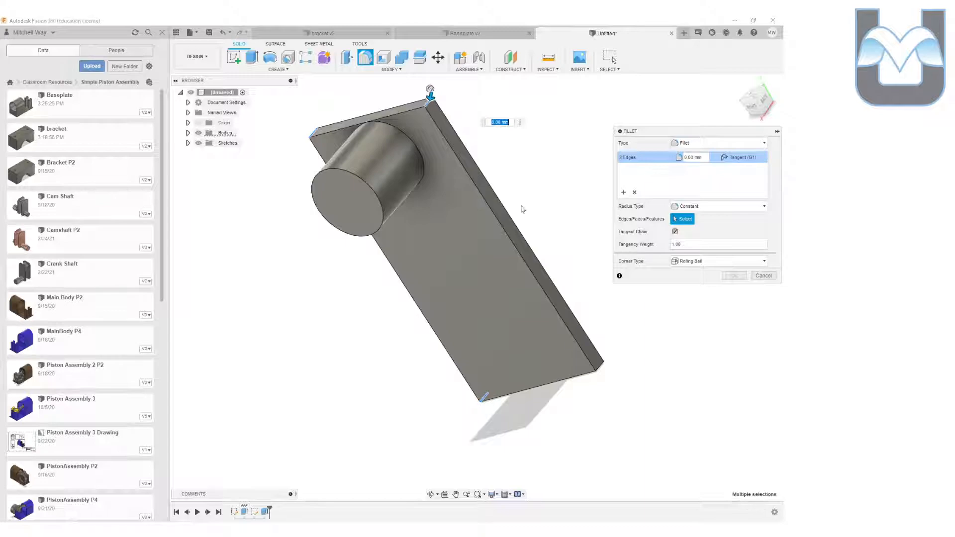
{"action": "left_click", "coordinate": [595, 375]}
{"action": "left_click_drag", "start_coordinate": [601, 367], "coordinate": [597, 372]}
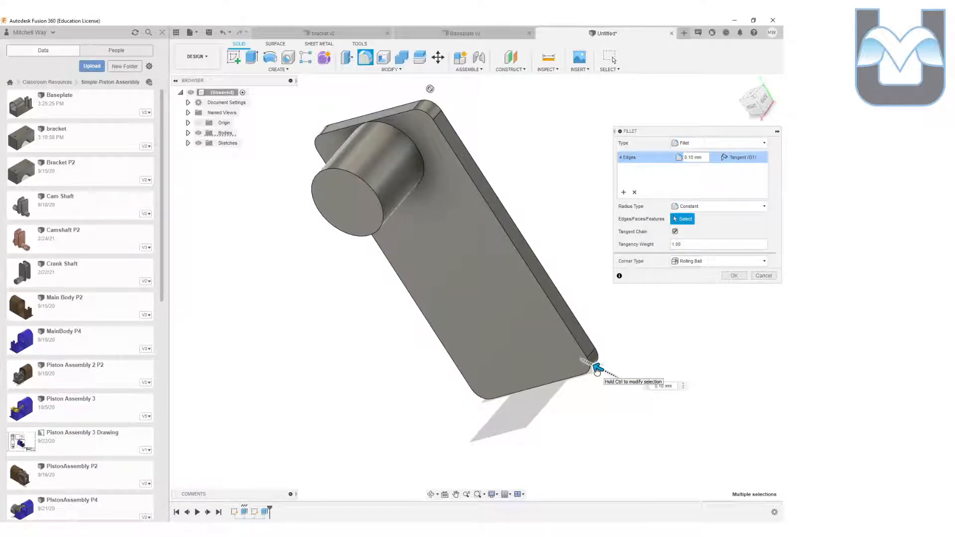
{"action": "left_click_drag", "start_coordinate": [597, 372], "coordinate": [590, 365]}
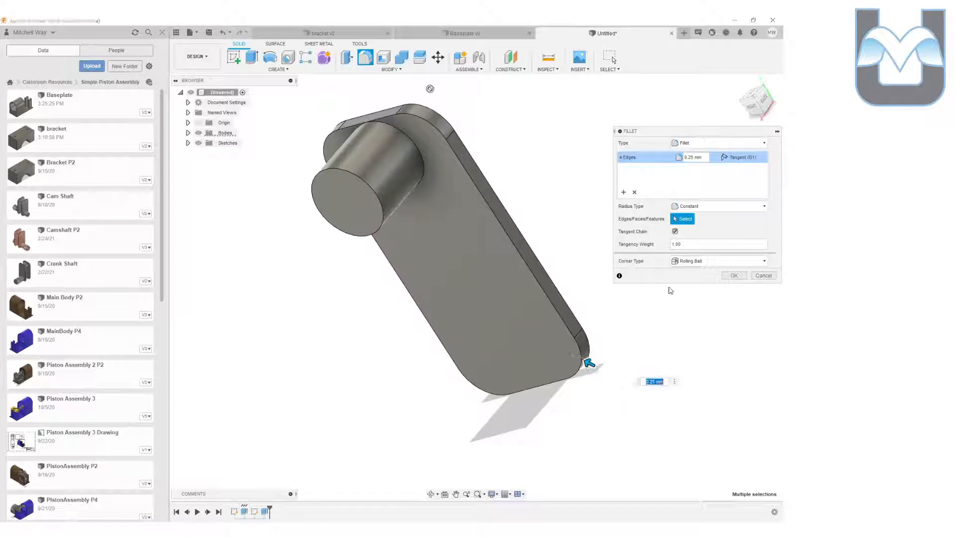
{"action": "left_click", "coordinate": [731, 276]}
- Start a sketch on the pin's end face, project the rounded plate face onto it, and finish the sketch
{"action": "scroll", "coordinate": [572, 262], "scroll_direction": "down", "scroll_amount": 3}
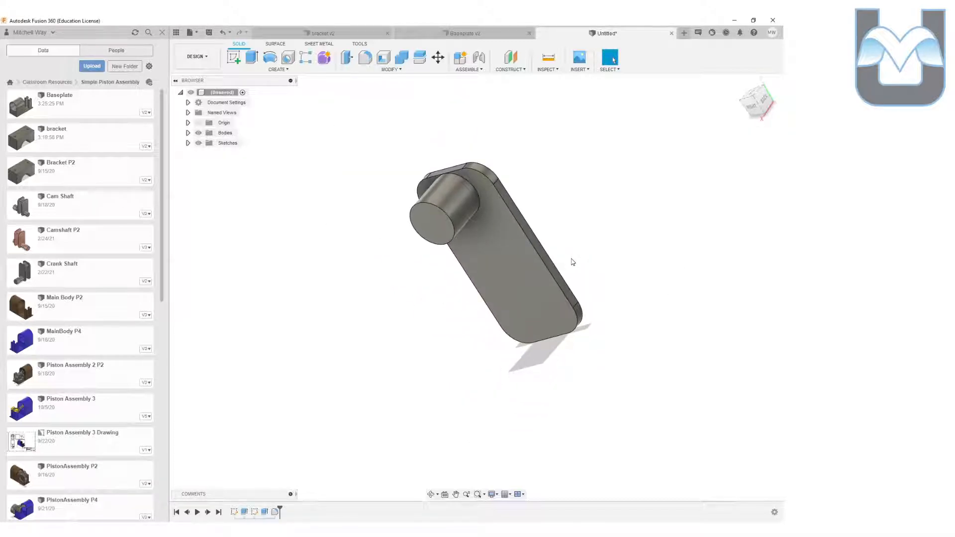
{"action": "scroll", "coordinate": [572, 261], "scroll_direction": "up", "scroll_amount": 2}
{"action": "left_click", "coordinate": [233, 58]}
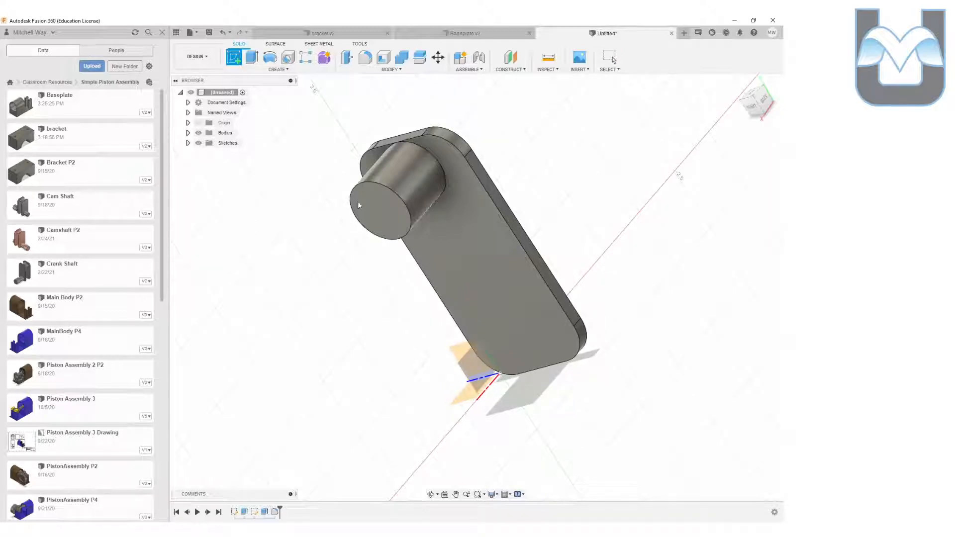
{"action": "left_click", "coordinate": [380, 210]}
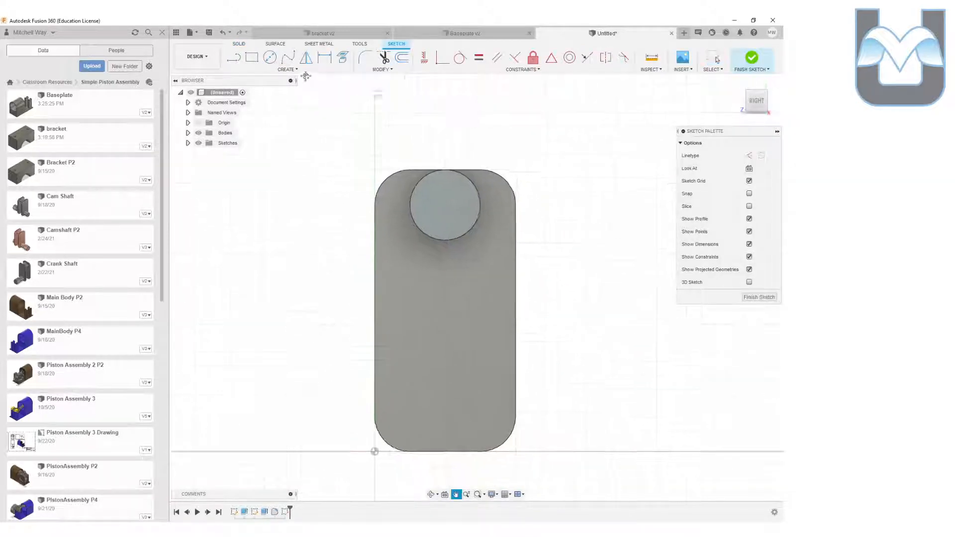
{"action": "left_click_drag", "start_coordinate": [756, 101], "coordinate": [720, 121]}
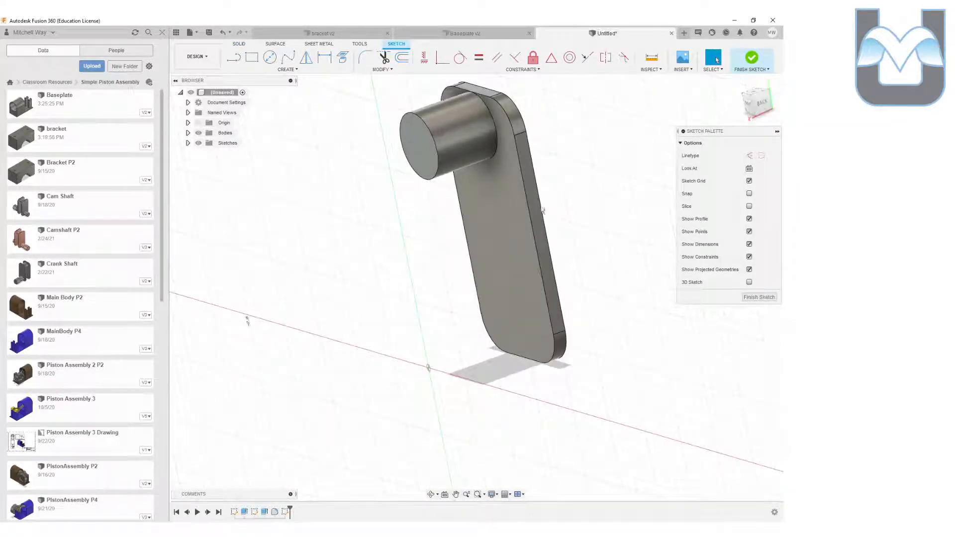
{"action": "left_click", "coordinate": [342, 57]}
{"action": "left_click_drag", "start_coordinate": [769, 106], "coordinate": [776, 105]}
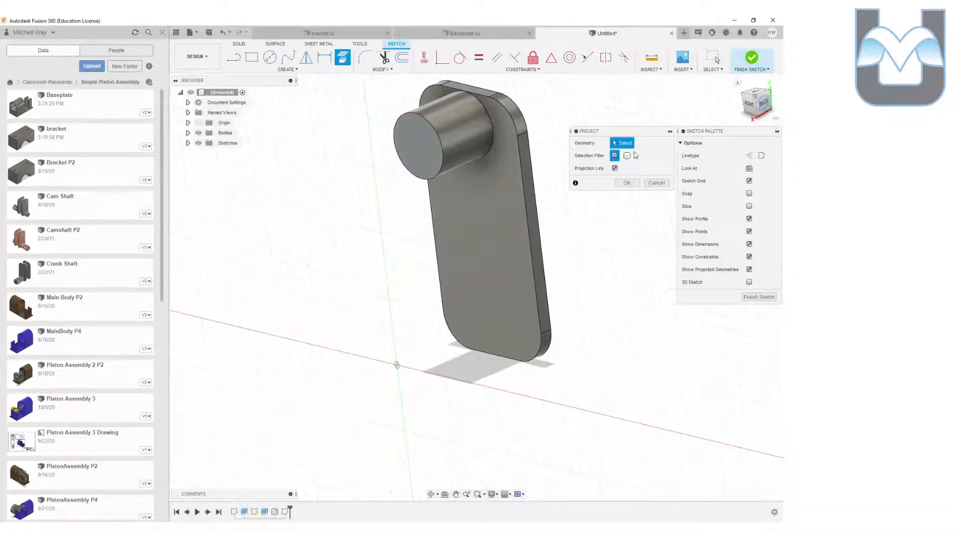
{"action": "left_click", "coordinate": [491, 233]}
{"action": "scroll", "coordinate": [510, 187], "scroll_direction": "up", "scroll_amount": 4}
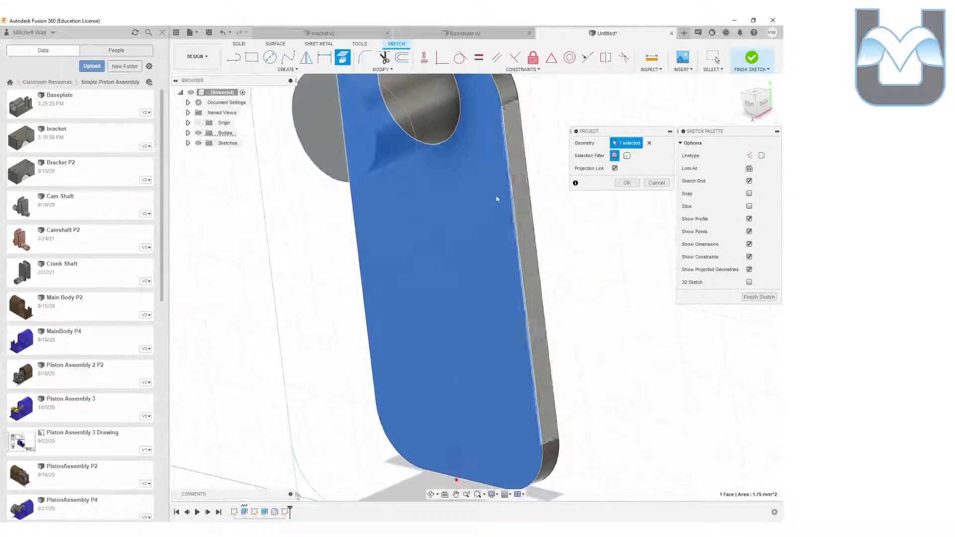
{"action": "scroll", "coordinate": [412, 243], "scroll_direction": "down", "scroll_amount": 3}
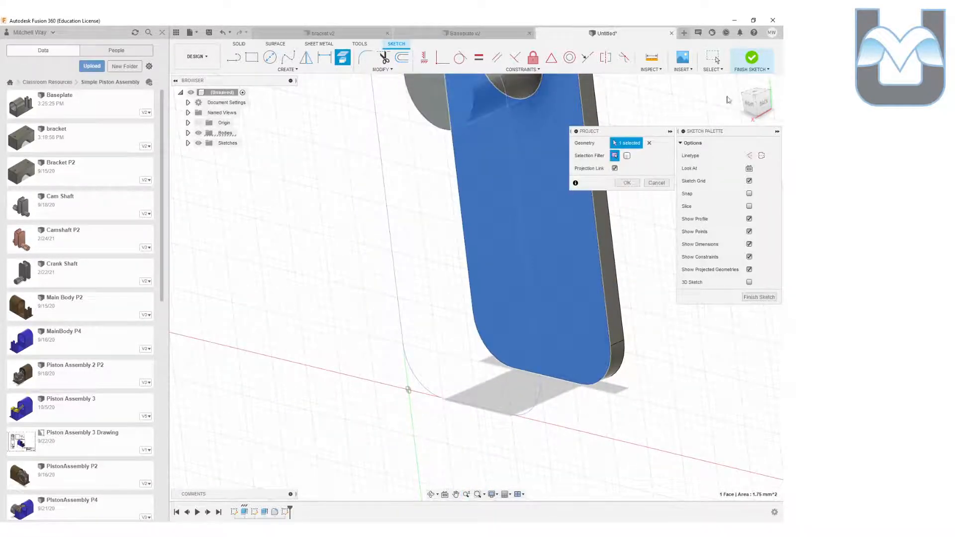
{"action": "left_click", "coordinate": [751, 57]}
- Extrude the projected plate profile 0.10 mm outward as a new body
{"action": "key", "text": "e"}
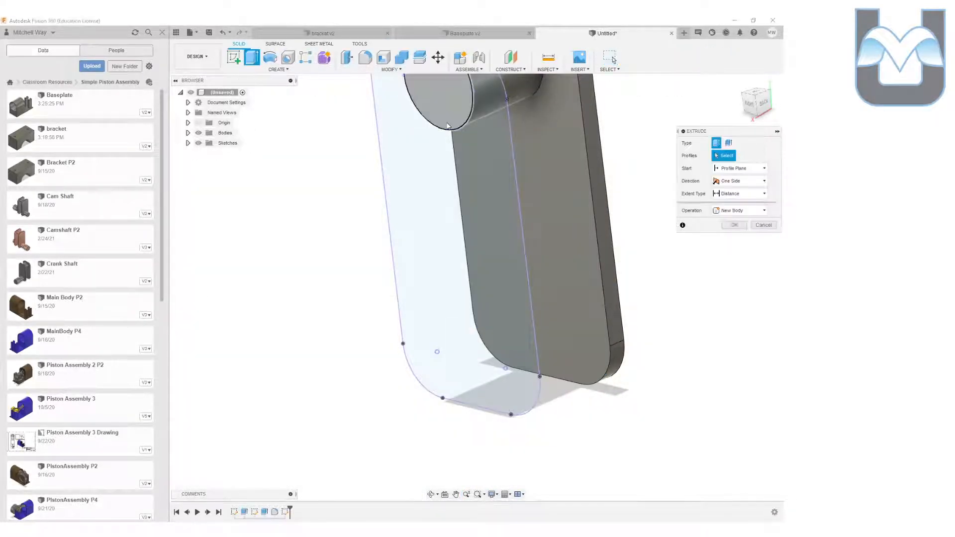
{"action": "left_click", "coordinate": [461, 192]}
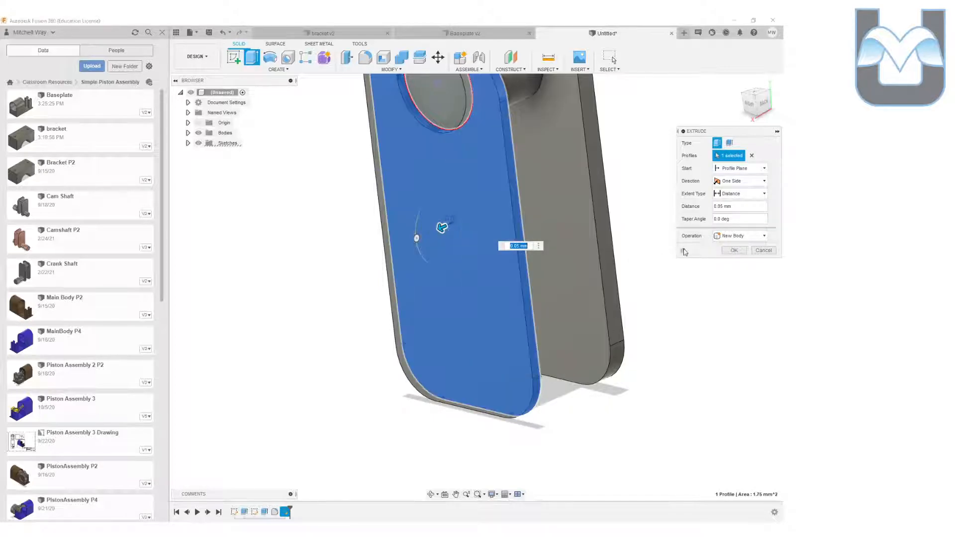
{"action": "left_click_drag", "start_coordinate": [442, 227], "coordinate": [434, 231]}
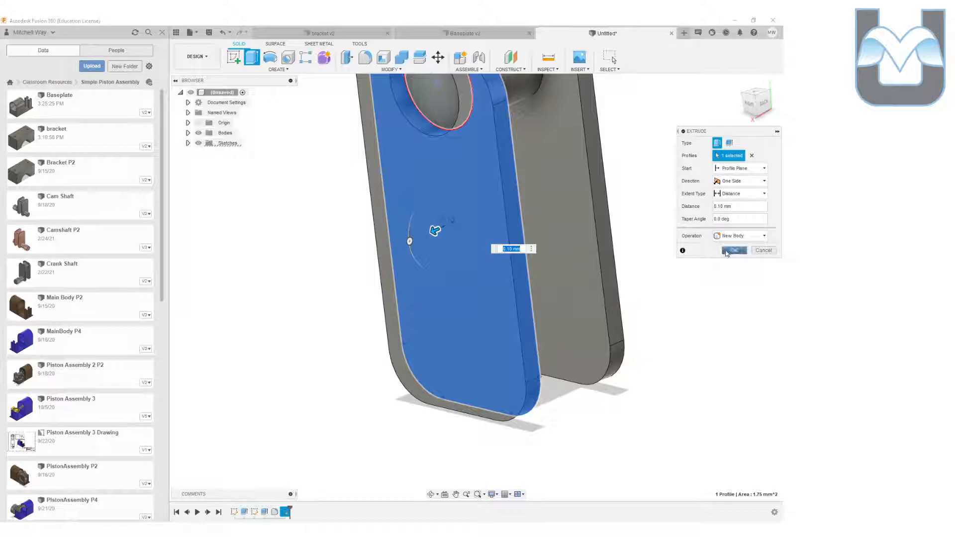
{"action": "left_click", "coordinate": [725, 250]}
- Edit the second plate's extrusion to include the circular pin profile and set its operation to Join, then check the bodies
{"action": "scroll", "coordinate": [644, 182], "scroll_direction": "down", "scroll_amount": 3}
{"action": "middle_click_drag", "start_coordinate": [663, 135], "coordinate": [581, 207]}
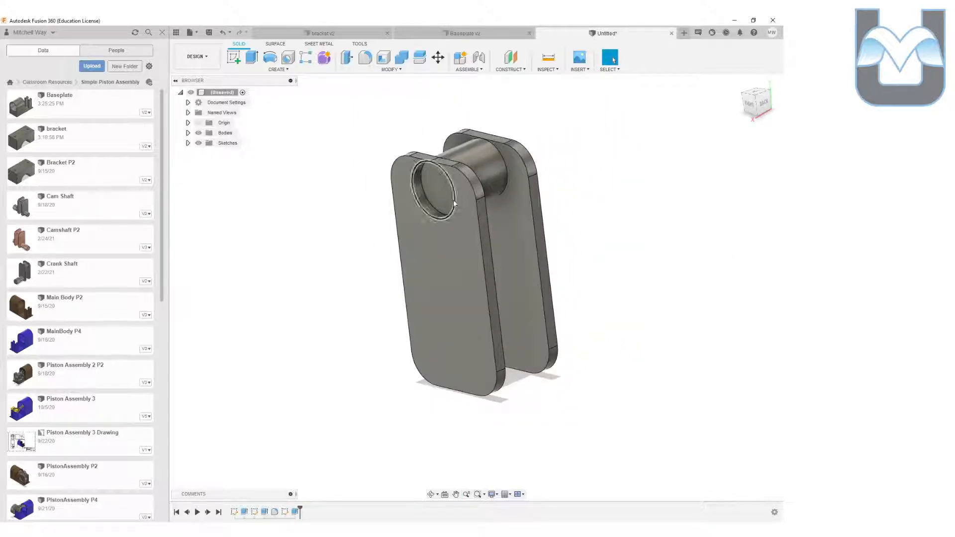
{"action": "left_click", "coordinate": [188, 133]}
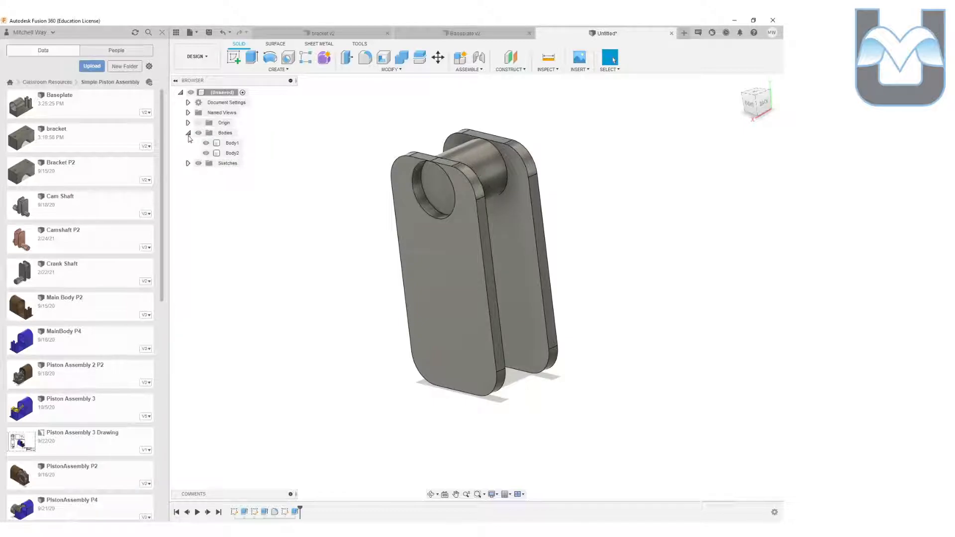
{"action": "left_click", "coordinate": [188, 132]}
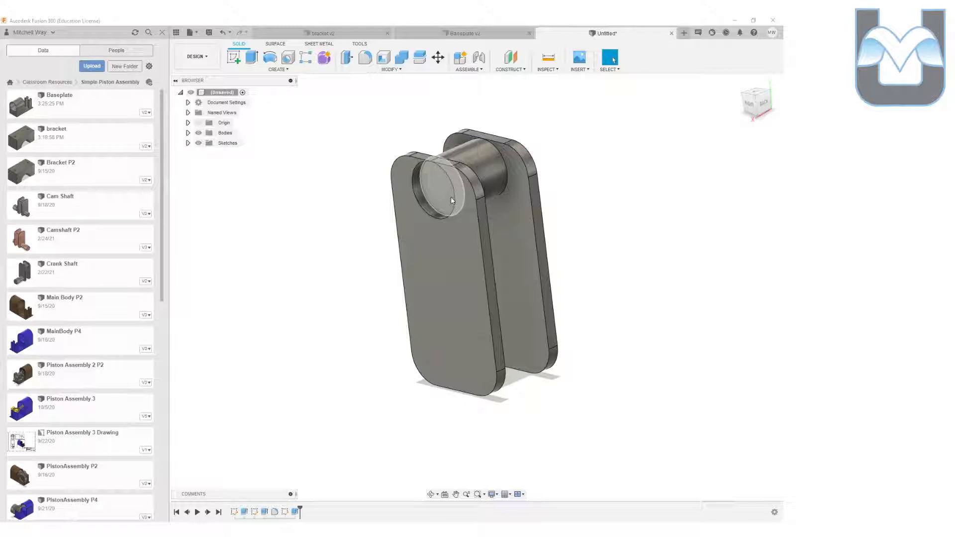
{"action": "left_click", "coordinate": [296, 513]}
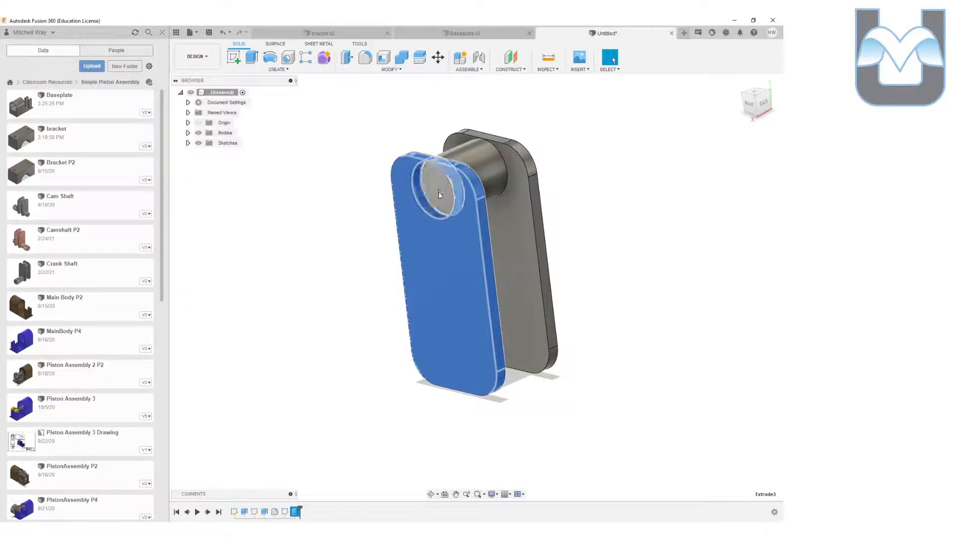
{"action": "right_click", "coordinate": [298, 512]}
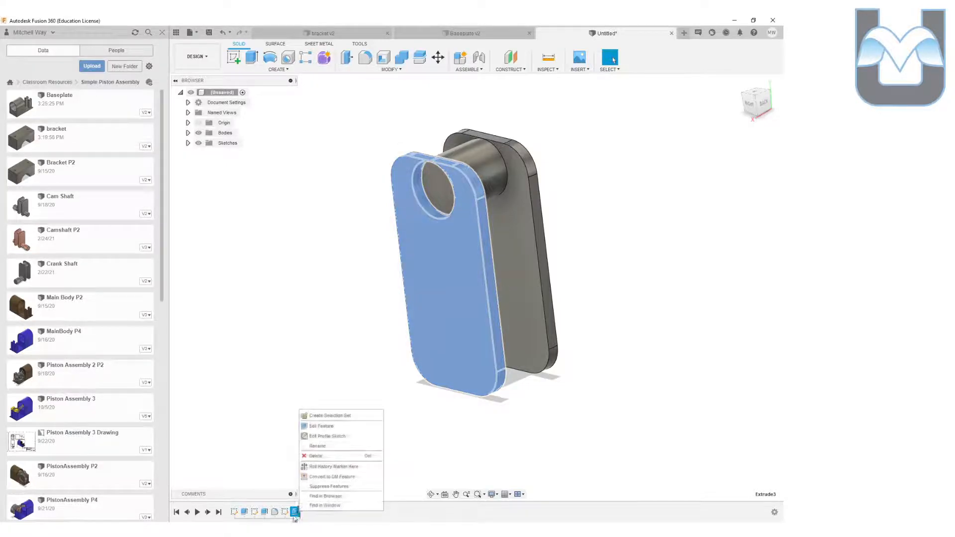
{"action": "left_click", "coordinate": [322, 426]}
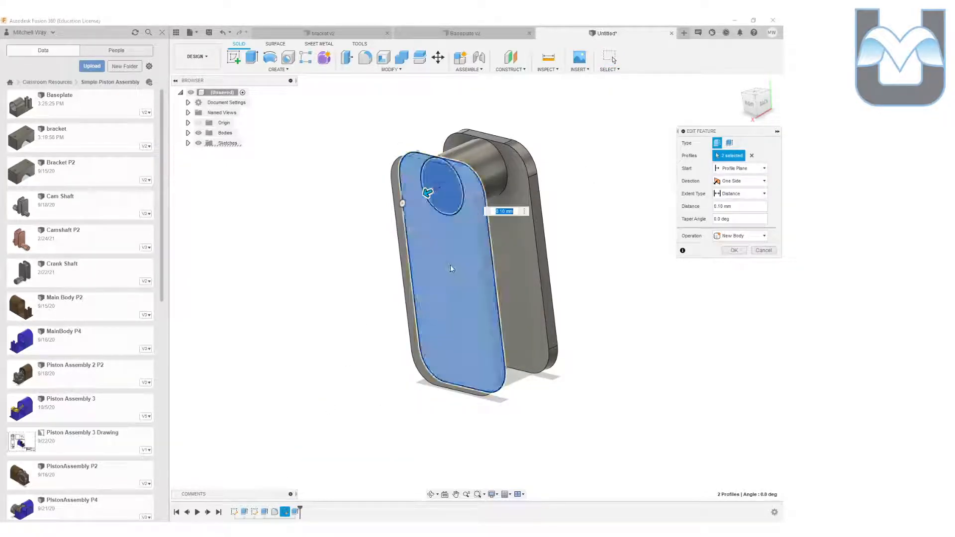
{"action": "left_click", "coordinate": [433, 188]}
{"action": "left_click", "coordinate": [734, 236]}
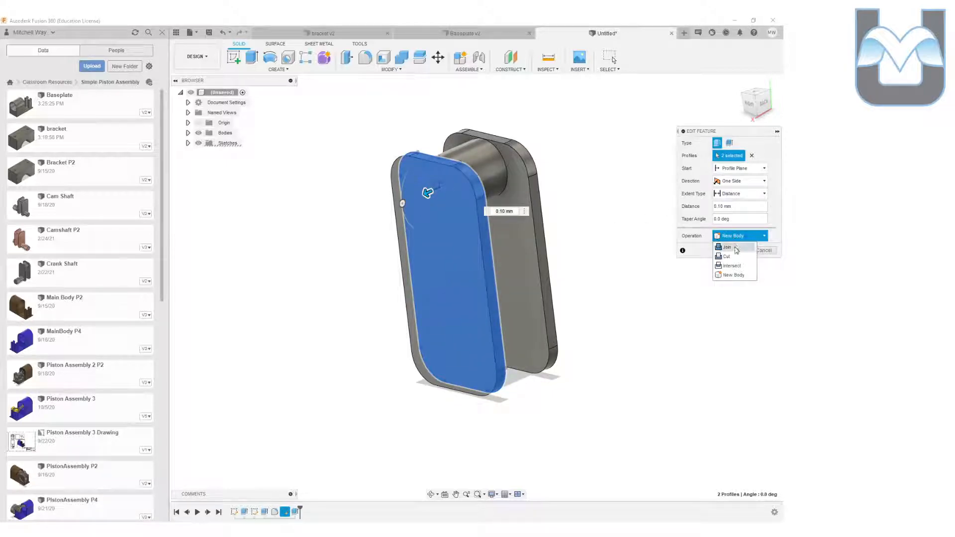
{"action": "left_click", "coordinate": [734, 247]}
{"action": "left_click", "coordinate": [736, 251]}
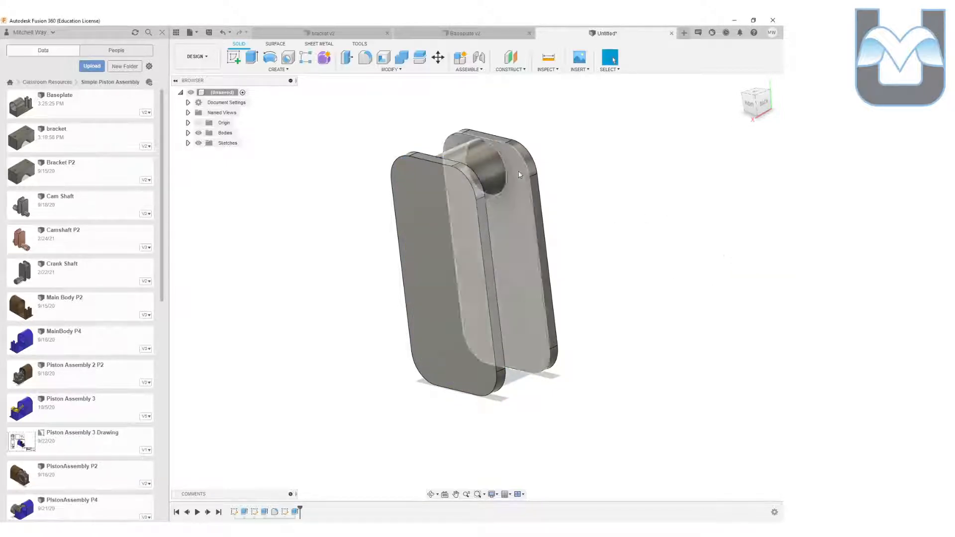
{"action": "left_click", "coordinate": [187, 132]}
{"action": "left_click", "coordinate": [233, 143]}
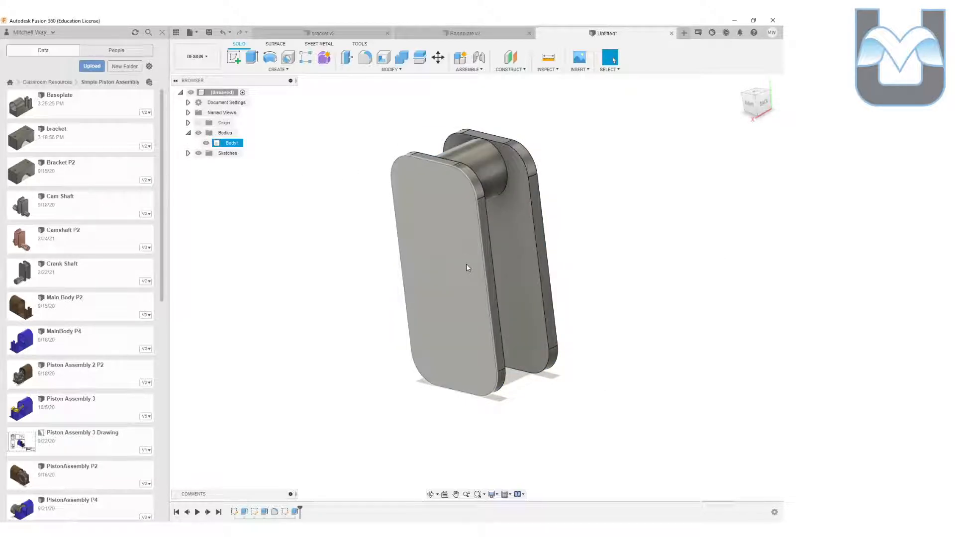
{"action": "left_click", "coordinate": [384, 237]}
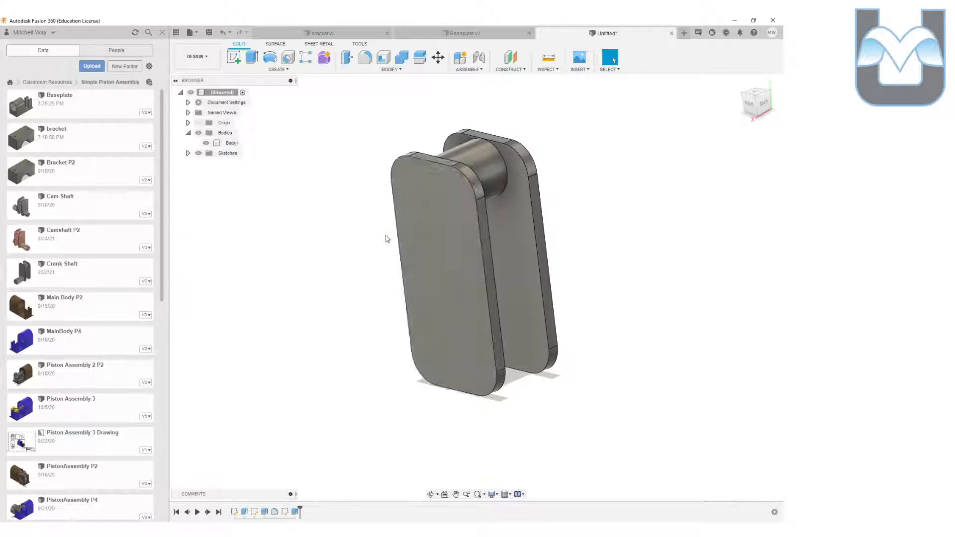
- Switch to the Baseplate design, create a component from its body, and save it as a new version
{"action": "left_click", "coordinate": [337, 35]}
{"action": "left_click", "coordinate": [429, 34]}
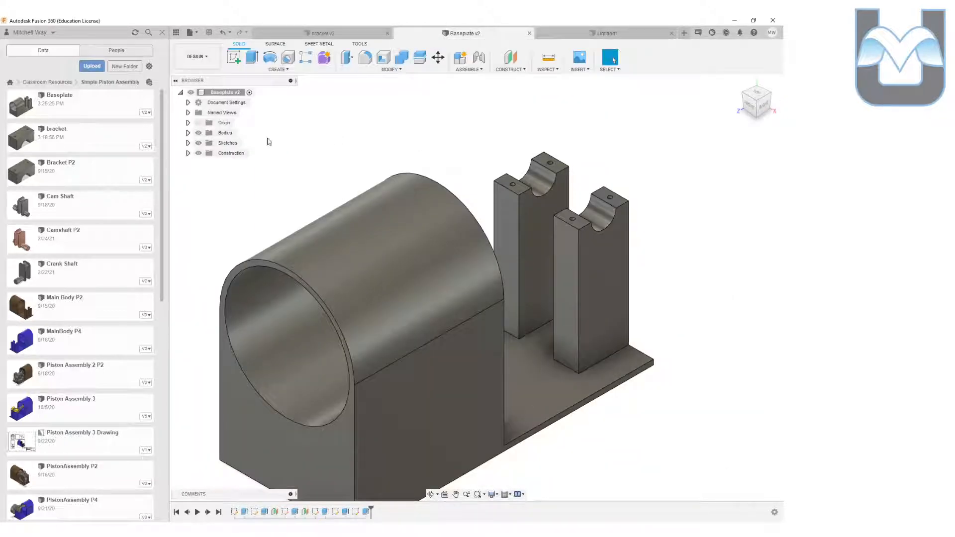
{"action": "left_click", "coordinate": [188, 133]}
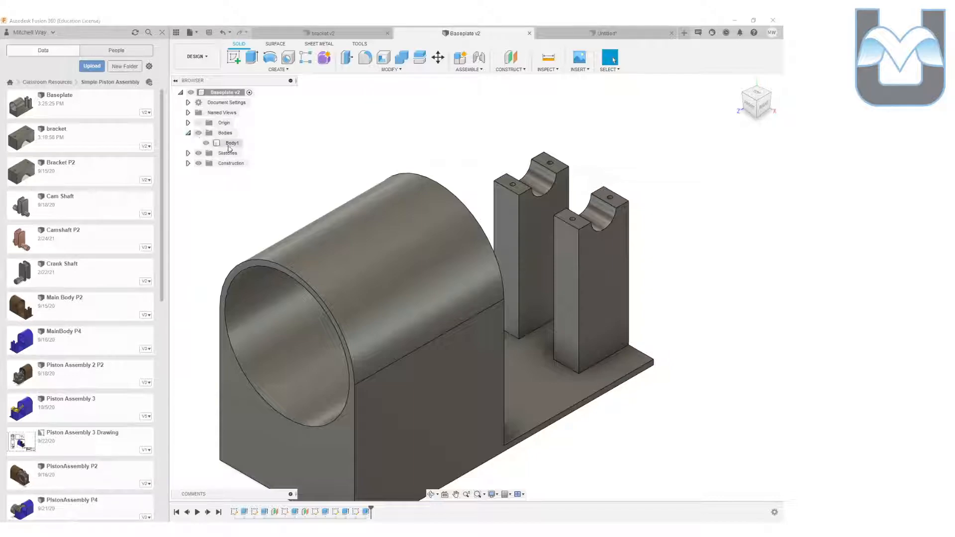
{"action": "right_click", "coordinate": [230, 144]}
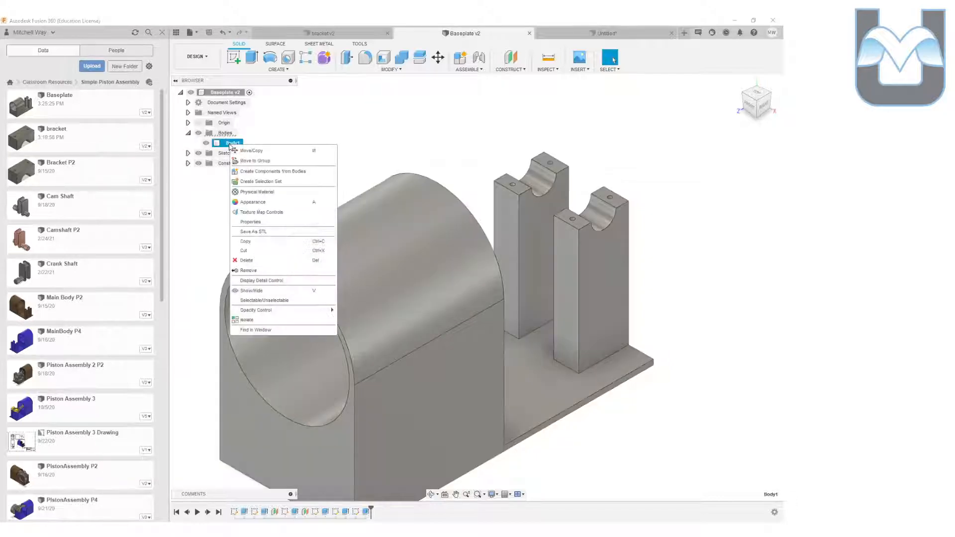
{"action": "left_click", "coordinate": [260, 174]}
{"action": "left_click", "coordinate": [209, 32]}
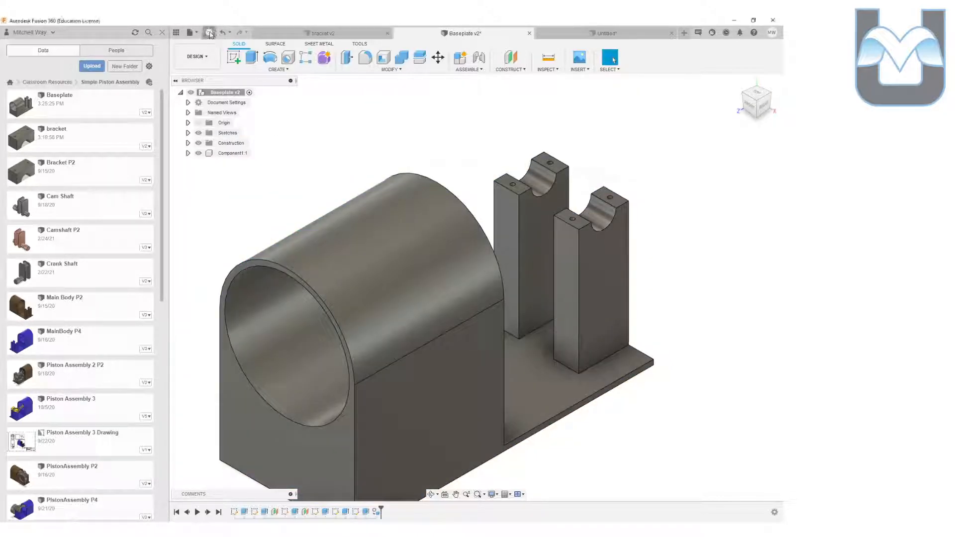
{"action": "left_click", "coordinate": [392, 285]}
- In the bracket design, create a component from its body and save a new version with the description User Saved
{"action": "left_click", "coordinate": [325, 34]}
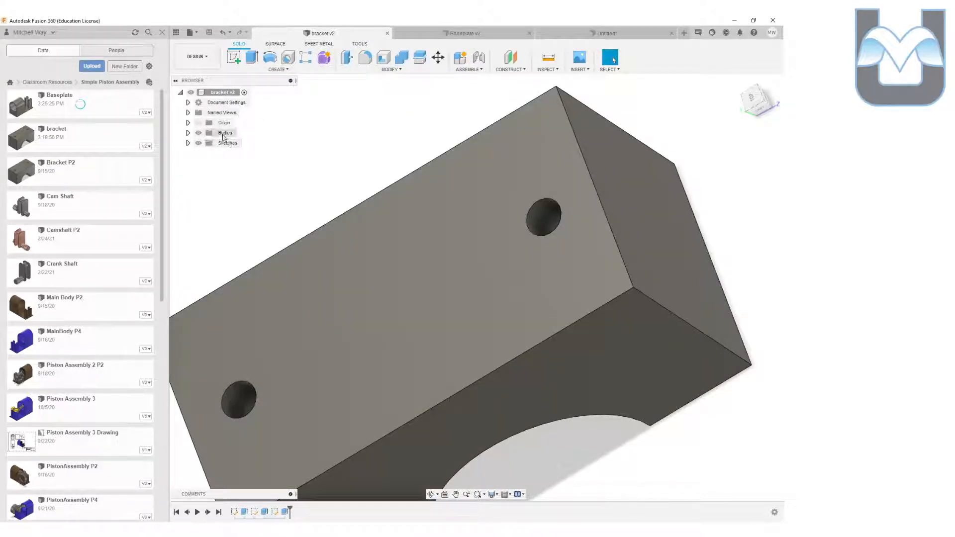
{"action": "left_click", "coordinate": [188, 133]}
{"action": "right_click", "coordinate": [231, 143]}
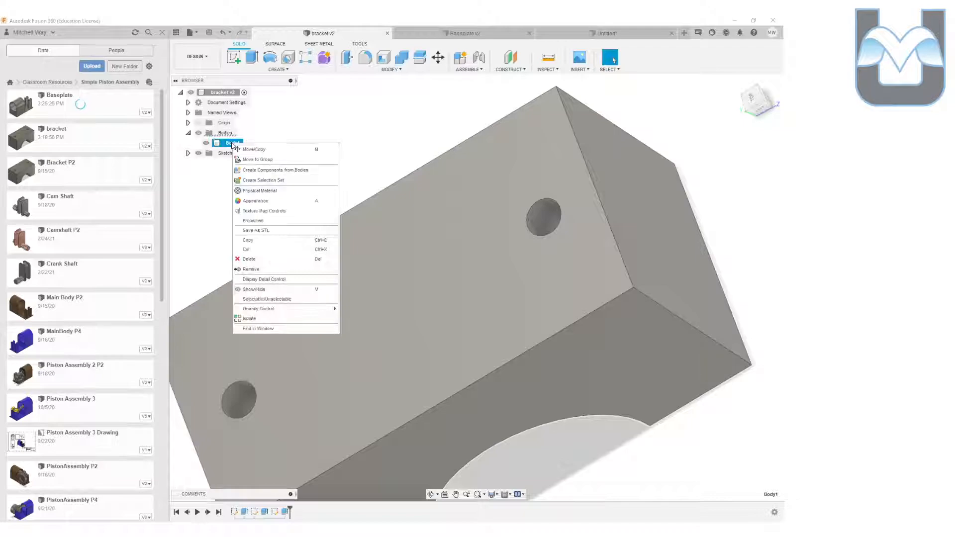
{"action": "left_click", "coordinate": [279, 170]}
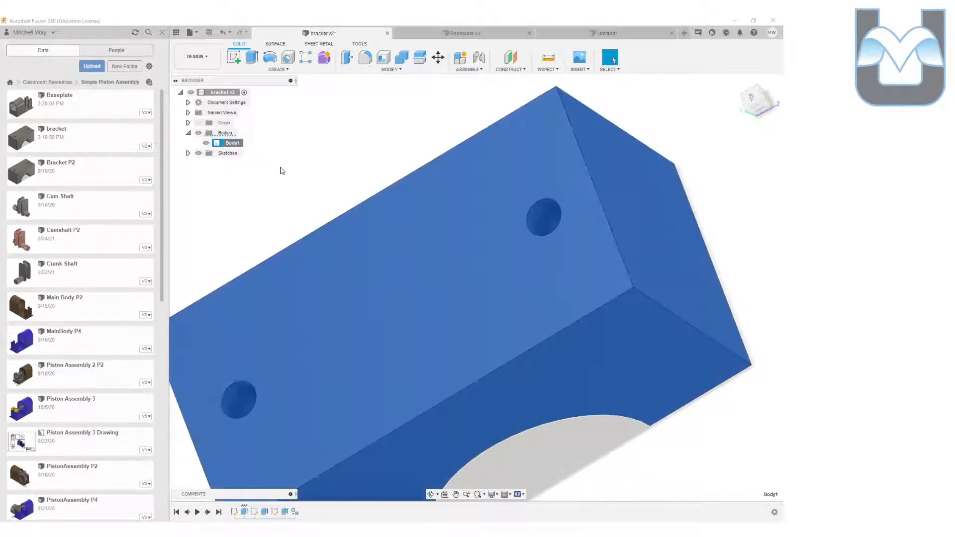
{"action": "left_click", "coordinate": [208, 33]}
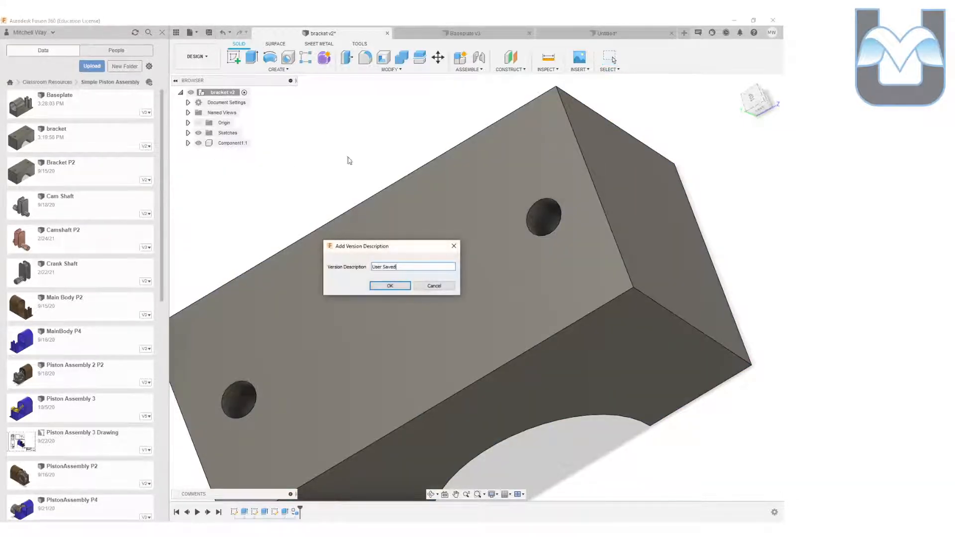
{"action": "left_click", "coordinate": [388, 286]}
- Save the untitled crank design as H_Camshaft in the Simple Piston Assembly folder
{"action": "left_click", "coordinate": [607, 32]}
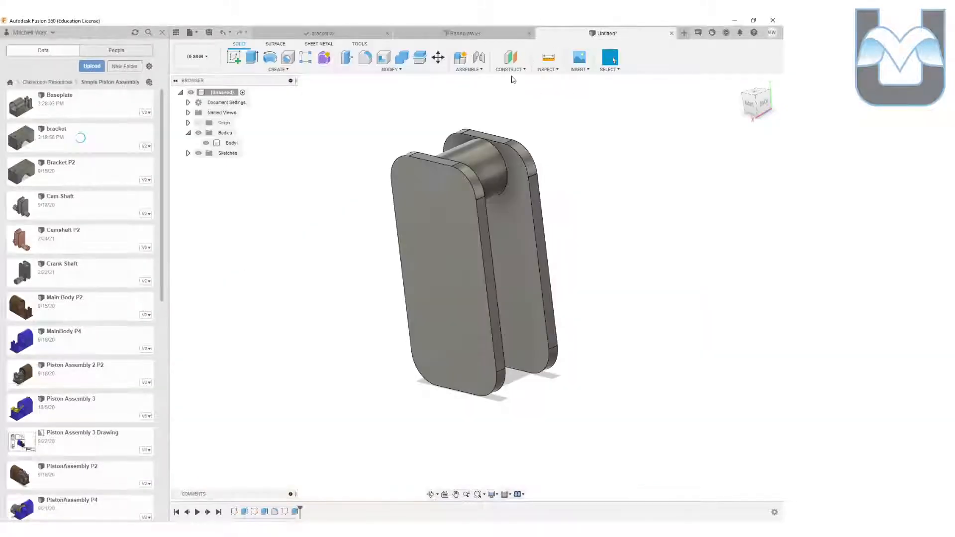
{"action": "left_click", "coordinate": [208, 33]}
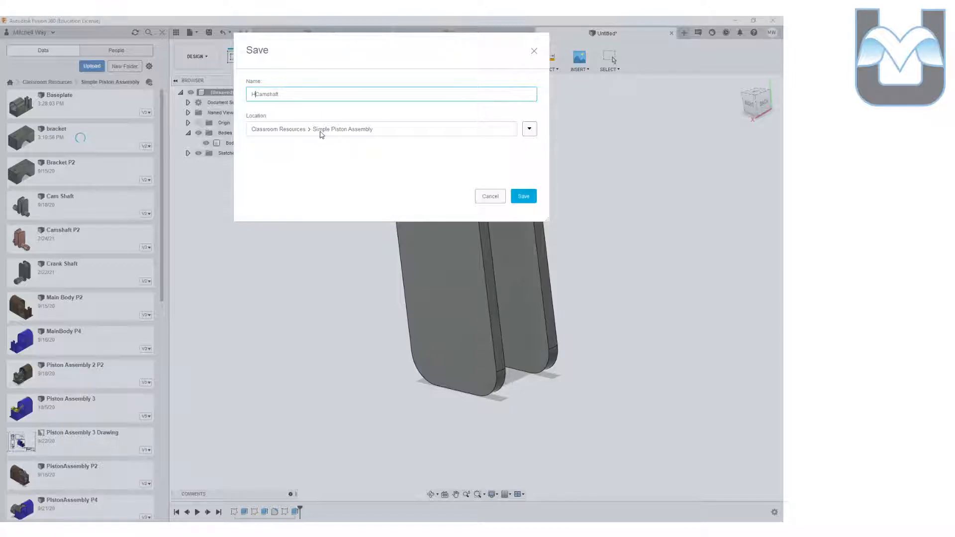
{"action": "left_click", "coordinate": [523, 197]}
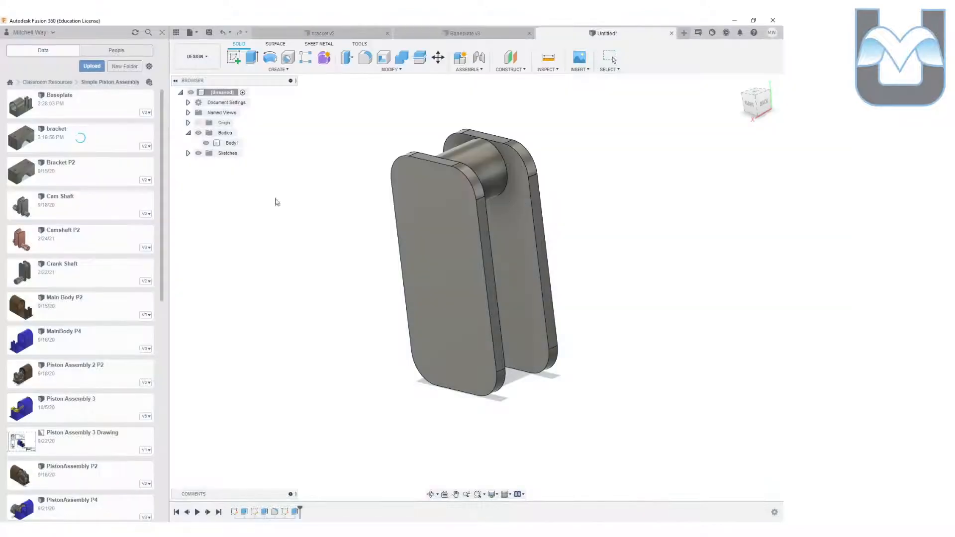
{"action": "left_click", "coordinate": [462, 33]}
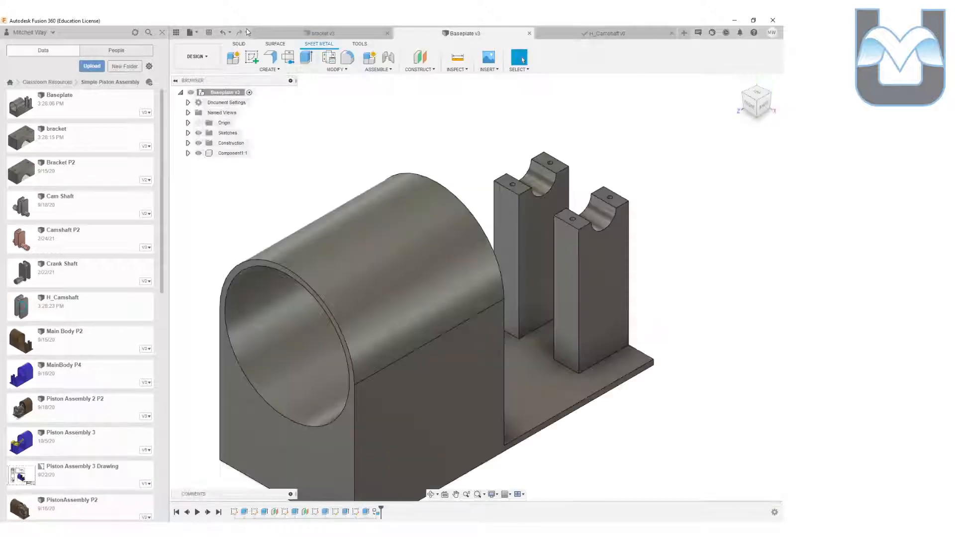
{"action": "left_click", "coordinate": [602, 33]}
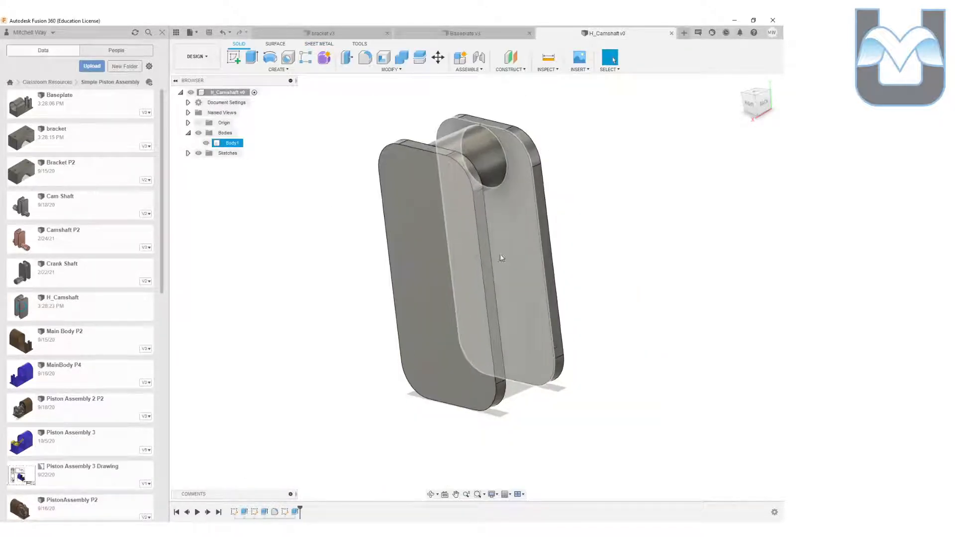
- Start a sketch on the plate's outer face and draw a 0.25 mm vertical construction line up from the bottom edge's midpoint
{"action": "left_click", "coordinate": [233, 57]}
{"action": "left_click", "coordinate": [508, 385]}
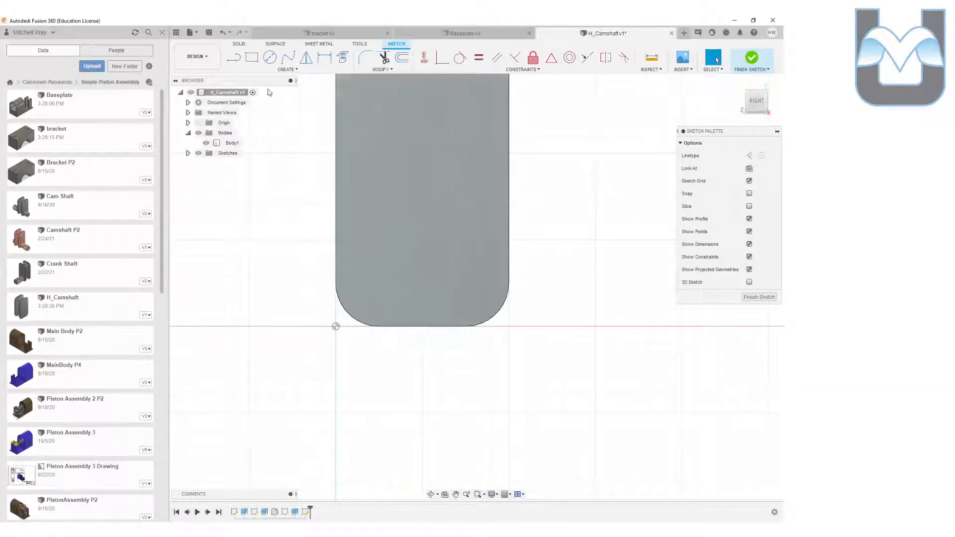
{"action": "left_click", "coordinate": [233, 57]}
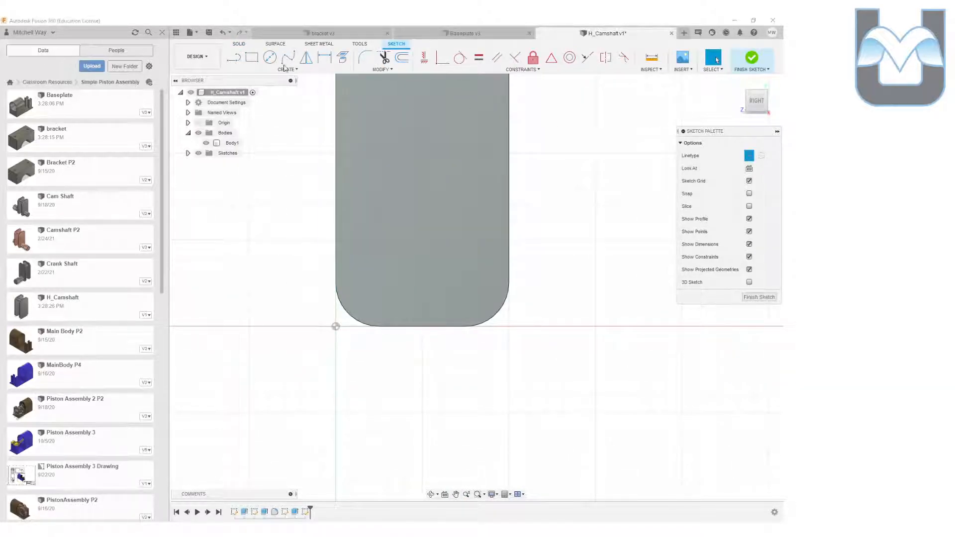
{"action": "left_click", "coordinate": [421, 327]}
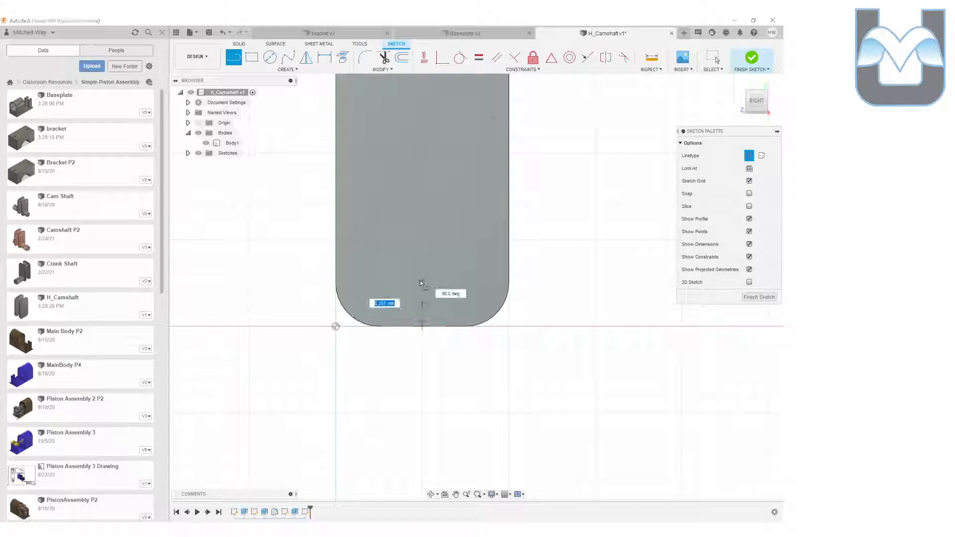
{"action": "left_click", "coordinate": [420, 281]}
{"action": "key", "text": "Escape"}
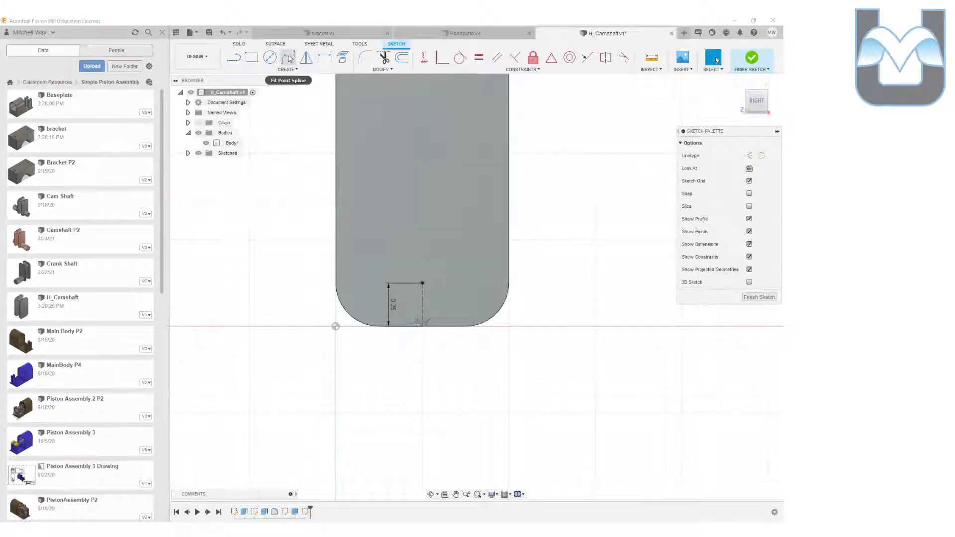
- Draw a circle centred on the construction line's upper end and reaching the plate's bottom edge, and finish the sketch
{"action": "left_click", "coordinate": [270, 57]}
{"action": "left_click", "coordinate": [421, 283]}
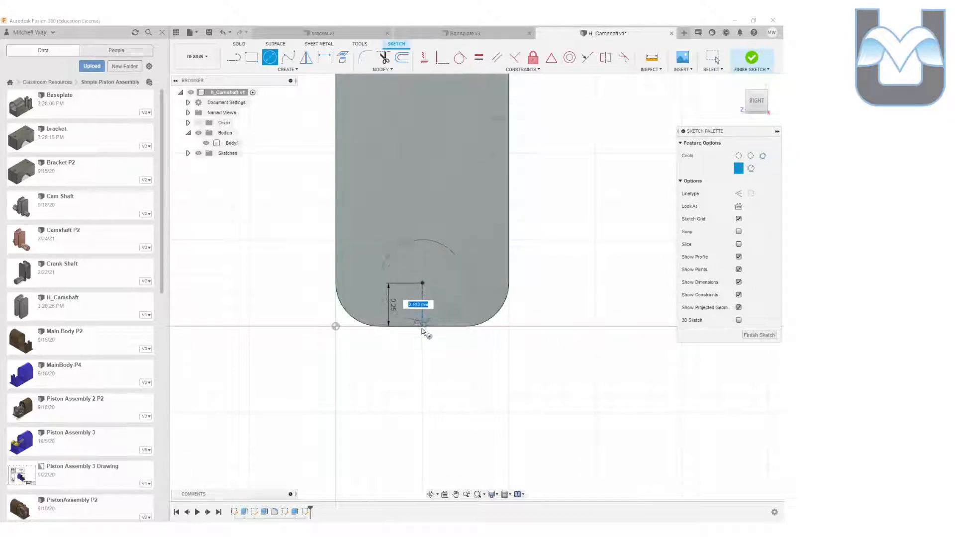
{"action": "left_click", "coordinate": [421, 326]}
{"action": "left_click", "coordinate": [750, 59]}
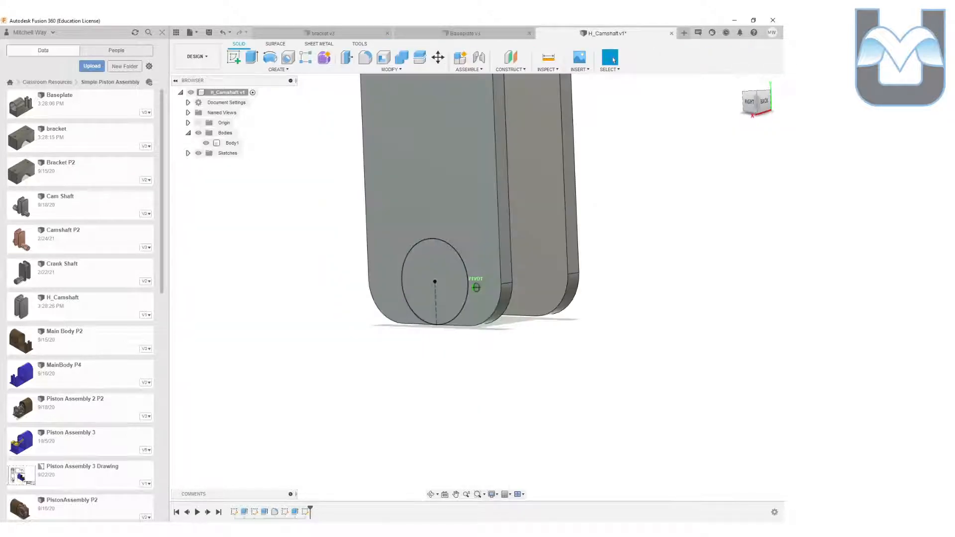
- Extrude the lower circle outward from the plate's outer face, joined to it as a cylindrical shaft
{"action": "left_click", "coordinate": [251, 57]}
{"action": "left_click", "coordinate": [438, 284]}
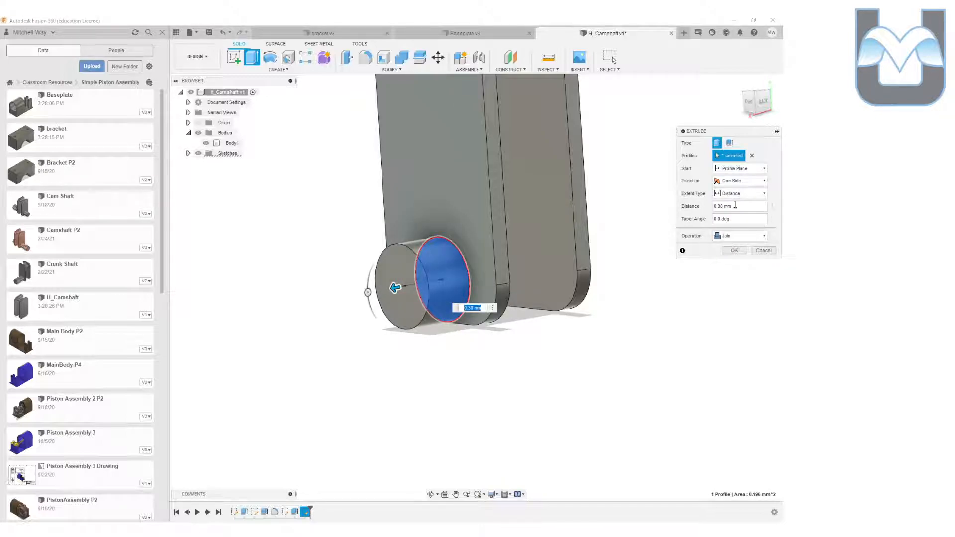
{"action": "left_click_drag", "start_coordinate": [395, 287], "coordinate": [367, 293]}
{"action": "left_click", "coordinate": [734, 250]}
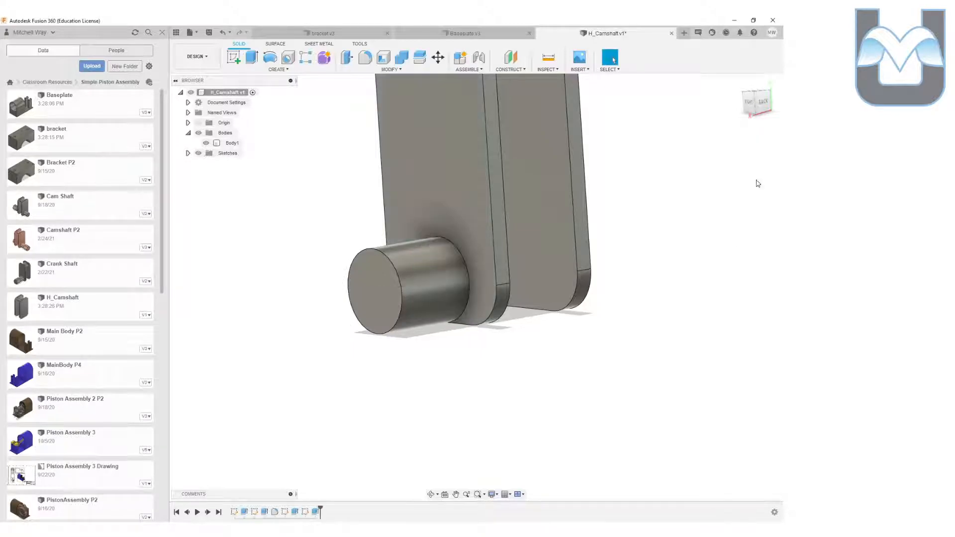
- Start a sketch on the opposite plate's outer face, project the existing cylindrical shaft onto it, and finish the sketch
{"action": "left_click", "coordinate": [769, 93]}
{"action": "middle_click_drag", "start_coordinate": [712, 229], "coordinate": [543, 186]}
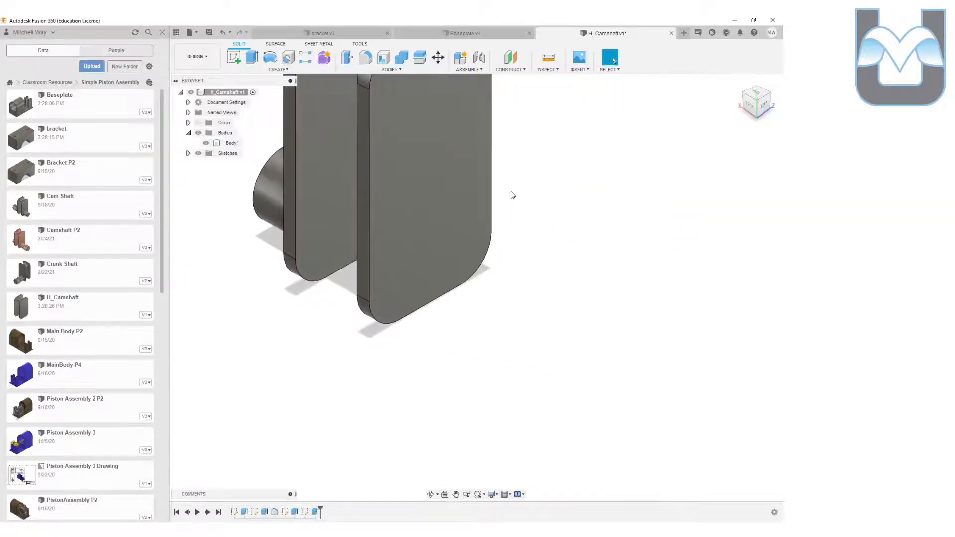
{"action": "left_click", "coordinate": [404, 252]}
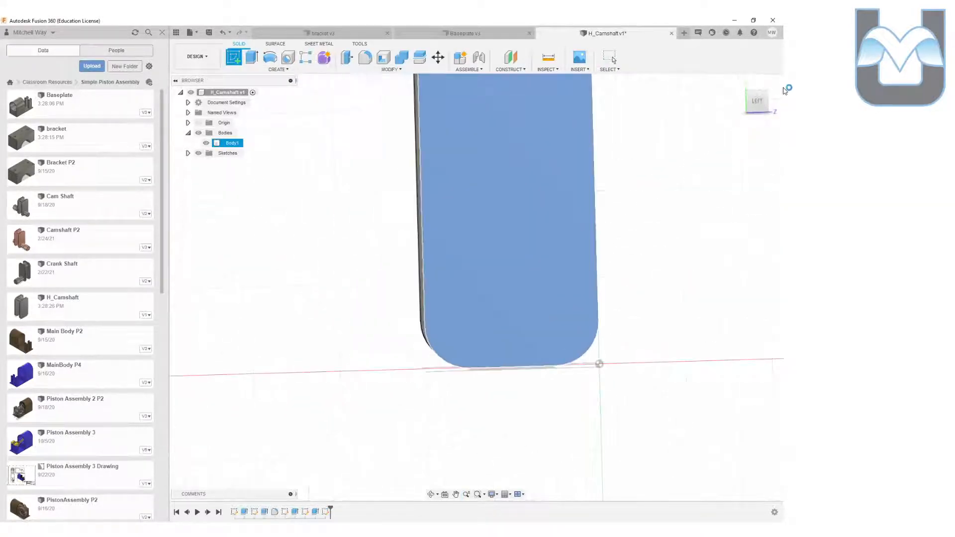
{"action": "middle_click_drag", "start_coordinate": [475, 286], "coordinate": [607, 309], "text": "shift"}
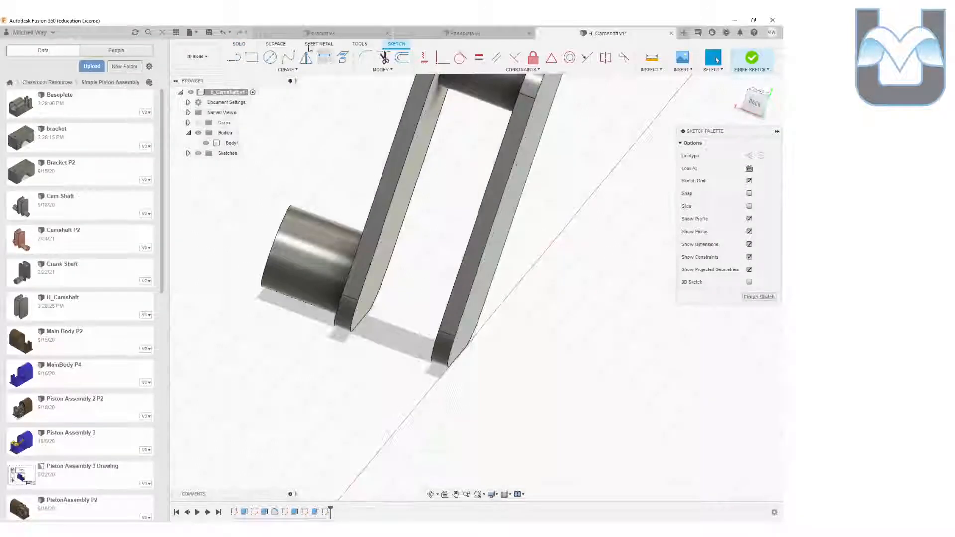
{"action": "left_click", "coordinate": [342, 57]}
{"action": "left_click", "coordinate": [298, 263]}
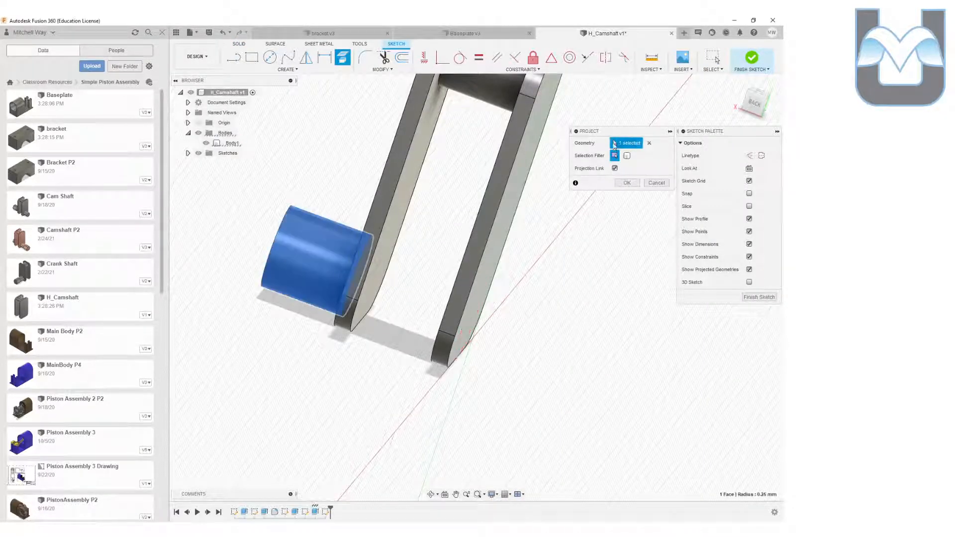
{"action": "left_click_drag", "start_coordinate": [751, 103], "coordinate": [690, 163]}
{"action": "scroll", "coordinate": [553, 314], "scroll_direction": "up", "scroll_amount": 3}
{"action": "scroll", "coordinate": [522, 318], "scroll_direction": "up", "scroll_amount": 2}
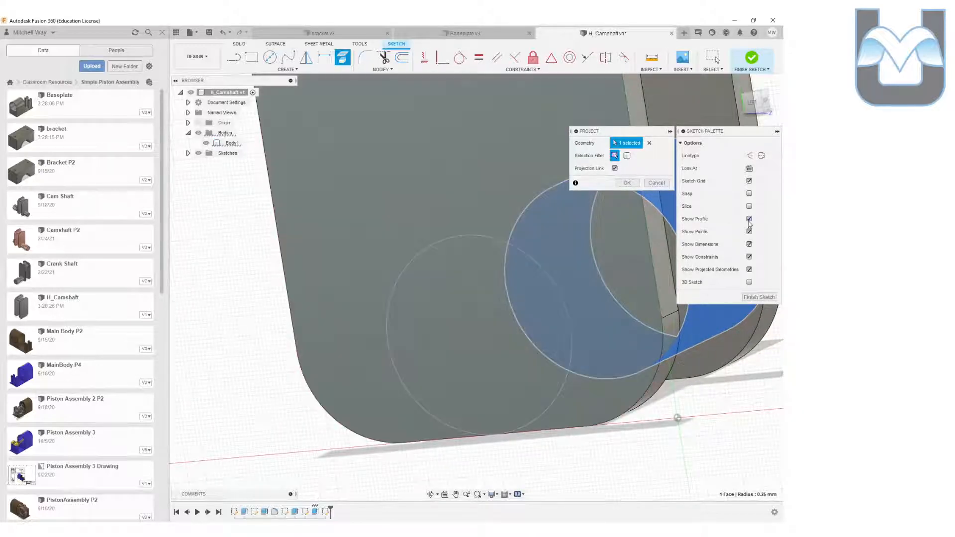
{"action": "left_click", "coordinate": [626, 182]}
{"action": "scroll", "coordinate": [552, 191], "scroll_direction": "up", "scroll_amount": 1}
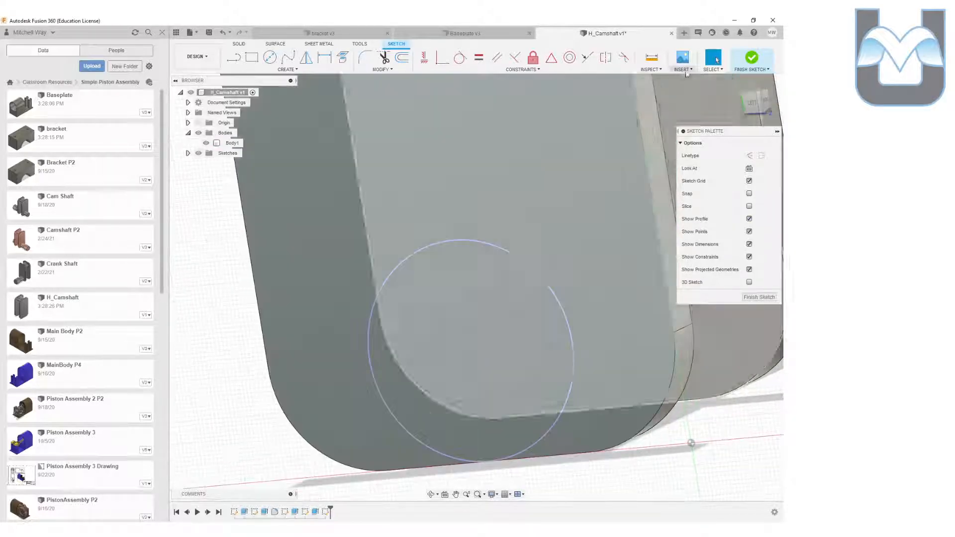
{"action": "left_click", "coordinate": [752, 102]}
{"action": "left_click", "coordinate": [741, 60]}
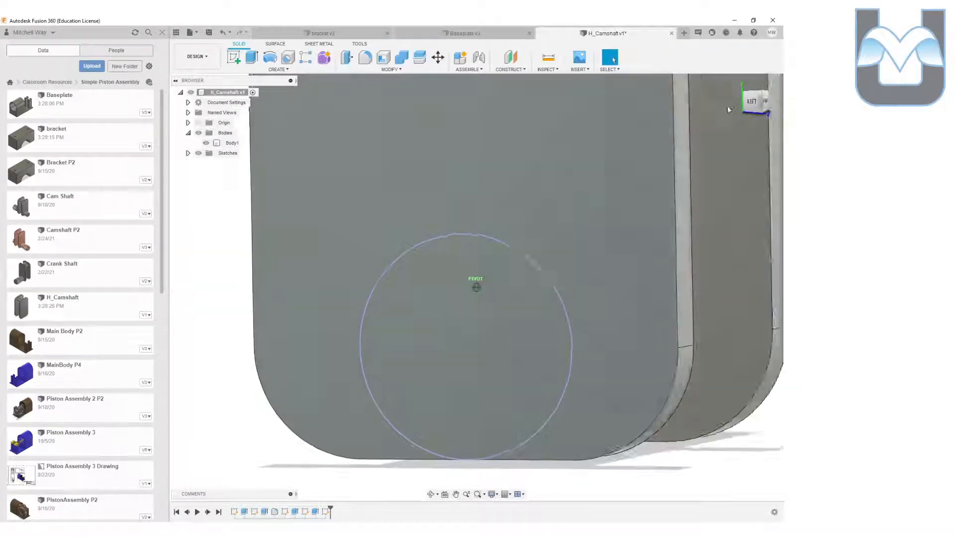
{"action": "left_click", "coordinate": [253, 60]}
{"action": "left_click", "coordinate": [451, 343]}
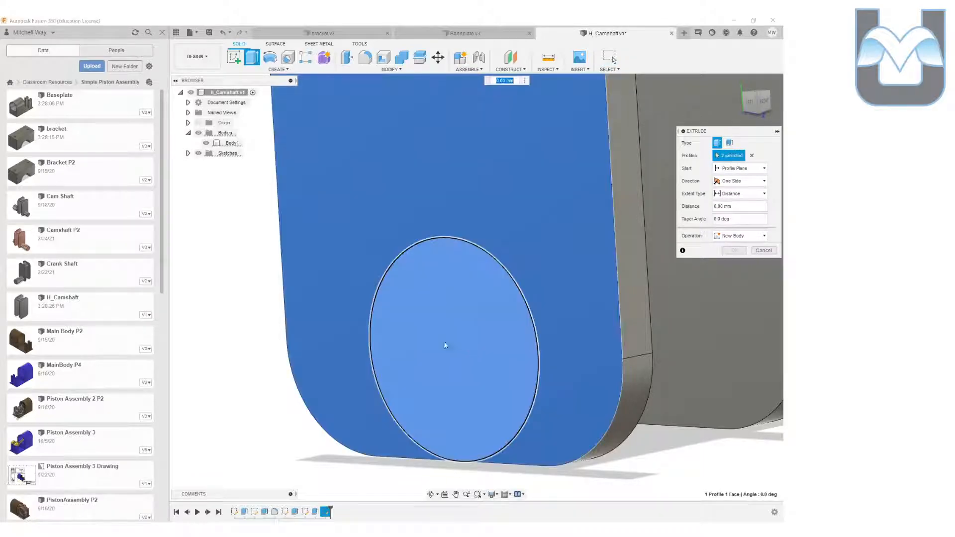
{"action": "left_click", "coordinate": [434, 350]}
{"action": "left_click", "coordinate": [520, 223]}
{"action": "left_click", "coordinate": [592, 320]}
{"action": "left_click", "coordinate": [481, 370]}
{"action": "left_click", "coordinate": [534, 184]}
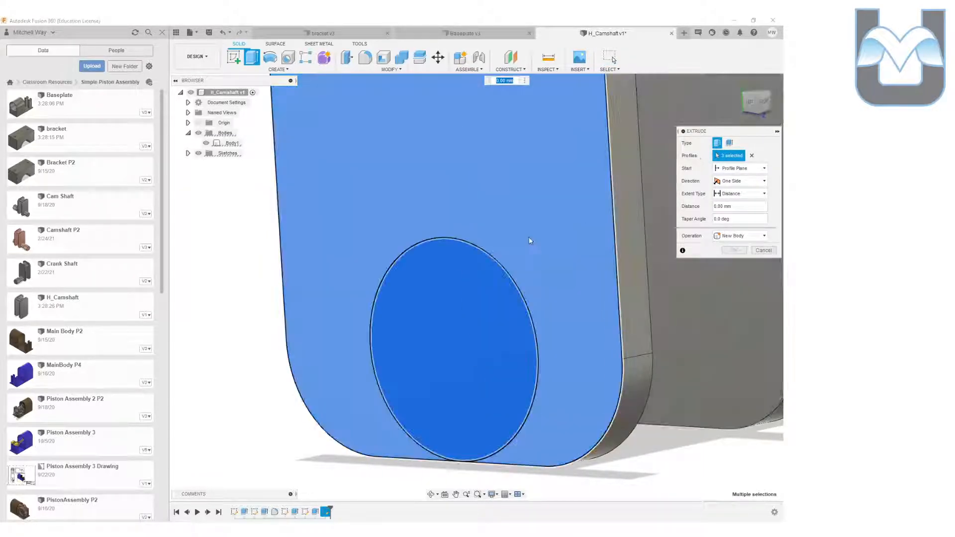
{"action": "left_click", "coordinate": [534, 234]}
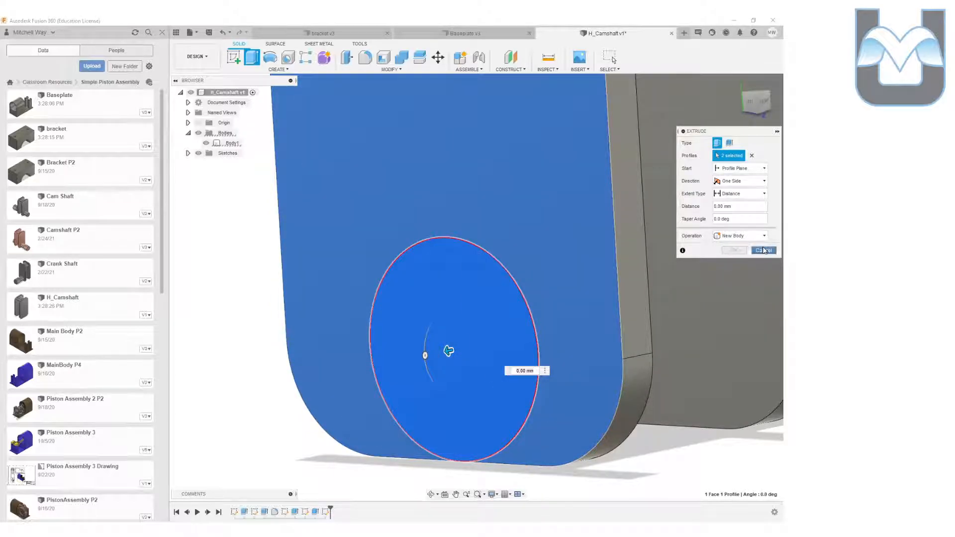
{"action": "key", "text": "Escape"}
- Try another sketch on the face inside the projected circle, and delete that extra sketch
{"action": "left_click", "coordinate": [233, 58]}
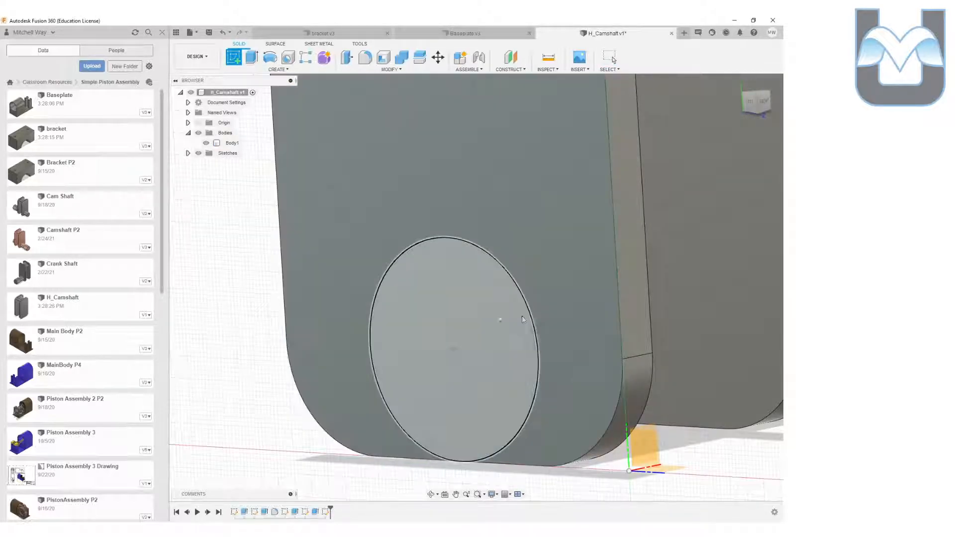
{"action": "left_click", "coordinate": [493, 314]}
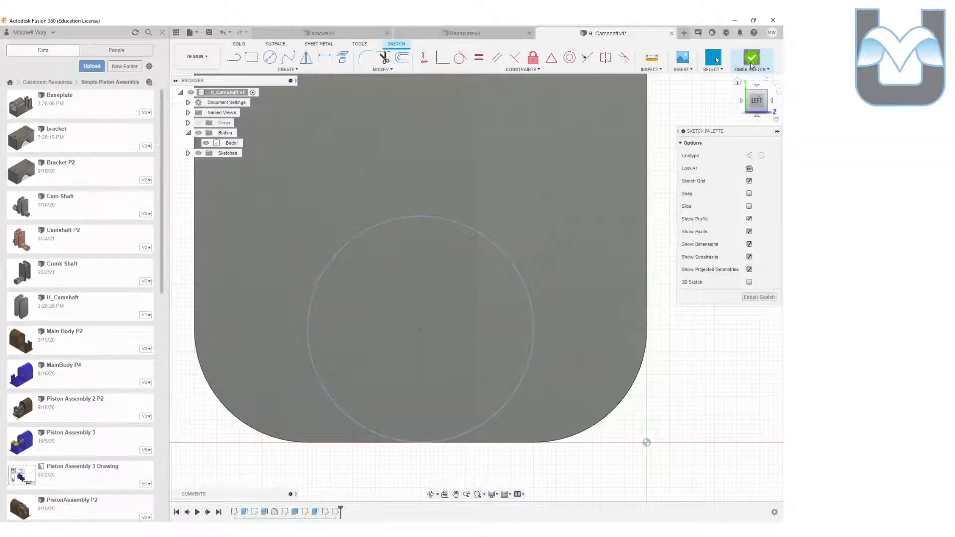
{"action": "left_click", "coordinate": [750, 60]}
{"action": "left_click", "coordinate": [188, 153]}
{"action": "left_click", "coordinate": [234, 203]}
{"action": "left_click", "coordinate": [235, 214]}
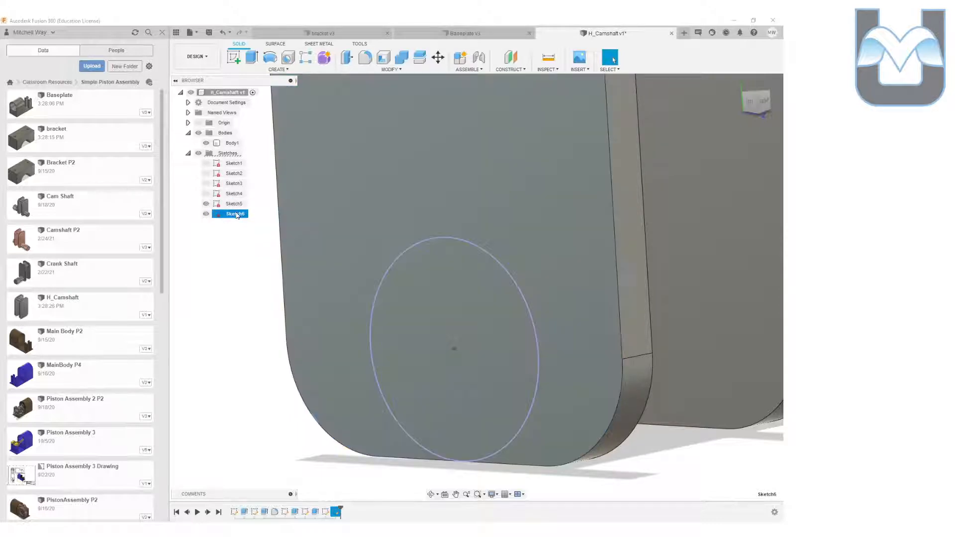
{"action": "key", "text": "Delete"}
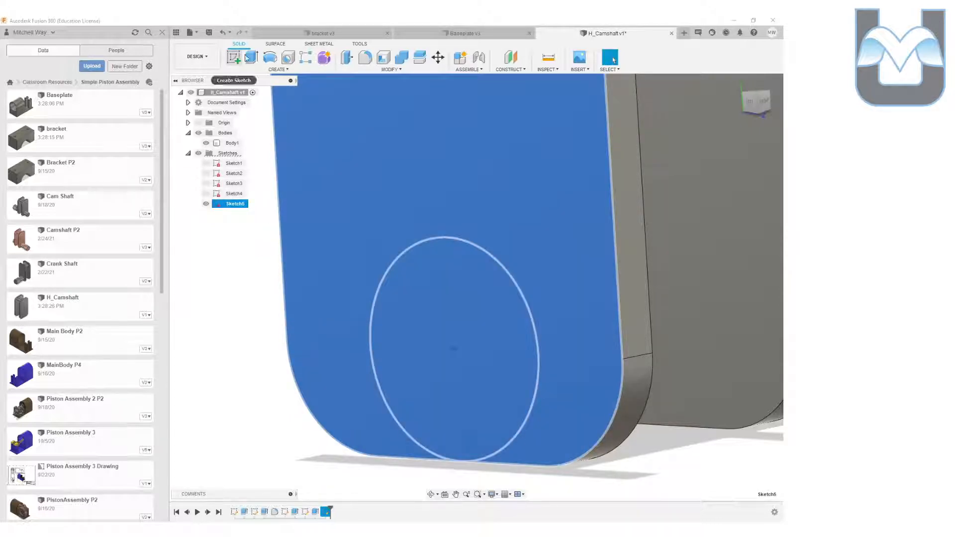
- Extrude the projected circle 0.50 mm outward from the plate's outer face, joined to the body as a second shaft
{"action": "left_click", "coordinate": [252, 57]}
{"action": "left_click", "coordinate": [457, 356]}
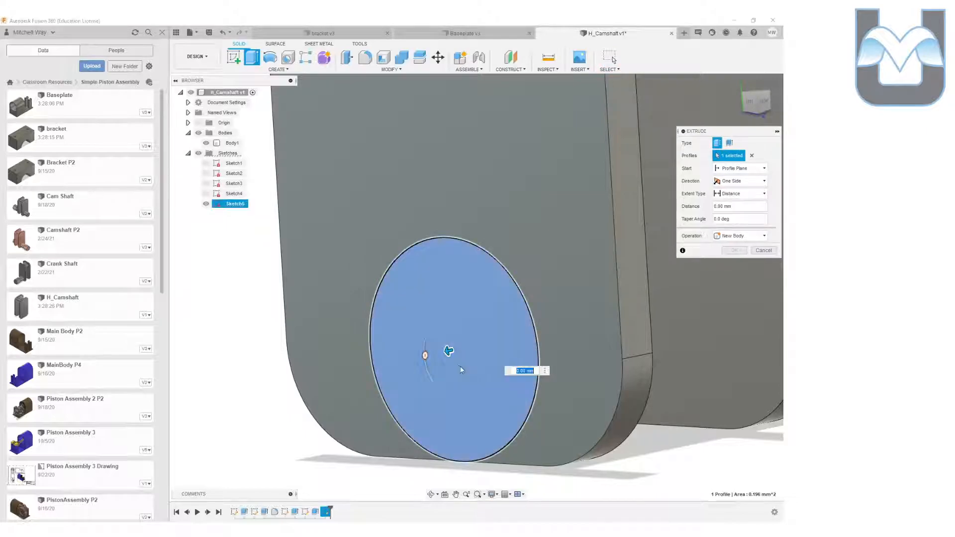
{"action": "left_click_drag", "start_coordinate": [433, 358], "coordinate": [352, 373]}
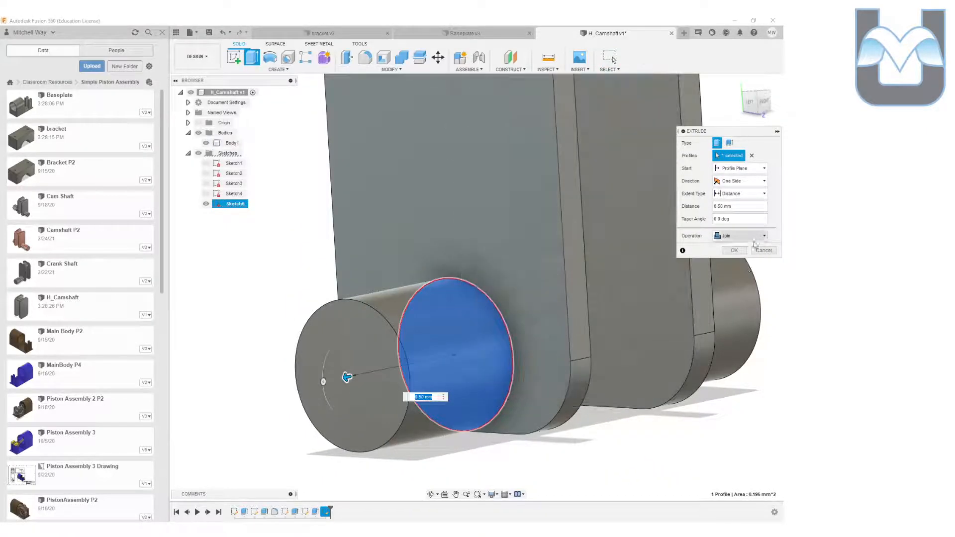
{"action": "left_click", "coordinate": [734, 250]}
- Start a sketch on the end face of the second shaft and hide the project data list
{"action": "left_click_drag", "start_coordinate": [759, 103], "coordinate": [772, 104]}
{"action": "left_click", "coordinate": [231, 58]}
{"action": "left_click", "coordinate": [393, 355]}
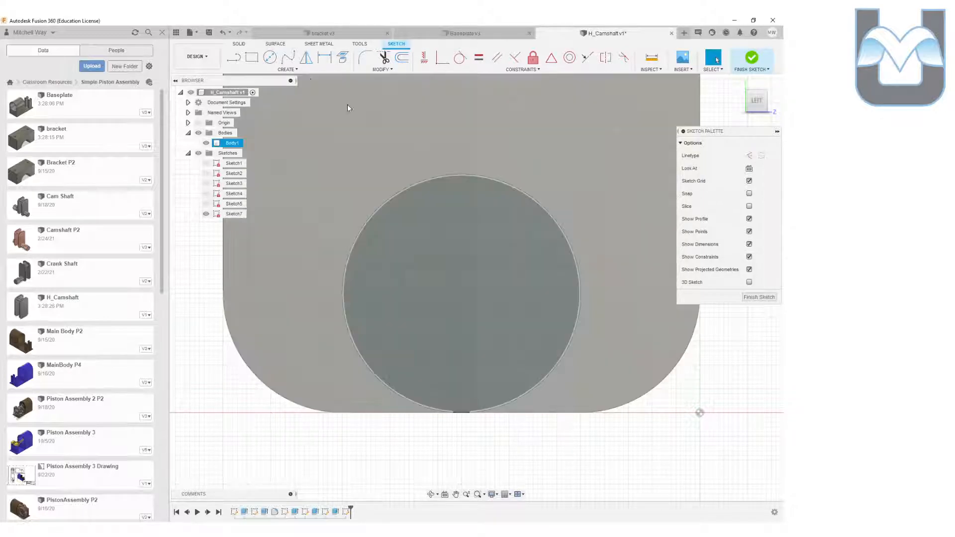
{"action": "left_click", "coordinate": [287, 69]}
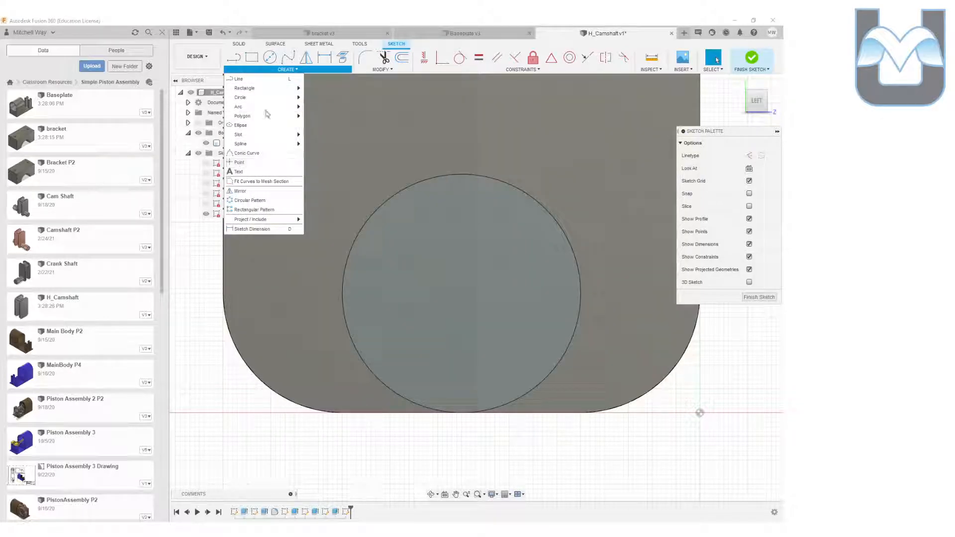
{"action": "left_click", "coordinate": [176, 32]}
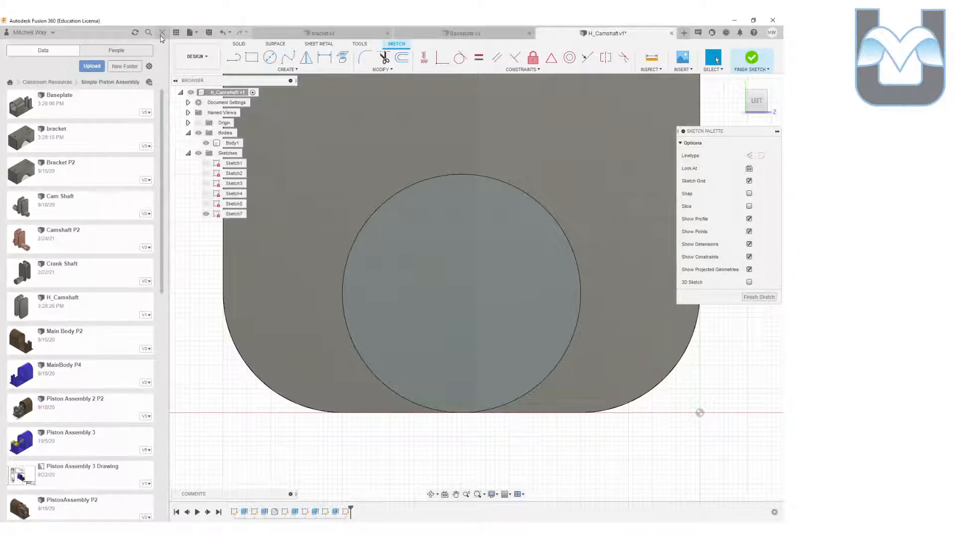
- Draw a six-sided circumscribed polygon centred on the shaft's end face with one side tangent to the circle's lowest point, and finish the sketch
{"action": "left_click", "coordinate": [117, 69]}
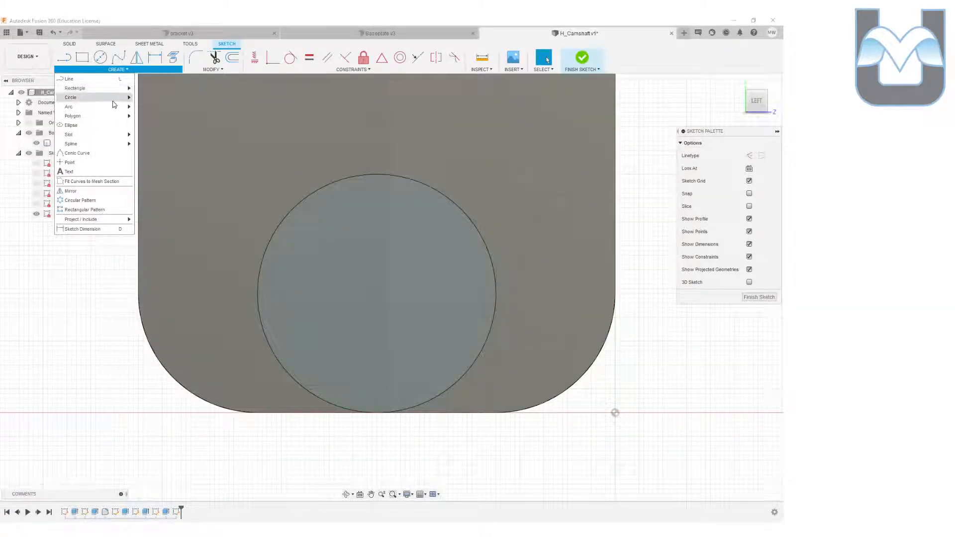
{"action": "mouse_move", "coordinate": [118, 91]}
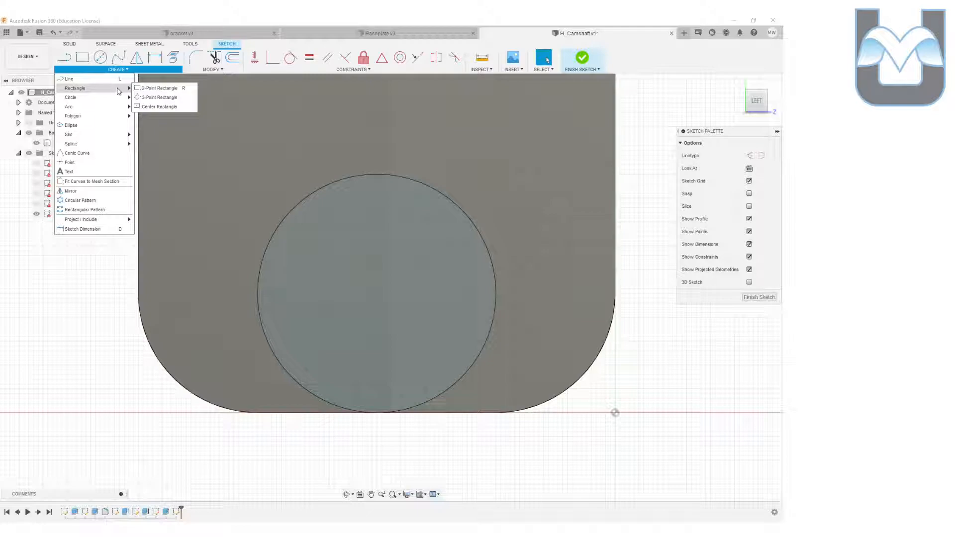
{"action": "mouse_move", "coordinate": [119, 116]}
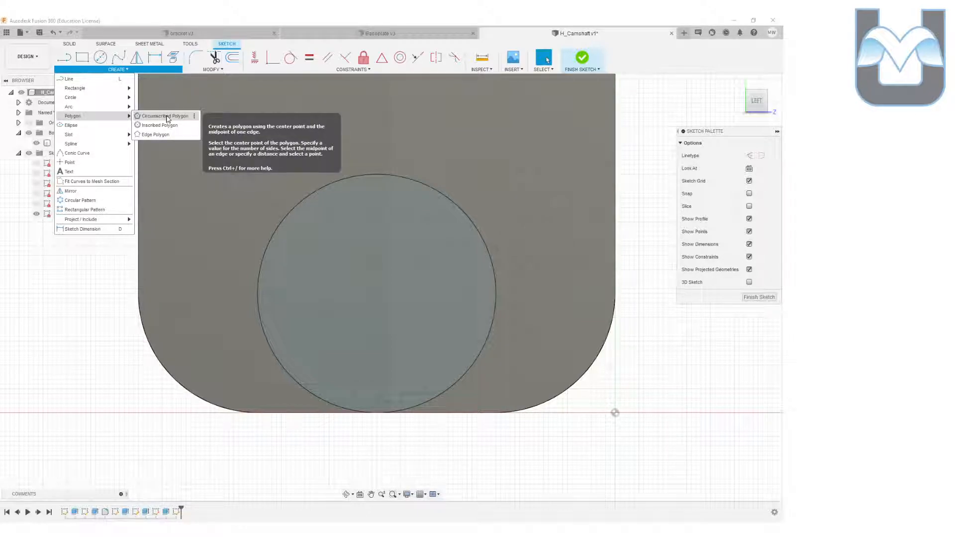
{"action": "left_click", "coordinate": [166, 116]}
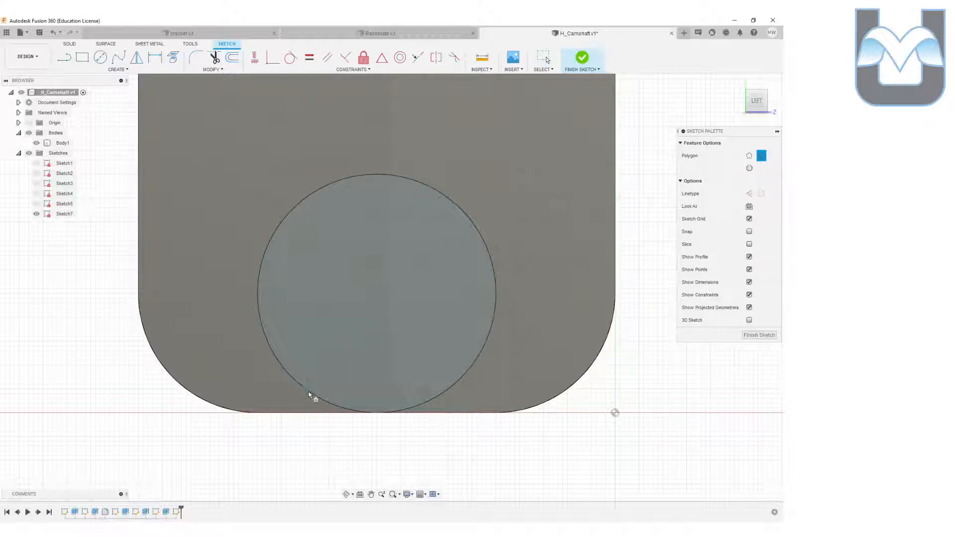
{"action": "left_click", "coordinate": [376, 296]}
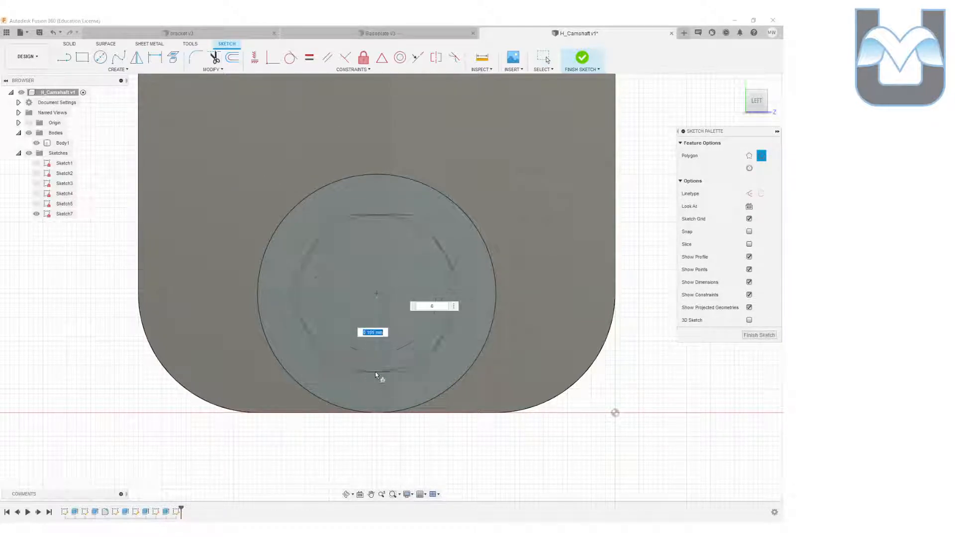
{"action": "left_click", "coordinate": [377, 412]}
{"action": "left_click_drag", "start_coordinate": [756, 101], "coordinate": [736, 111]}
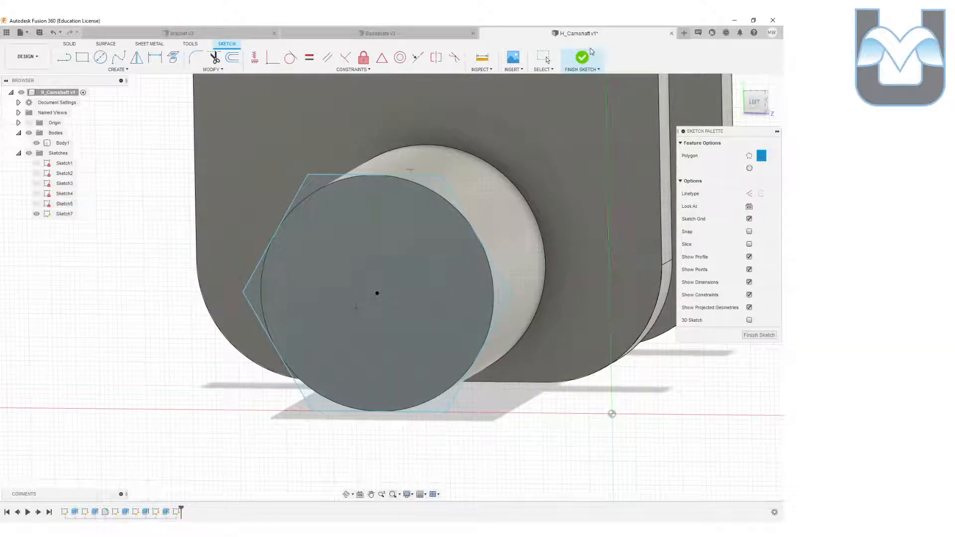
{"action": "left_click", "coordinate": [583, 58]}
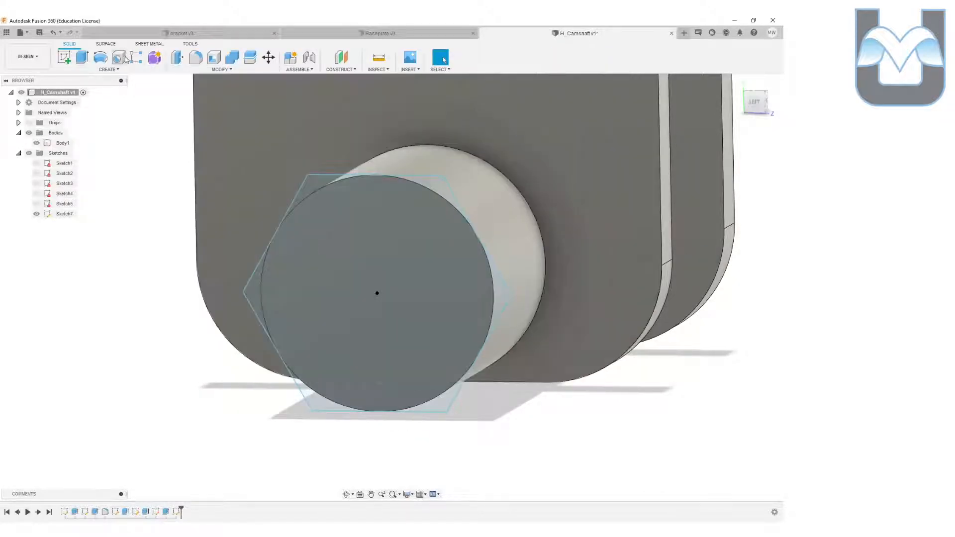
- Extrude all regions of the hexagon sketch on the shaft's end face outward by 0.5 mm
{"action": "left_click", "coordinate": [82, 57]}
{"action": "left_click", "coordinate": [257, 276]}
{"action": "left_click", "coordinate": [374, 295]}
{"action": "left_click", "coordinate": [312, 399]}
{"action": "left_click", "coordinate": [445, 405]}
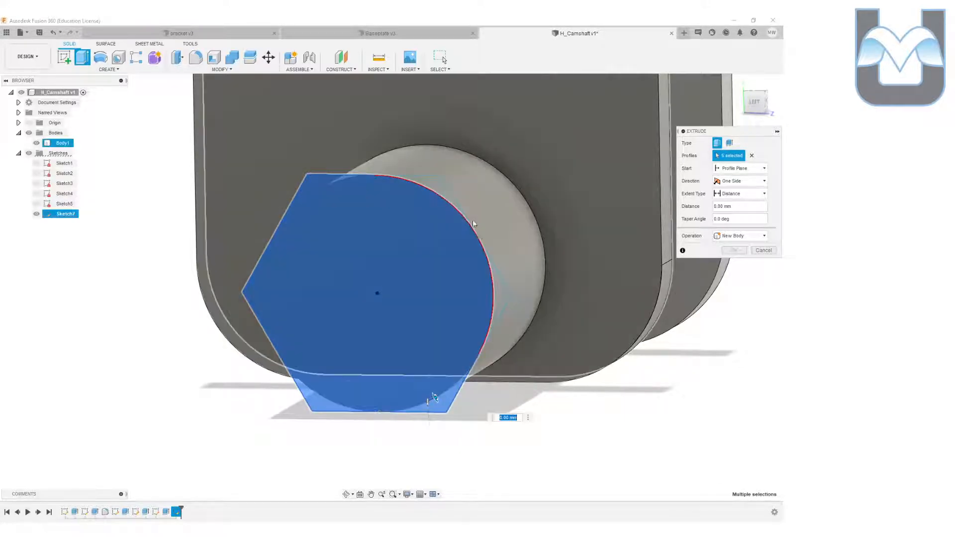
{"action": "left_click", "coordinate": [496, 299]}
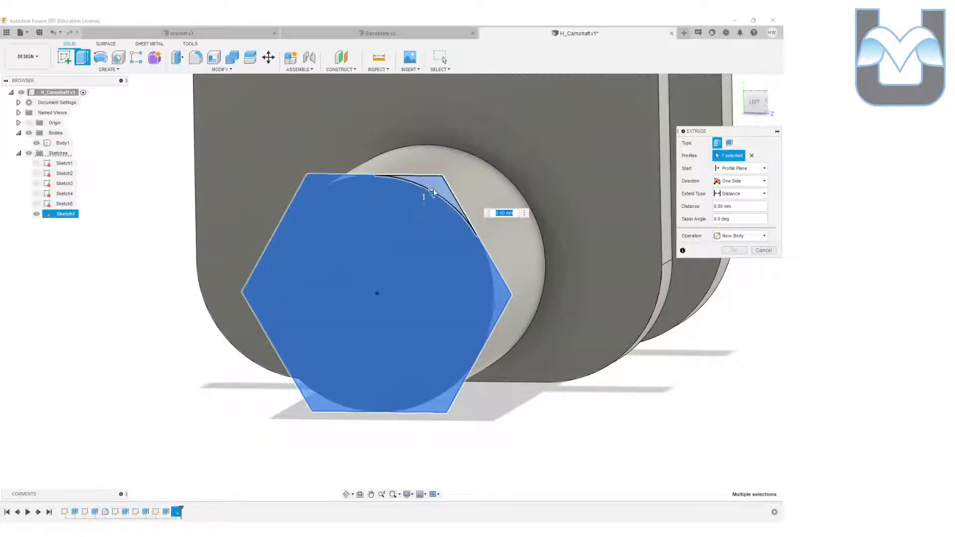
{"action": "left_click", "coordinate": [429, 194]}
{"action": "mouse_move", "coordinate": [352, 239]}
{"action": "left_mouse_down"}
{"action": "mouse_move", "coordinate": [316, 264]}
{"action": "mouse_move", "coordinate": [347, 242]}
{"action": "left_mouse_up"}
{"action": "type", "text": "0.5"}
{"action": "key", "text": "Return"}
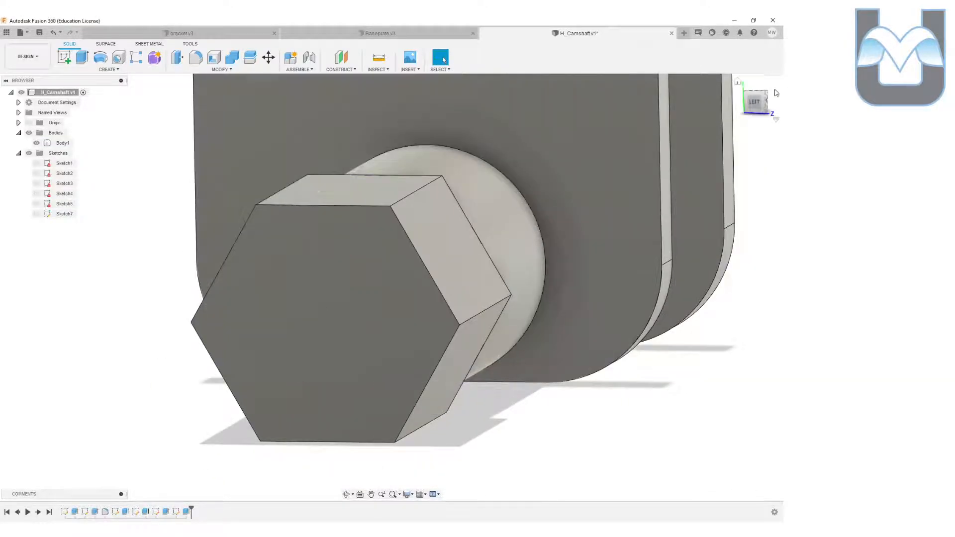
- Save the camshaft design as a new version with the description "User Saved"
{"action": "left_click", "coordinate": [742, 111]}
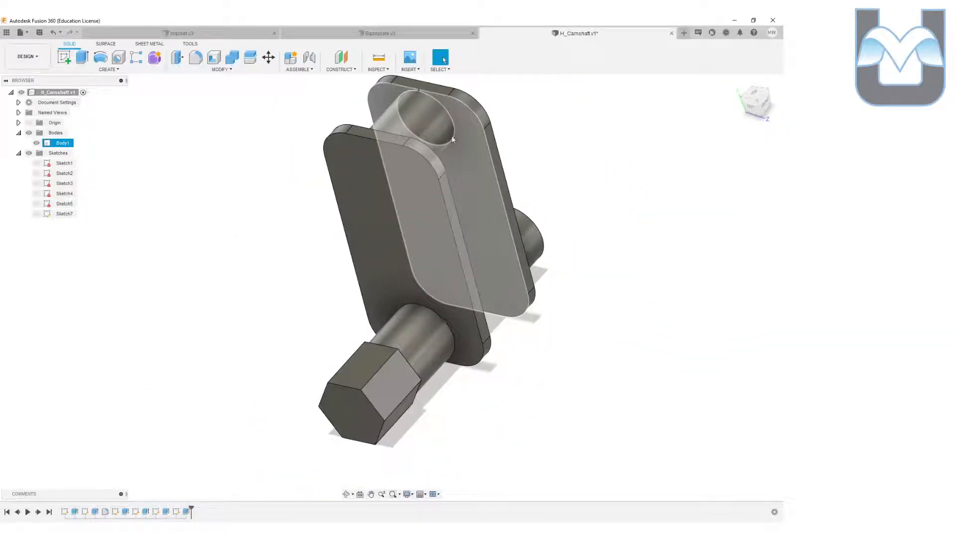
{"action": "left_click", "coordinate": [37, 34]}
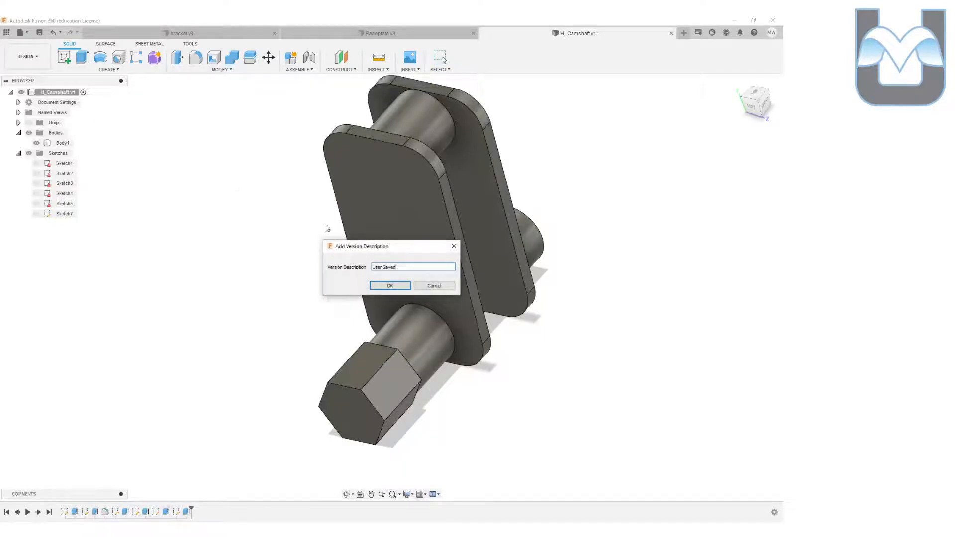
{"action": "left_click", "coordinate": [404, 285]}
- Create a new design and save it as H_Piston-Head in the Simple Piston Assembly folder
{"action": "left_click", "coordinate": [684, 33]}
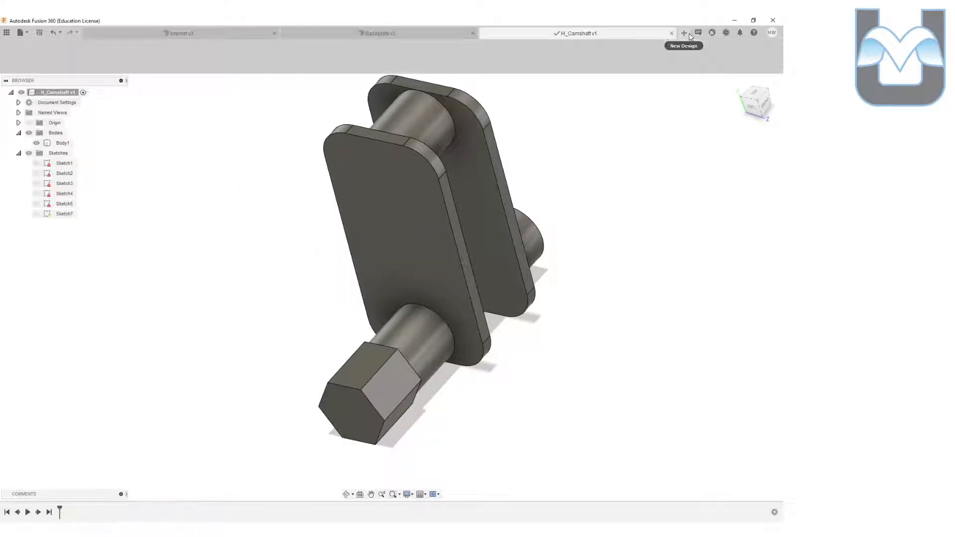
{"action": "left_click", "coordinate": [38, 35]}
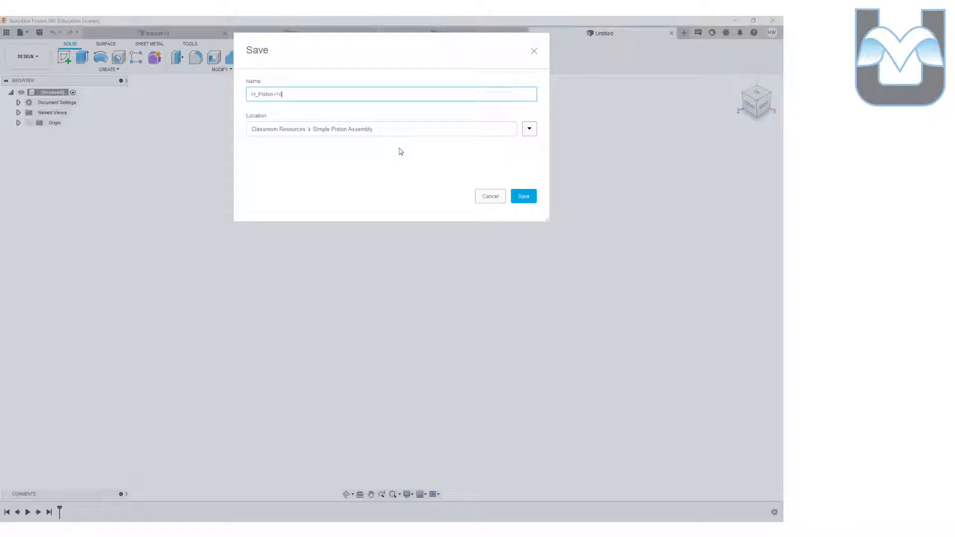
{"action": "key", "text": "Return"}
{"action": "left_click", "coordinate": [442, 58]}
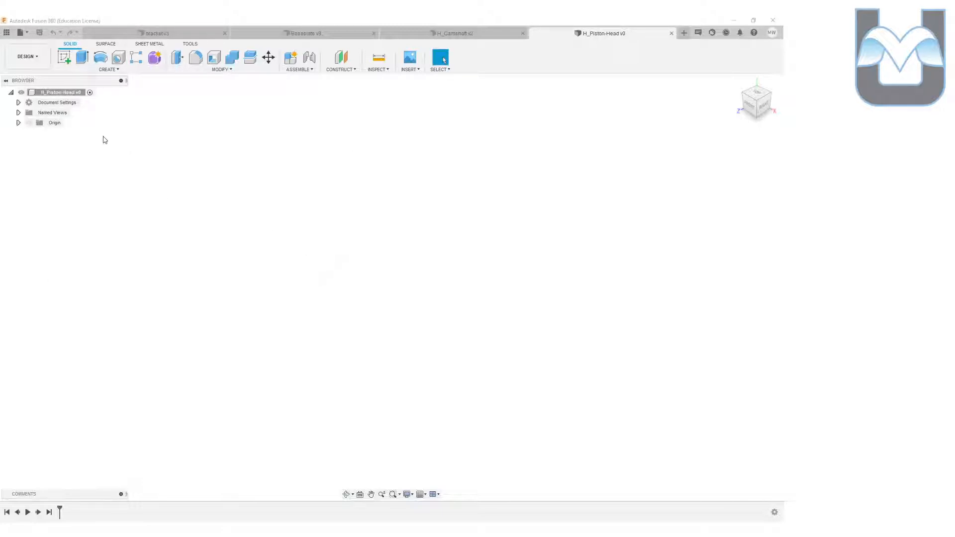
- Sketch a 2.5 mm diameter circle centred on the origin of the horizontal plane and finish the sketch
{"action": "left_click", "coordinate": [64, 57]}
{"action": "left_click", "coordinate": [393, 299]}
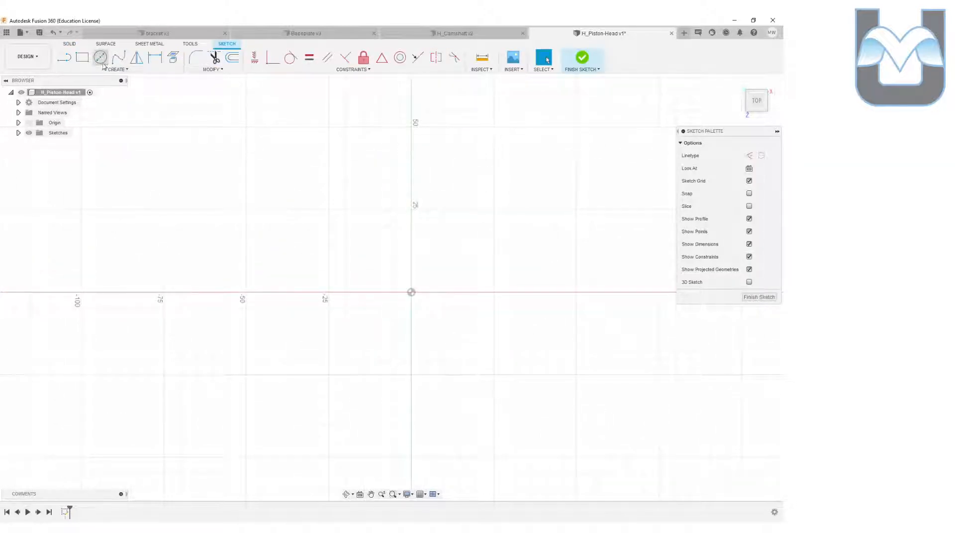
{"action": "key", "text": "c"}
{"action": "left_click", "coordinate": [411, 293]}
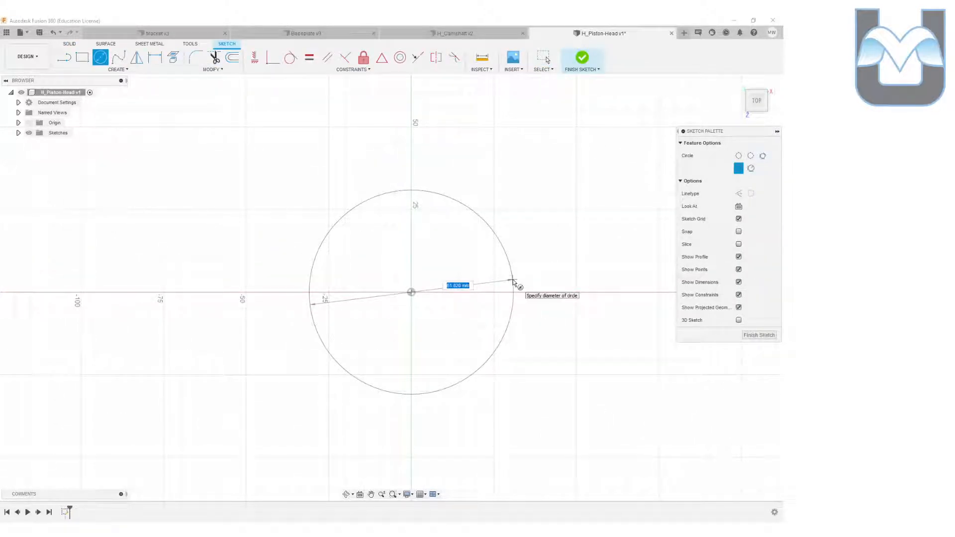
{"action": "type", "text": "2.5"}
{"action": "key", "text": "Return"}
{"action": "key", "text": "Escape"}
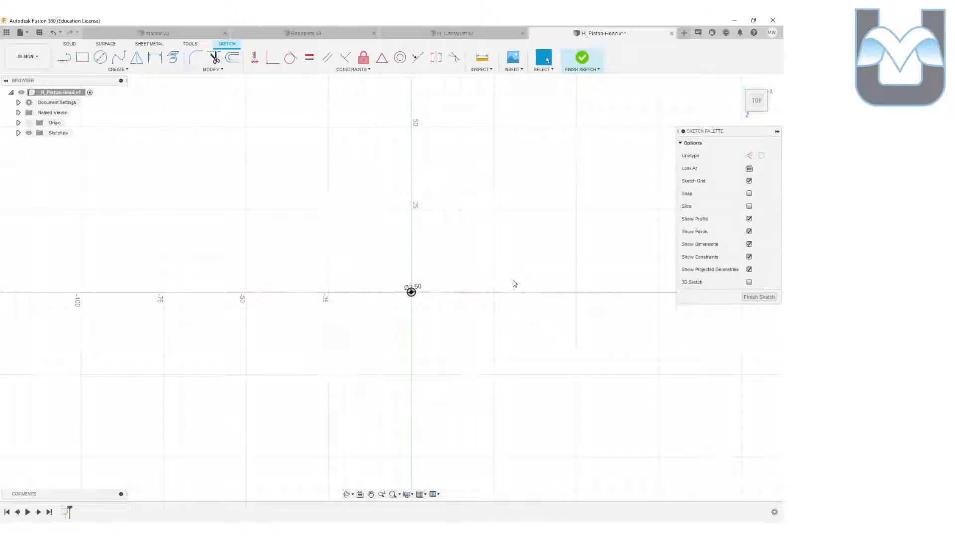
{"action": "scroll", "coordinate": [389, 273], "scroll_direction": "up", "scroll_amount": 10}
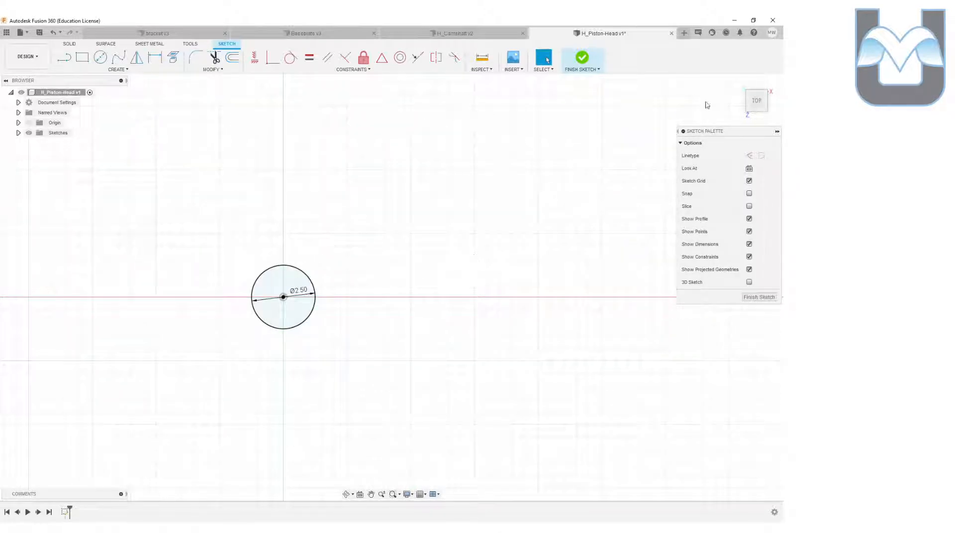
{"action": "left_click", "coordinate": [582, 60]}
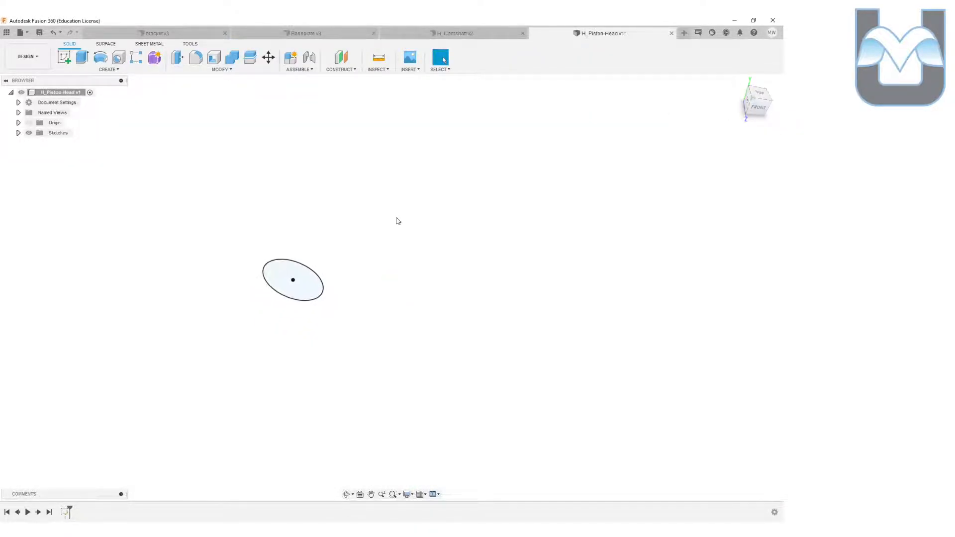
- Extrude the circle upward 1 mm as a new body
{"action": "left_click", "coordinate": [82, 57]}
{"action": "left_click_drag", "start_coordinate": [328, 304], "coordinate": [367, 271]}
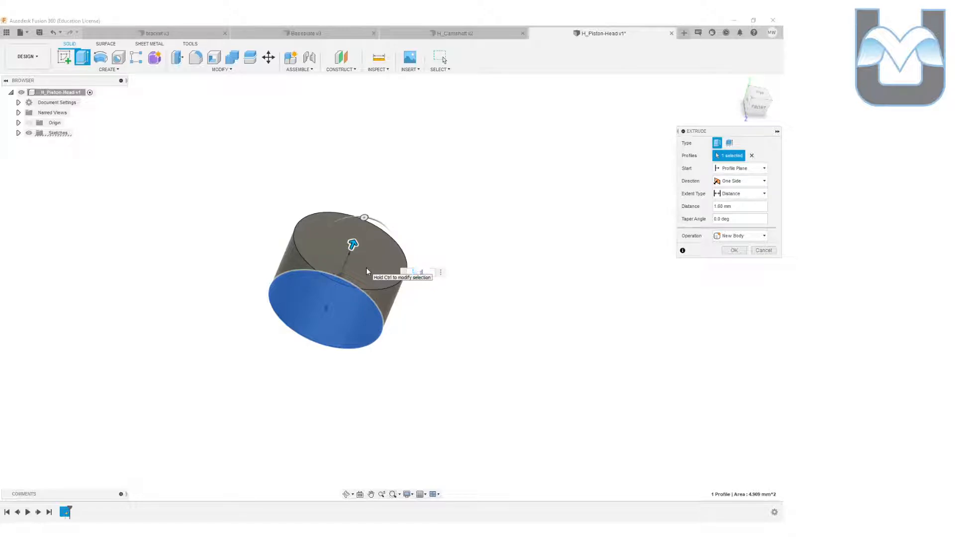
{"action": "key", "text": "Return"}
- Sketch on the cylinder's top face, offset its circular edge inward by 0.1 mm, and finish the sketch
{"action": "scroll", "coordinate": [334, 289], "scroll_direction": "up", "scroll_amount": 5}
{"action": "left_click", "coordinate": [63, 58]}
{"action": "left_click", "coordinate": [381, 229]}
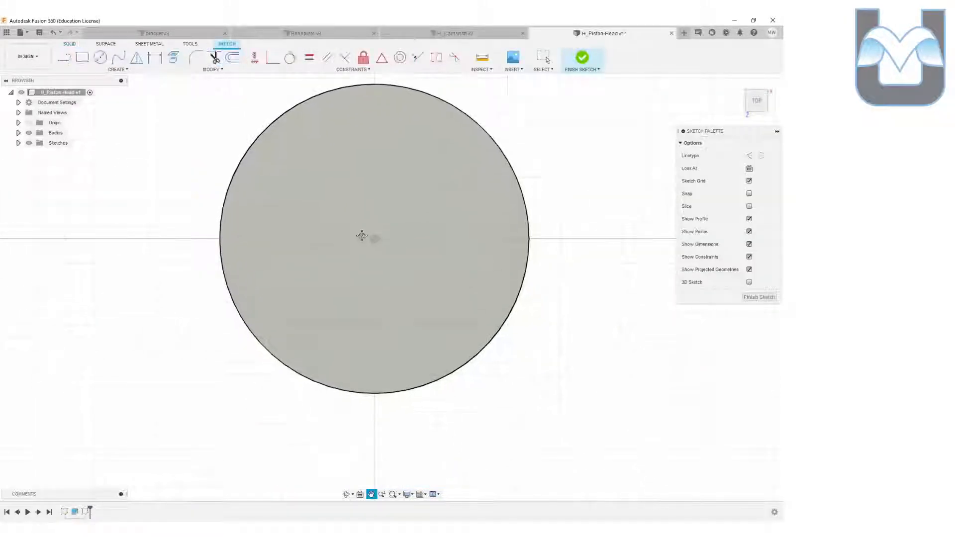
{"action": "key", "text": "o"}
{"action": "left_click", "coordinate": [282, 119]}
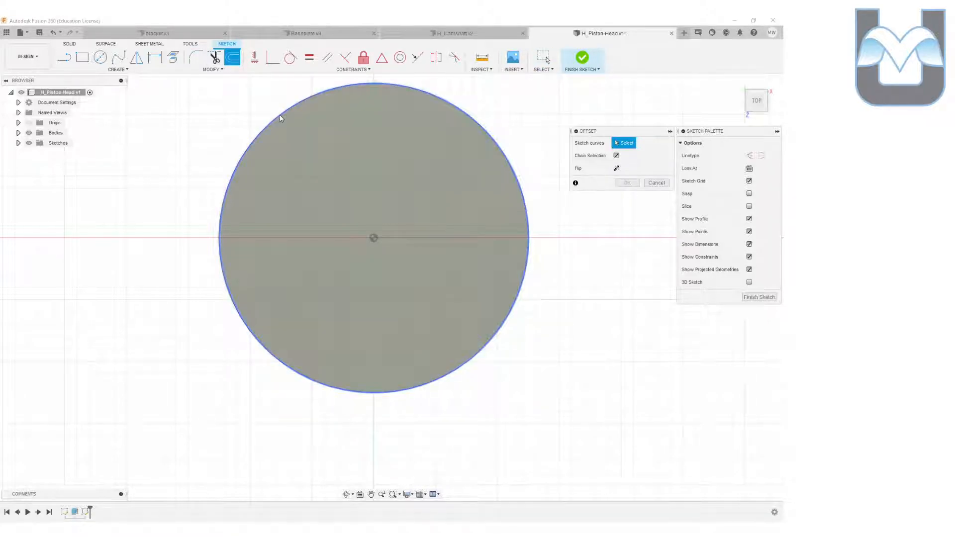
{"action": "scroll", "coordinate": [282, 104], "scroll_direction": "down", "scroll_amount": 2}
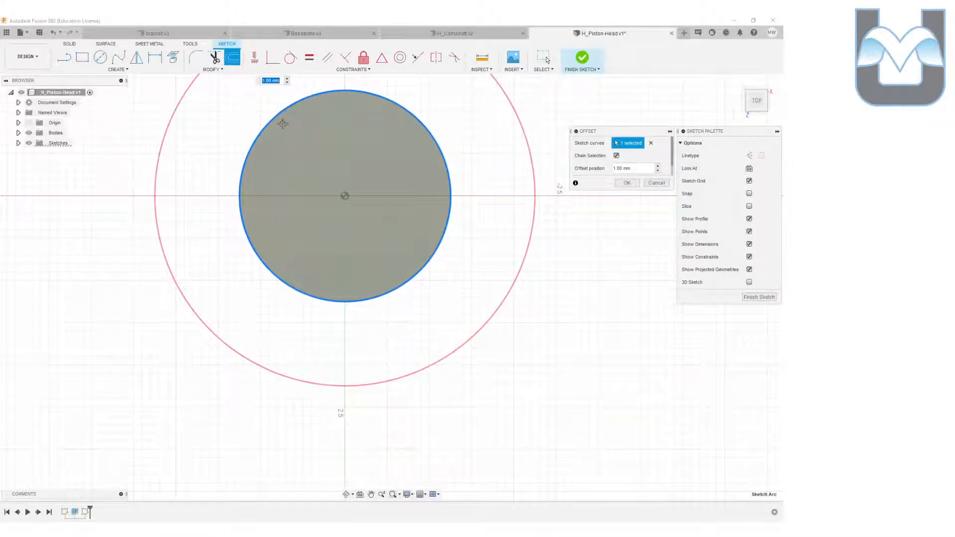
{"action": "middle_click_drag", "start_coordinate": [282, 116], "coordinate": [287, 181]}
{"action": "left_click_drag", "start_coordinate": [241, 104], "coordinate": [300, 184]}
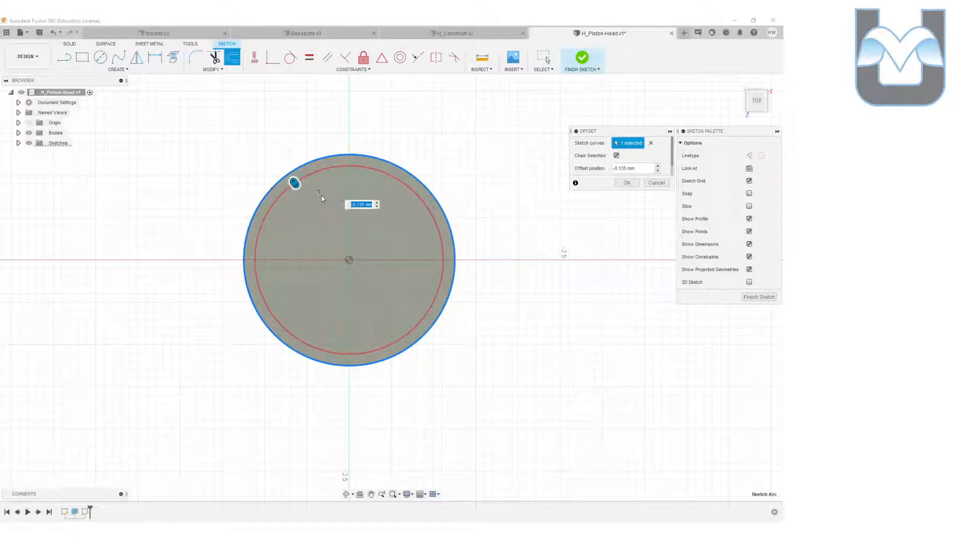
{"action": "scroll", "coordinate": [323, 202], "scroll_direction": "up", "scroll_amount": 3}
{"action": "type", "text": "-0.1"}
{"action": "key", "text": "Return"}
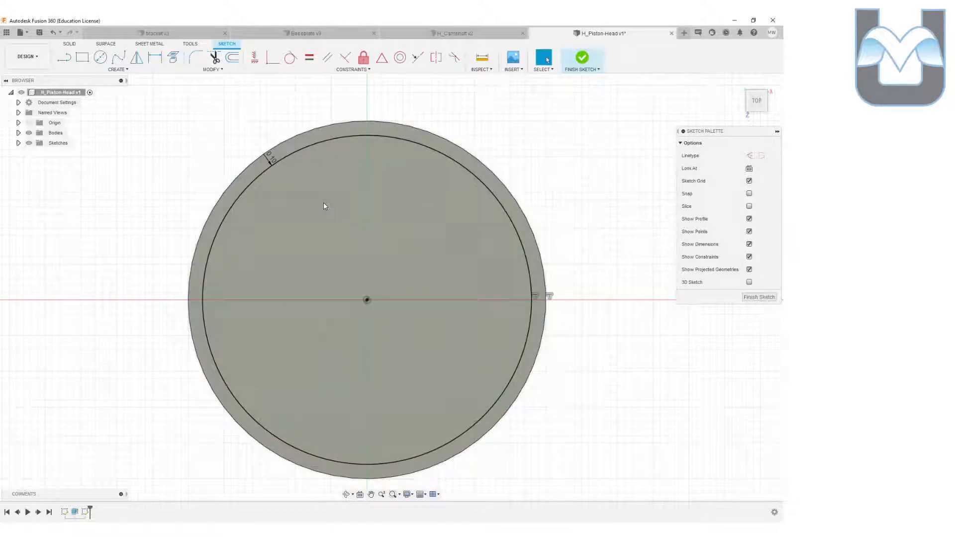
{"action": "left_click", "coordinate": [582, 57]}
- Cut the inner circle partway down into the cylinder with Extrude to form an open cup with a solid floor
{"action": "middle_click_drag", "start_coordinate": [321, 153], "coordinate": [320, 143], "text": "shift"}
{"action": "left_click", "coordinate": [84, 58]}
{"action": "left_click", "coordinate": [349, 246]}
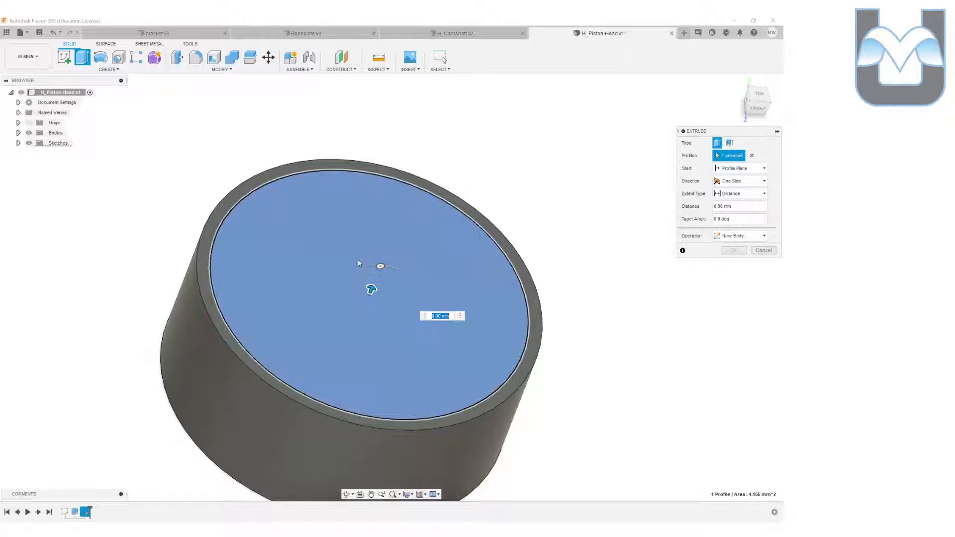
{"action": "left_click_drag", "start_coordinate": [373, 286], "coordinate": [350, 333]}
{"action": "left_click", "coordinate": [734, 263]}
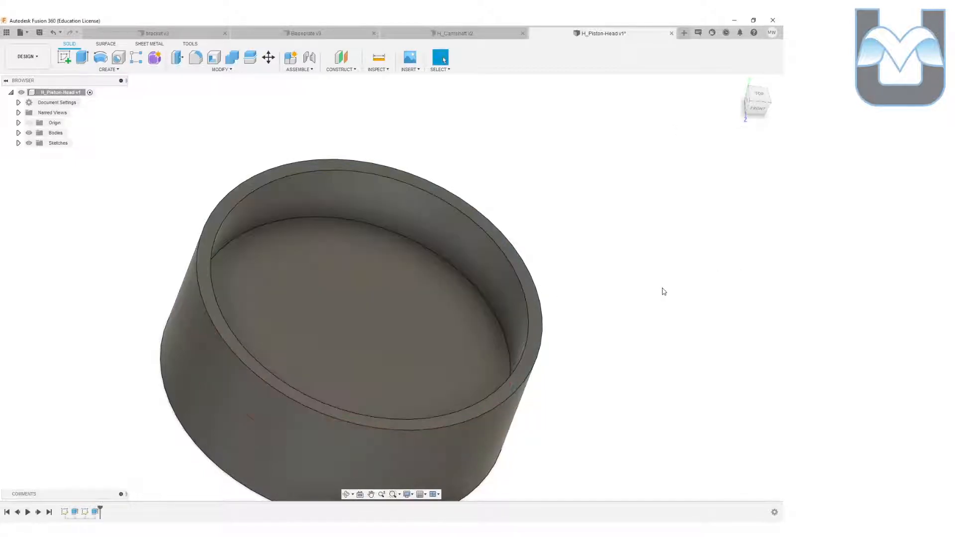
- Fillet the outer edge of the piston head's closed bottom face with a radius of about 0.12 mm
{"action": "left_click_drag", "start_coordinate": [753, 103], "coordinate": [750, 65]}
{"action": "middle_click_drag", "start_coordinate": [582, 303], "coordinate": [631, 217]}
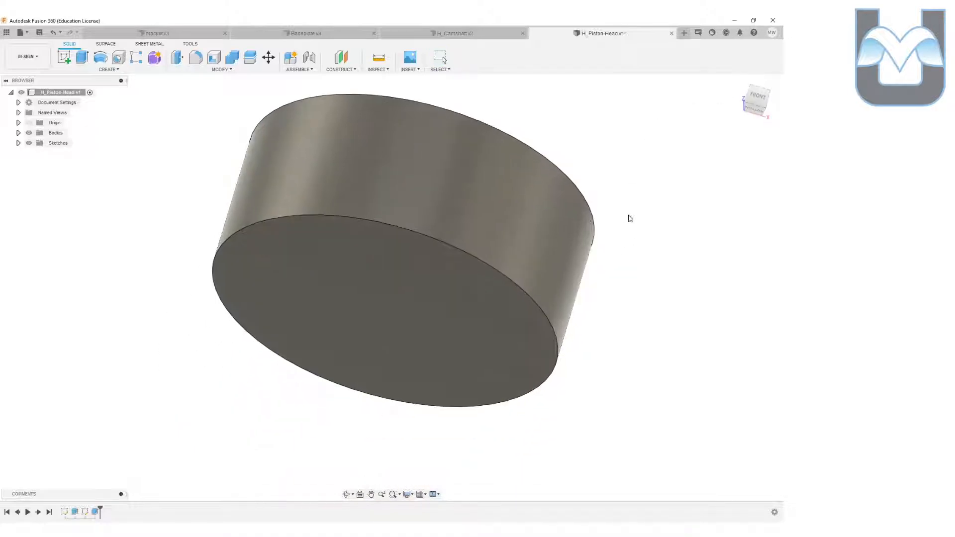
{"action": "scroll", "coordinate": [436, 228], "scroll_direction": "up", "scroll_amount": 3}
{"action": "left_click", "coordinate": [192, 60]}
{"action": "left_click", "coordinate": [227, 199]}
{"action": "mouse_move", "coordinate": [225, 200]}
{"action": "left_mouse_down"}
{"action": "mouse_move", "coordinate": [233, 188]}
{"action": "mouse_move", "coordinate": [222, 196]}
{"action": "left_mouse_up"}
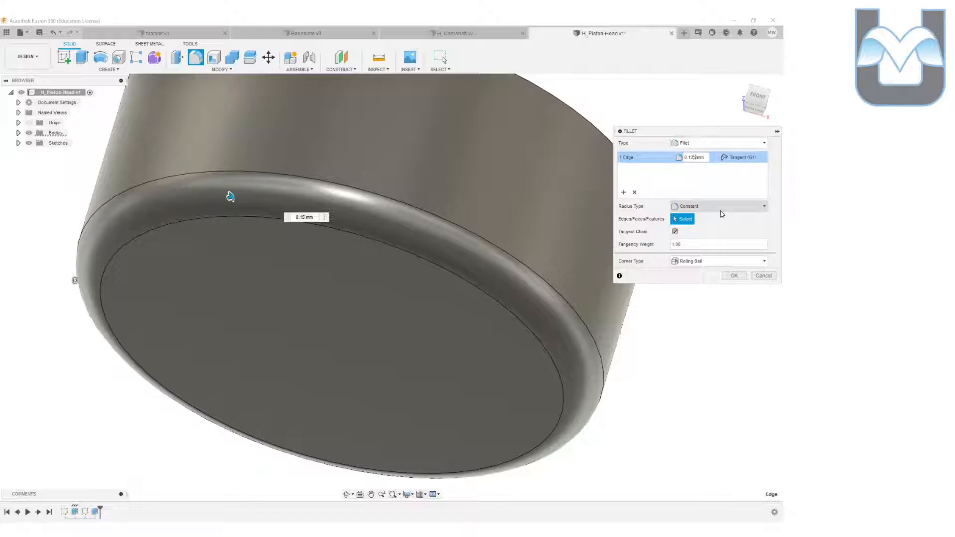
{"action": "key", "text": "Return"}
- Construct an axis through the piston head's outer cylindrical face
{"action": "middle_click_drag", "start_coordinate": [388, 284], "coordinate": [440, 244], "text": "shift"}
{"action": "scroll", "coordinate": [432, 256], "scroll_direction": "down", "scroll_amount": 5}
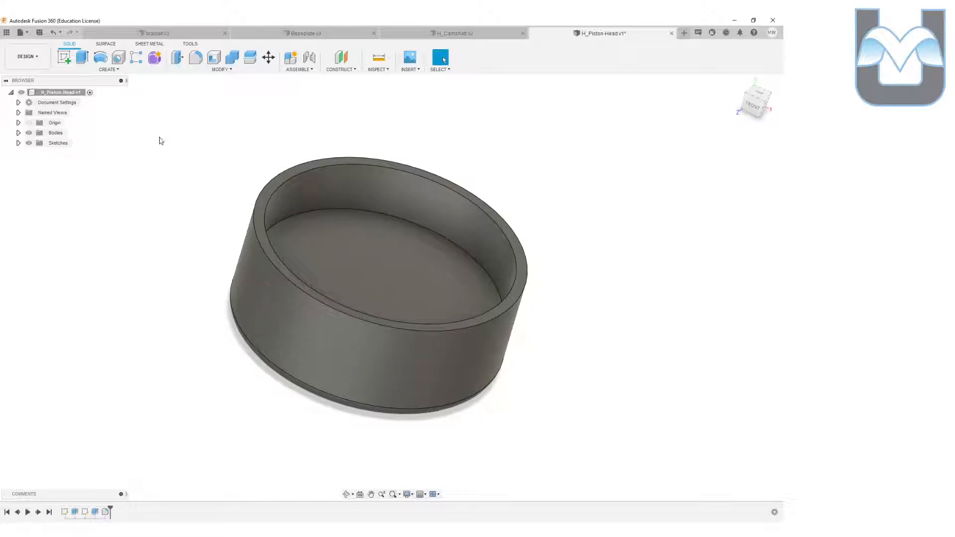
{"action": "left_click", "coordinate": [342, 70]}
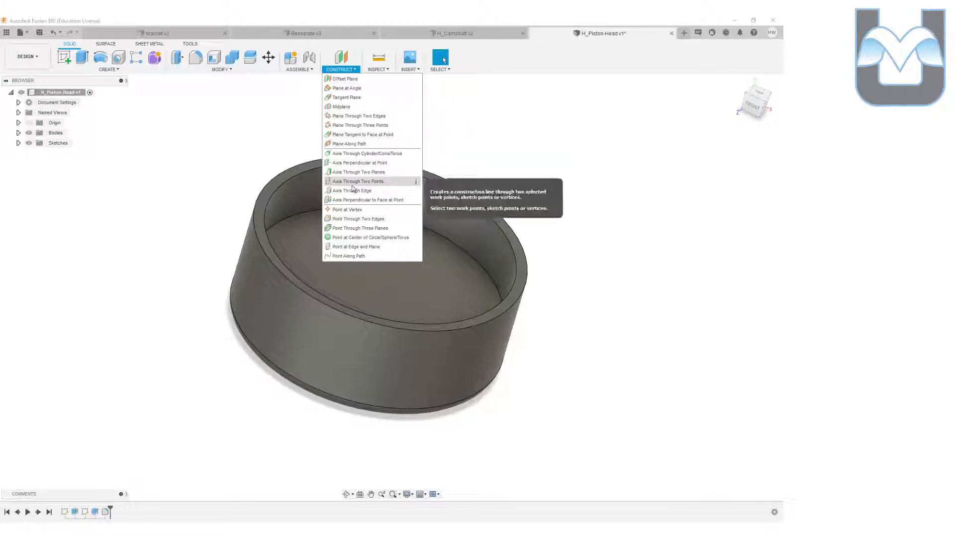
{"action": "left_click", "coordinate": [370, 154]}
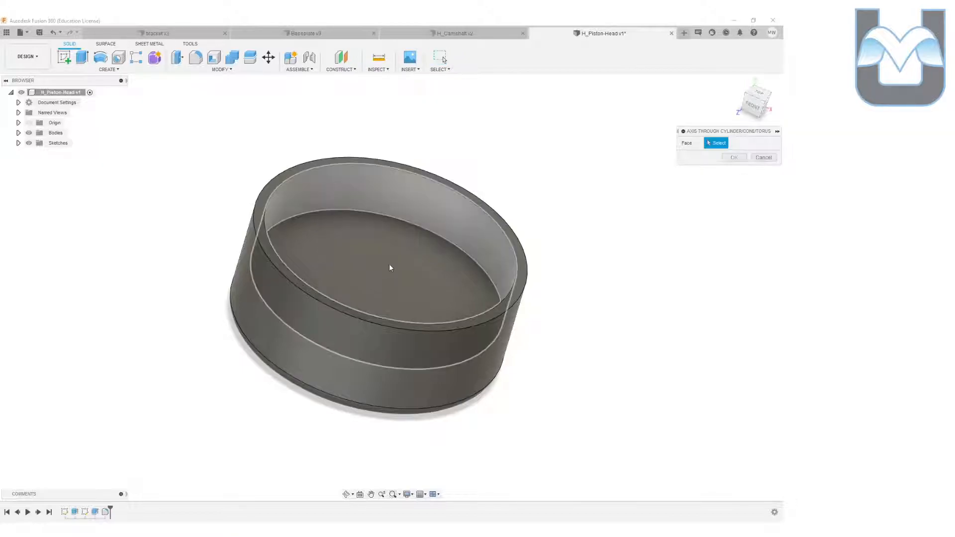
{"action": "left_click", "coordinate": [389, 350]}
{"action": "scroll", "coordinate": [408, 244], "scroll_direction": "up", "scroll_amount": 4}
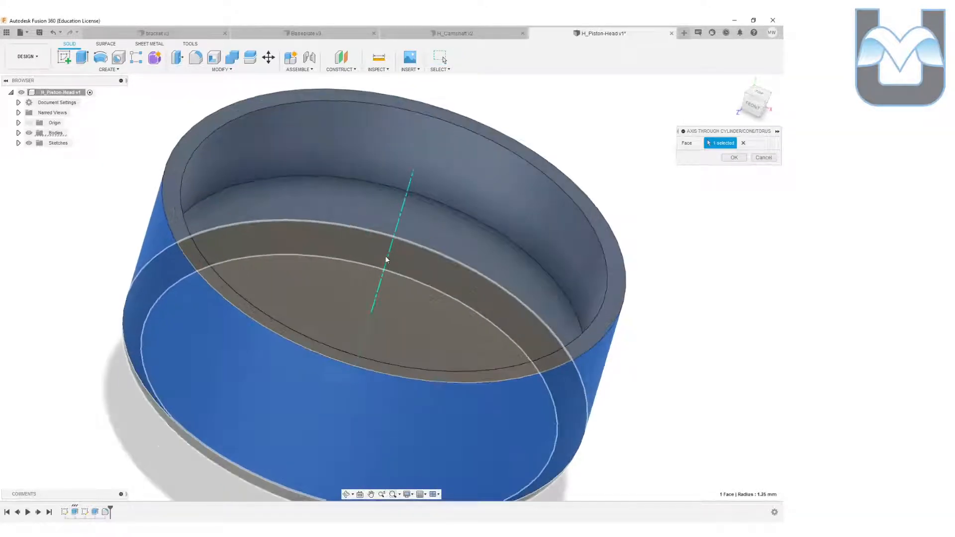
{"action": "left_click", "coordinate": [734, 158]}
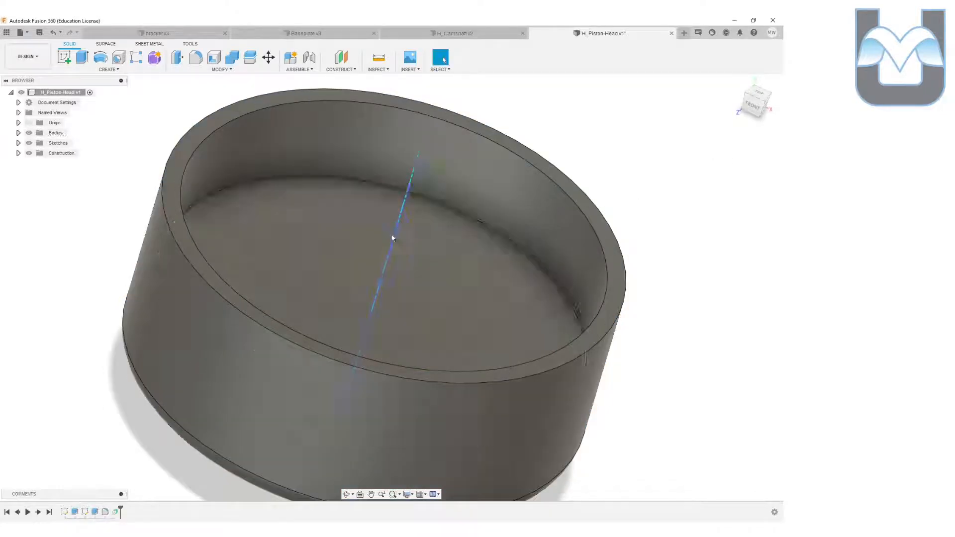
- Construct a plane at an angle of 0 degrees through the piston head's central axis
{"action": "middle_click_drag", "start_coordinate": [387, 285], "coordinate": [375, 262], "text": "shift"}
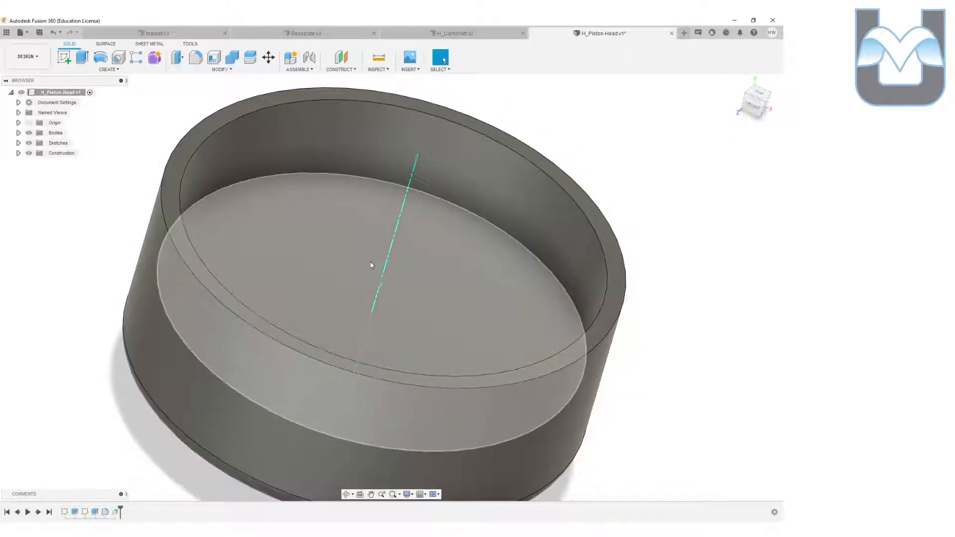
{"action": "left_click", "coordinate": [342, 69]}
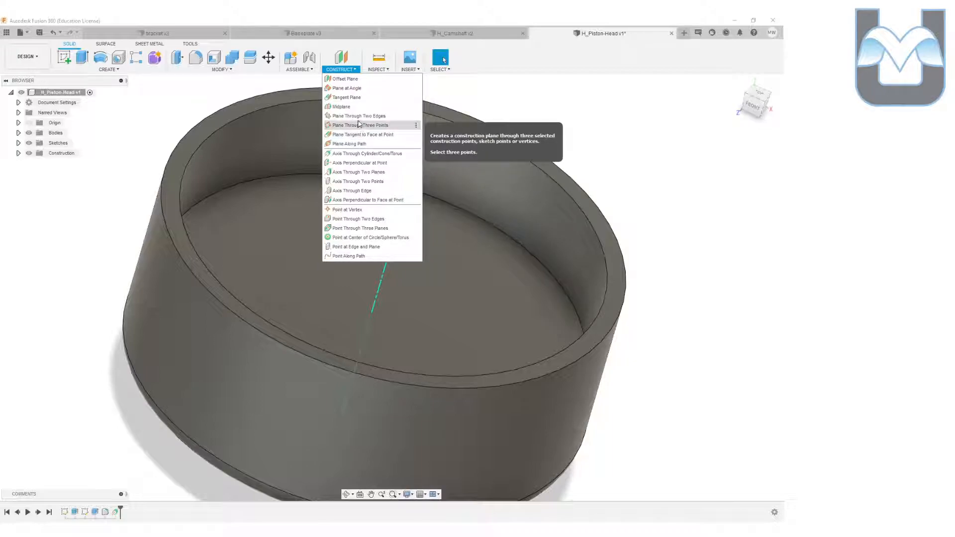
{"action": "left_click", "coordinate": [356, 90]}
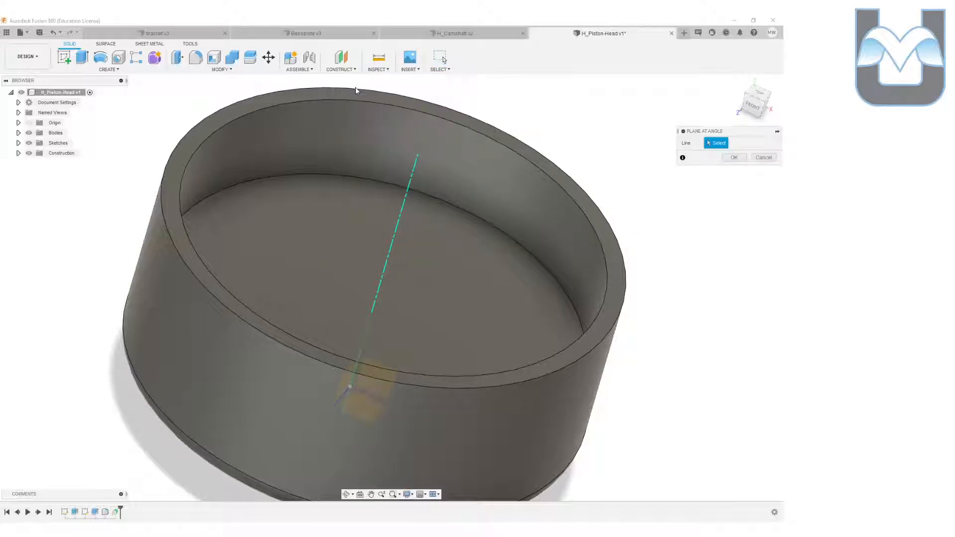
{"action": "left_click", "coordinate": [399, 220]}
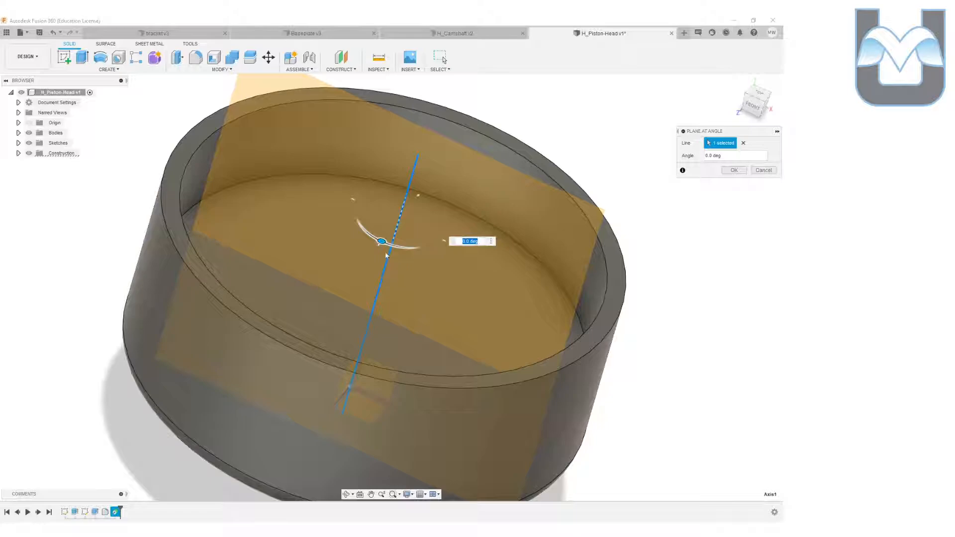
{"action": "left_click_drag", "start_coordinate": [757, 105], "coordinate": [745, 125]}
{"action": "middle_click_drag", "start_coordinate": [415, 192], "coordinate": [445, 119], "text": "shift"}
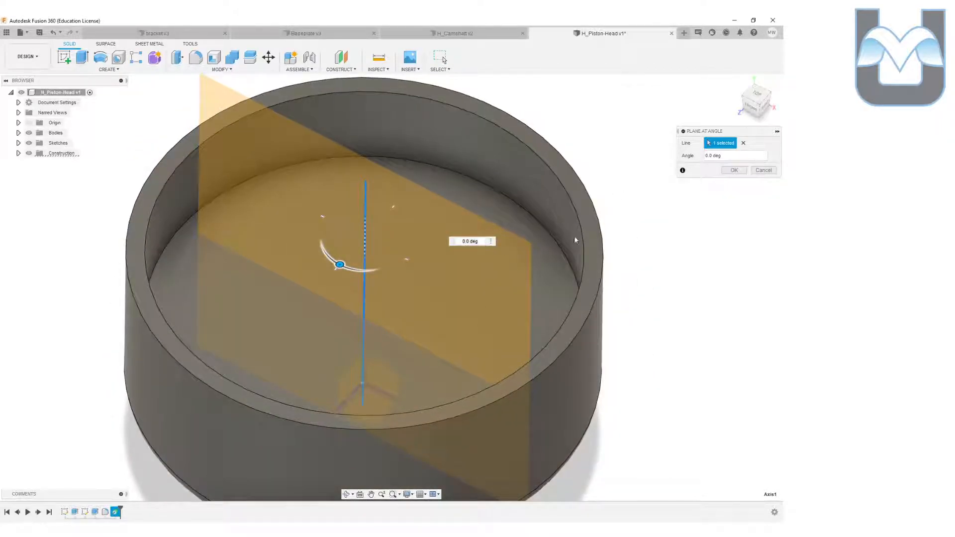
{"action": "left_click", "coordinate": [725, 171]}
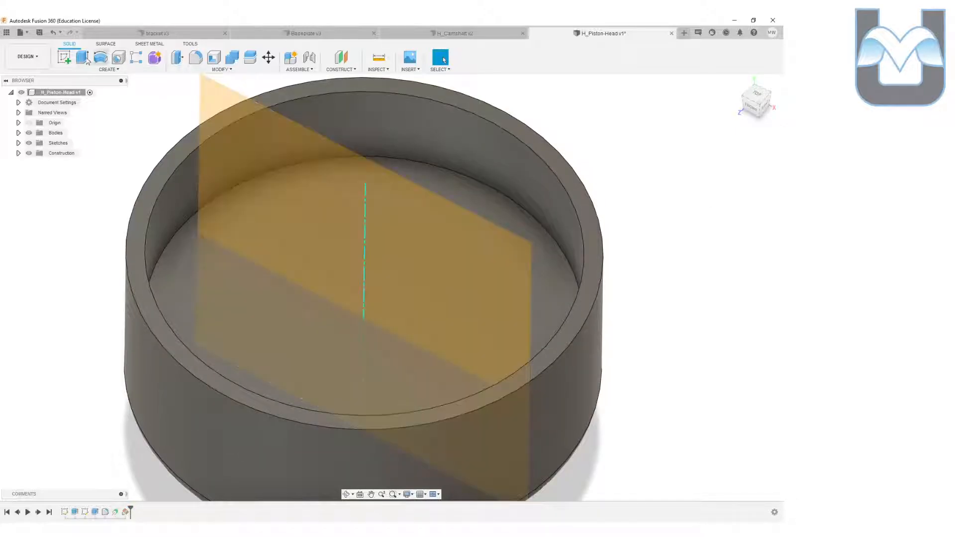
- Start a sketch on the construction plane through the central axis and project the piston head's inner rim edge into it
{"action": "left_click", "coordinate": [65, 58]}
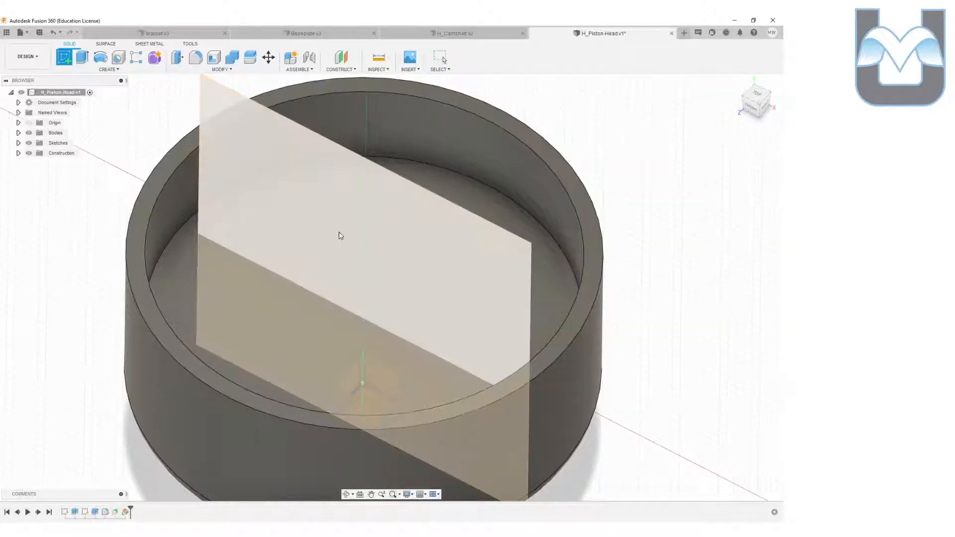
{"action": "left_click", "coordinate": [467, 241]}
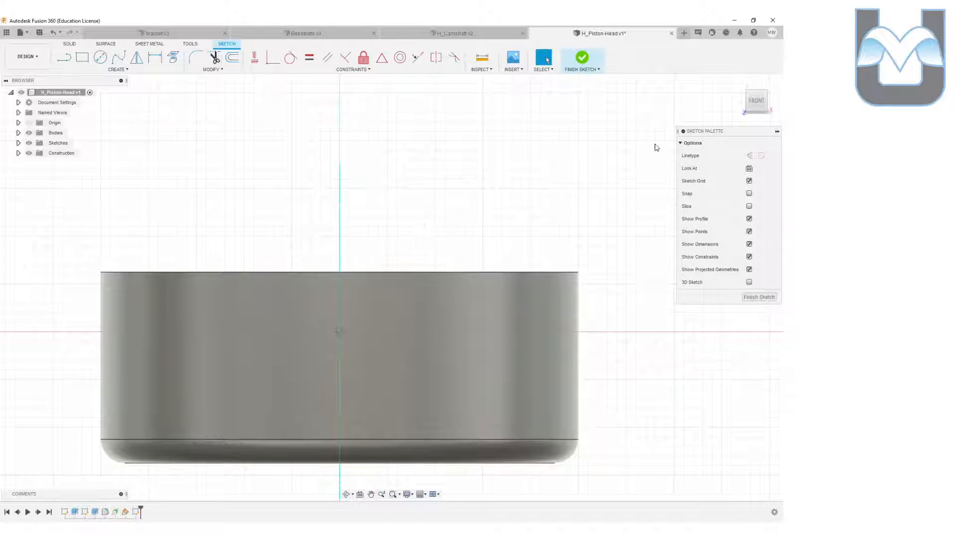
{"action": "left_click", "coordinate": [759, 106]}
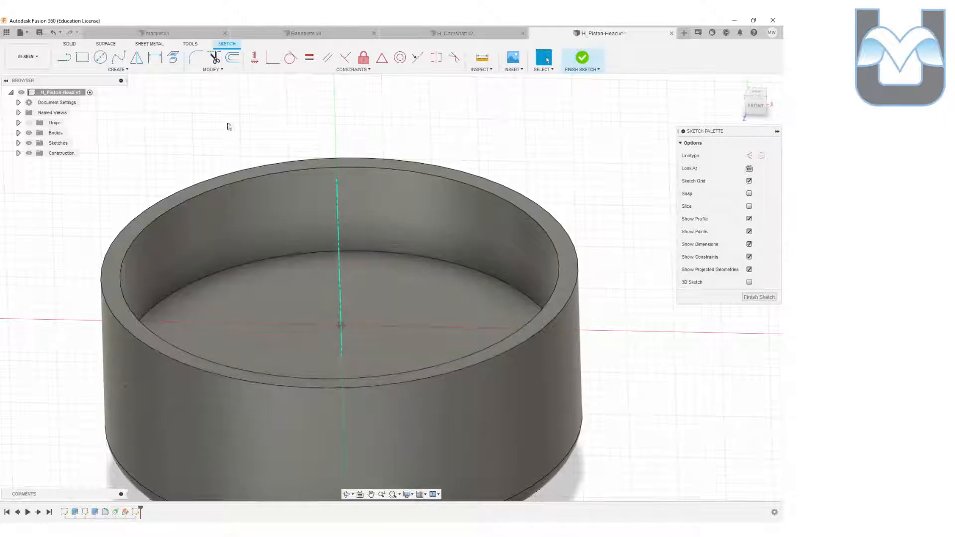
{"action": "left_click", "coordinate": [173, 57]}
{"action": "left_click", "coordinate": [198, 356]}
{"action": "scroll", "coordinate": [265, 276], "scroll_direction": "up", "scroll_amount": 5}
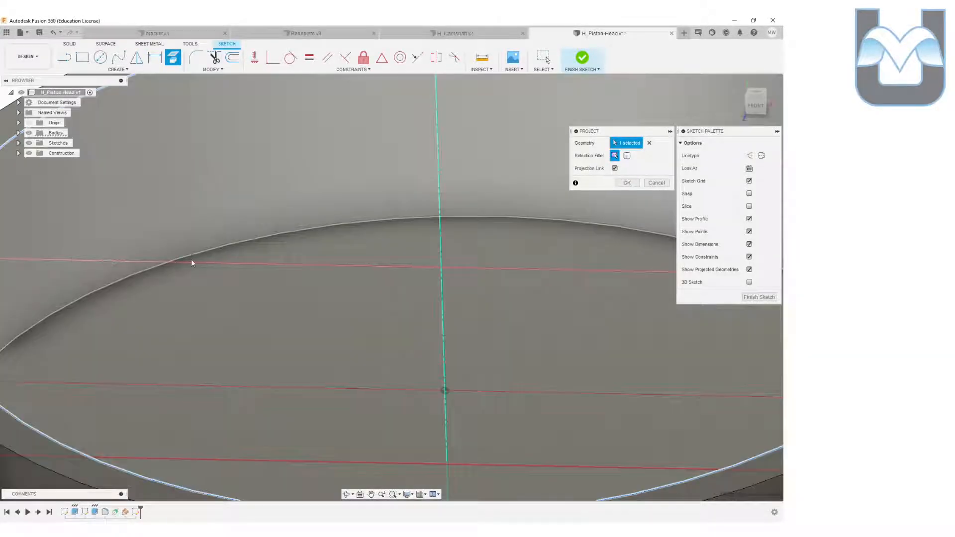
{"action": "scroll", "coordinate": [177, 260], "scroll_direction": "down", "scroll_amount": 2}
{"action": "left_click", "coordinate": [626, 182]}
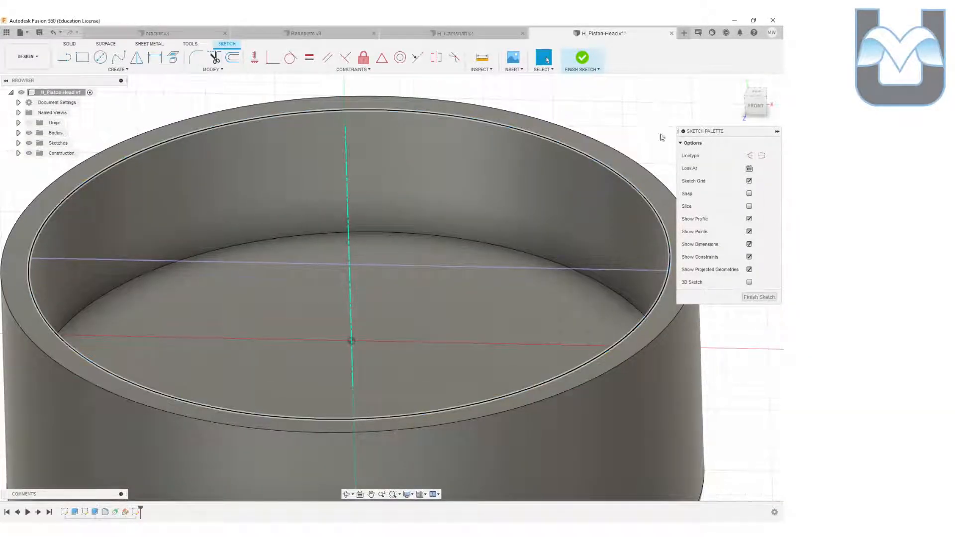
- Draw a 0.50 mm diameter circle centred where the projected rim line meets the central axis, and finish the sketch
{"action": "left_click_drag", "start_coordinate": [761, 100], "coordinate": [757, 93]}
{"action": "left_click", "coordinate": [755, 102]}
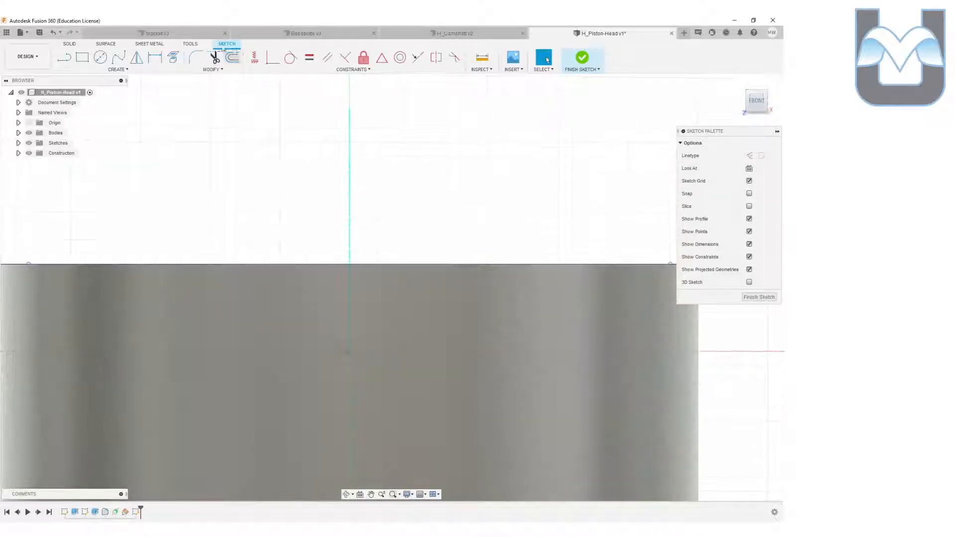
{"action": "left_click", "coordinate": [107, 53]}
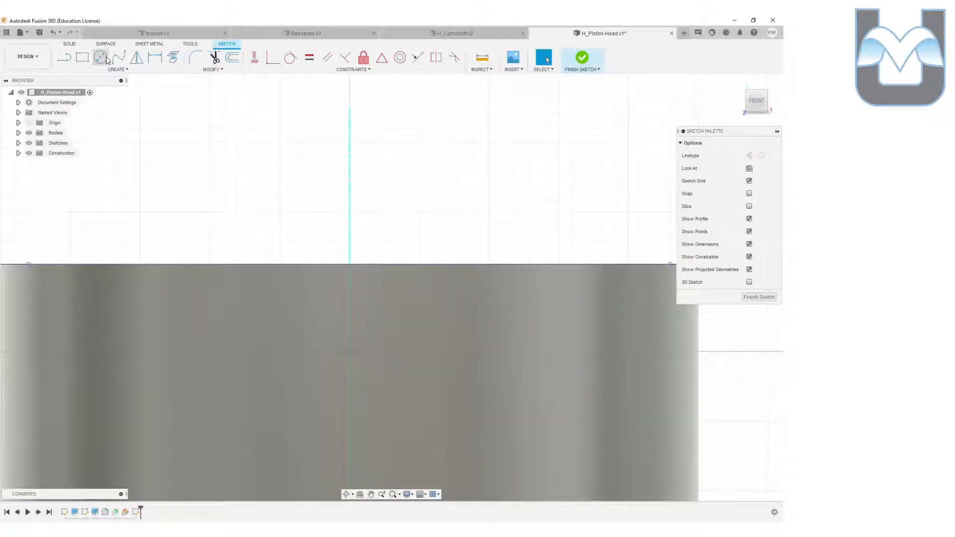
{"action": "left_click", "coordinate": [350, 264]}
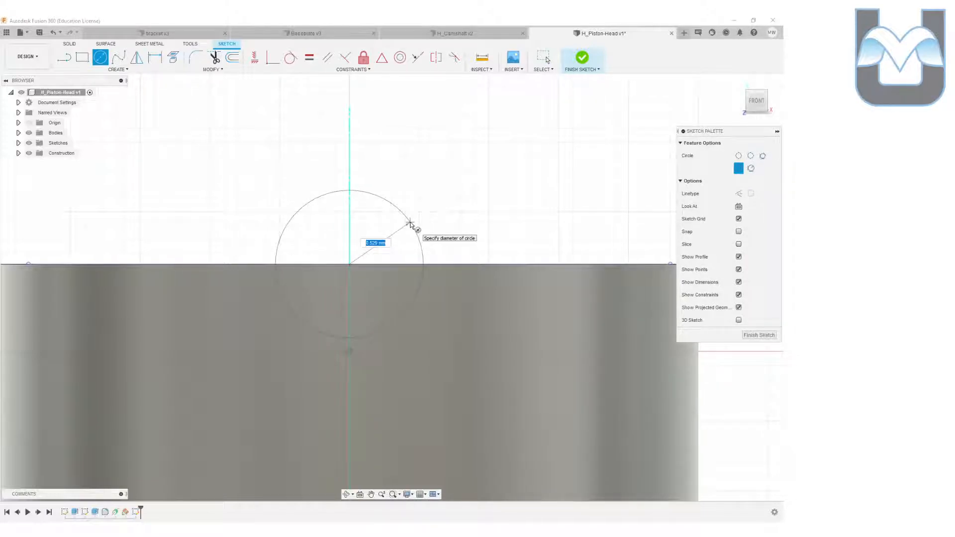
{"action": "key", "text": "Return"}
{"action": "key", "text": "Escape"}
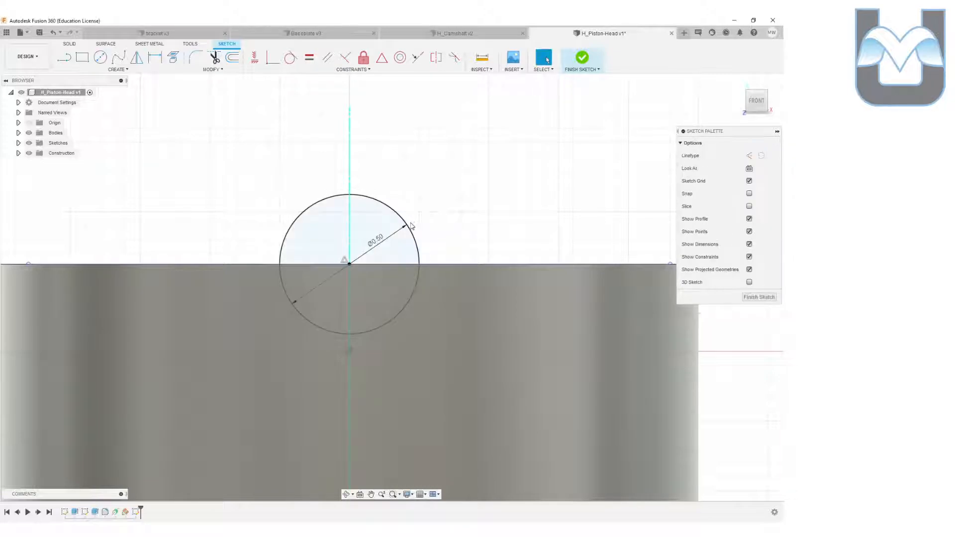
{"action": "left_click", "coordinate": [736, 81]}
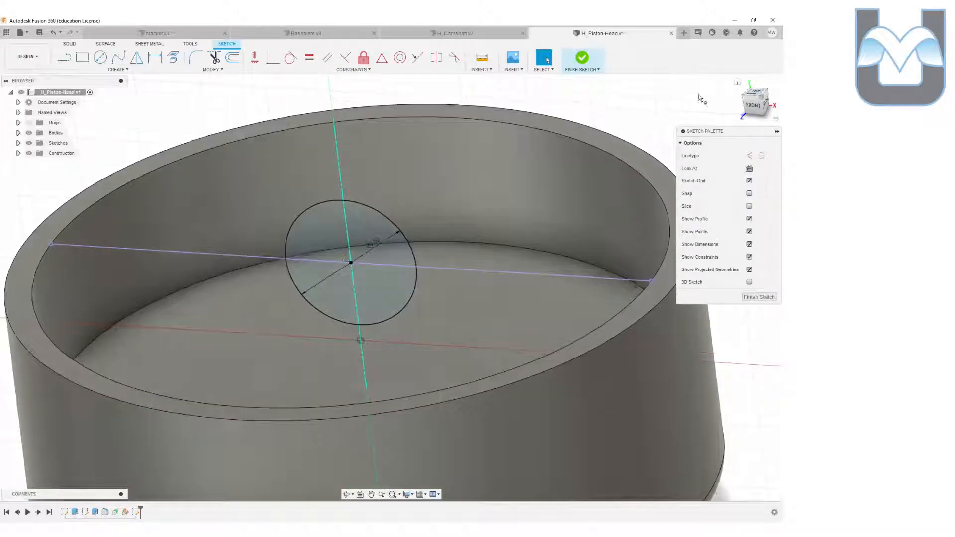
{"action": "left_click", "coordinate": [580, 58]}
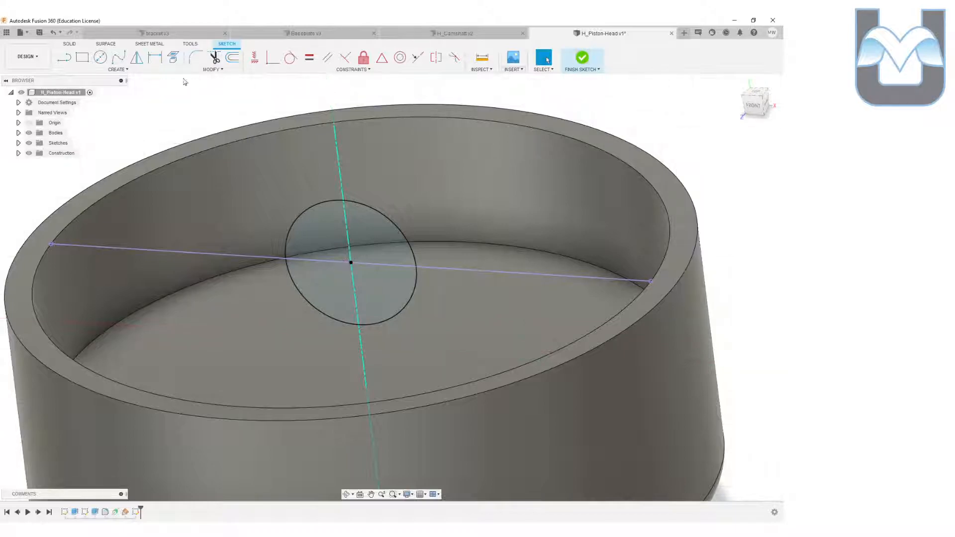
- Extrude both halves of the circle symmetrically by a distance of 0.125 mm as a new body
{"action": "left_click", "coordinate": [78, 58]}
{"action": "left_click", "coordinate": [351, 234]}
{"action": "left_click", "coordinate": [354, 289]}
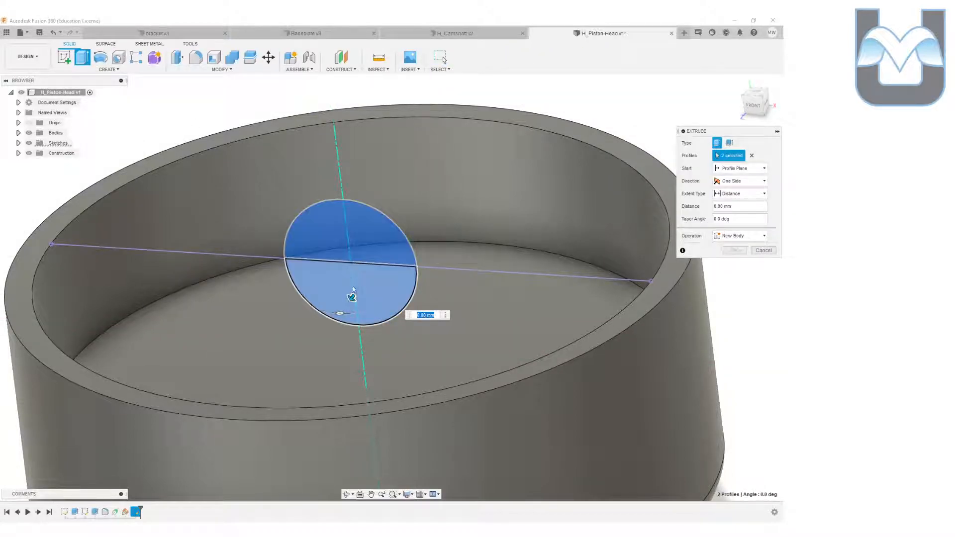
{"action": "left_click_drag", "start_coordinate": [342, 312], "coordinate": [337, 316]}
{"action": "left_click", "coordinate": [740, 194]}
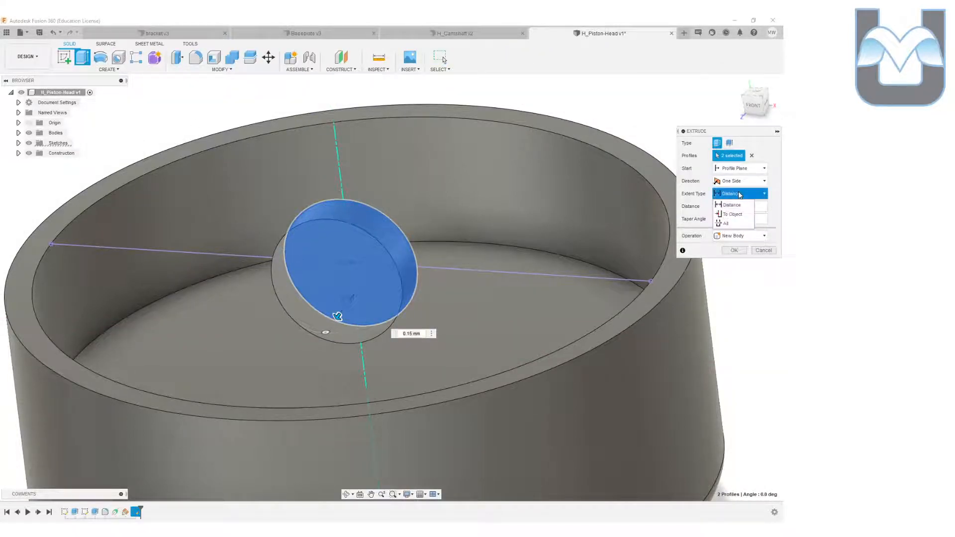
{"action": "left_click", "coordinate": [731, 205]}
{"action": "left_click", "coordinate": [740, 181]}
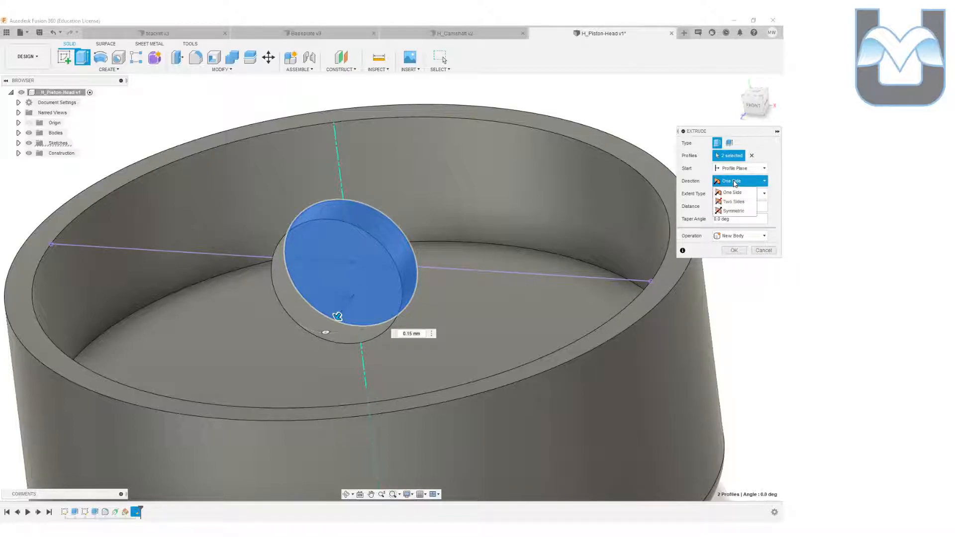
{"action": "left_click", "coordinate": [732, 211]}
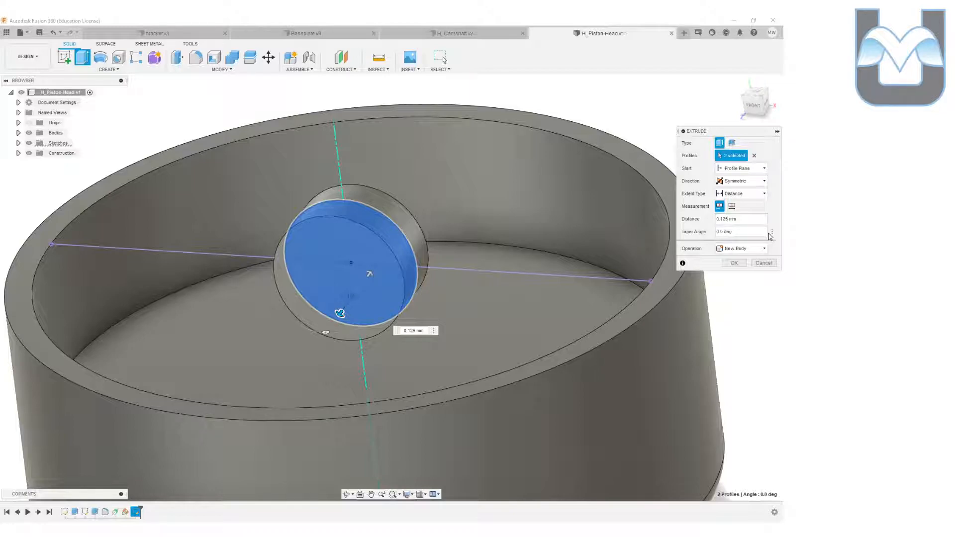
{"action": "key", "text": "Return"}
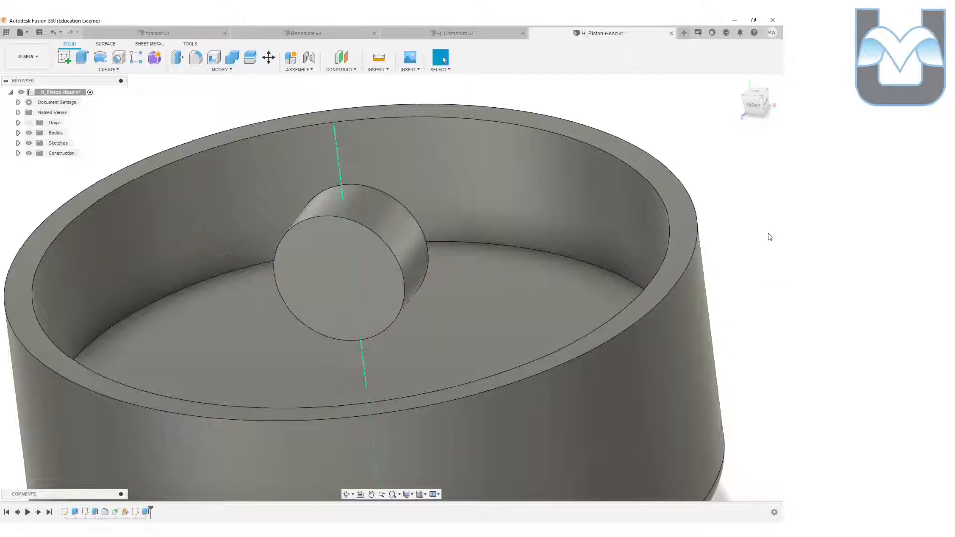
- Measure the distance between the front and back circular edges of the small cylinder
{"action": "left_click", "coordinate": [379, 57]}
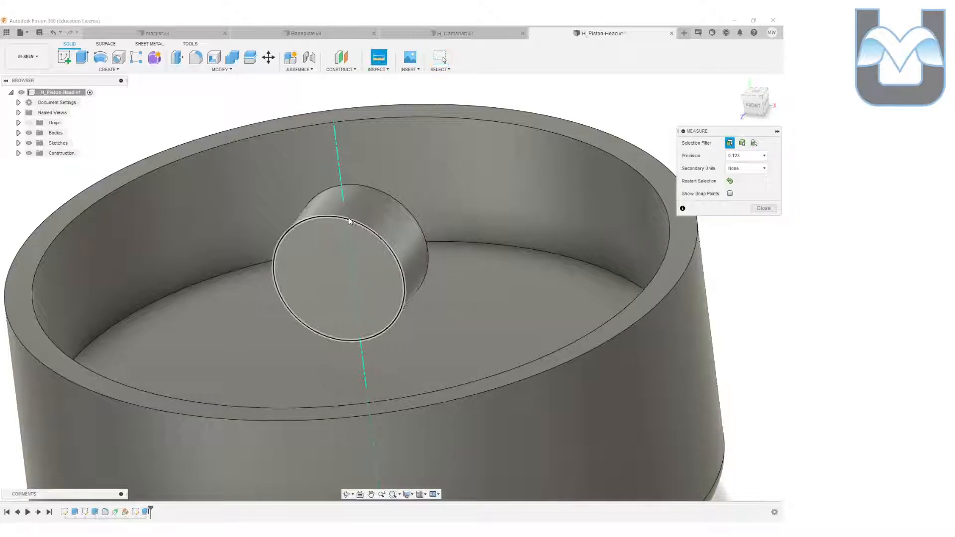
{"action": "left_click", "coordinate": [348, 217]}
{"action": "left_click", "coordinate": [380, 188]}
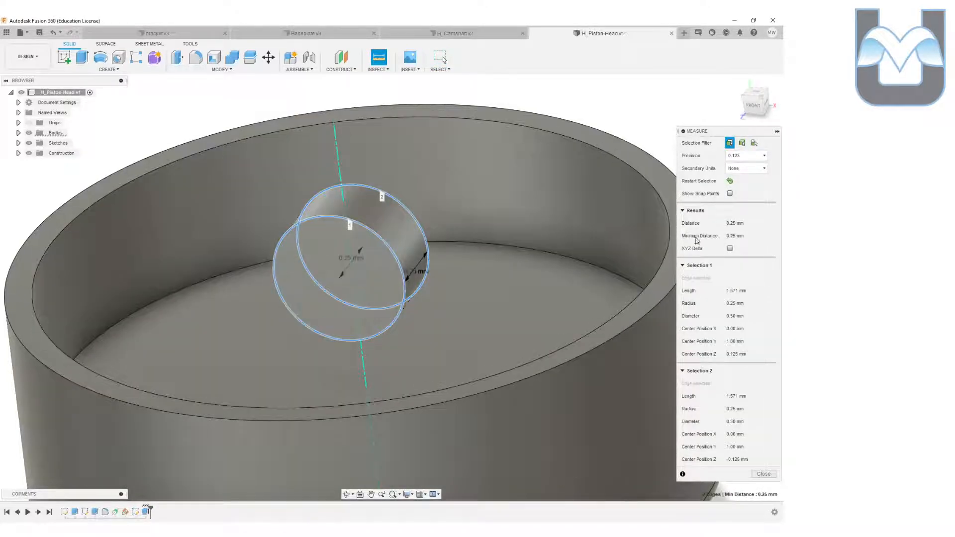
{"action": "left_click", "coordinate": [773, 476]}
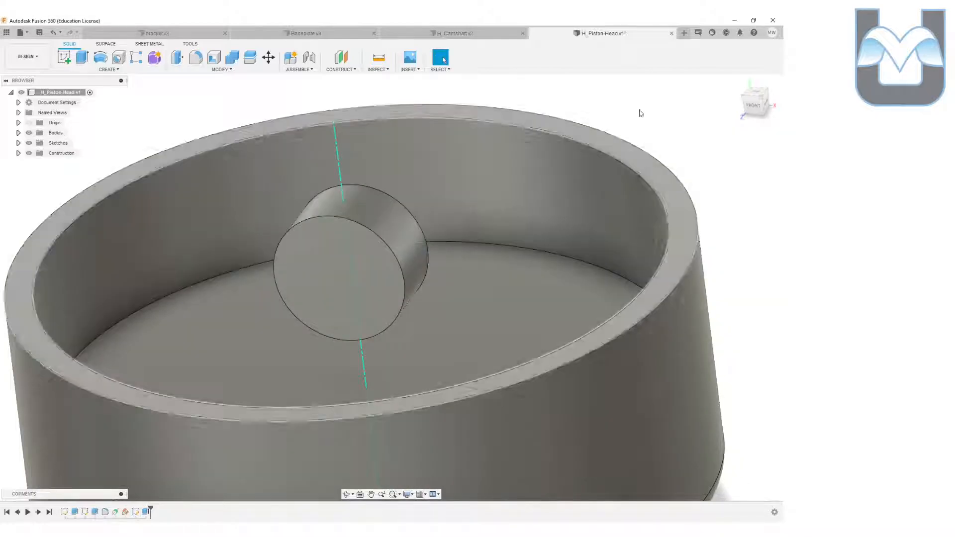
- Start a sketch on the small cylinder's flat end face and project the cup's floor face into it
{"action": "left_click_drag", "start_coordinate": [754, 102], "coordinate": [769, 126]}
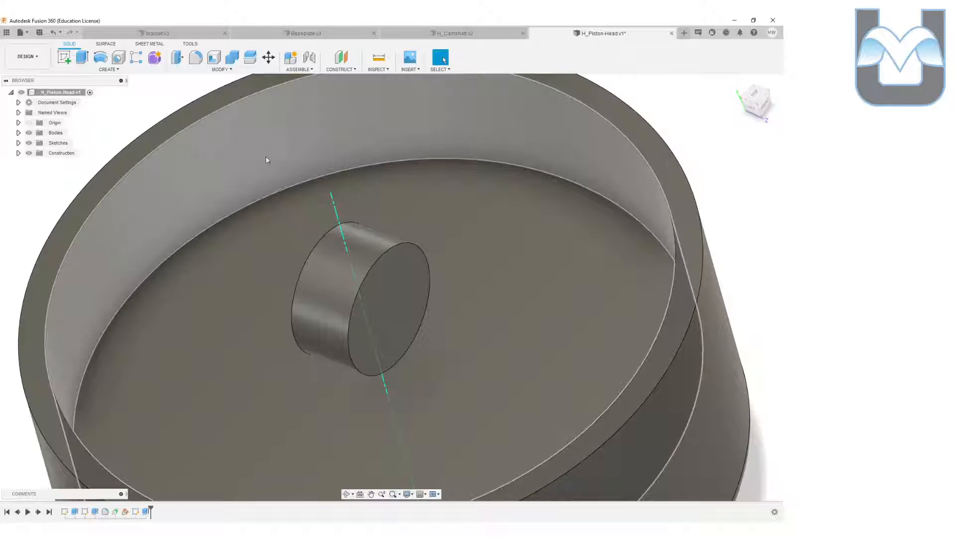
{"action": "left_click", "coordinate": [64, 57]}
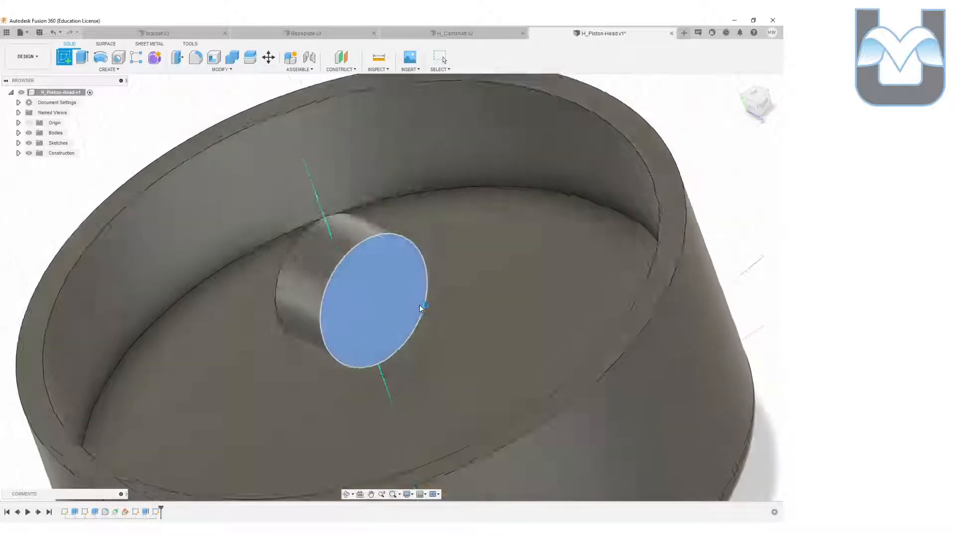
{"action": "left_click", "coordinate": [420, 309]}
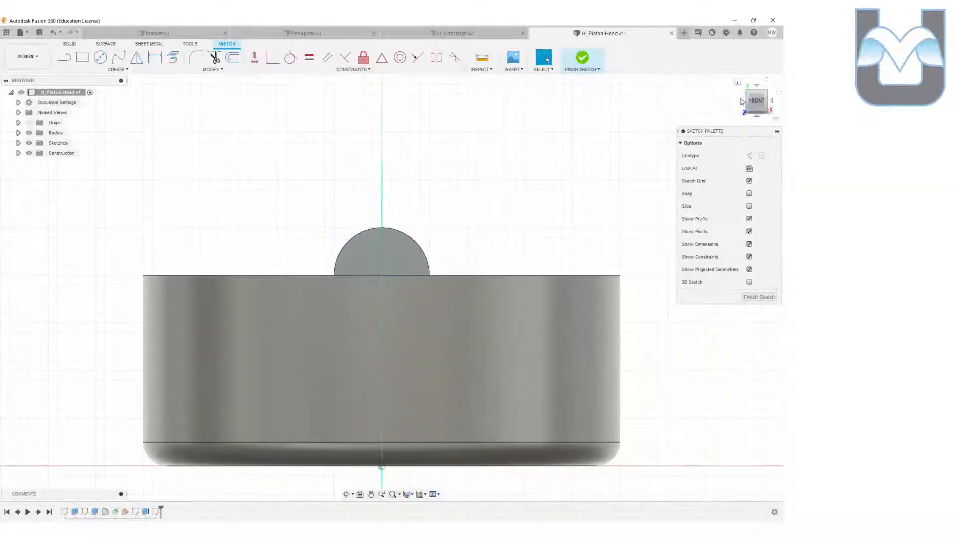
{"action": "left_click_drag", "start_coordinate": [748, 111], "coordinate": [746, 124]}
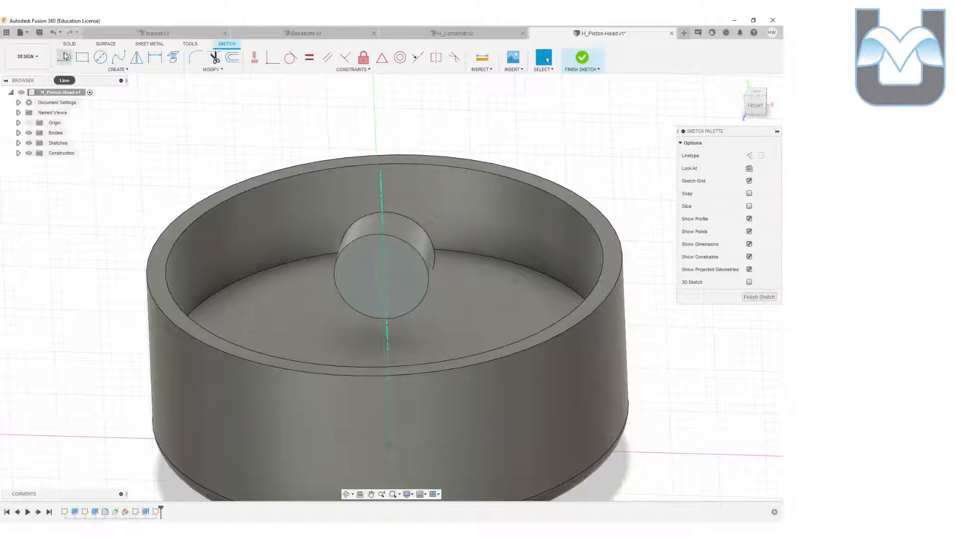
{"action": "left_click", "coordinate": [173, 58]}
{"action": "left_click", "coordinate": [300, 317]}
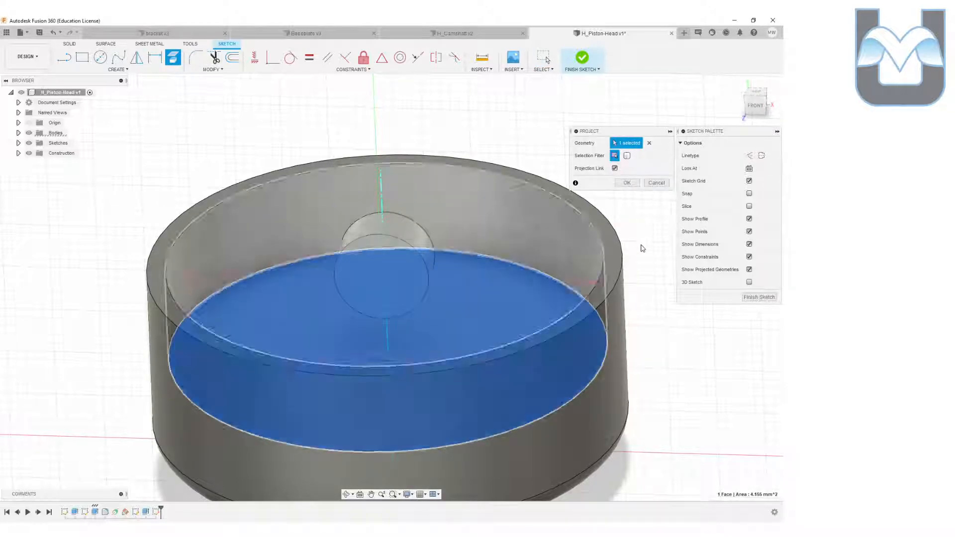
{"action": "key", "text": "Return"}
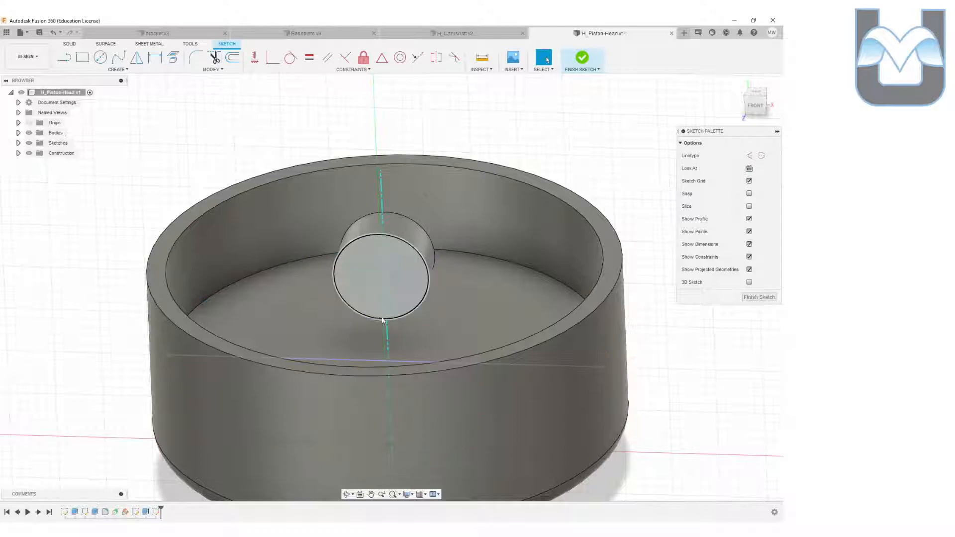
- Draw a 0.70 mm diameter circle concentric with the small cylinder's end face
{"action": "scroll", "coordinate": [329, 324], "scroll_direction": "up", "scroll_amount": 3}
{"action": "scroll", "coordinate": [329, 325], "scroll_direction": "down", "scroll_amount": 2}
{"action": "left_click_drag", "start_coordinate": [754, 109], "coordinate": [737, 126]}
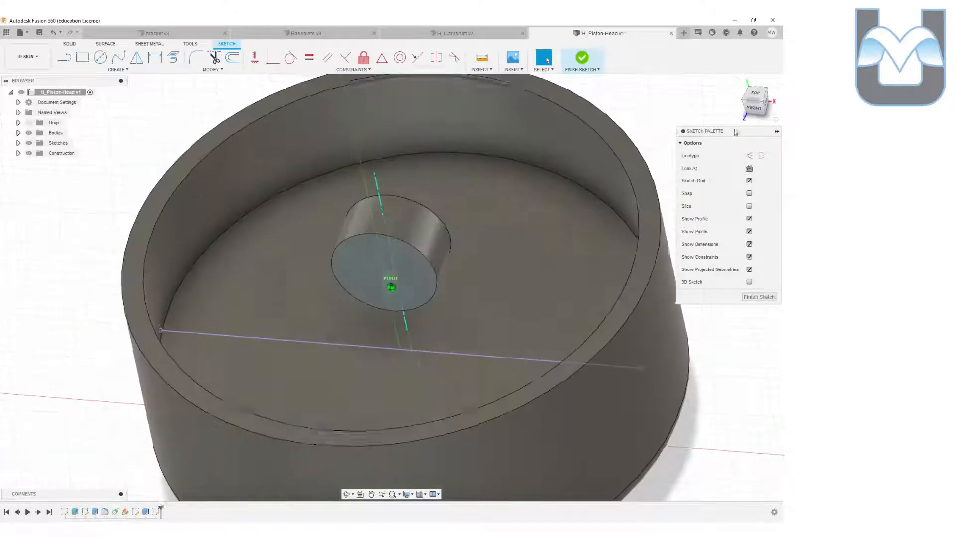
{"action": "scroll", "coordinate": [378, 327], "scroll_direction": "up", "scroll_amount": 3}
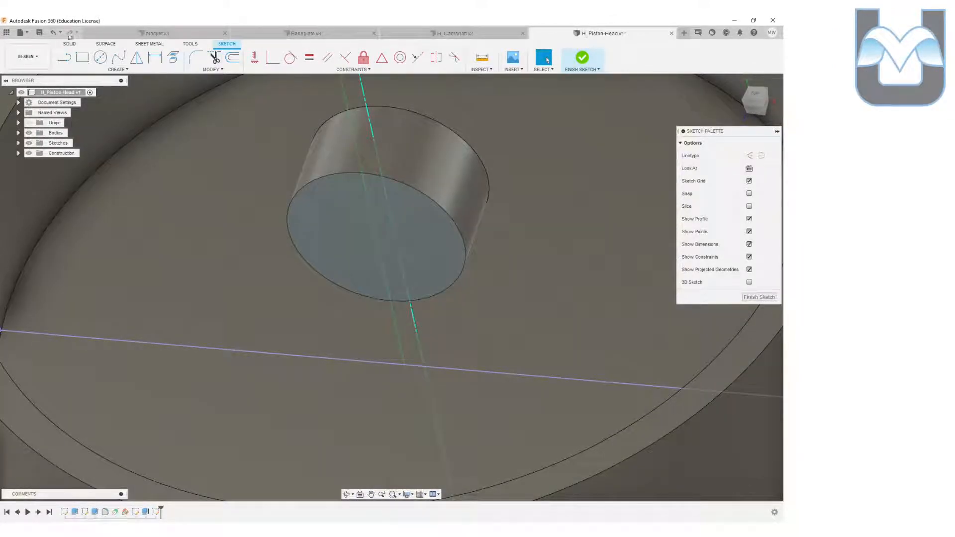
{"action": "left_click", "coordinate": [100, 56]}
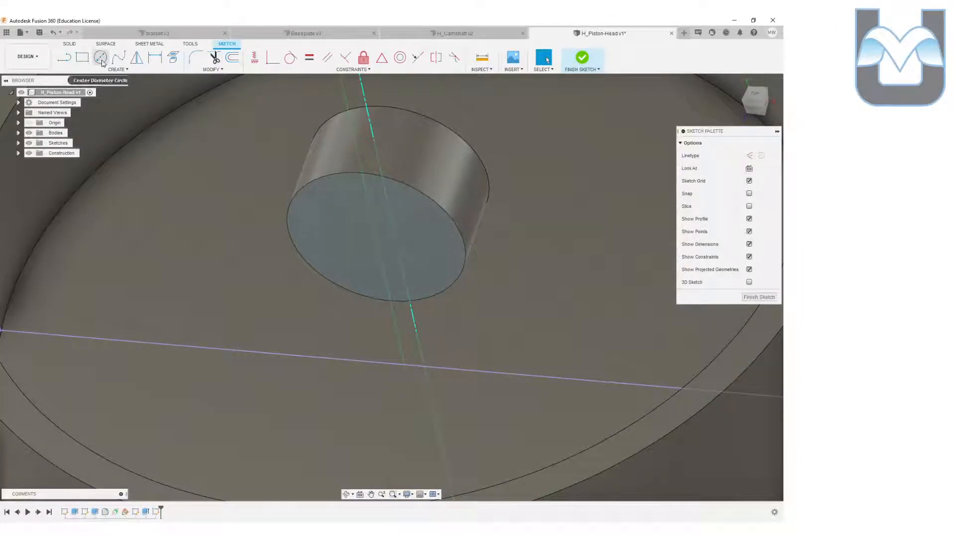
{"action": "left_click", "coordinate": [378, 240]}
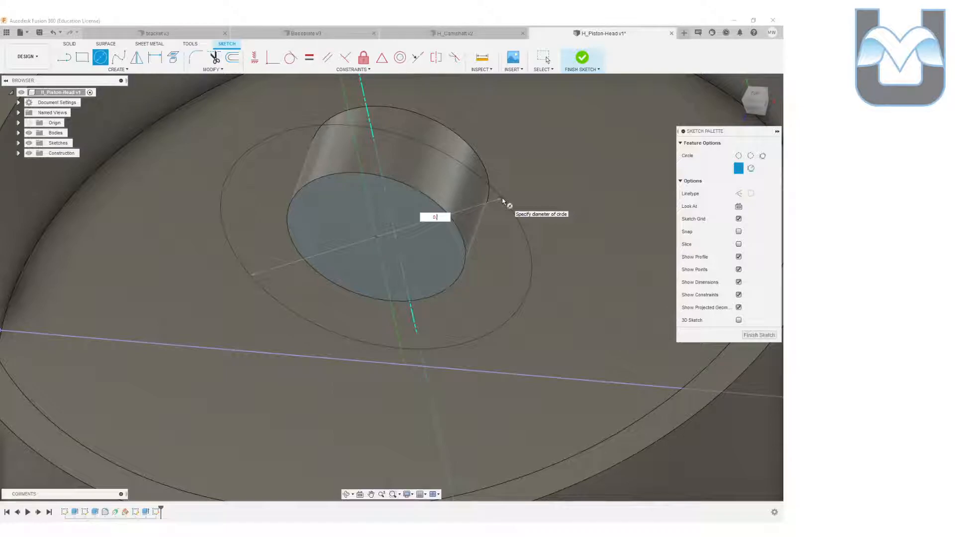
{"action": "key", "text": "Return"}
{"action": "key", "text": "Escape"}
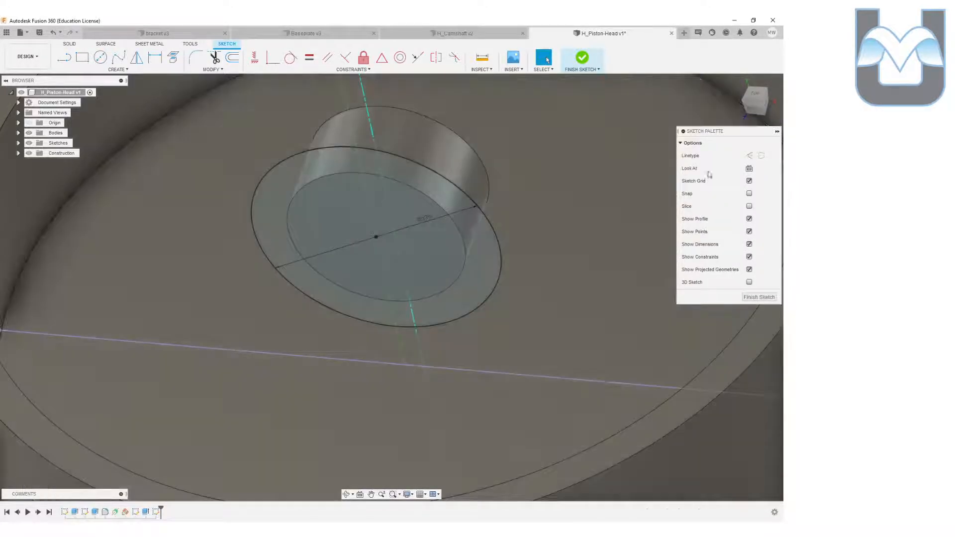
- Draw a horizontal construction line about 0.25 mm long from the circle's centre to the small cylinder's edge
{"action": "left_click", "coordinate": [748, 156]}
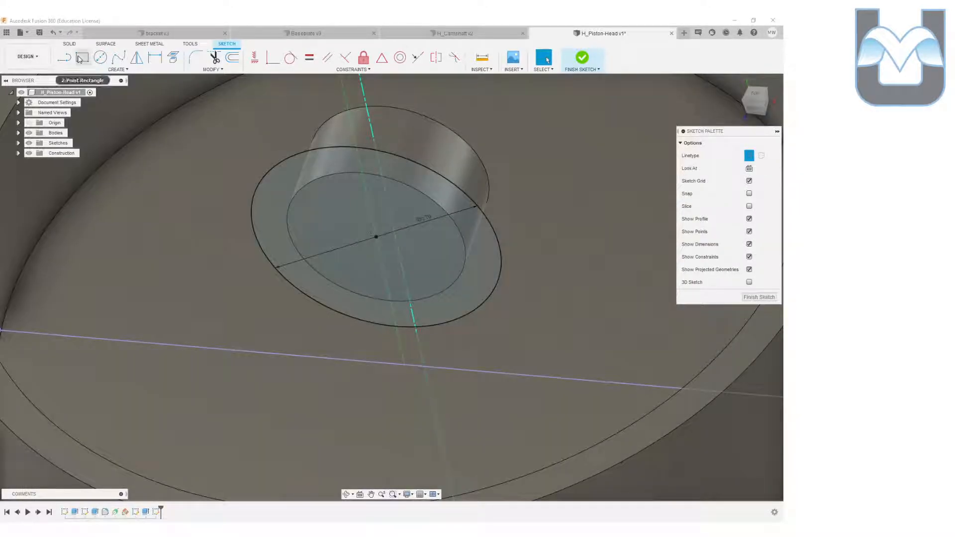
{"action": "left_click", "coordinate": [67, 59]}
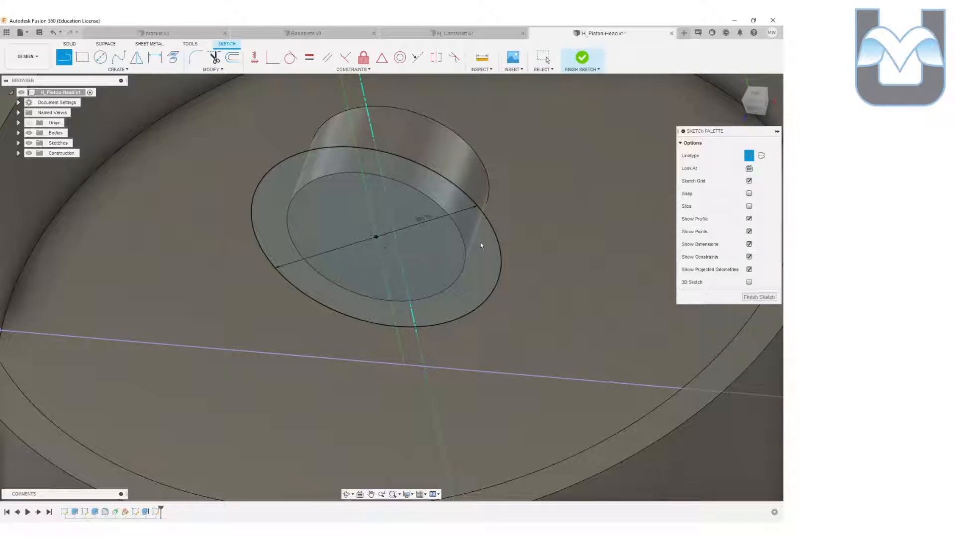
{"action": "left_click", "coordinate": [754, 106]}
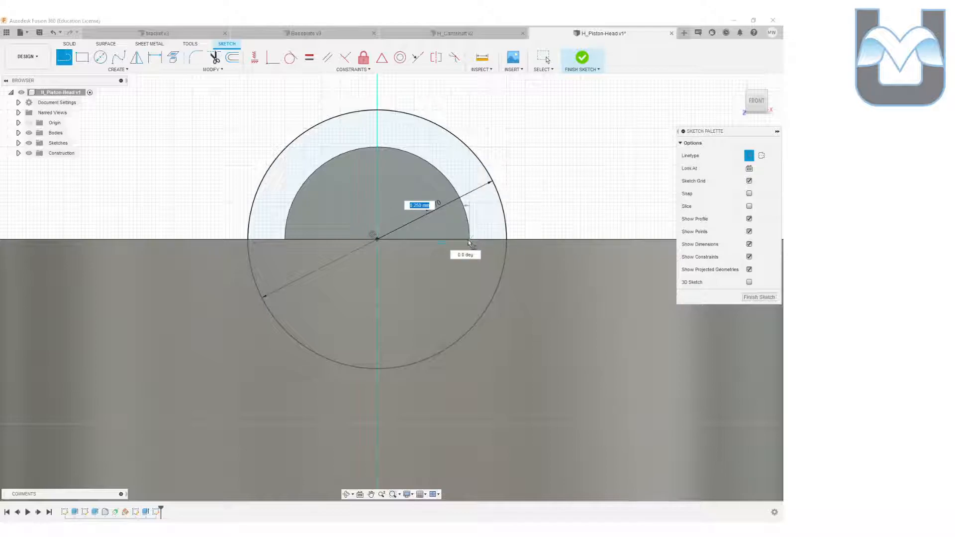
{"action": "key", "text": "Escape"}
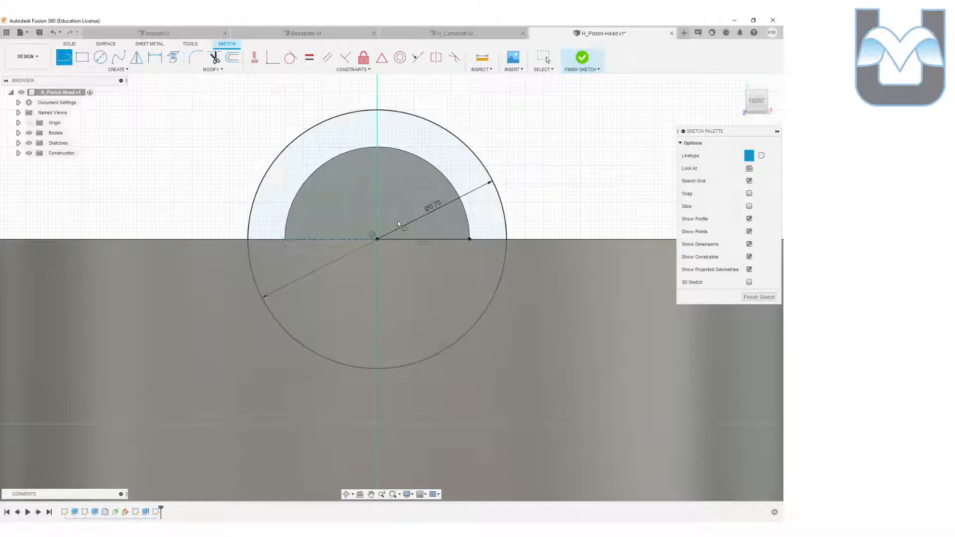
{"action": "key", "text": "Escape"}
{"action": "left_click_drag", "start_coordinate": [750, 104], "coordinate": [741, 117]}
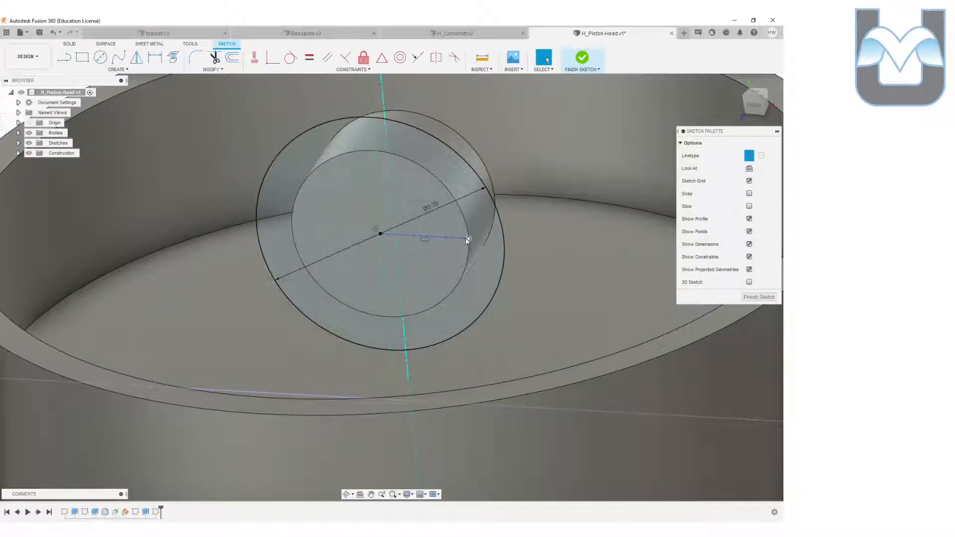
- Delete the short horizontal construction line running from the circle's centre
{"action": "left_click", "coordinate": [467, 239]}
{"action": "left_click", "coordinate": [440, 236]}
{"action": "key", "text": "Delete"}
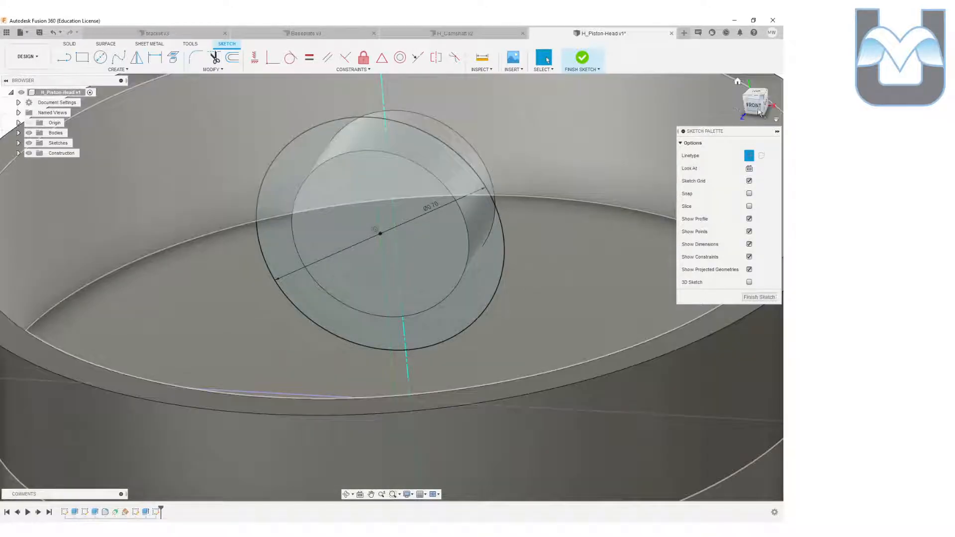
- Draw a horizontal construction line through the centre, spanning the full width of the 0.70 mm circle
{"action": "left_click", "coordinate": [754, 105]}
{"action": "left_click", "coordinate": [64, 58]}
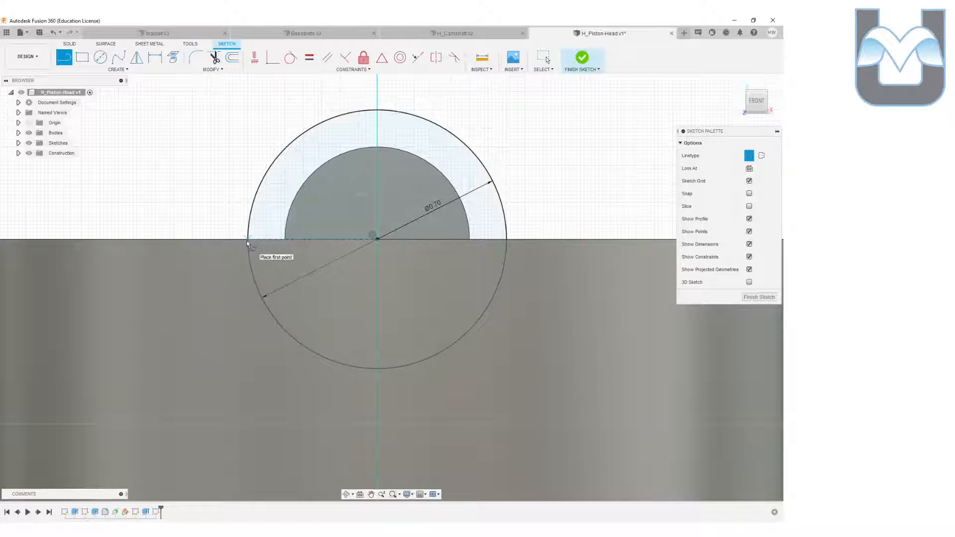
{"action": "scroll", "coordinate": [246, 240], "scroll_direction": "up", "scroll_amount": 3}
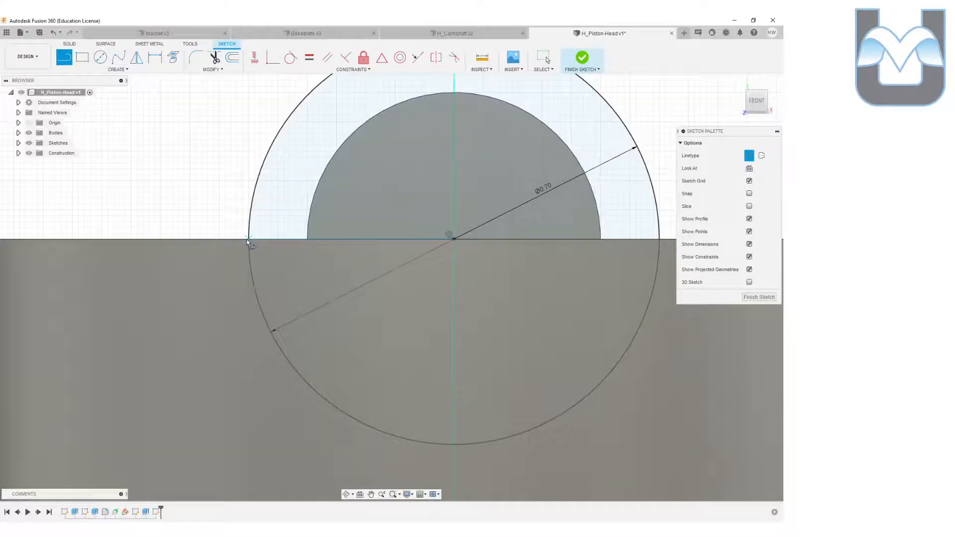
{"action": "left_click", "coordinate": [659, 241]}
{"action": "key", "text": "Escape"}
{"action": "left_click_drag", "start_coordinate": [756, 104], "coordinate": [731, 124]}
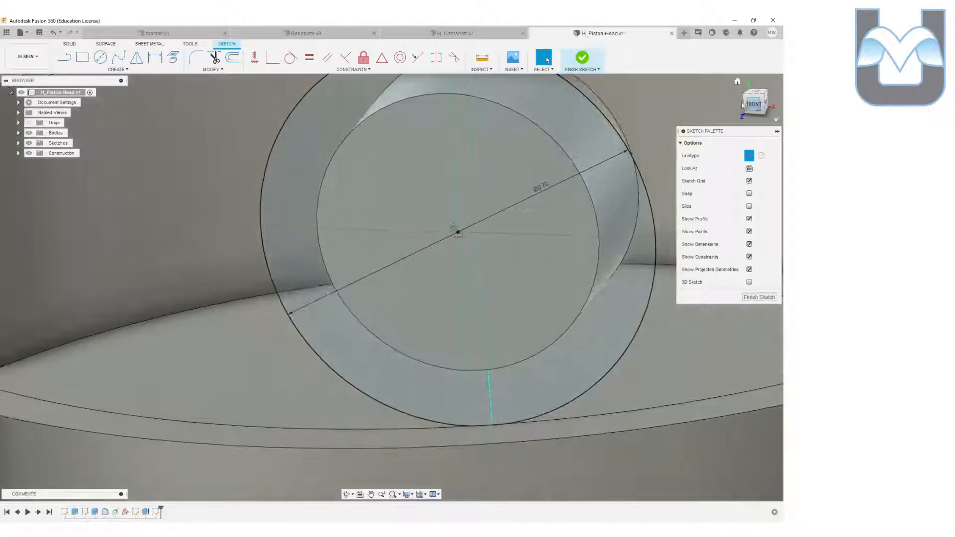
{"action": "scroll", "coordinate": [532, 189], "scroll_direction": "down", "scroll_amount": 3}
{"action": "middle_click_drag", "start_coordinate": [558, 172], "coordinate": [505, 180]}
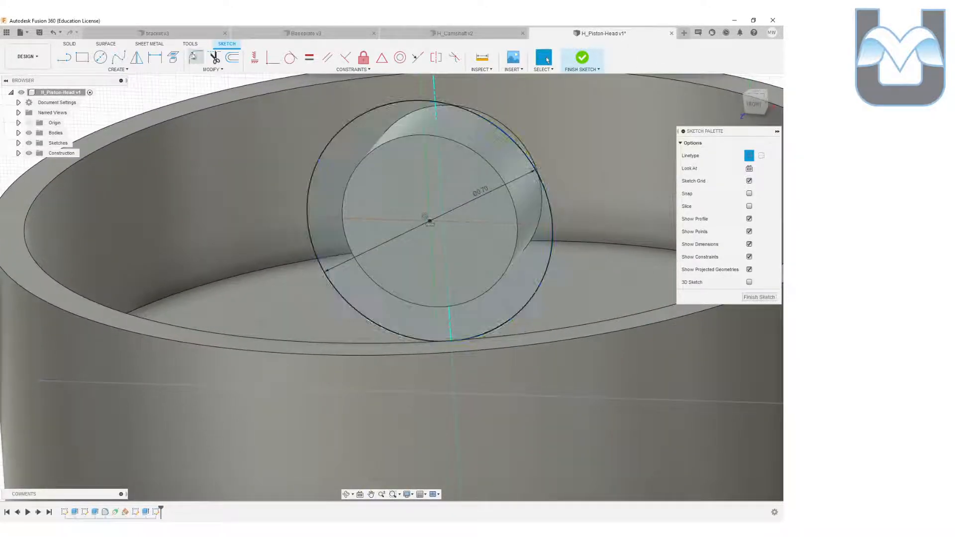
- Draw two solid vertical lines from the ends of the circle's horizontal diameter down to the projected floor line
{"action": "left_click", "coordinate": [748, 156]}
{"action": "left_click", "coordinate": [70, 59]}
{"action": "left_click", "coordinate": [307, 220]}
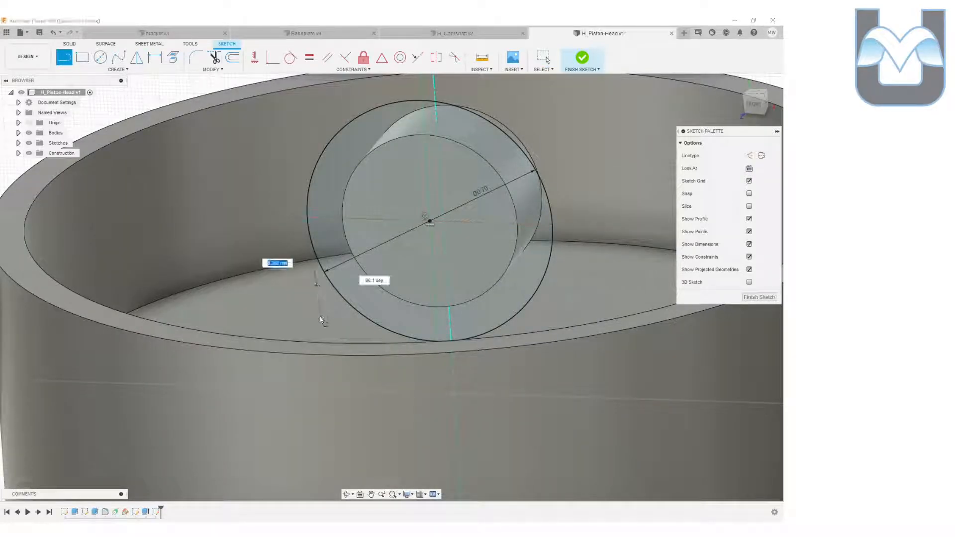
{"action": "left_click", "coordinate": [752, 109]}
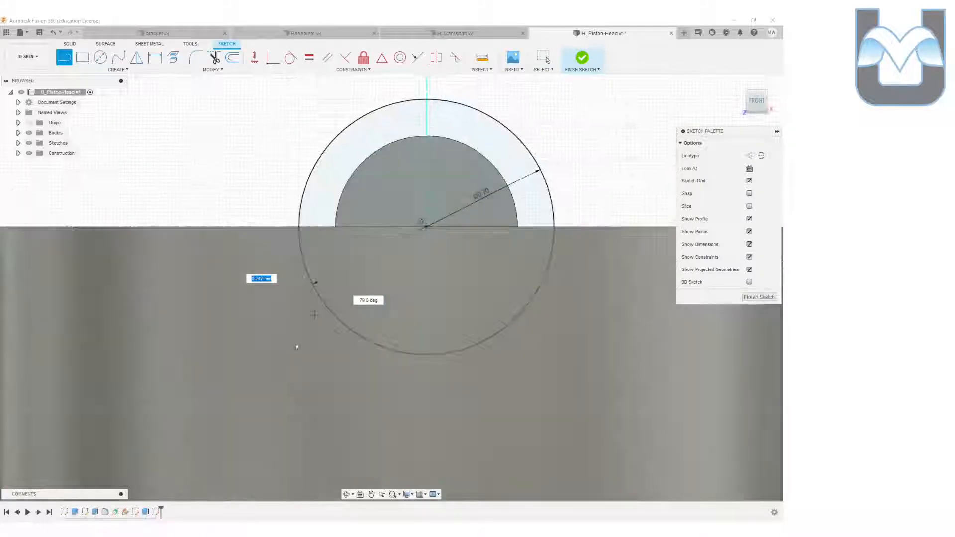
{"action": "double_click", "coordinate": [298, 409]}
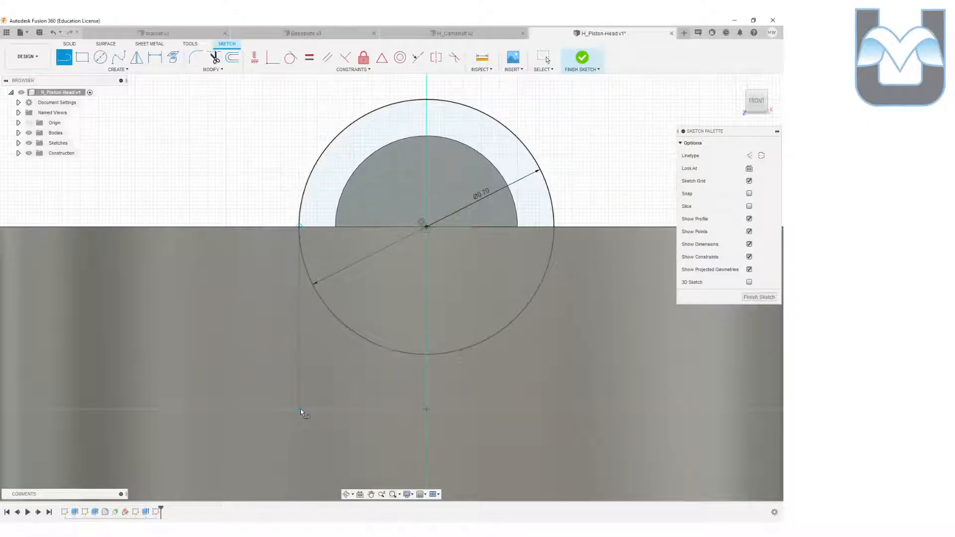
{"action": "left_click", "coordinate": [553, 229]}
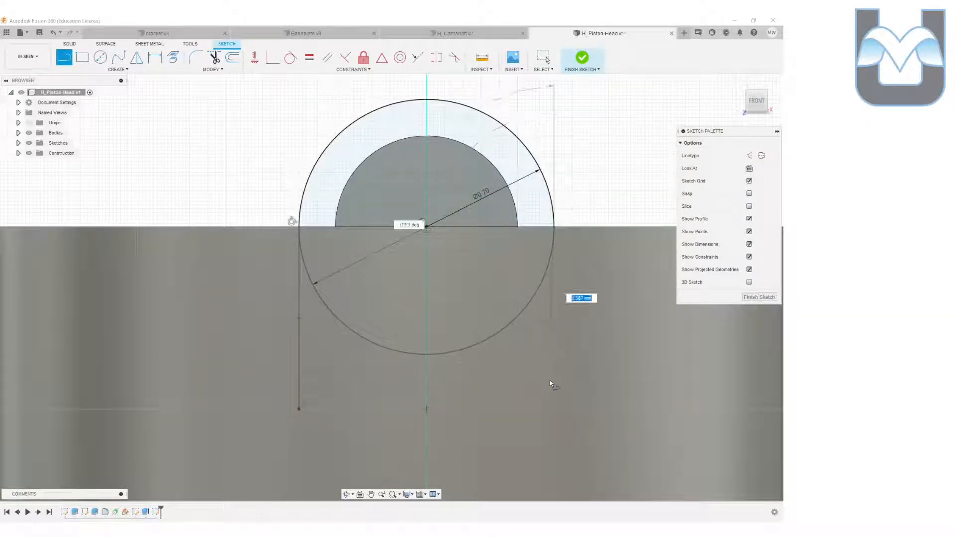
{"action": "double_click", "coordinate": [553, 409]}
{"action": "key", "text": "Escape"}
- Trim away the lower half of the 0.70 mm circle between the two vertical lines
{"action": "left_click", "coordinate": [214, 57]}
{"action": "left_click", "coordinate": [332, 312]}
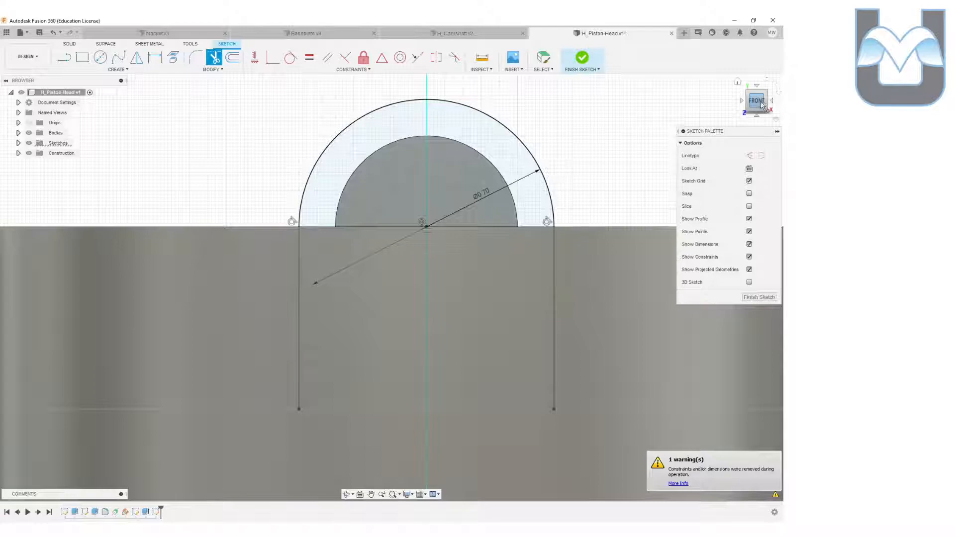
{"action": "left_click_drag", "start_coordinate": [757, 104], "coordinate": [704, 143]}
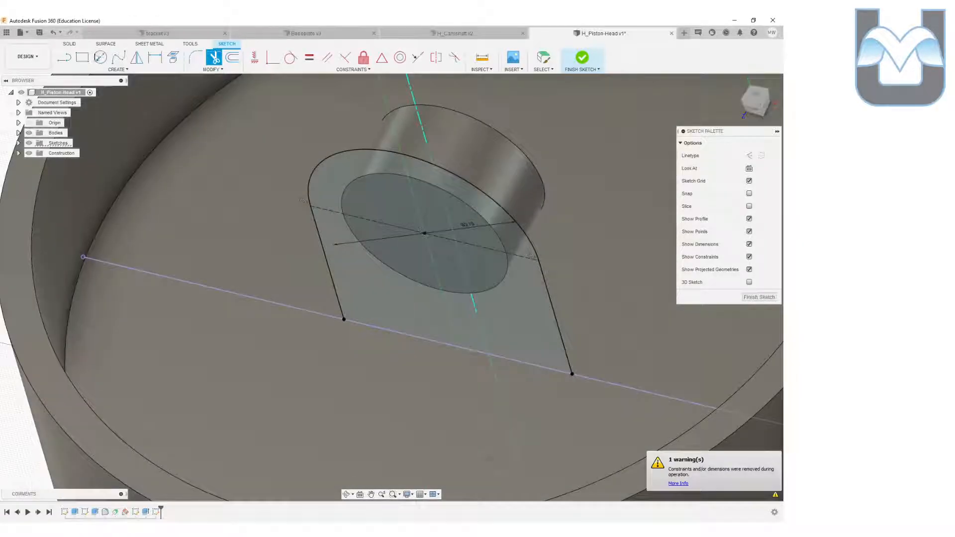
- Finish the sketch and extrude the arched profile together with the inner circle away from the pin, joining it to the piston head
{"action": "left_click", "coordinate": [581, 56]}
{"action": "left_click", "coordinate": [82, 57]}
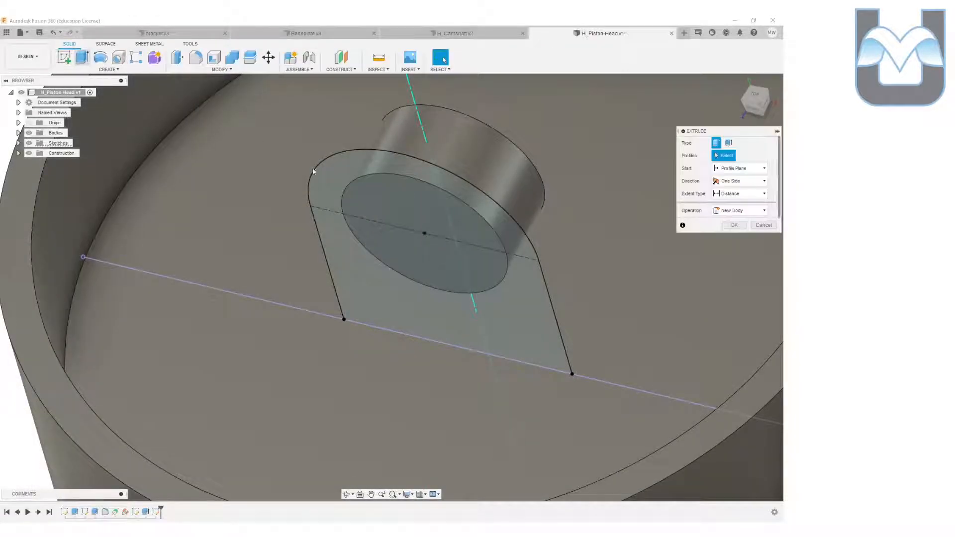
{"action": "left_click", "coordinate": [460, 304]}
{"action": "left_click", "coordinate": [436, 239]}
{"action": "left_click_drag", "start_coordinate": [419, 240], "coordinate": [405, 270]}
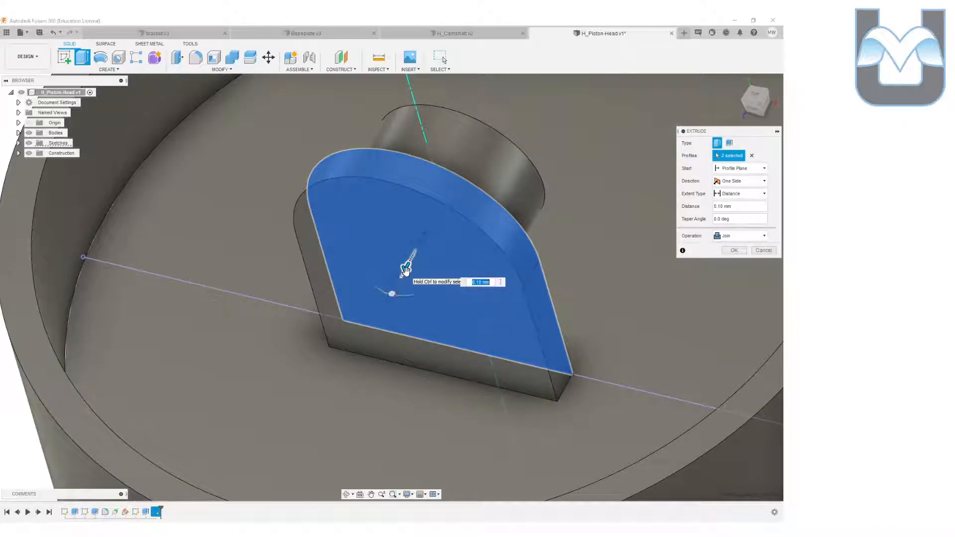
{"action": "key", "text": "Return"}
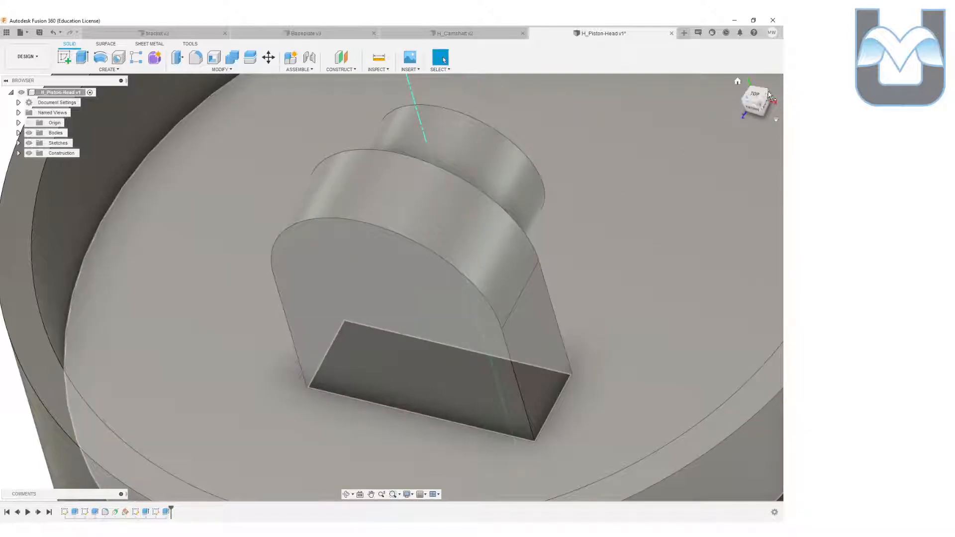
- Sketch on the pin's free end face, projecting the finished lug's inner face into the sketch
{"action": "left_click", "coordinate": [769, 94]}
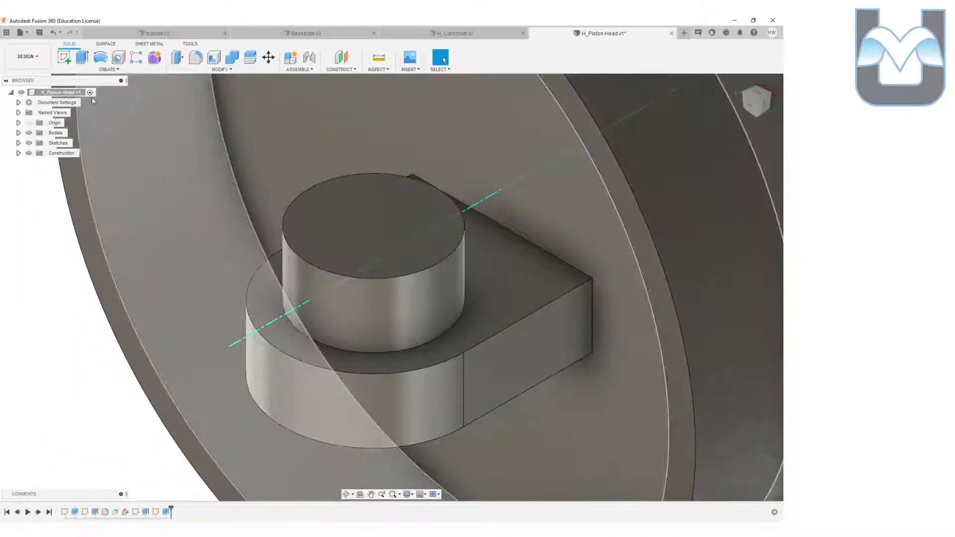
{"action": "left_click", "coordinate": [64, 57]}
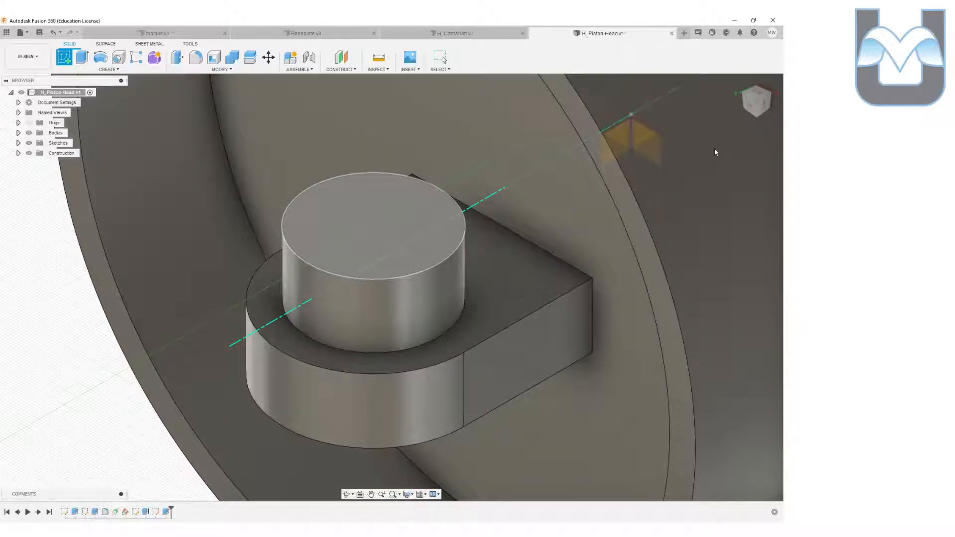
{"action": "scroll", "coordinate": [423, 208], "scroll_direction": "up", "scroll_amount": 3}
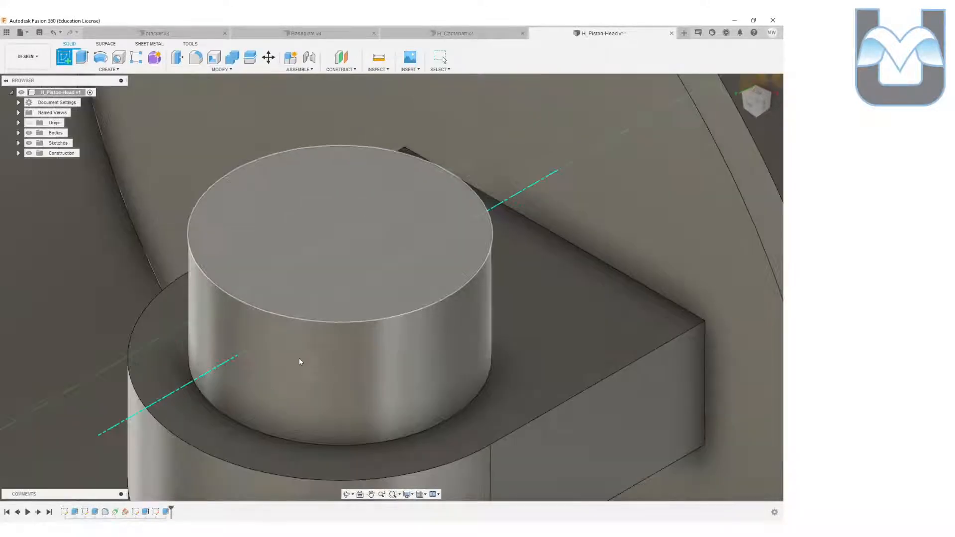
{"action": "scroll", "coordinate": [380, 243], "scroll_direction": "down", "scroll_amount": 1}
{"action": "left_click", "coordinate": [382, 244]}
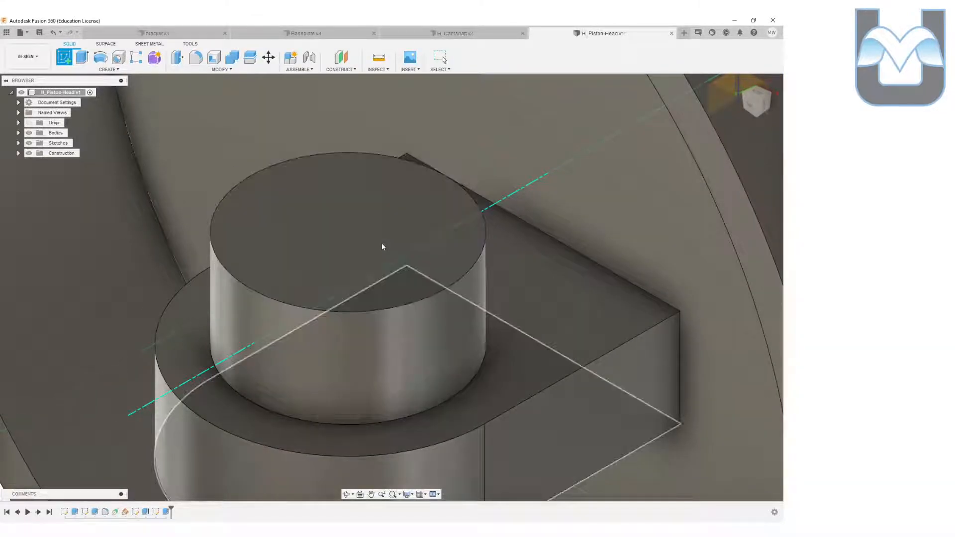
{"action": "left_click", "coordinate": [393, 275]}
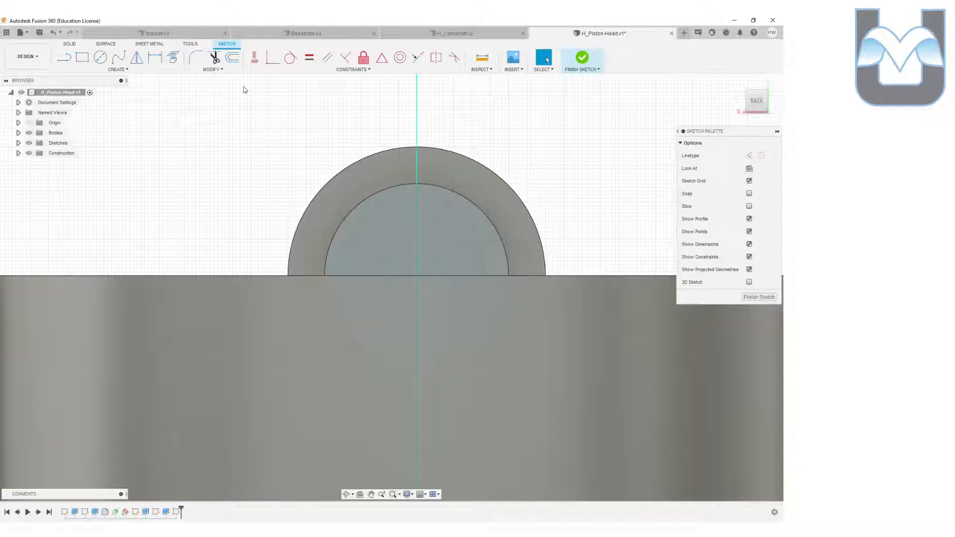
{"action": "left_click", "coordinate": [173, 58]}
{"action": "left_click", "coordinate": [461, 175]}
{"action": "mouse_move", "coordinate": [756, 102]}
{"action": "left_mouse_down"}
{"action": "mouse_move", "coordinate": [736, 114]}
{"action": "mouse_move", "coordinate": [758, 105]}
{"action": "left_mouse_up"}
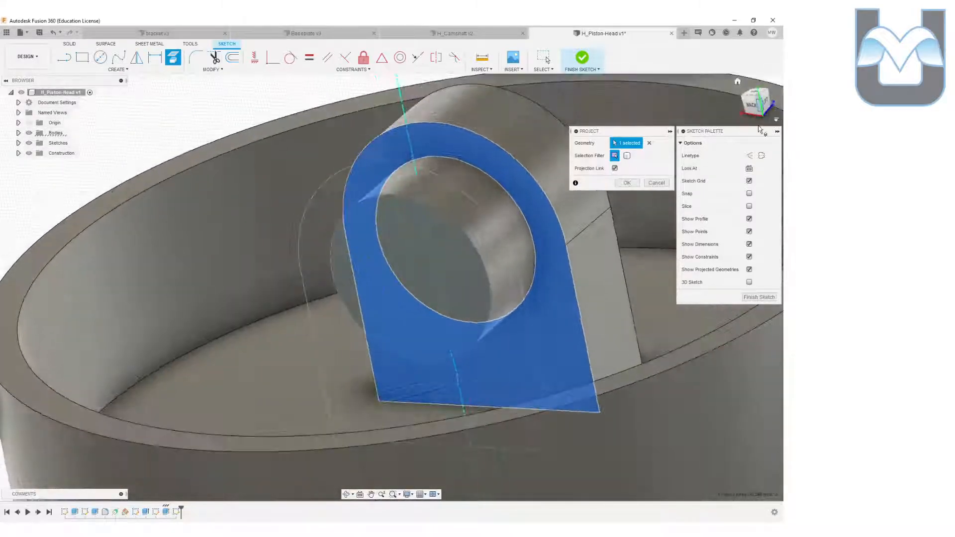
{"action": "left_click", "coordinate": [627, 182]}
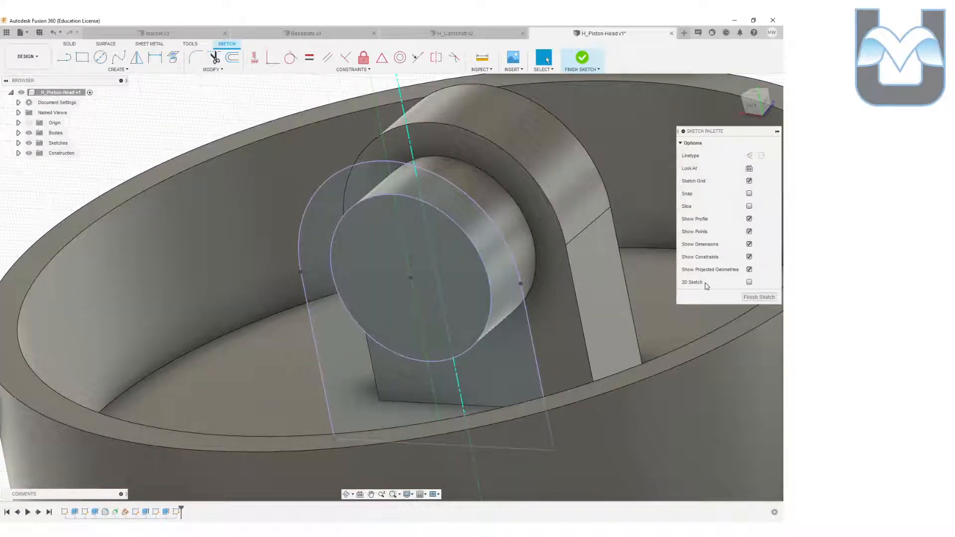
{"action": "left_click", "coordinate": [757, 297]}
- Extrude the projected lug outline and inner circle away from the pin as a second lug joined to the piston head
{"action": "left_click", "coordinate": [82, 60]}
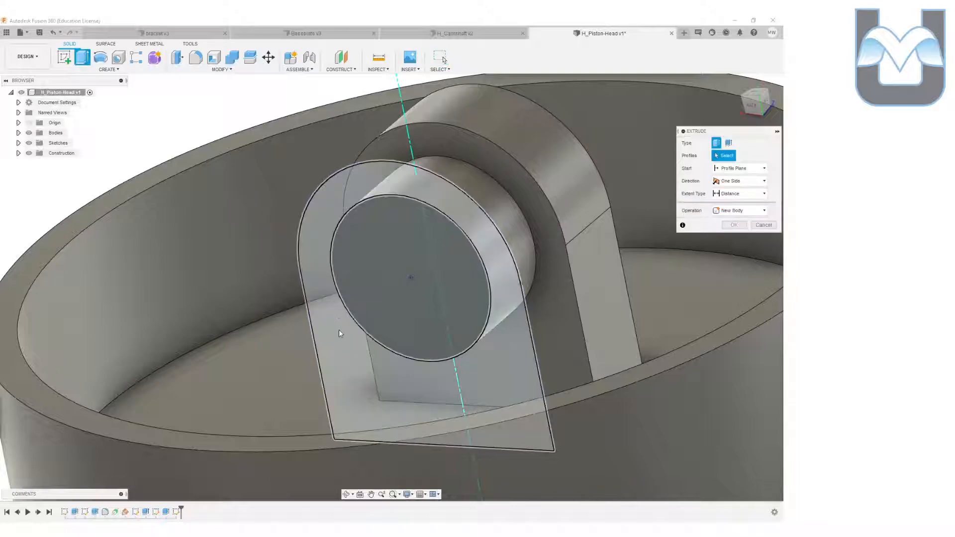
{"action": "left_click", "coordinate": [339, 329]}
{"action": "left_click", "coordinate": [401, 282]}
{"action": "left_click_drag", "start_coordinate": [396, 291], "coordinate": [366, 315]}
{"action": "left_click_drag", "start_coordinate": [359, 318], "coordinate": [362, 320]}
{"action": "left_click", "coordinate": [733, 250]}
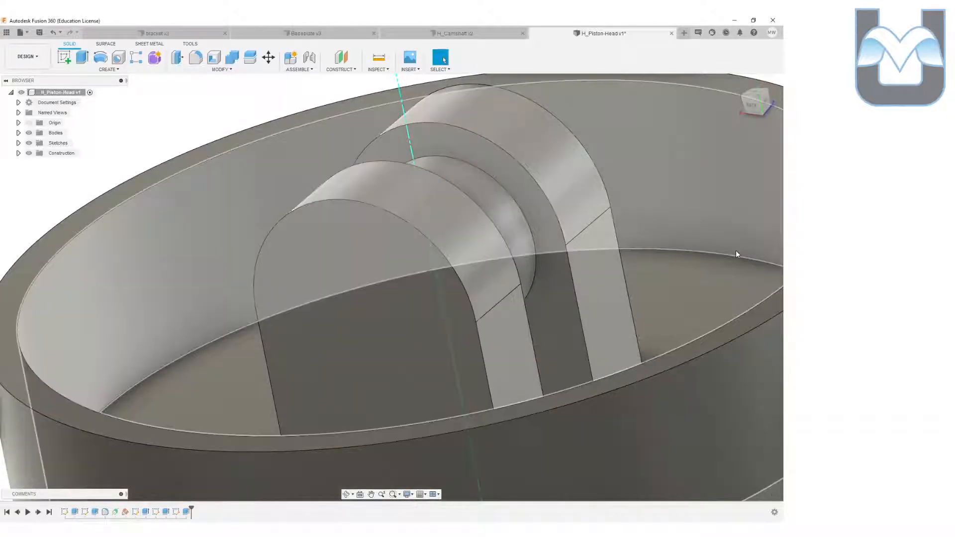
- Save the piston head design with both lugs as a new version
{"action": "scroll", "coordinate": [710, 151], "scroll_direction": "down", "scroll_amount": 4}
{"action": "middle_click_drag", "start_coordinate": [679, 189], "coordinate": [534, 249]}
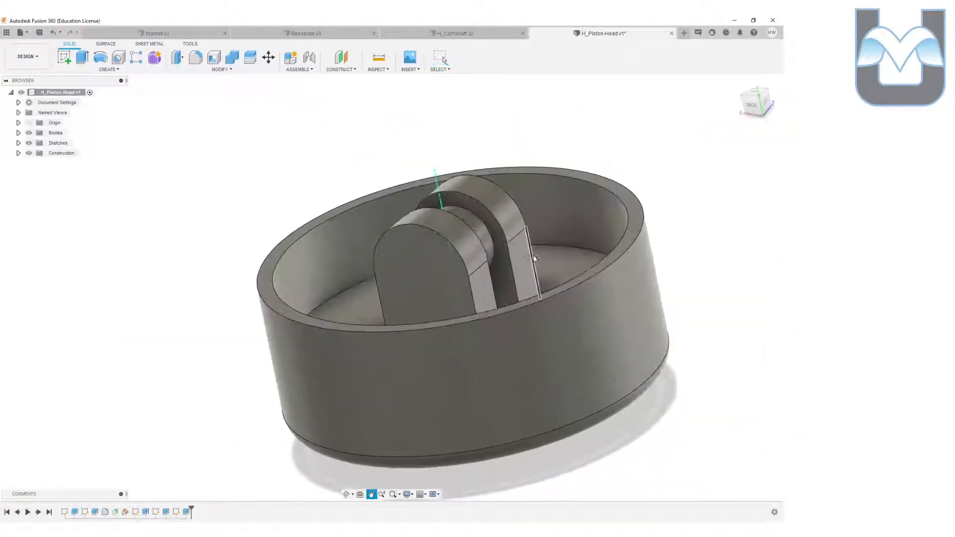
{"action": "scroll", "coordinate": [534, 249], "scroll_direction": "up", "scroll_amount": 1}
{"action": "mouse_move", "coordinate": [760, 101]}
{"action": "left_mouse_down"}
{"action": "mouse_move", "coordinate": [758, 127]}
{"action": "mouse_move", "coordinate": [752, 114]}
{"action": "left_mouse_up"}
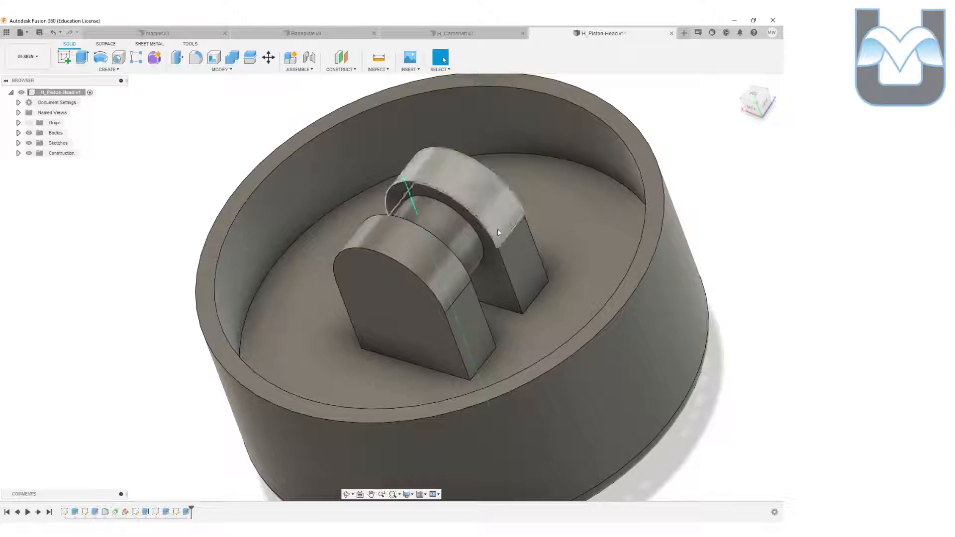
{"action": "left_click", "coordinate": [40, 32]}
{"action": "left_click", "coordinate": [390, 286]}
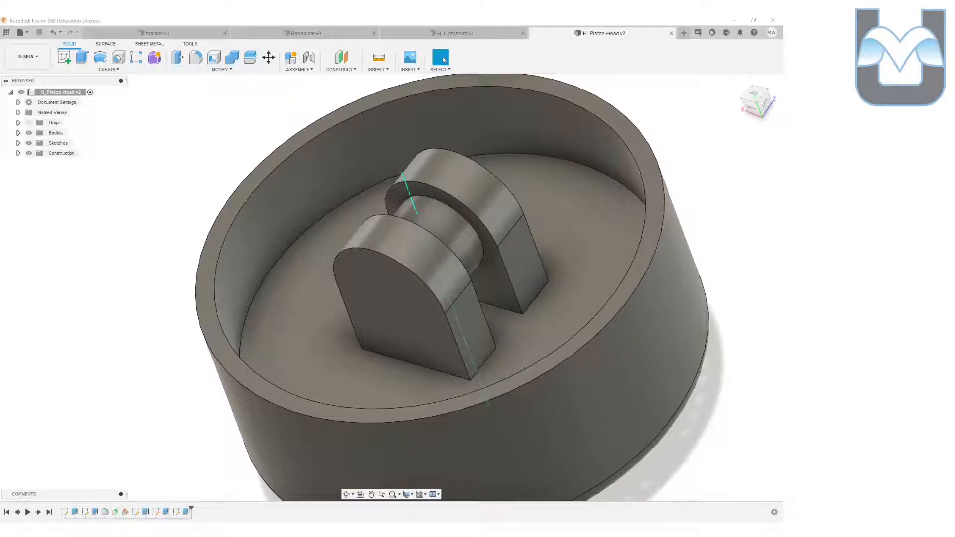
- Switch to the browser and enlarge the SimplePiston_PistonRod.pdf drawing to read the piston rod's dimensions
{"action": "left_click_drag", "start_coordinate": [780, 129], "coordinate": [490, 17]}
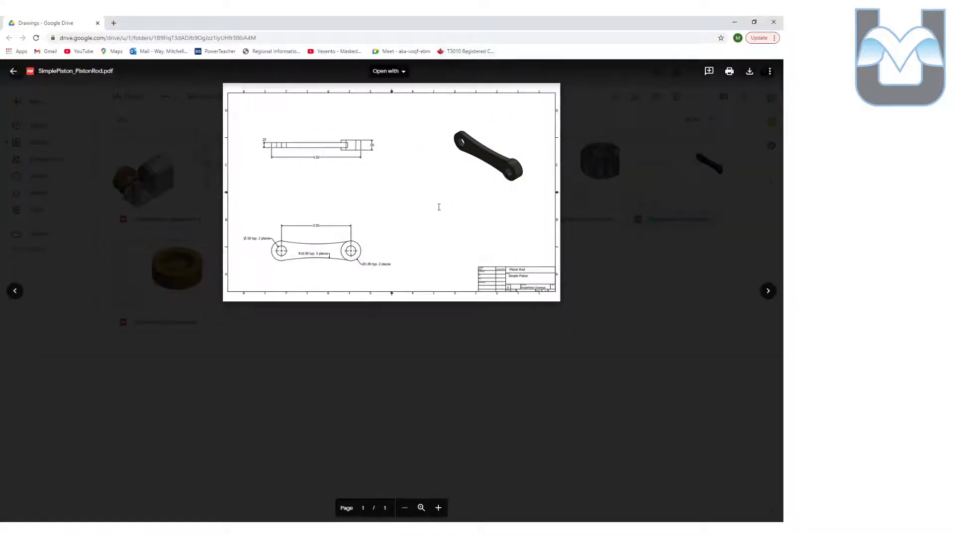
{"action": "left_click", "coordinate": [421, 507]}
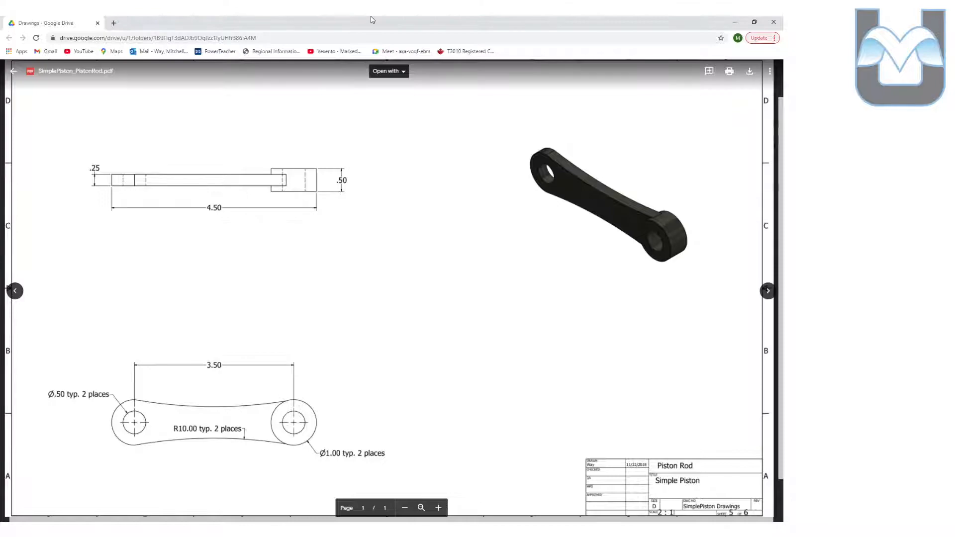
{"action": "left_click_drag", "start_coordinate": [371, 17], "coordinate": [370, 0]}
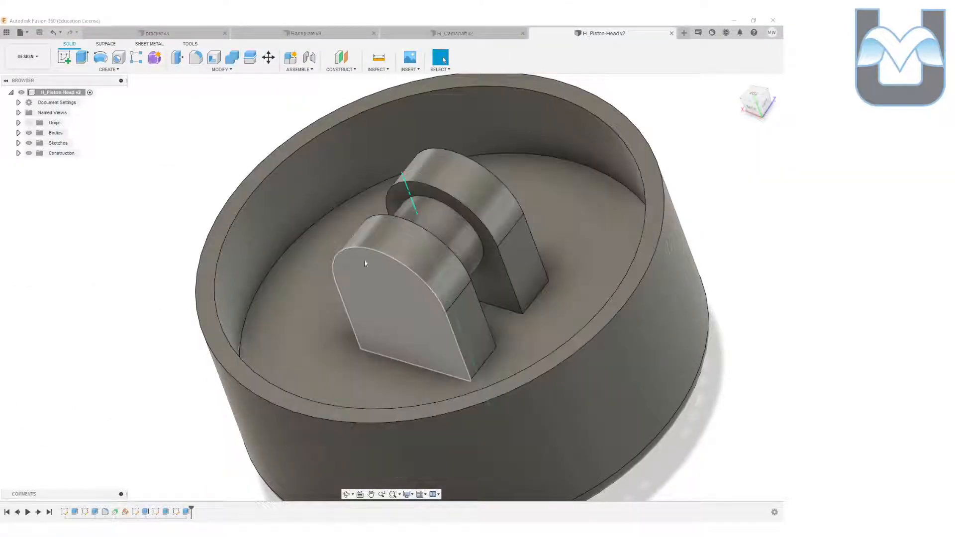
- Create a new design and save it as H_PistonArm in the Simple Piston Assembly folder
{"action": "left_click", "coordinate": [27, 34]}
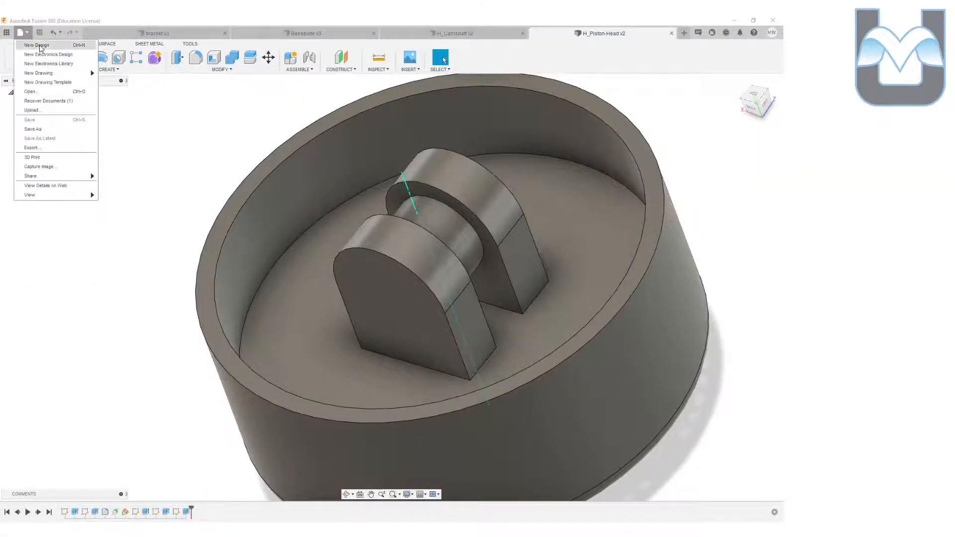
{"action": "left_click", "coordinate": [36, 44]}
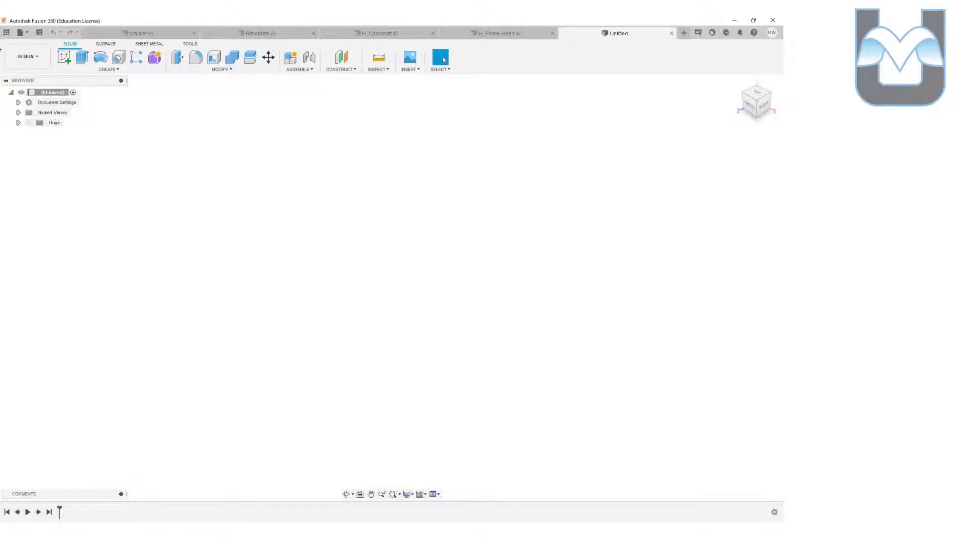
{"action": "left_click", "coordinate": [39, 32]}
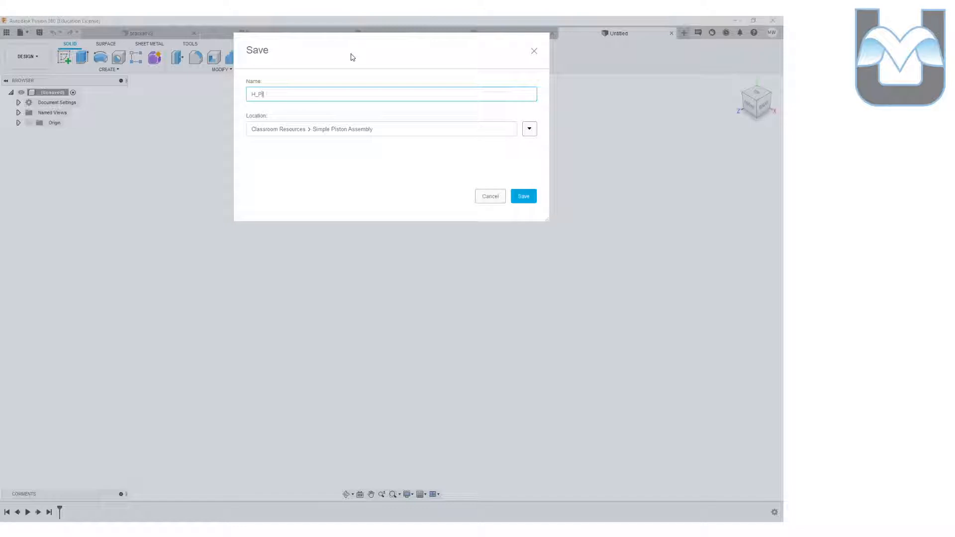
{"action": "type", "text": "H_PistonArm"}
{"action": "left_click", "coordinate": [523, 195]}
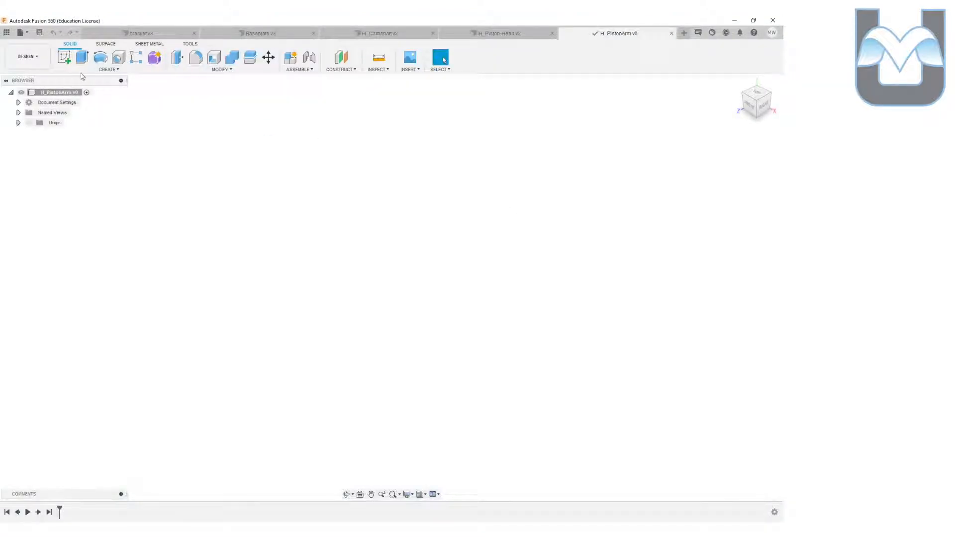
- Start a sketch on the right-view origin plane and draw a 3.5 mm horizontal construction line from the origin
{"action": "left_click", "coordinate": [67, 62]}
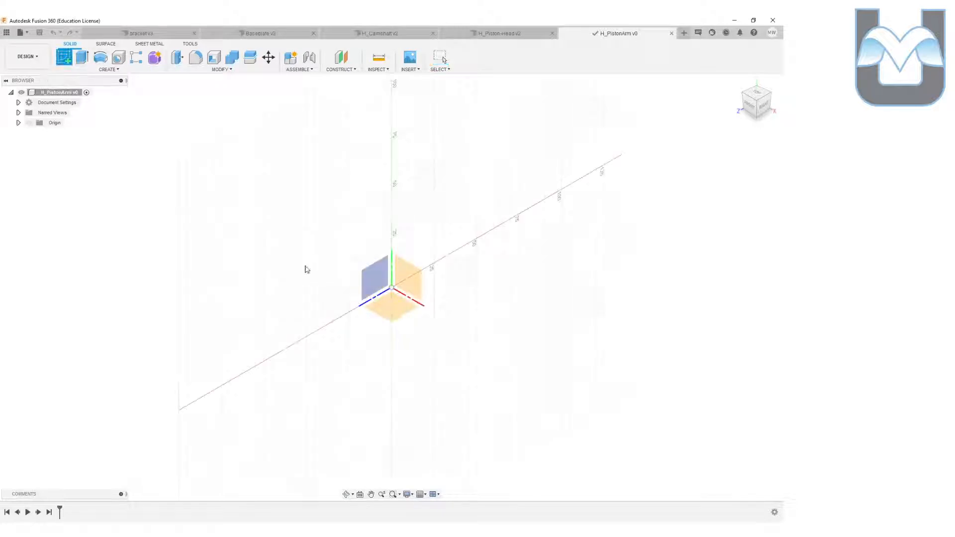
{"action": "left_click", "coordinate": [377, 273]}
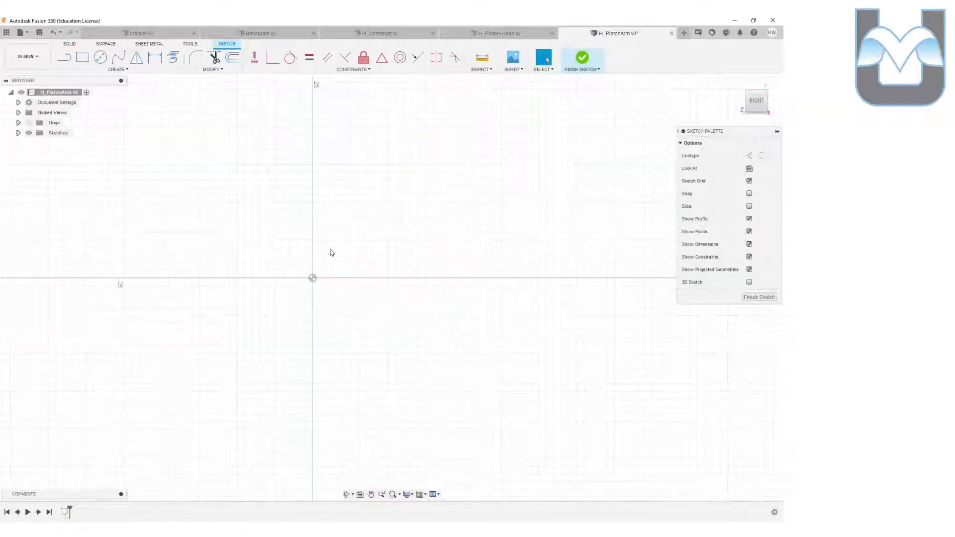
{"action": "left_click", "coordinate": [749, 156]}
{"action": "key", "text": "l"}
{"action": "left_click", "coordinate": [298, 306]}
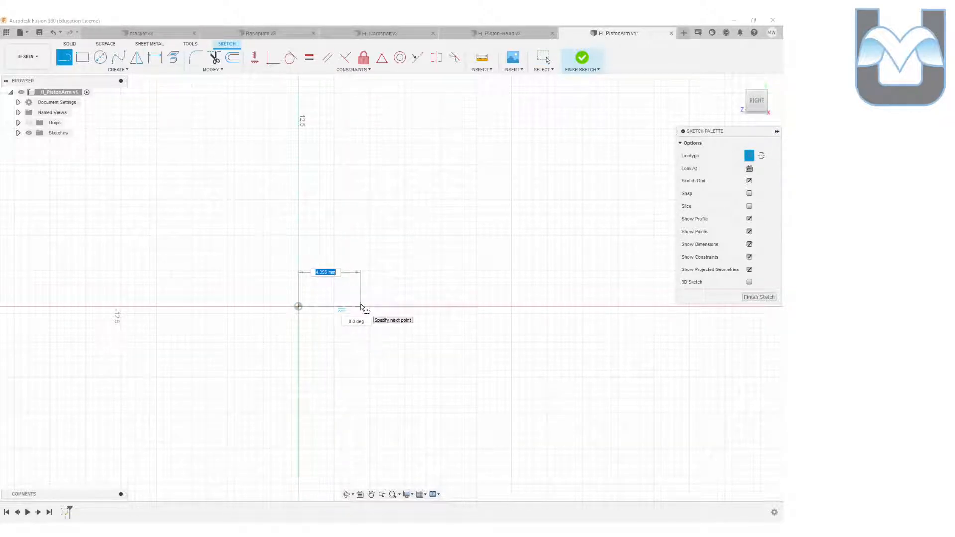
{"action": "key", "text": "Return"}
{"action": "key", "text": "Escape"}
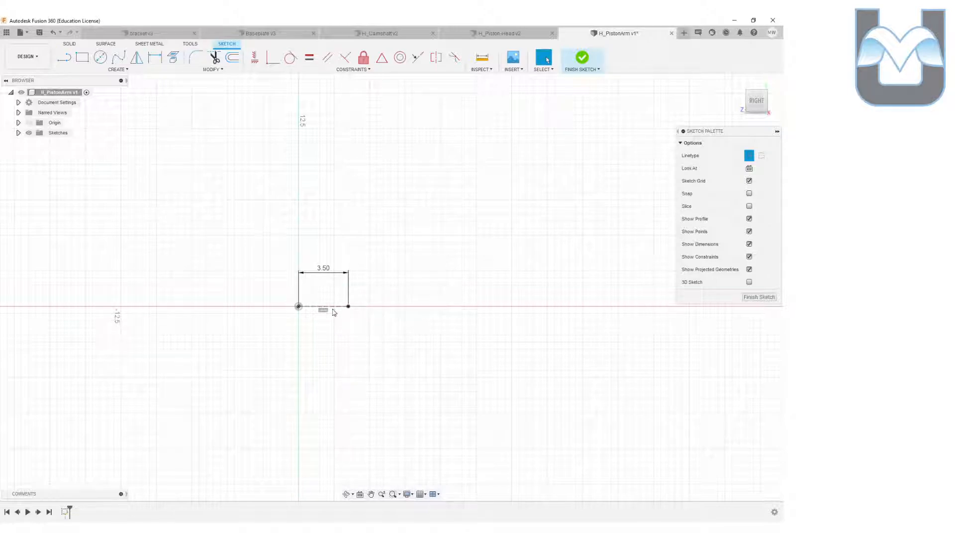
- Draw a solid 0.5 mm diameter circle centred on each end of the construction line
{"action": "scroll", "coordinate": [328, 303], "scroll_direction": "up", "scroll_amount": 8}
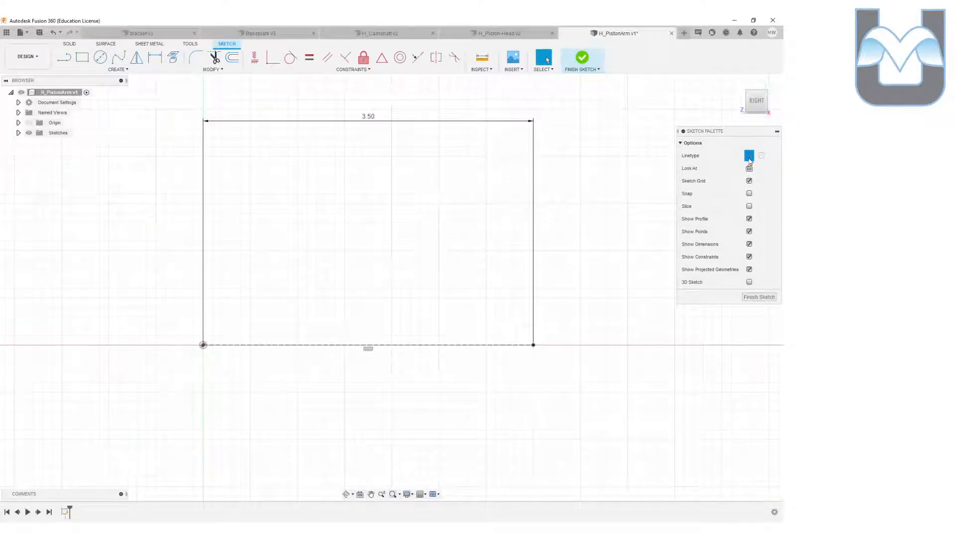
{"action": "left_click", "coordinate": [100, 58]}
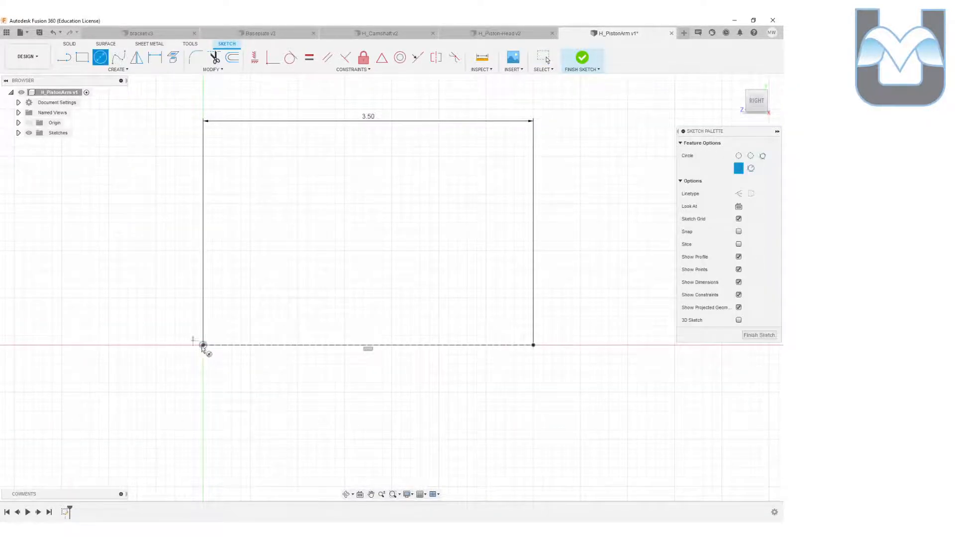
{"action": "left_click", "coordinate": [203, 344]}
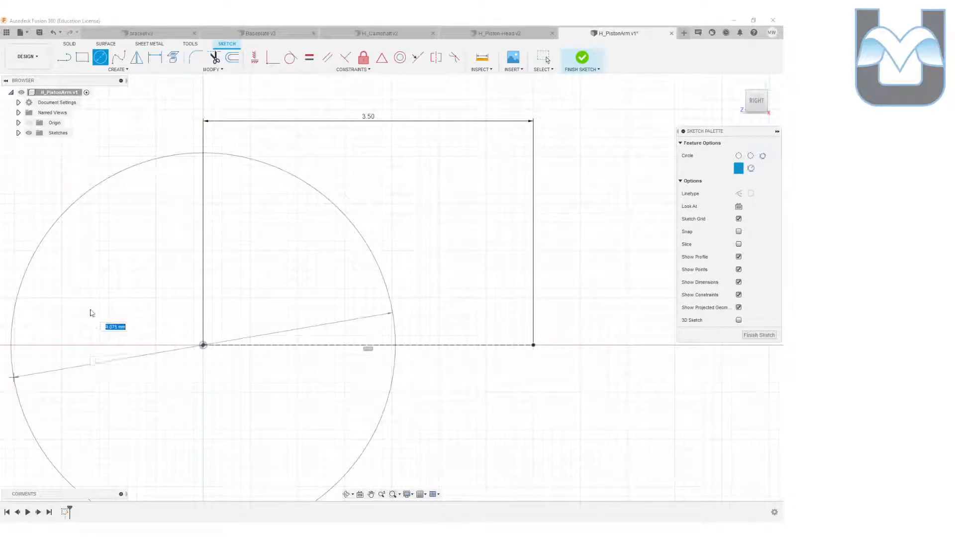
{"action": "type", "text": "0.5"}
{"action": "key", "text": "Return"}
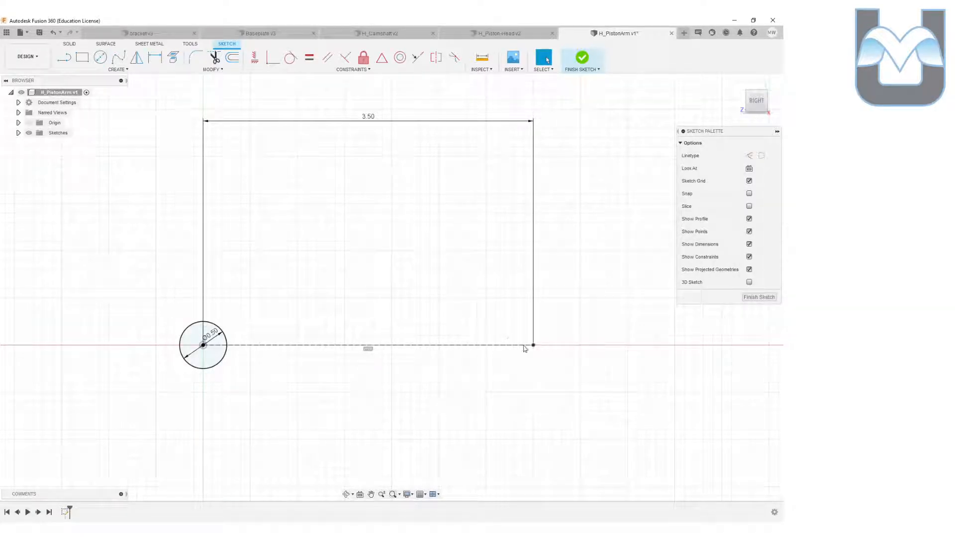
{"action": "left_click", "coordinate": [100, 57]}
{"action": "left_click", "coordinate": [533, 345]}
{"action": "type", "text": "0.5"}
{"action": "key", "text": "Return"}
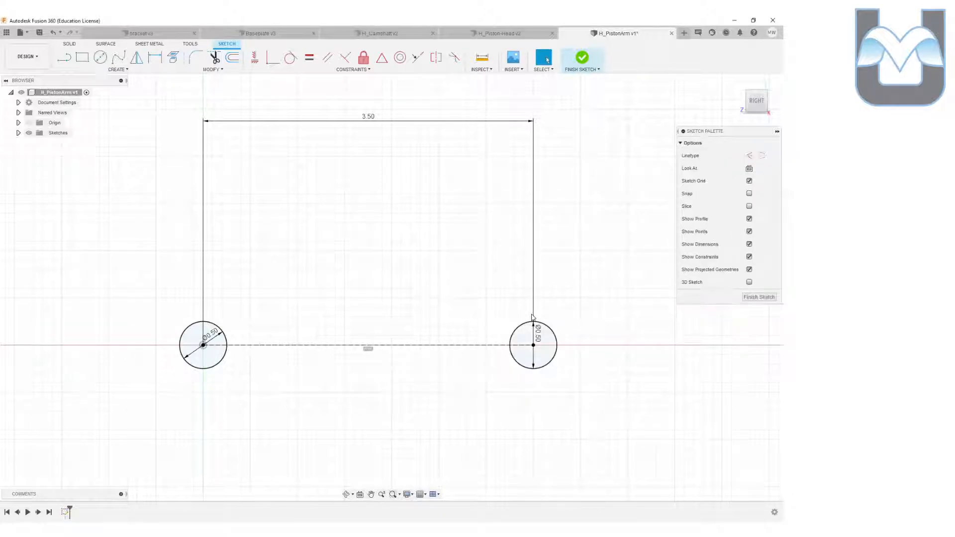
- Add a 1 mm diameter circle concentric with each of the two 0.5 mm circles
{"action": "scroll", "coordinate": [280, 263], "scroll_direction": "up", "scroll_amount": 2}
{"action": "scroll", "coordinate": [318, 275], "scroll_direction": "down", "scroll_amount": 2}
{"action": "middle_click_drag", "start_coordinate": [325, 268], "coordinate": [292, 239]}
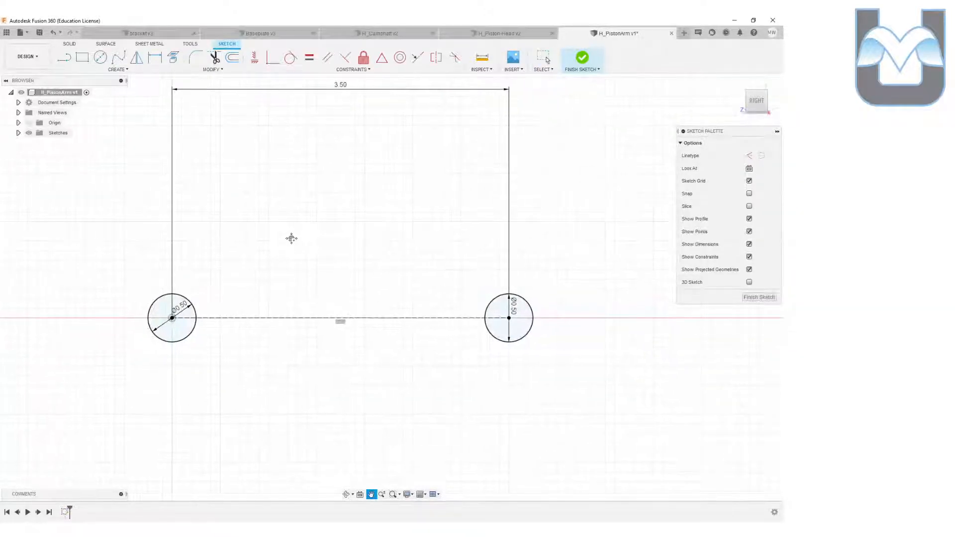
{"action": "scroll", "coordinate": [289, 240], "scroll_direction": "down", "scroll_amount": 1}
{"action": "left_click", "coordinate": [100, 57]}
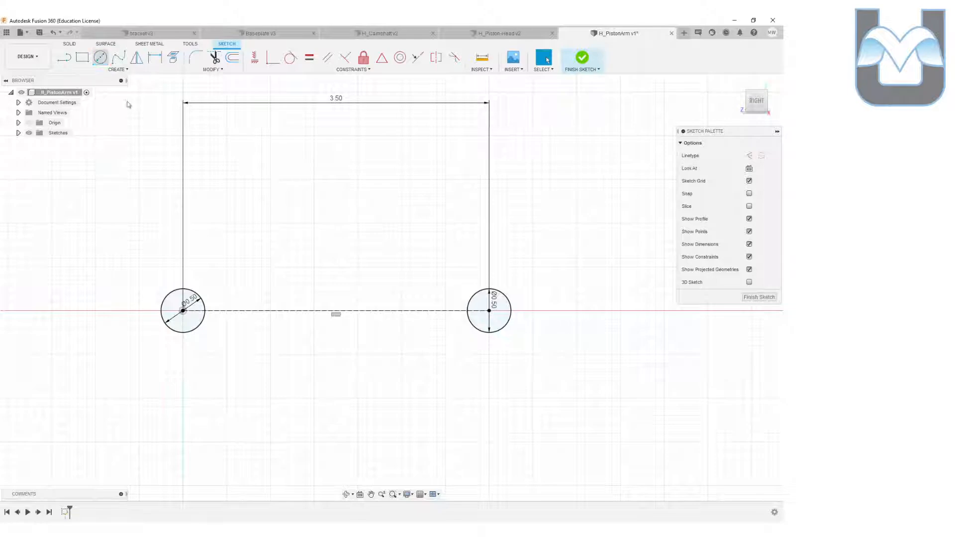
{"action": "left_click", "coordinate": [183, 311]}
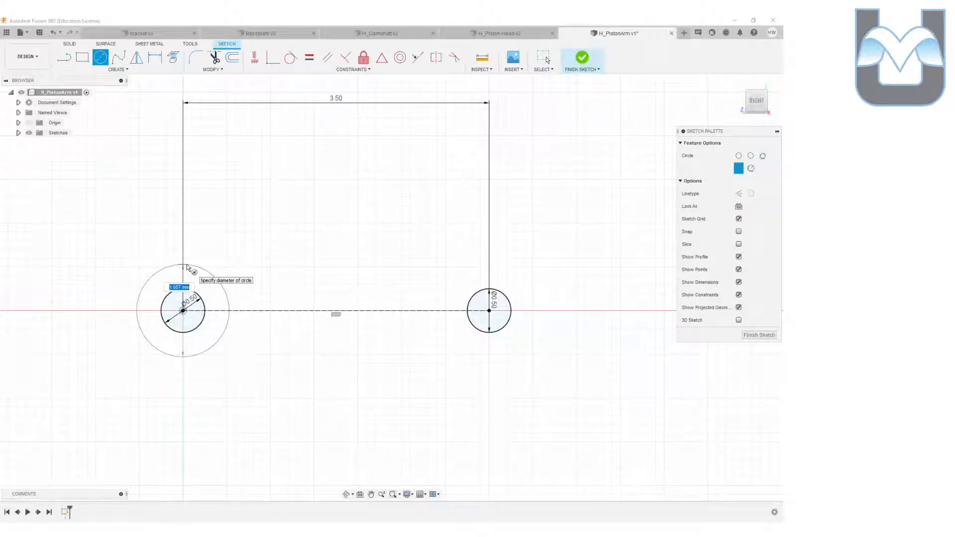
{"action": "type", "text": "1"}
{"action": "key", "text": "Return"}
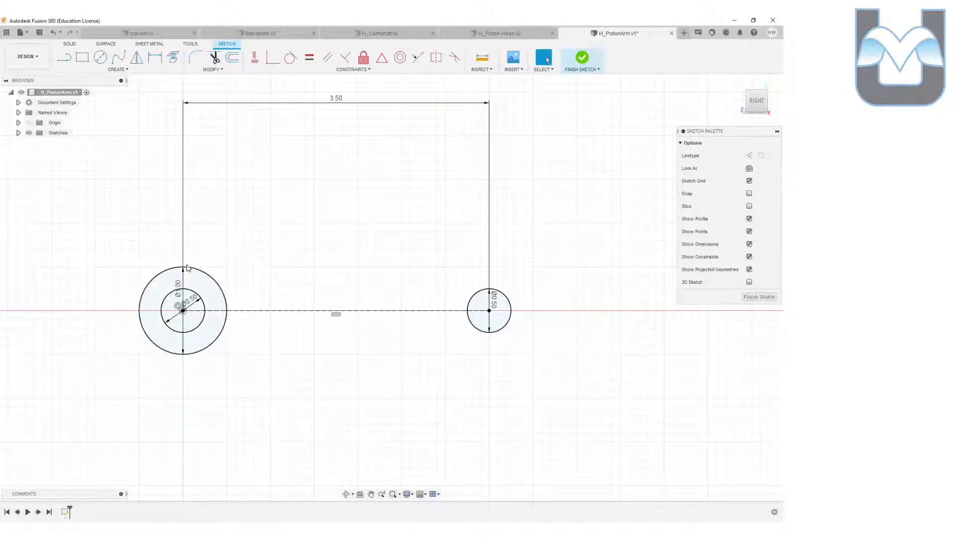
{"action": "left_click", "coordinate": [100, 58]}
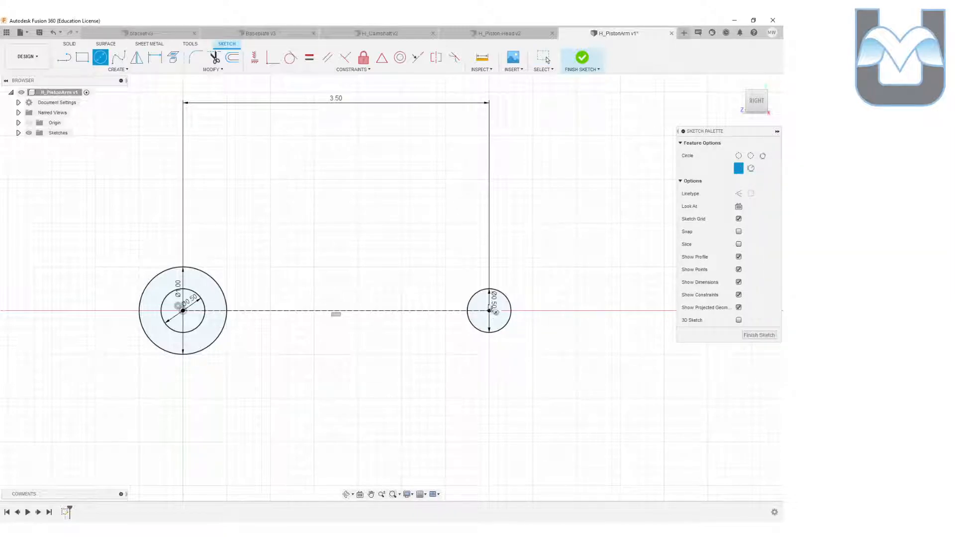
{"action": "left_click", "coordinate": [489, 311]}
{"action": "type", "text": "1"}
{"action": "key", "text": "Return"}
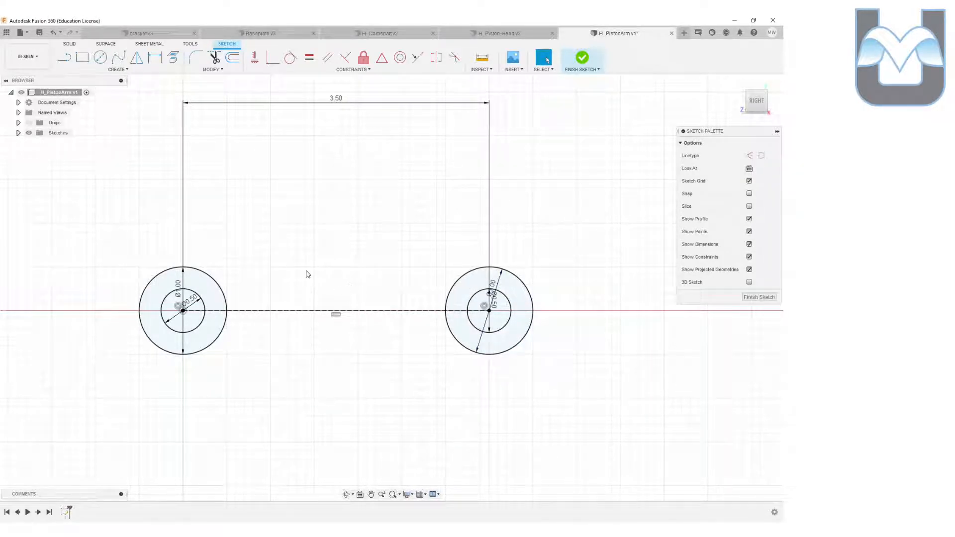
- Draw a 20 mm diameter circle with its centre above the construction line
{"action": "scroll", "coordinate": [308, 274], "scroll_direction": "down", "scroll_amount": 6}
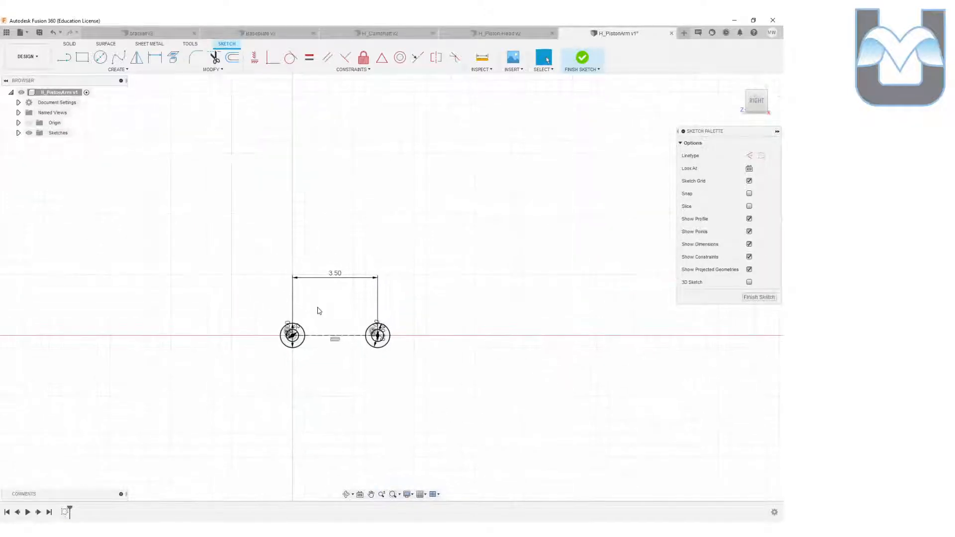
{"action": "left_click", "coordinate": [99, 59]}
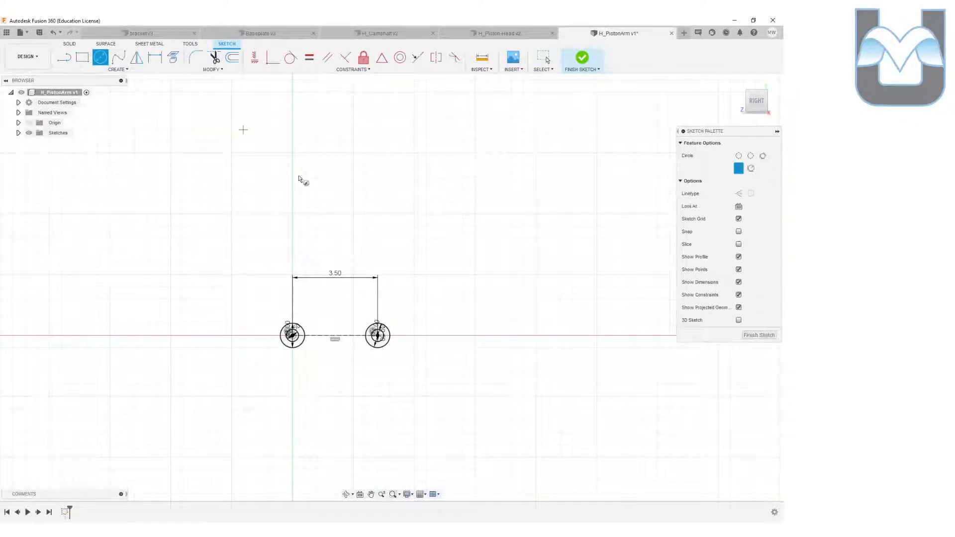
{"action": "left_click", "coordinate": [319, 130]}
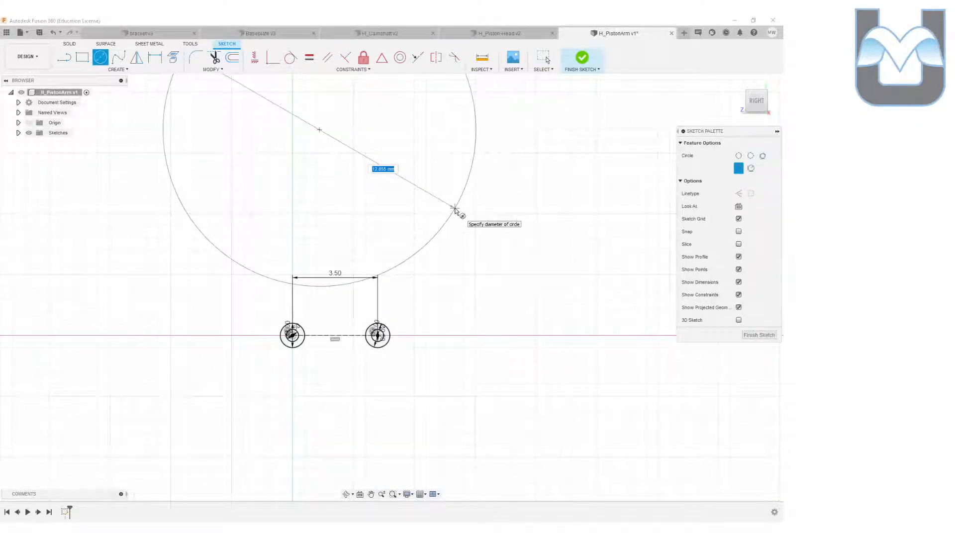
{"action": "type", "text": "20"}
{"action": "key", "text": "Tab"}
{"action": "left_click", "coordinate": [435, 191]}
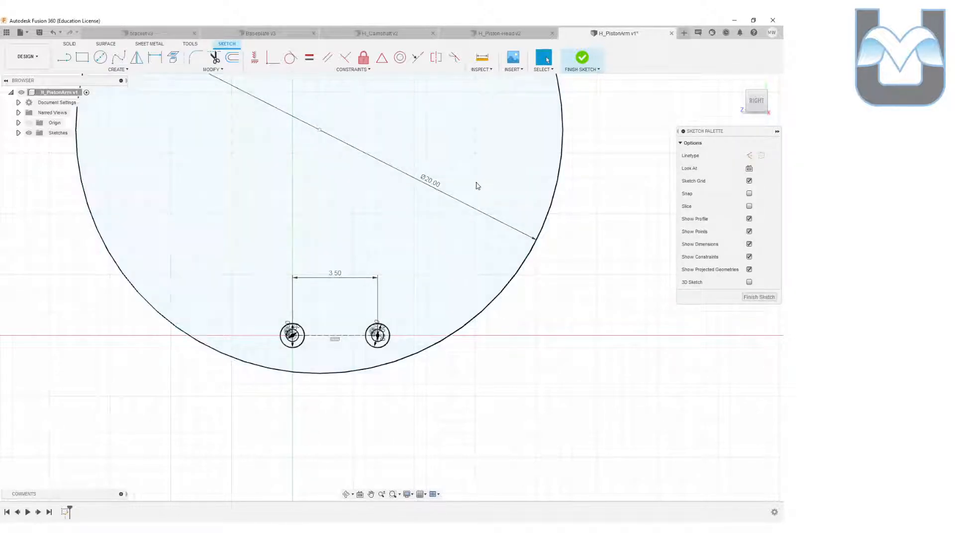
- Move the 20 mm circle's centre to about 10.6 mm above the construction line, roughly midway between the end circles
{"action": "scroll", "coordinate": [493, 185], "scroll_direction": "down", "scroll_amount": 3}
{"action": "middle_click_drag", "start_coordinate": [534, 189], "coordinate": [509, 251]}
{"action": "left_click_drag", "start_coordinate": [541, 246], "coordinate": [447, 235]}
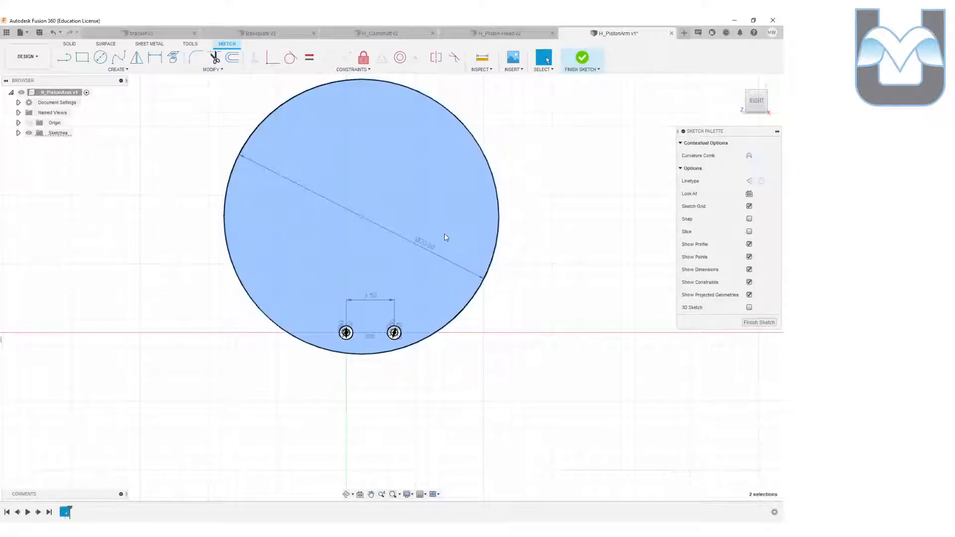
{"action": "mouse_move", "coordinate": [363, 216]}
{"action": "left_mouse_down"}
{"action": "mouse_move", "coordinate": [358, 162]}
{"action": "mouse_move", "coordinate": [383, 174]}
{"action": "mouse_move", "coordinate": [371, 190]}
{"action": "left_mouse_up"}
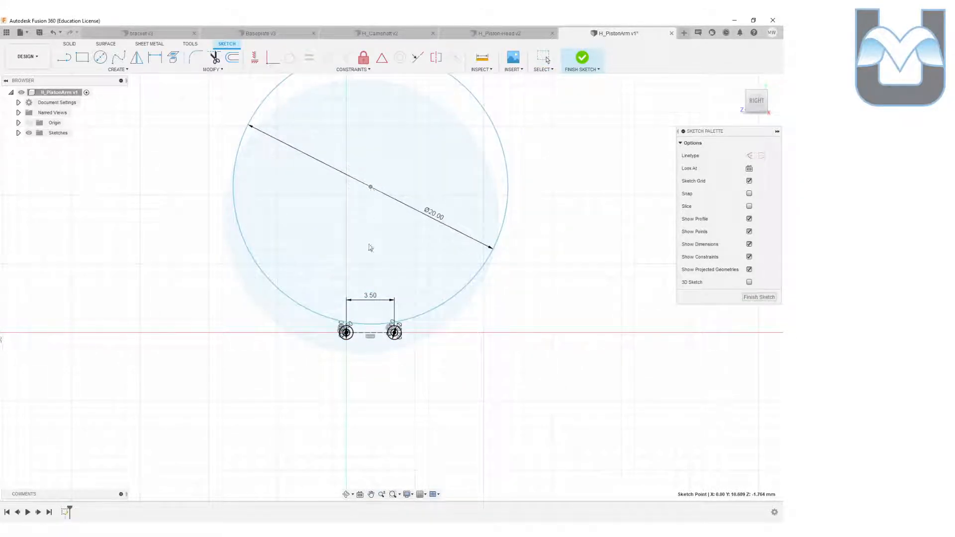
- Delete the construction line's horizontal constraint and tilt the line, restoring it with the Horizontal/Vertical constraint
{"action": "scroll", "coordinate": [368, 238], "scroll_direction": "down", "scroll_amount": 3}
{"action": "scroll", "coordinate": [357, 336], "scroll_direction": "up", "scroll_amount": 5}
{"action": "scroll", "coordinate": [357, 336], "scroll_direction": "up", "scroll_amount": 8}
{"action": "scroll", "coordinate": [427, 319], "scroll_direction": "down", "scroll_amount": 1}
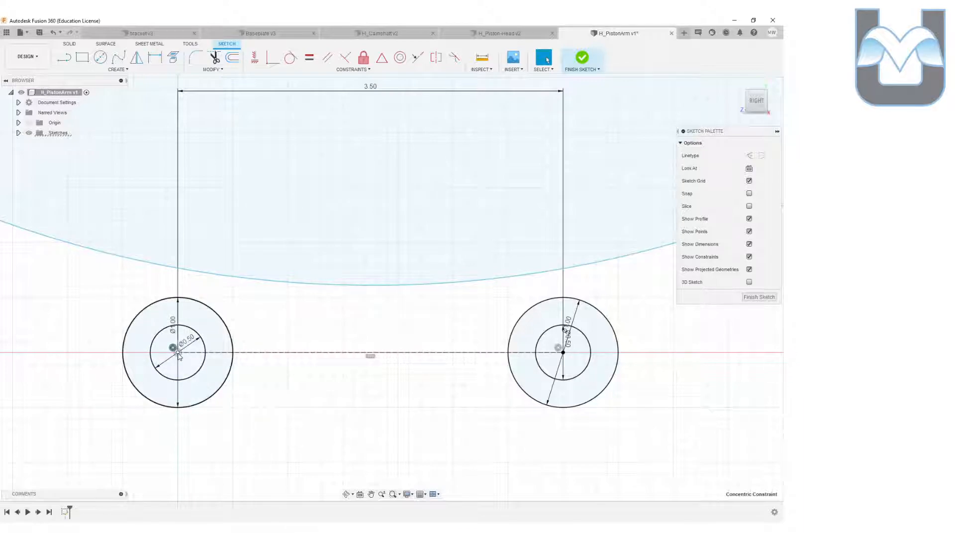
{"action": "left_click", "coordinate": [370, 356]}
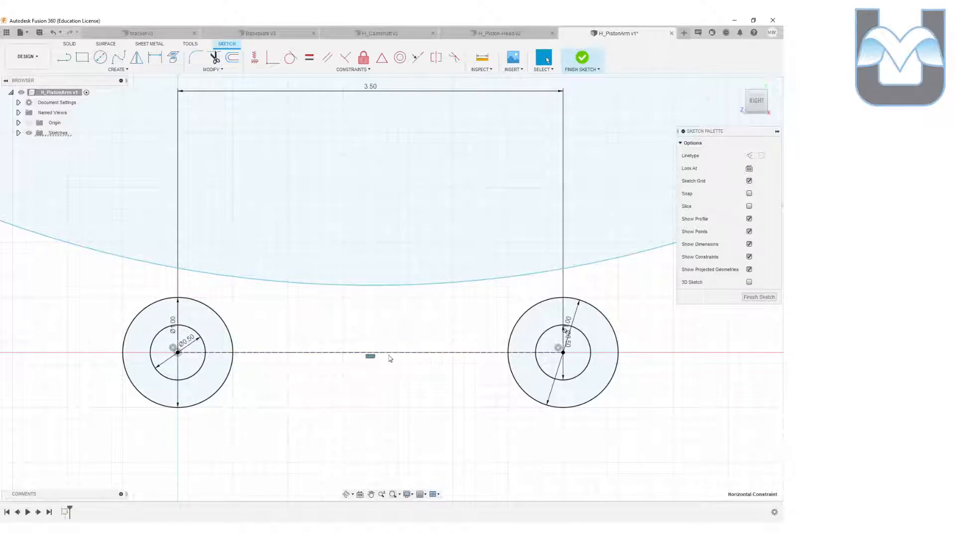
{"action": "key", "text": "Delete"}
{"action": "left_click", "coordinate": [178, 353]}
{"action": "left_click_drag", "start_coordinate": [222, 353], "coordinate": [343, 334]}
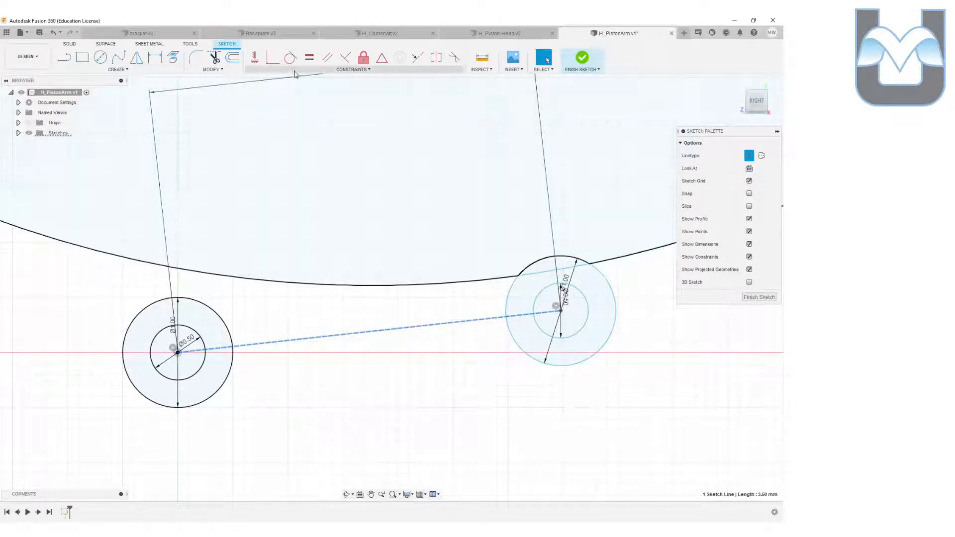
{"action": "left_click", "coordinate": [368, 69]}
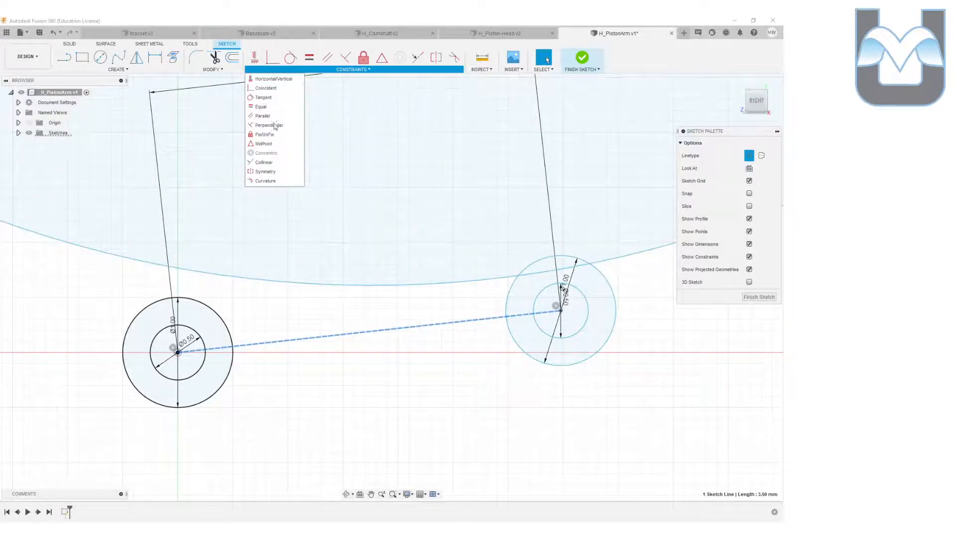
{"action": "left_click", "coordinate": [275, 79]}
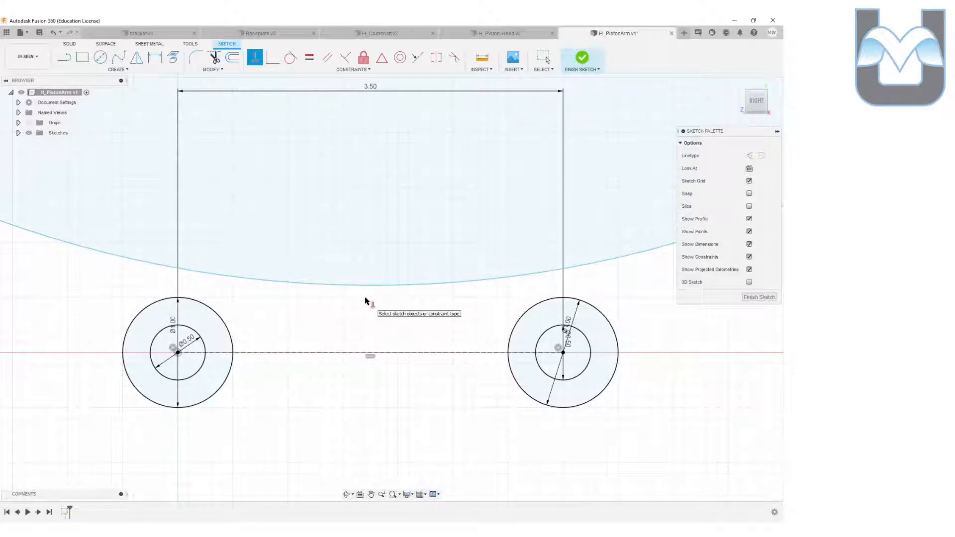
- Apply tangent constraints between the 20 mm circle and the 1 mm circle at each end of the construction line
{"action": "left_click", "coordinate": [294, 60]}
{"action": "left_click", "coordinate": [230, 278]}
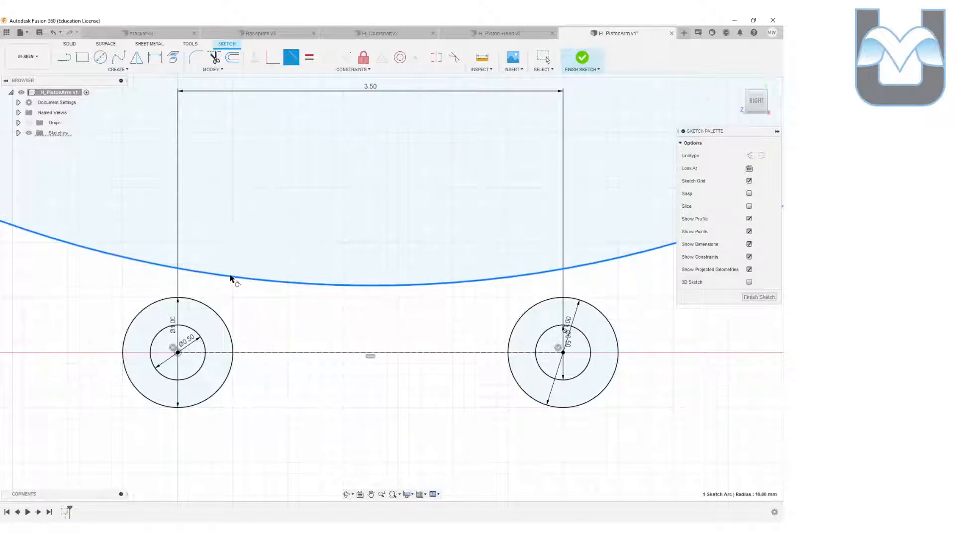
{"action": "left_click", "coordinate": [212, 310]}
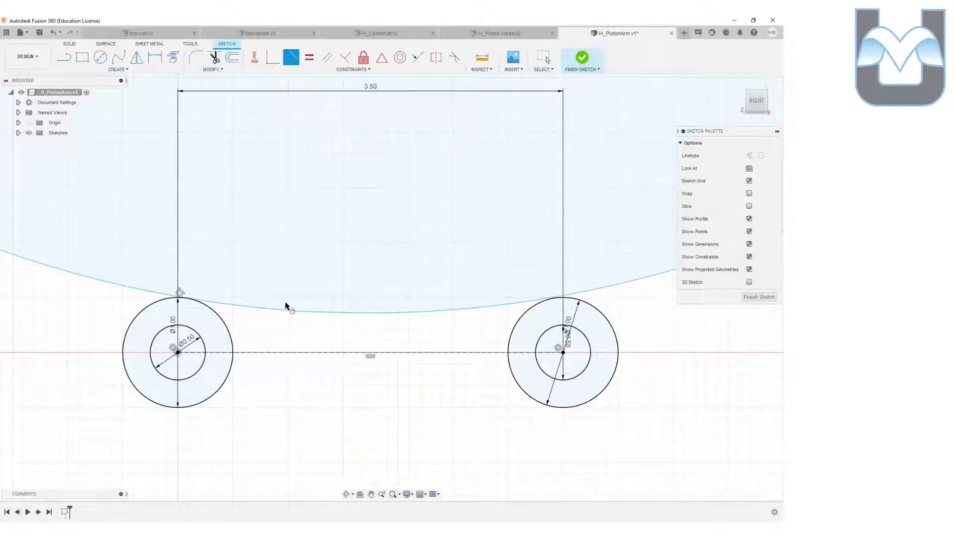
{"action": "scroll", "coordinate": [185, 292], "scroll_direction": "up", "scroll_amount": 5}
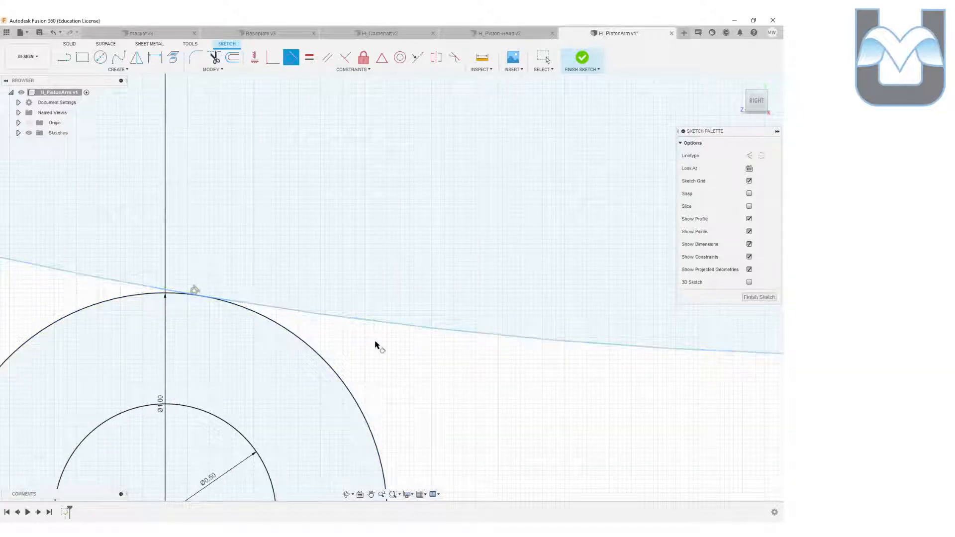
{"action": "scroll", "coordinate": [443, 356], "scroll_direction": "down", "scroll_amount": 6}
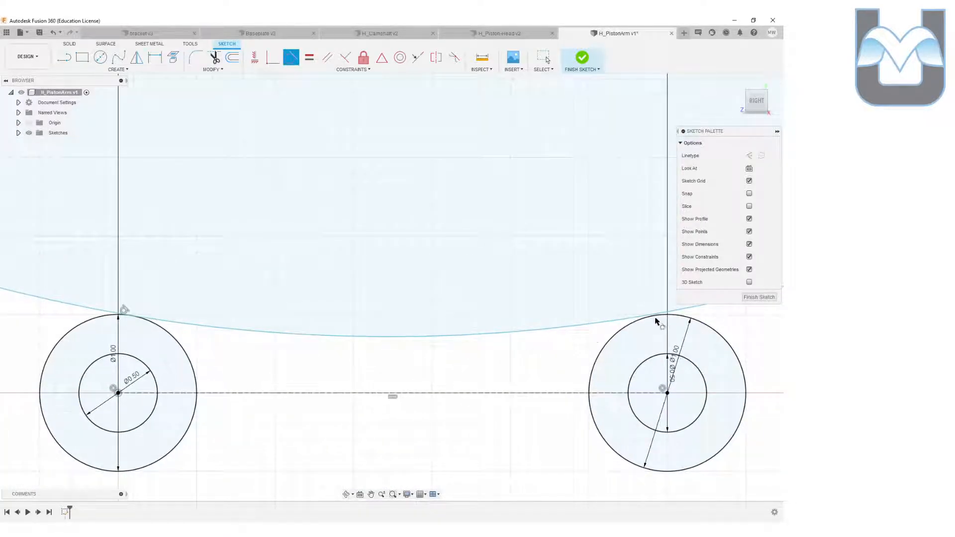
{"action": "scroll", "coordinate": [621, 317], "scroll_direction": "up", "scroll_amount": 5}
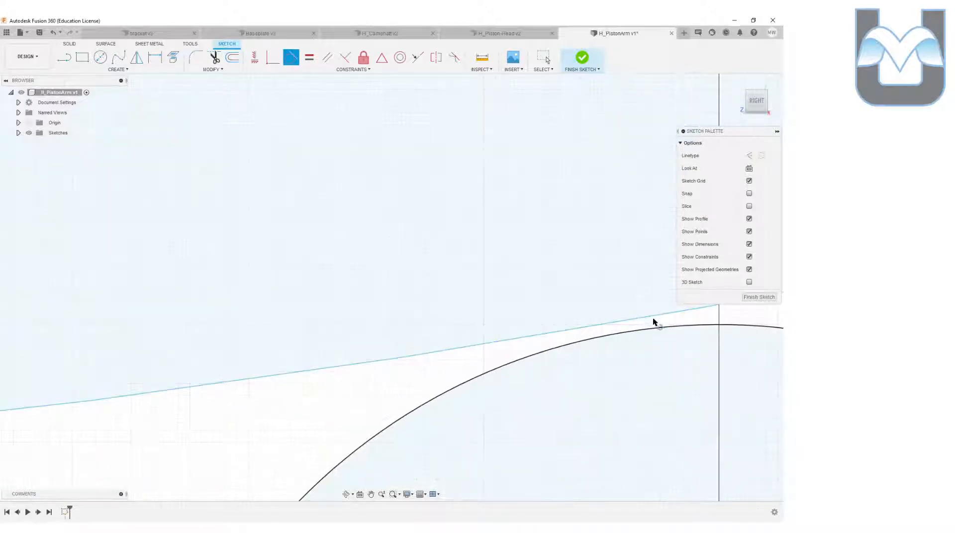
{"action": "scroll", "coordinate": [277, 379], "scroll_direction": "down", "scroll_amount": 5}
{"action": "left_click", "coordinate": [324, 387]}
{"action": "left_click", "coordinate": [219, 404]}
{"action": "scroll", "coordinate": [199, 412], "scroll_direction": "down", "scroll_amount": 6}
{"action": "middle_click_drag", "start_coordinate": [147, 435], "coordinate": [414, 404]}
{"action": "scroll", "coordinate": [350, 398], "scroll_direction": "up", "scroll_amount": 4}
{"action": "scroll", "coordinate": [354, 394], "scroll_direction": "down", "scroll_amount": 4}
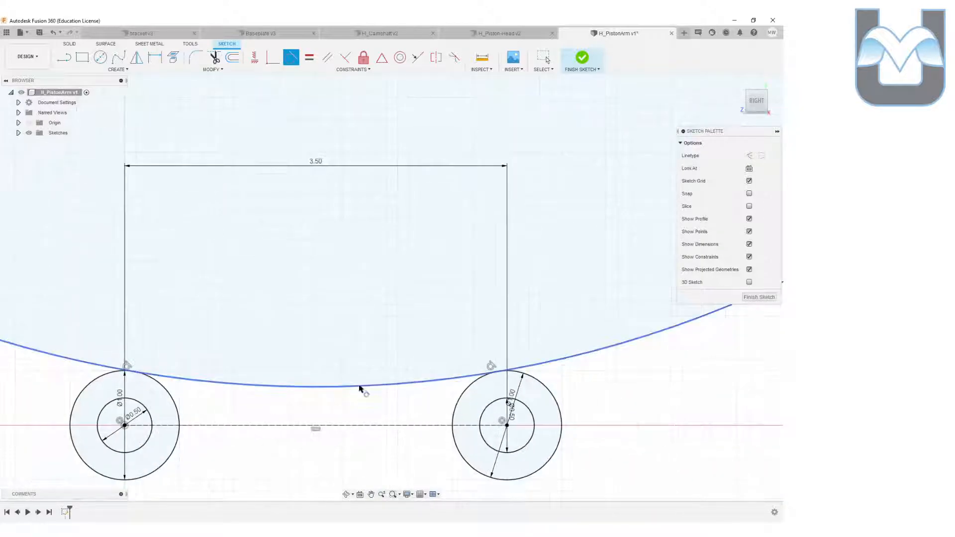
- Trim the 20 mm circle beyond its tangent points, leaving only the arc between the two 1 mm circles
{"action": "left_click", "coordinate": [214, 57]}
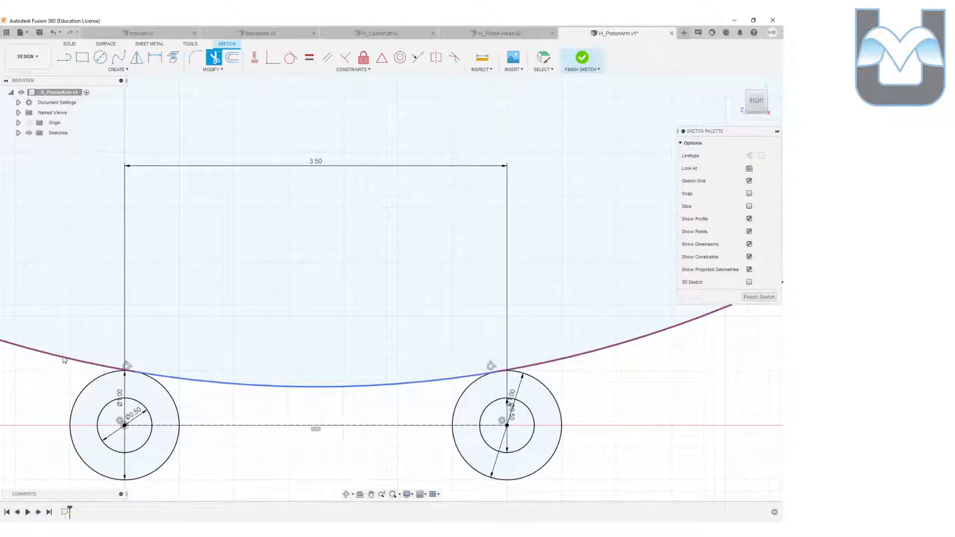
{"action": "left_click", "coordinate": [63, 357]}
{"action": "scroll", "coordinate": [406, 365], "scroll_direction": "up", "scroll_amount": 5}
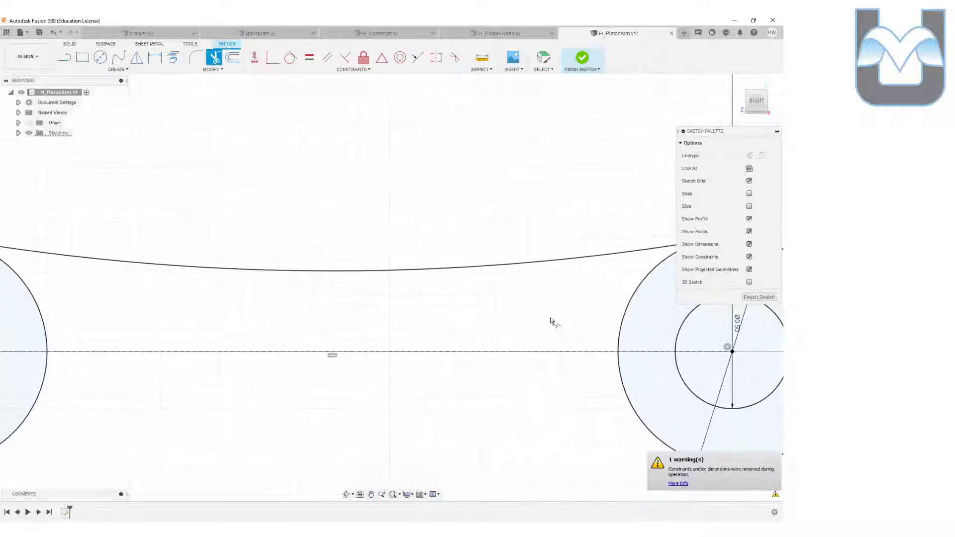
{"action": "scroll", "coordinate": [482, 336], "scroll_direction": "down", "scroll_amount": 5}
{"action": "key", "text": "Escape"}
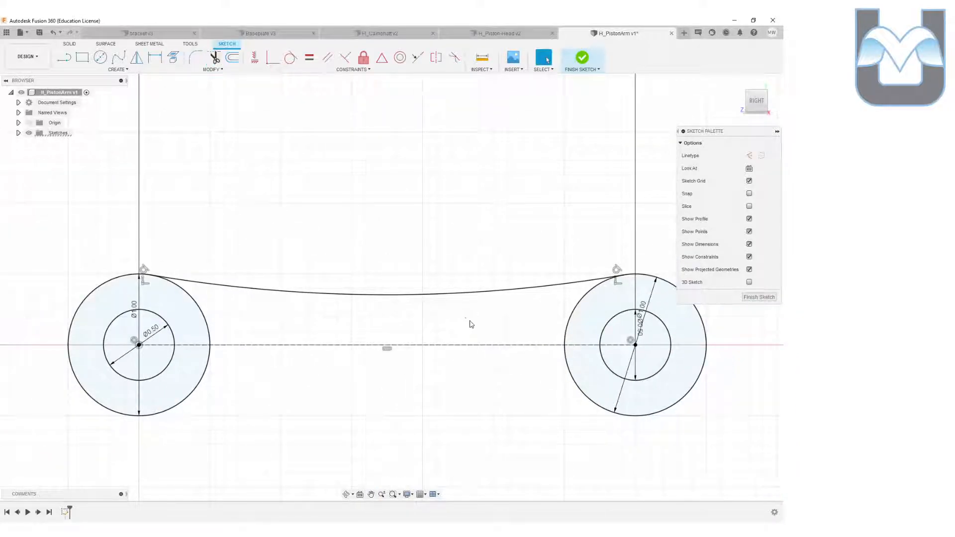
- Mirror the upper tangent arc about the dashed construction line joining the two end circles
{"action": "left_click", "coordinate": [372, 294]}
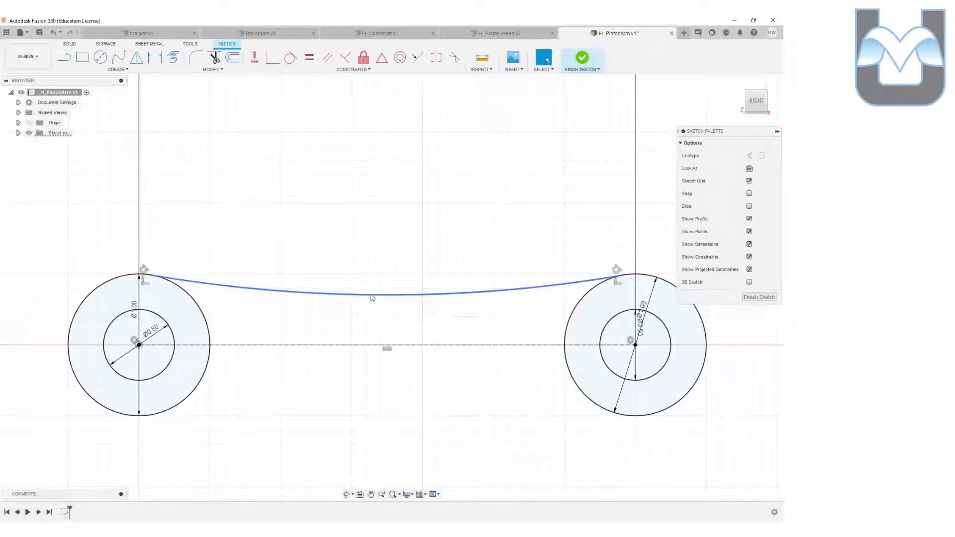
{"action": "left_click", "coordinate": [137, 58]}
{"action": "left_click", "coordinate": [617, 155]}
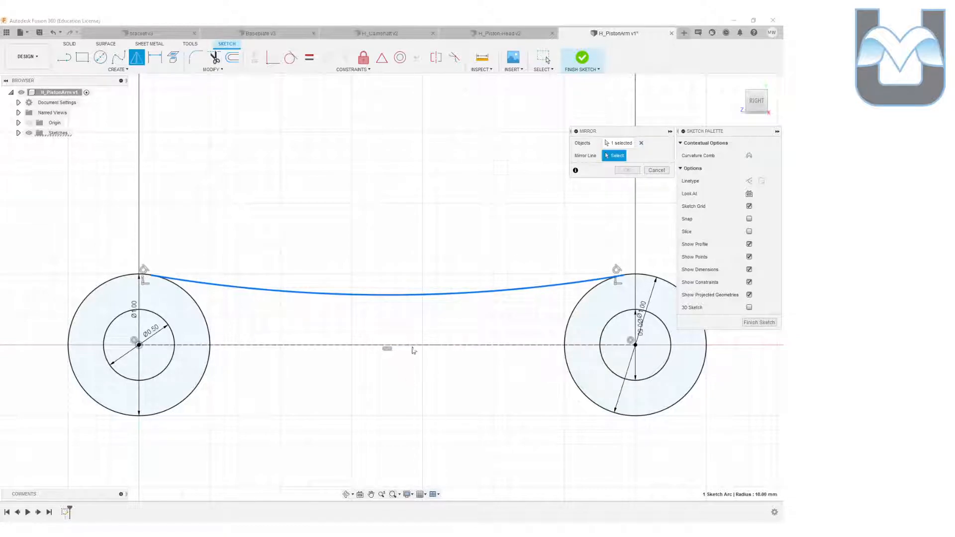
{"action": "left_click", "coordinate": [424, 352]}
{"action": "left_click", "coordinate": [625, 171]}
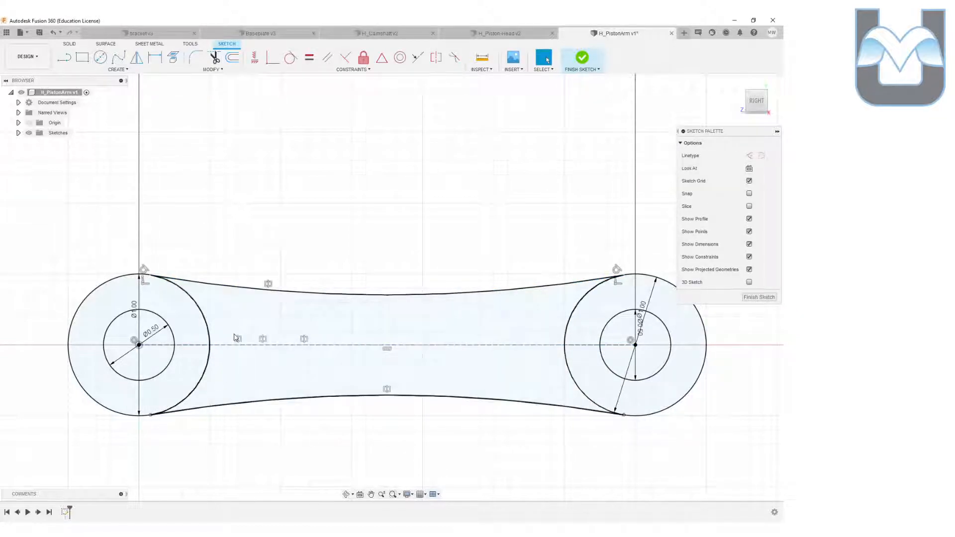
- Trim the inner portions of both 1 mm circles to leave one continuous outer outline, and finish the sketch
{"action": "key", "text": "t"}
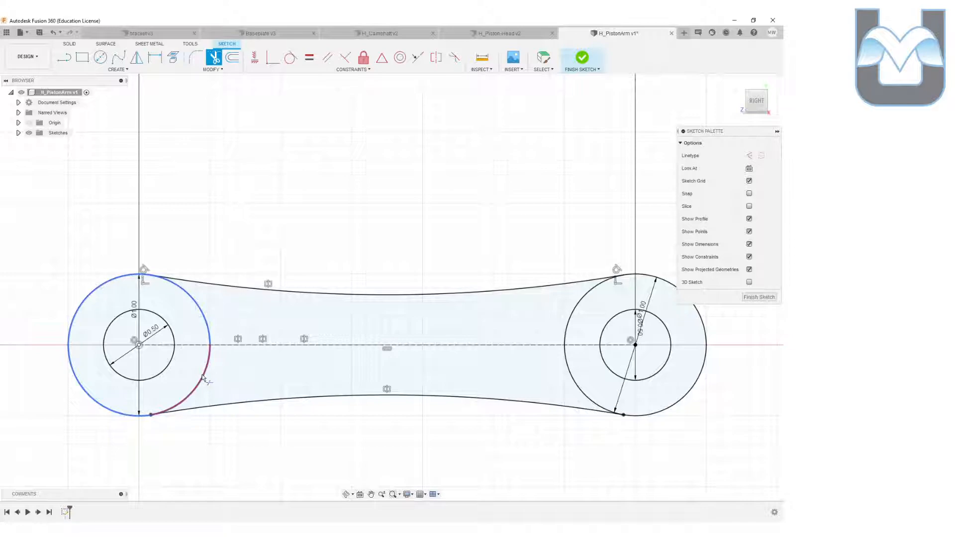
{"action": "left_click", "coordinate": [203, 379]}
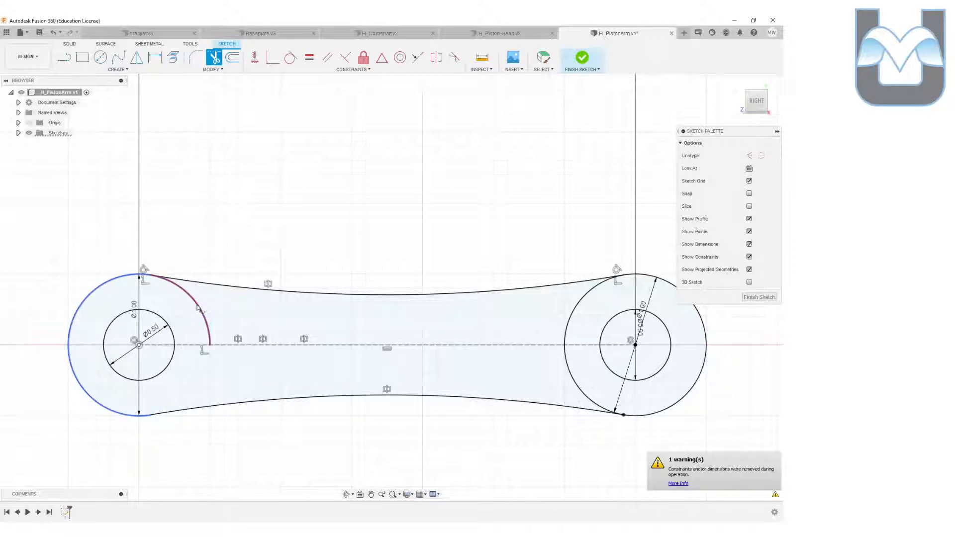
{"action": "left_click", "coordinate": [577, 383]}
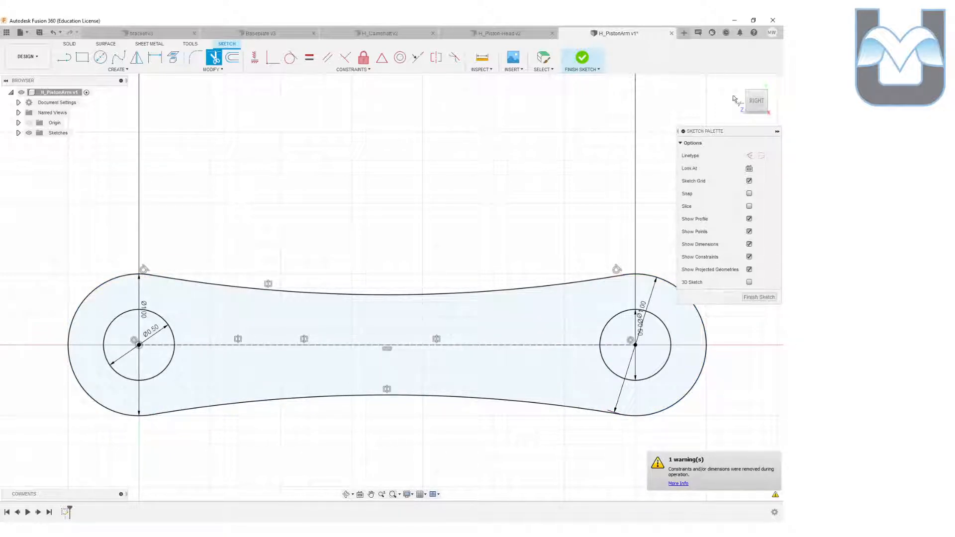
{"action": "left_click", "coordinate": [582, 58]}
- Extrude the arm profile 0.25 mm as a new body, leaving both 0.5 mm end holes open
{"action": "left_click_drag", "start_coordinate": [765, 106], "coordinate": [727, 121]}
{"action": "left_click", "coordinate": [83, 58]}
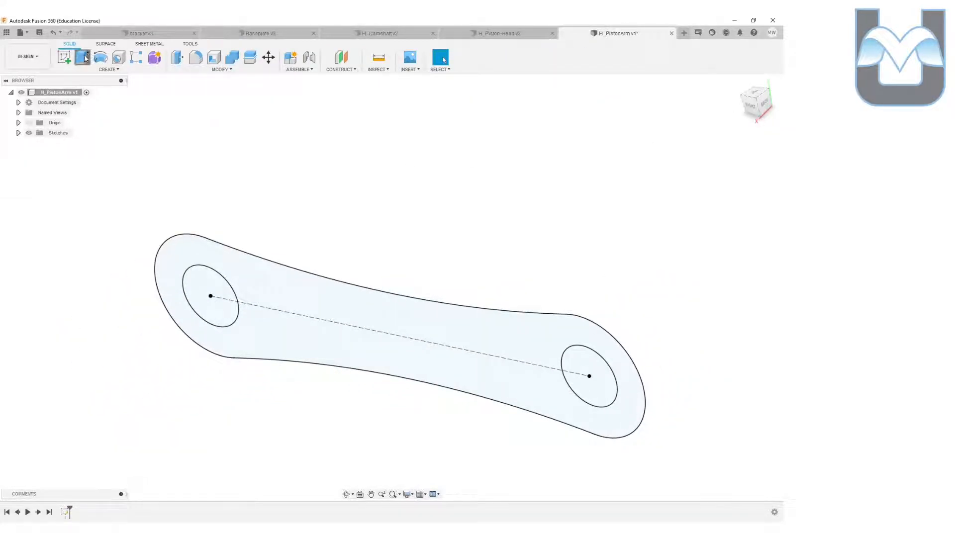
{"action": "mouse_move", "coordinate": [392, 349]}
{"action": "left_mouse_down"}
{"action": "mouse_move", "coordinate": [393, 336]}
{"action": "mouse_move", "coordinate": [386, 346]}
{"action": "left_mouse_up"}
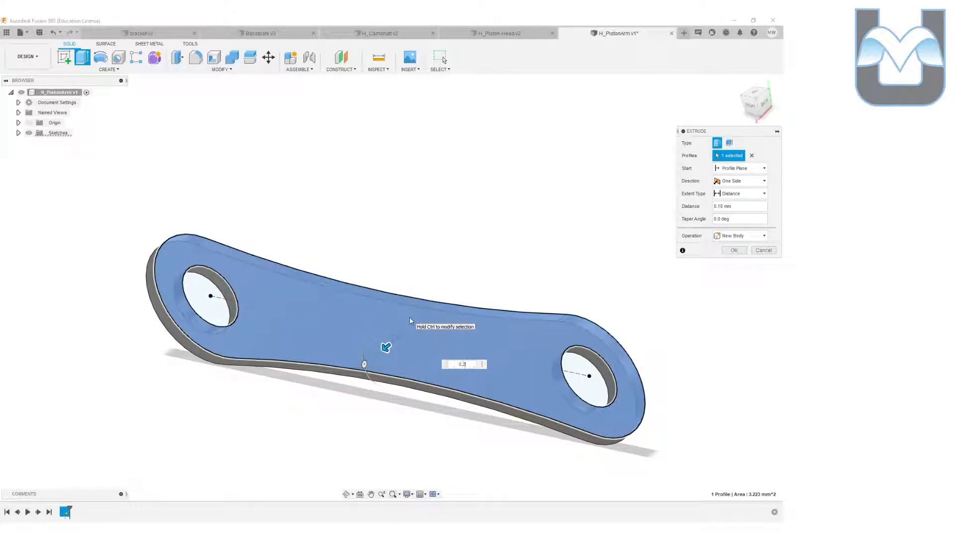
{"action": "key", "text": "Return"}
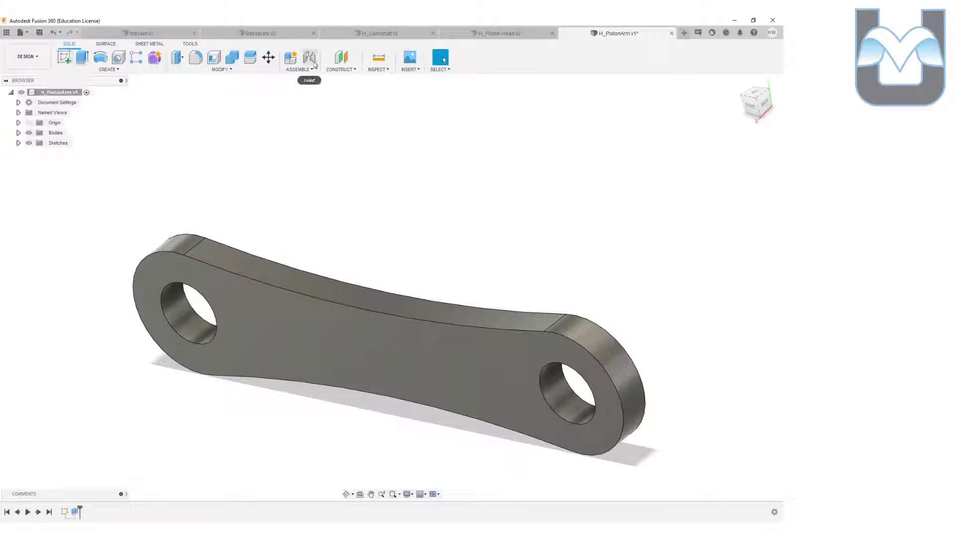
- Construct a midplane between the arm's two flat side faces
{"action": "left_click", "coordinate": [342, 69]}
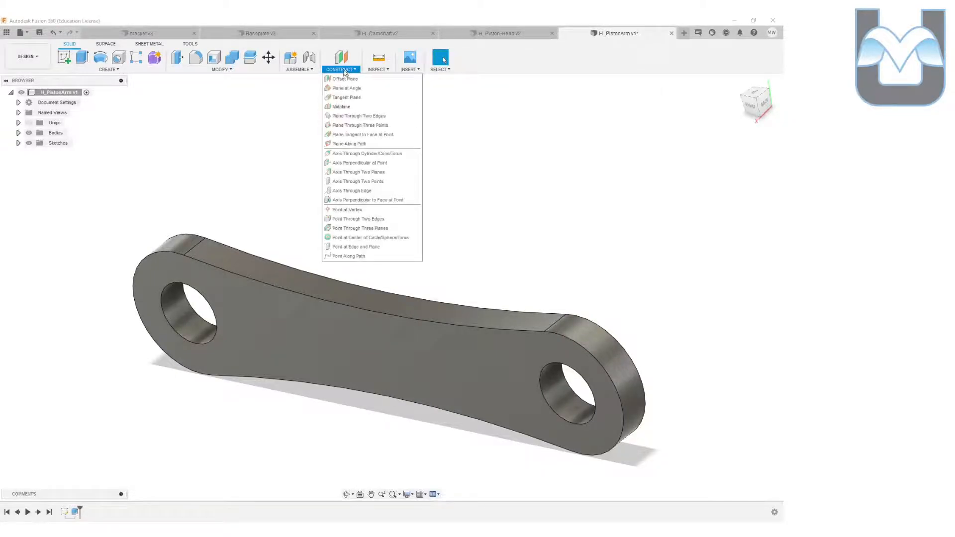
{"action": "left_click", "coordinate": [356, 108]}
{"action": "left_click", "coordinate": [494, 400]}
{"action": "left_click_drag", "start_coordinate": [758, 108], "coordinate": [710, 156]}
{"action": "left_click", "coordinate": [482, 351]}
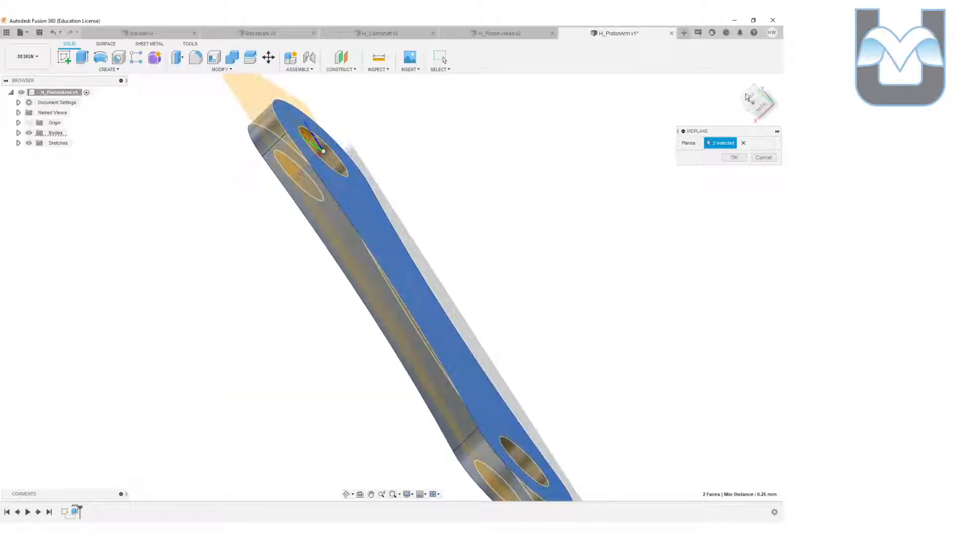
{"action": "left_click_drag", "start_coordinate": [759, 104], "coordinate": [705, 191]}
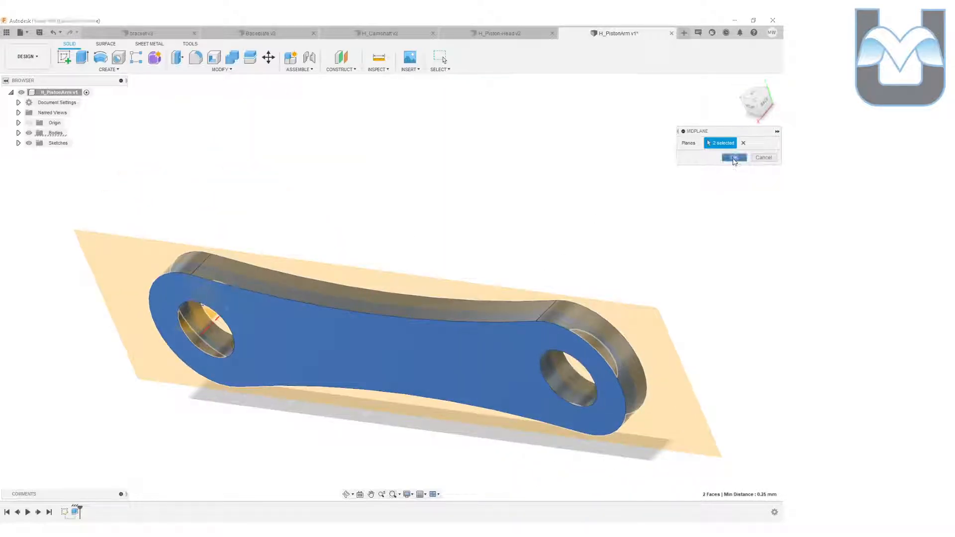
{"action": "left_click", "coordinate": [734, 157]}
- Start a sketch on the midplane and project the edge of one end hole into it
{"action": "left_click", "coordinate": [65, 58]}
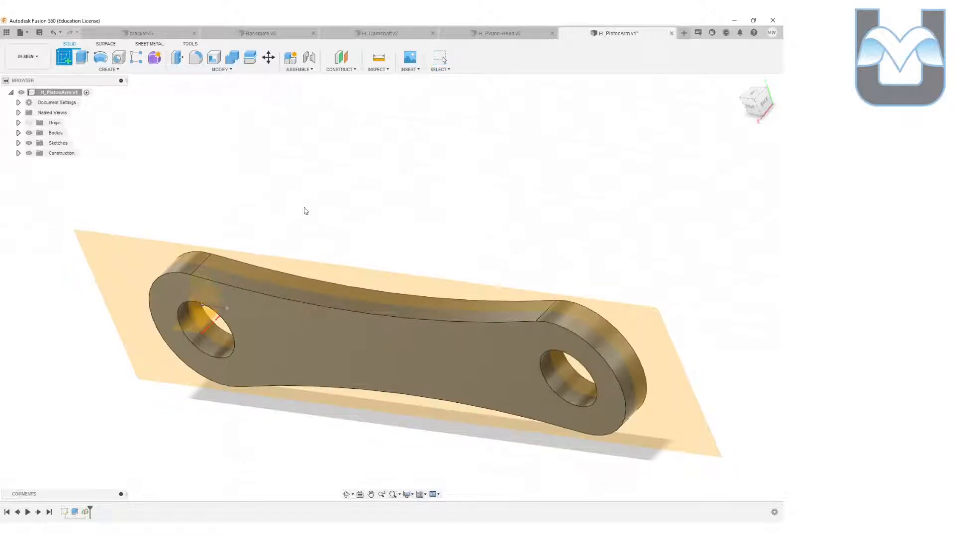
{"action": "left_click", "coordinate": [640, 334]}
{"action": "middle_click_drag", "start_coordinate": [330, 376], "coordinate": [494, 295]}
{"action": "scroll", "coordinate": [494, 295], "scroll_direction": "up", "scroll_amount": 2}
{"action": "left_click", "coordinate": [100, 57]}
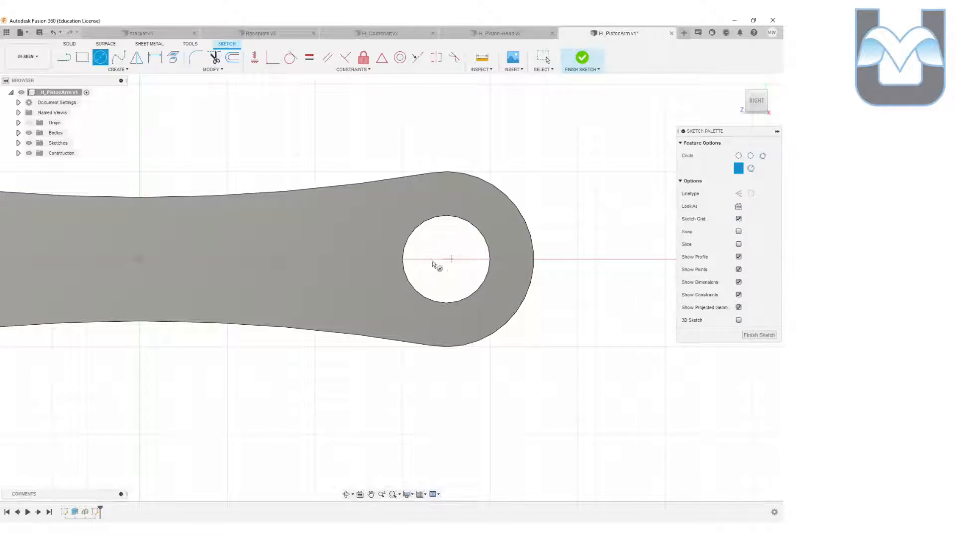
{"action": "key", "text": "p"}
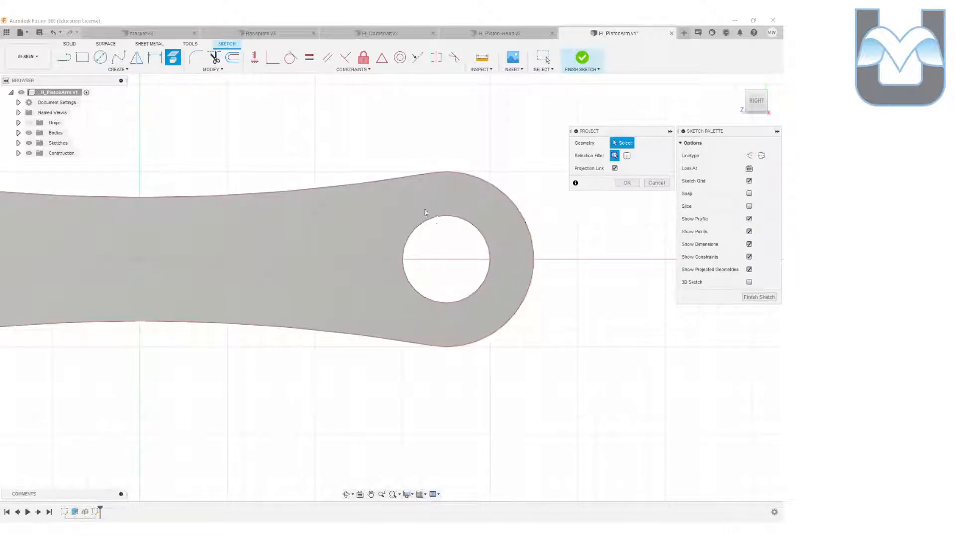
{"action": "left_click", "coordinate": [436, 219]}
{"action": "left_click", "coordinate": [658, 183]}
{"action": "left_click", "coordinate": [176, 59]}
{"action": "left_click", "coordinate": [453, 218]}
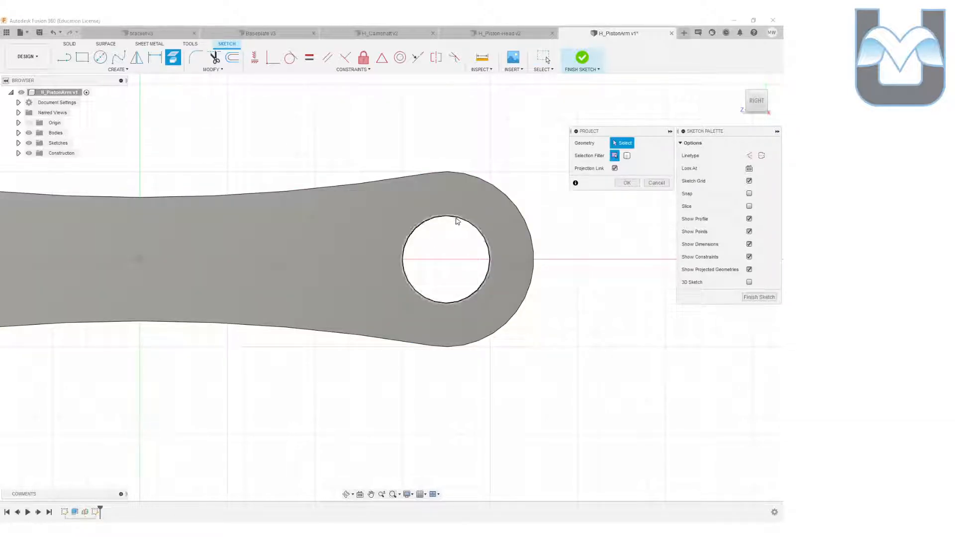
{"action": "left_click", "coordinate": [626, 182]}
- Draw a circle centred on the projected hole, matching the arm end's 1 mm outer diameter, and finish the sketch
{"action": "left_click_drag", "start_coordinate": [758, 100], "coordinate": [737, 112]}
{"action": "scroll", "coordinate": [451, 248], "scroll_direction": "up", "scroll_amount": 3}
{"action": "scroll", "coordinate": [451, 246], "scroll_direction": "up", "scroll_amount": 1}
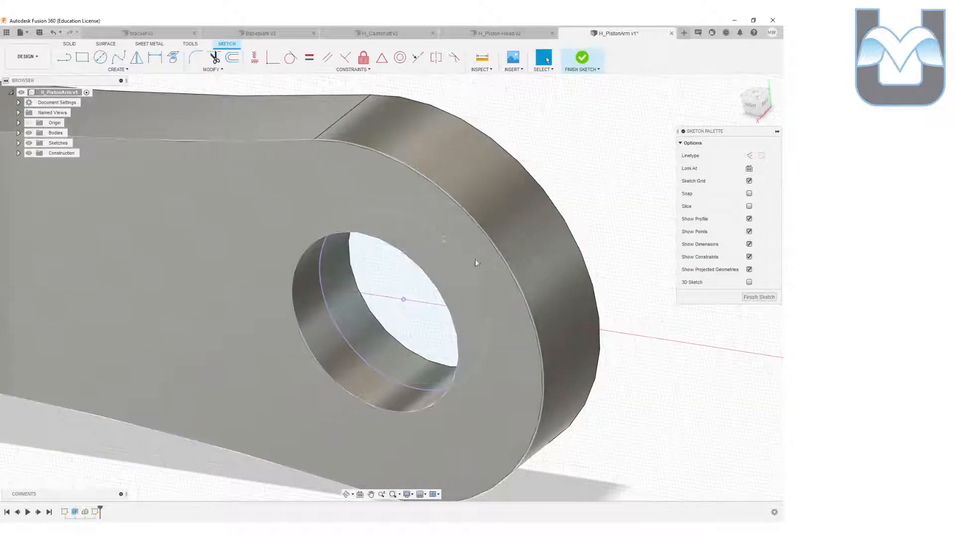
{"action": "left_click", "coordinate": [105, 62]}
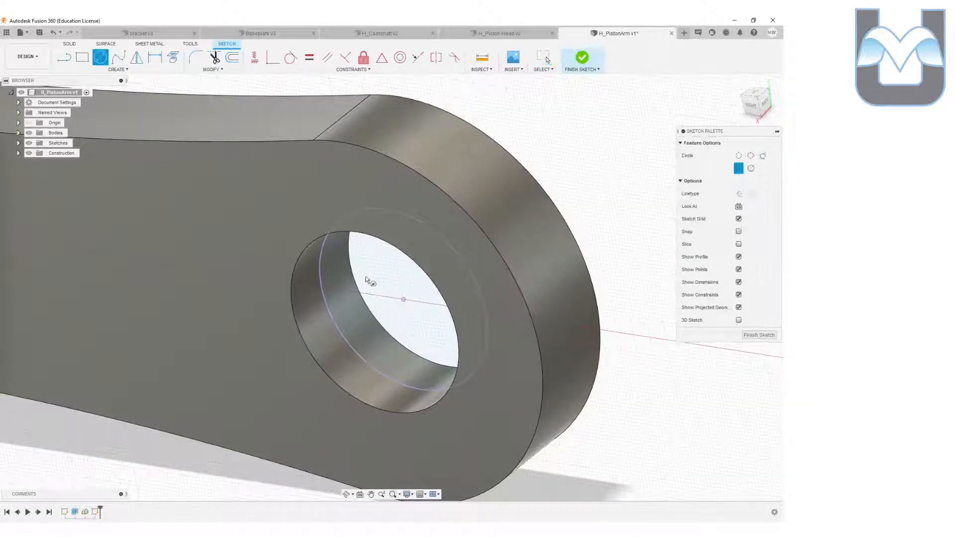
{"action": "left_click", "coordinate": [405, 300]}
{"action": "type", "text": "2"}
{"action": "key", "text": "Return"}
{"action": "key", "text": "Escape"}
{"action": "left_click_drag", "start_coordinate": [754, 100], "coordinate": [690, 223]}
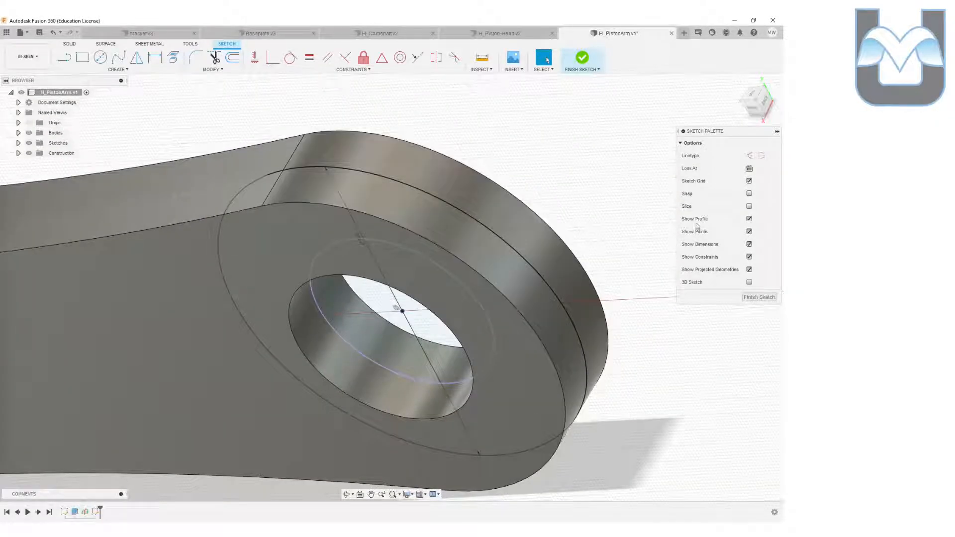
{"action": "left_click", "coordinate": [759, 300]}
- Extrude the ring around the hole symmetrically by 0.25 mm per side, joining it to the arm
{"action": "key", "text": "e"}
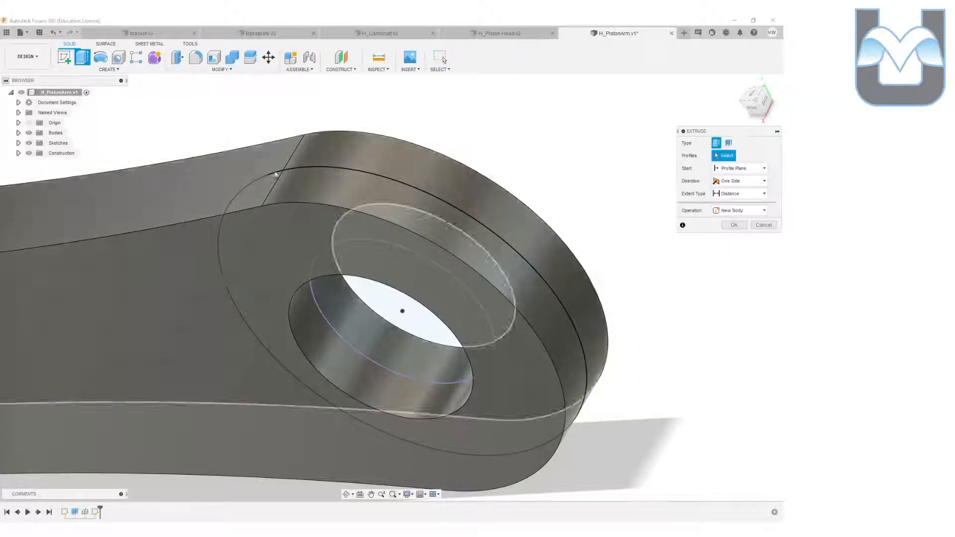
{"action": "left_click", "coordinate": [376, 203]}
{"action": "left_click", "coordinate": [740, 181]}
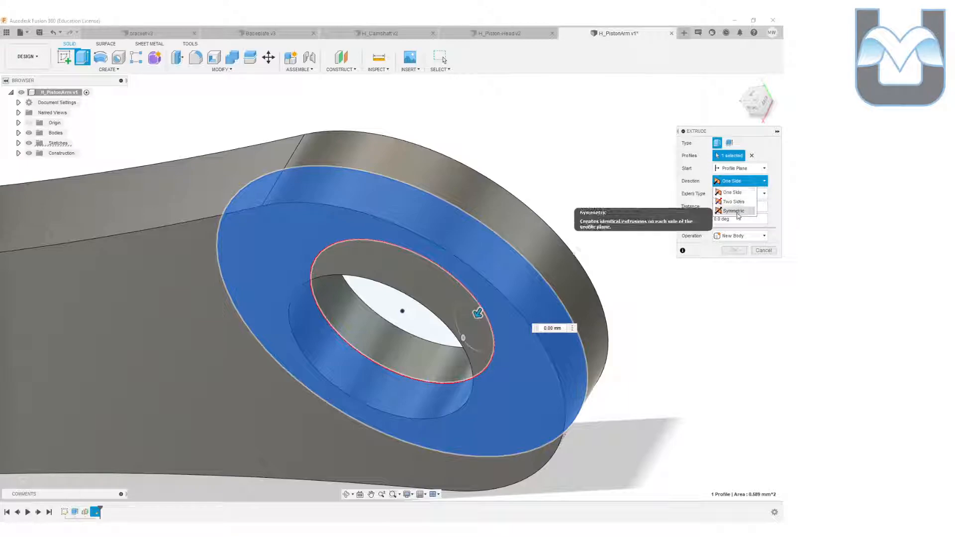
{"action": "left_click", "coordinate": [734, 211]}
{"action": "left_click_drag", "start_coordinate": [482, 305], "coordinate": [518, 248]}
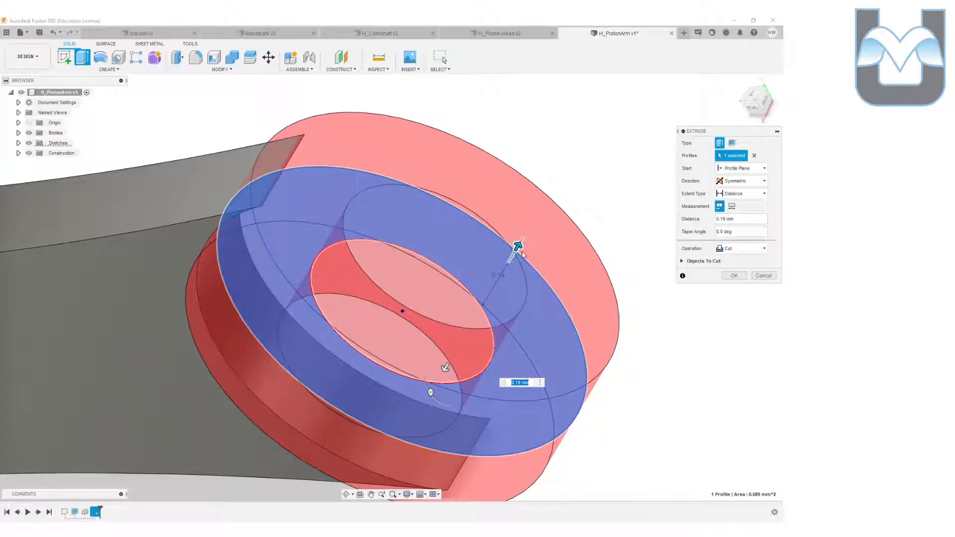
{"action": "type", "text": "0.25"}
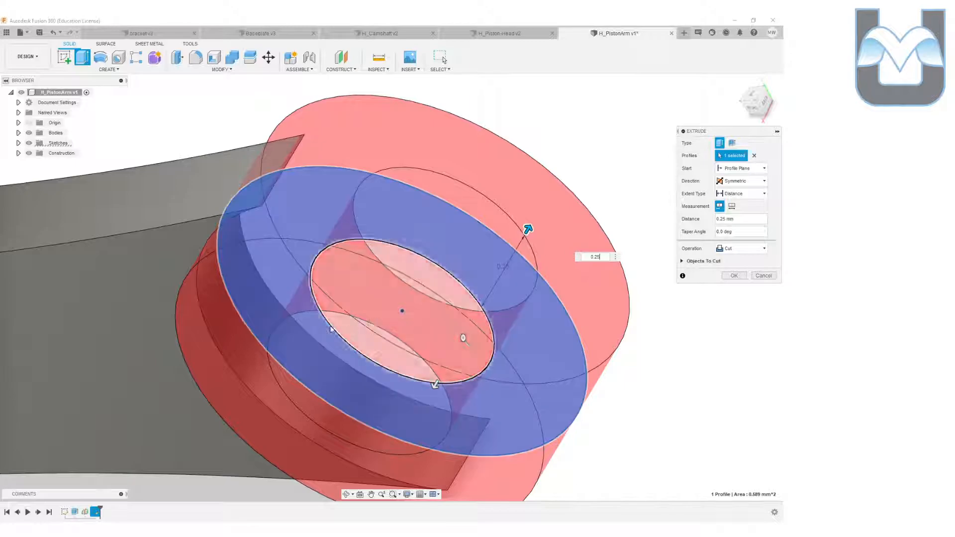
{"action": "left_click", "coordinate": [743, 250]}
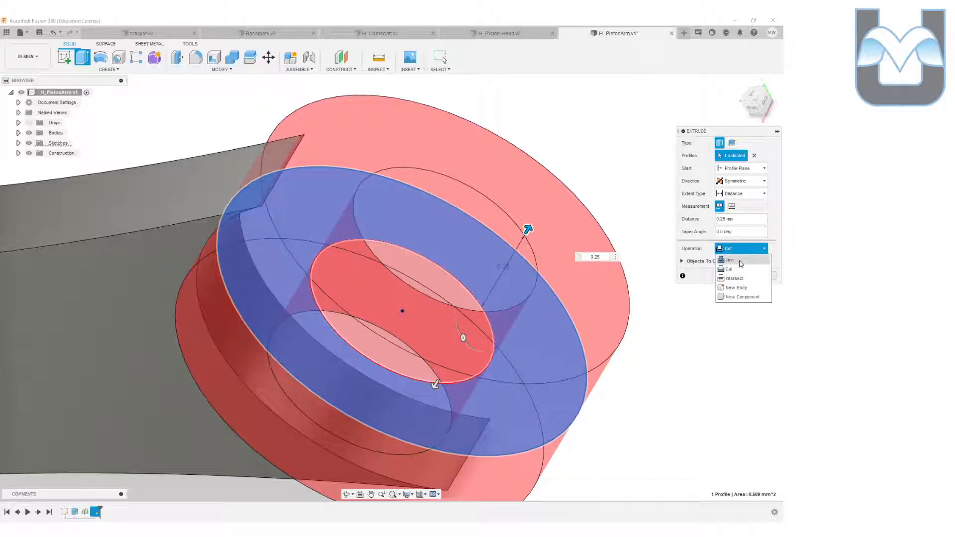
{"action": "left_click", "coordinate": [731, 256]}
{"action": "left_click", "coordinate": [738, 264]}
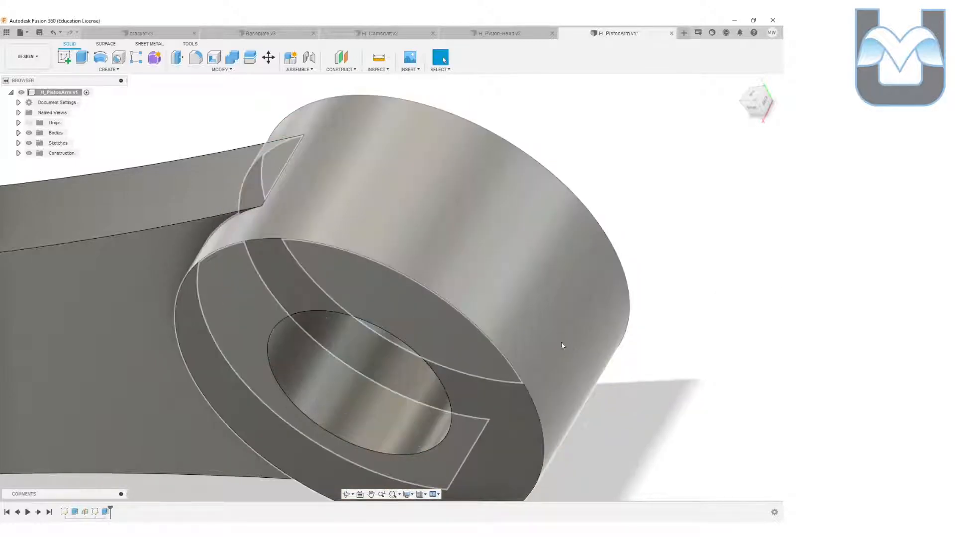
- Save the piston arm design as a new version with the default description
{"action": "scroll", "coordinate": [541, 334], "scroll_direction": "down", "scroll_amount": 5}
{"action": "middle_click_drag", "start_coordinate": [337, 442], "coordinate": [408, 399]}
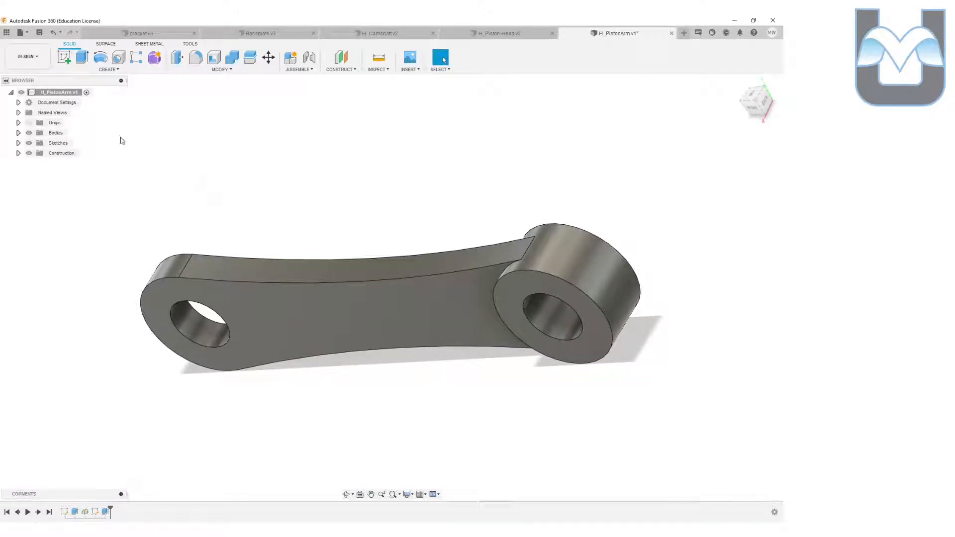
{"action": "left_click", "coordinate": [39, 33]}
{"action": "left_click", "coordinate": [391, 285]}
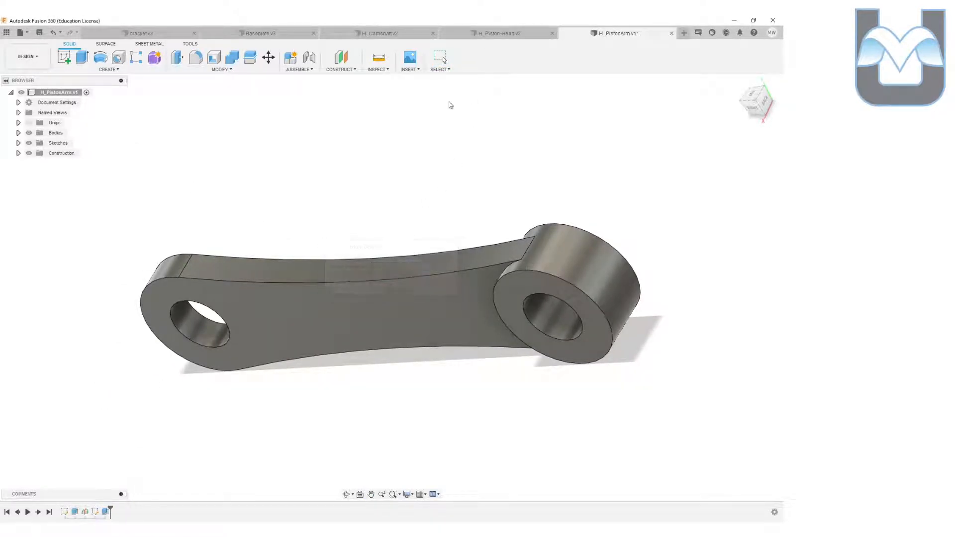
- Create a component from the piston arm's body and save the design with the default version description
{"action": "left_click", "coordinate": [18, 133]}
{"action": "right_click", "coordinate": [63, 143]}
{"action": "left_click", "coordinate": [124, 171]}
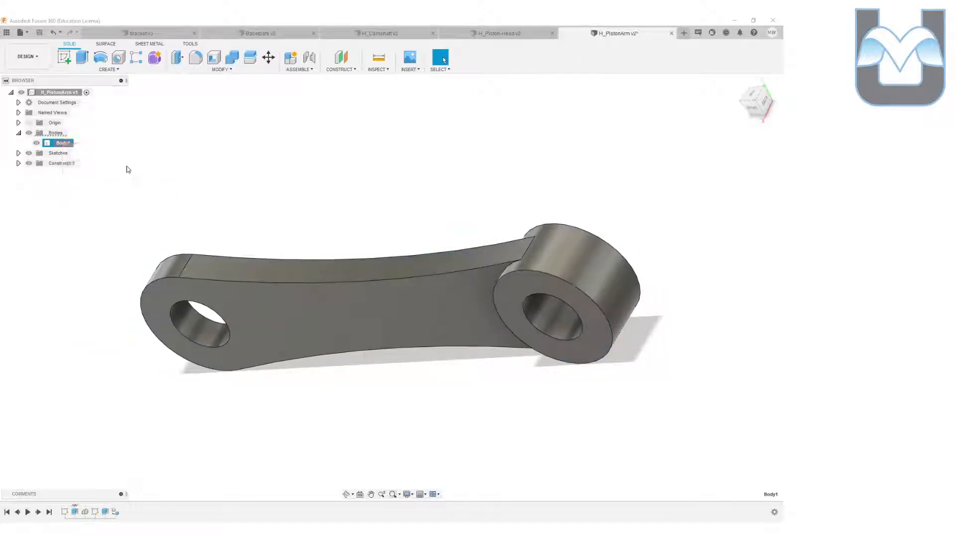
{"action": "left_click", "coordinate": [39, 32]}
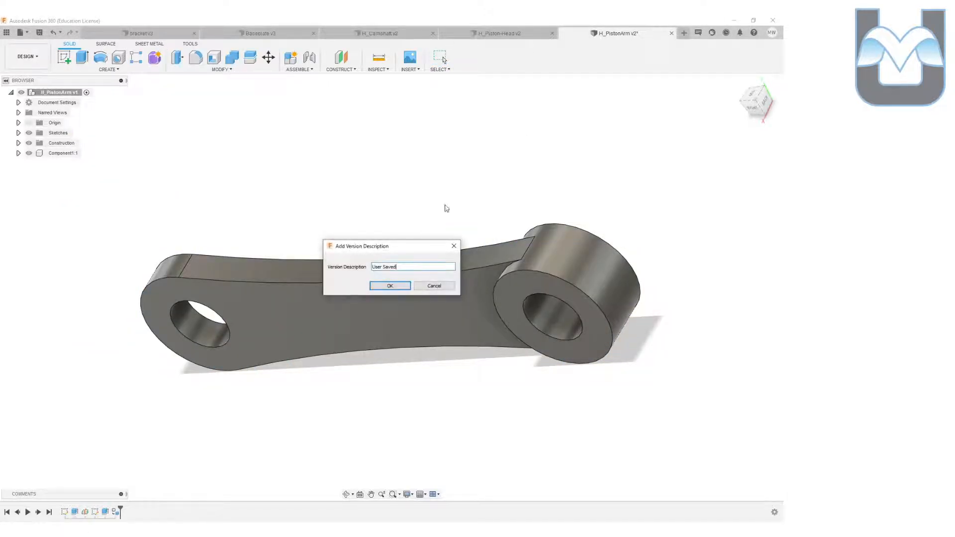
{"action": "left_click", "coordinate": [397, 287]}
- In the H_Piston-Head design, create a component from its body and save a new version with the default description
{"action": "left_click", "coordinate": [476, 34]}
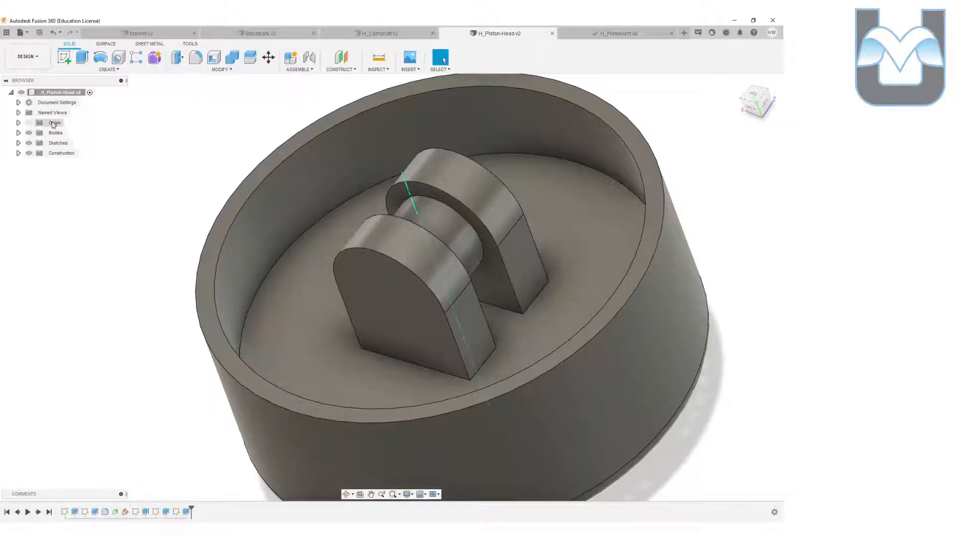
{"action": "left_click", "coordinate": [18, 133]}
{"action": "left_click", "coordinate": [58, 143]}
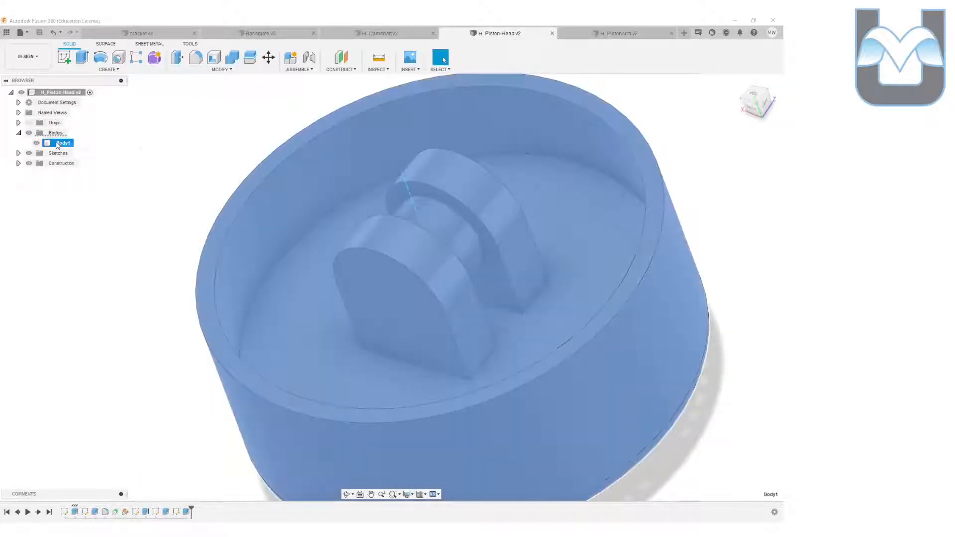
{"action": "right_click", "coordinate": [59, 143]}
{"action": "left_click", "coordinate": [95, 167]}
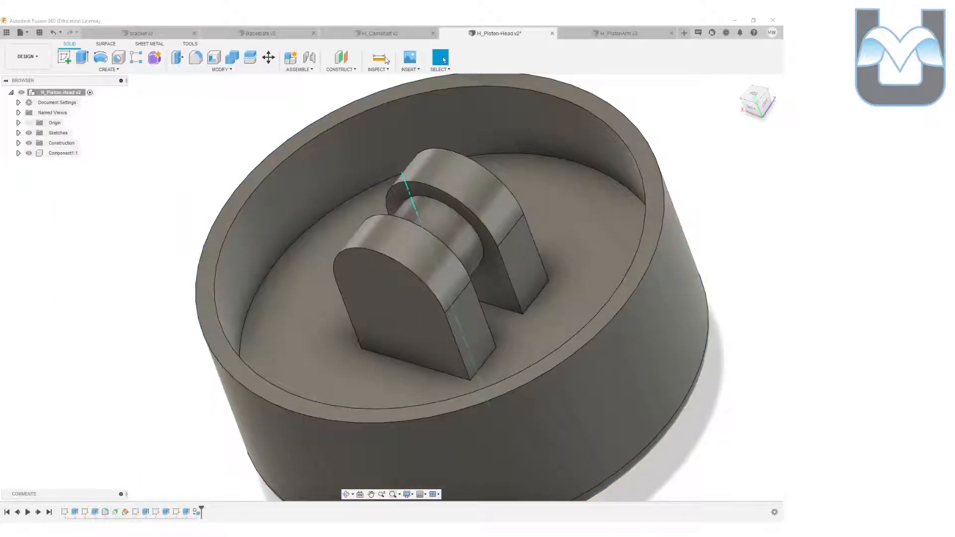
{"action": "left_click", "coordinate": [36, 35]}
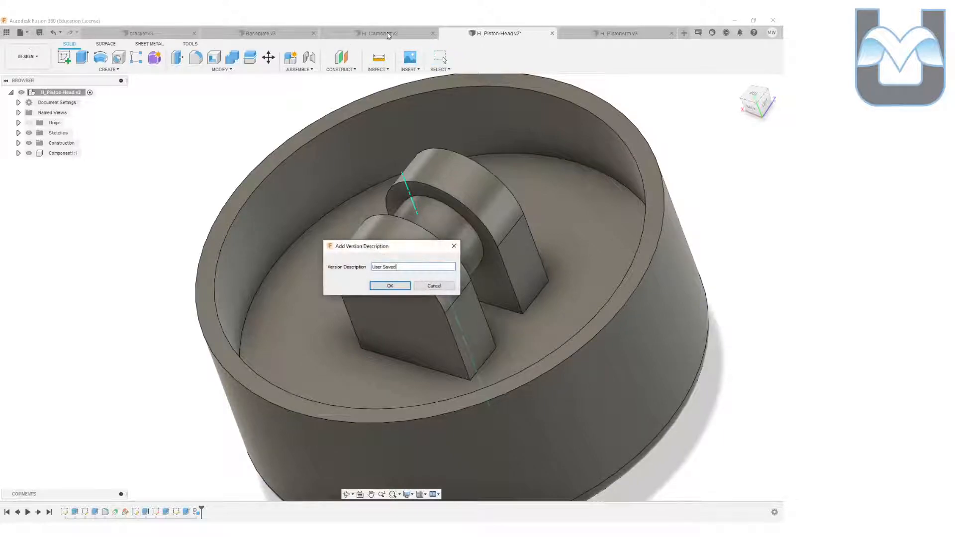
{"action": "left_click", "coordinate": [389, 285]}
- In the H_Camshaft design, create a component from its body and save a new version with the default description
{"action": "left_click", "coordinate": [350, 33]}
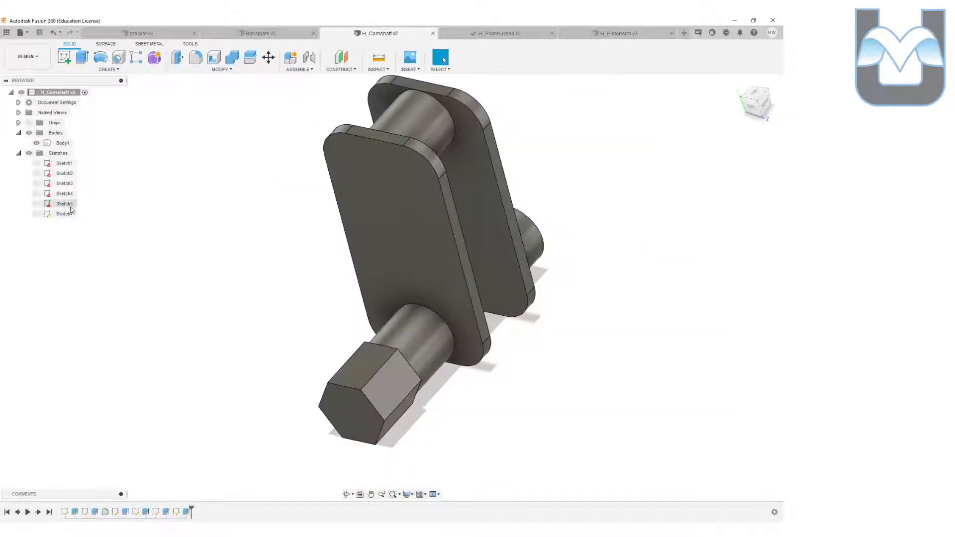
{"action": "right_click", "coordinate": [59, 143]}
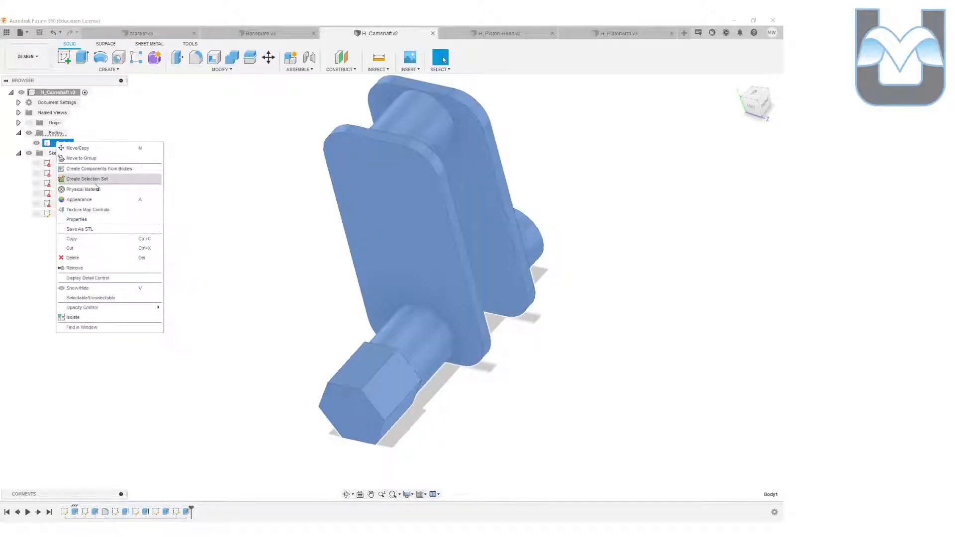
{"action": "left_click", "coordinate": [96, 167]}
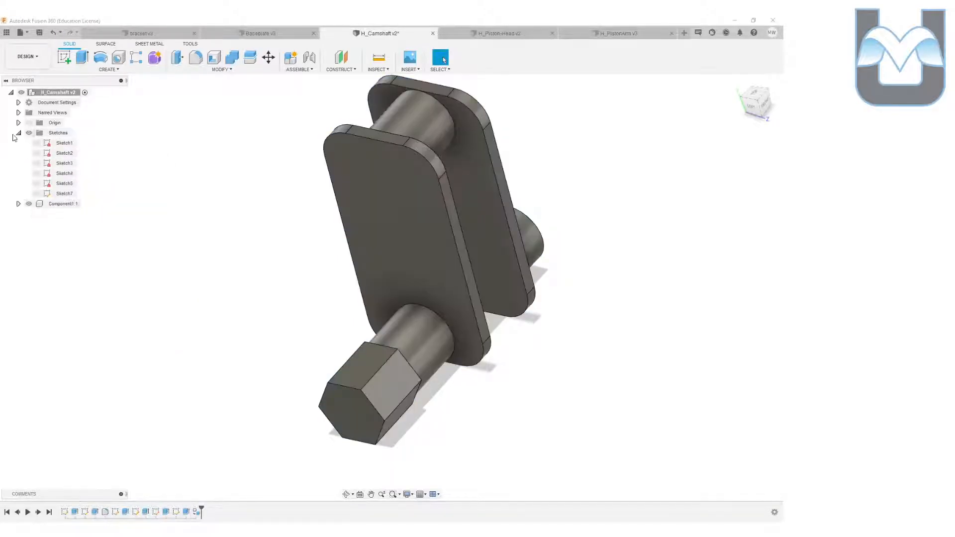
{"action": "left_click", "coordinate": [40, 36]}
{"action": "left_click", "coordinate": [390, 286]}
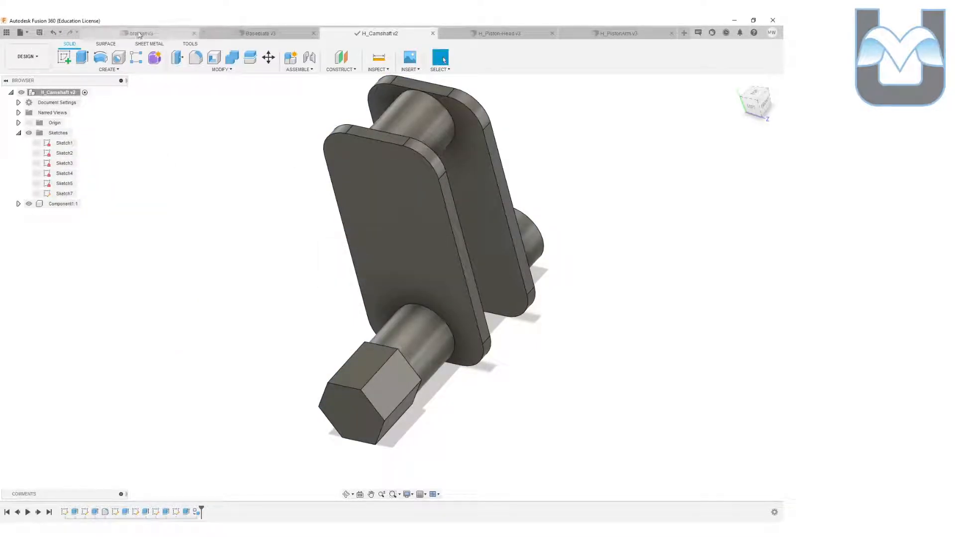
- Create a new design and save it as H_Piston_Master in the Simple Piston Assembly folder
{"action": "left_click", "coordinate": [7, 32]}
{"action": "scroll", "coordinate": [64, 192], "scroll_direction": "down", "scroll_amount": 10}
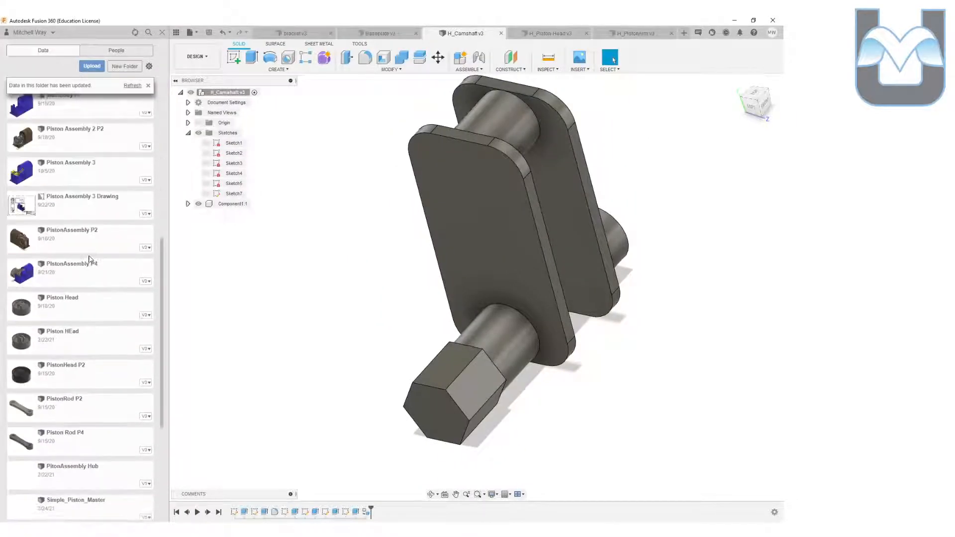
{"action": "scroll", "coordinate": [98, 250], "scroll_direction": "up", "scroll_amount": 10}
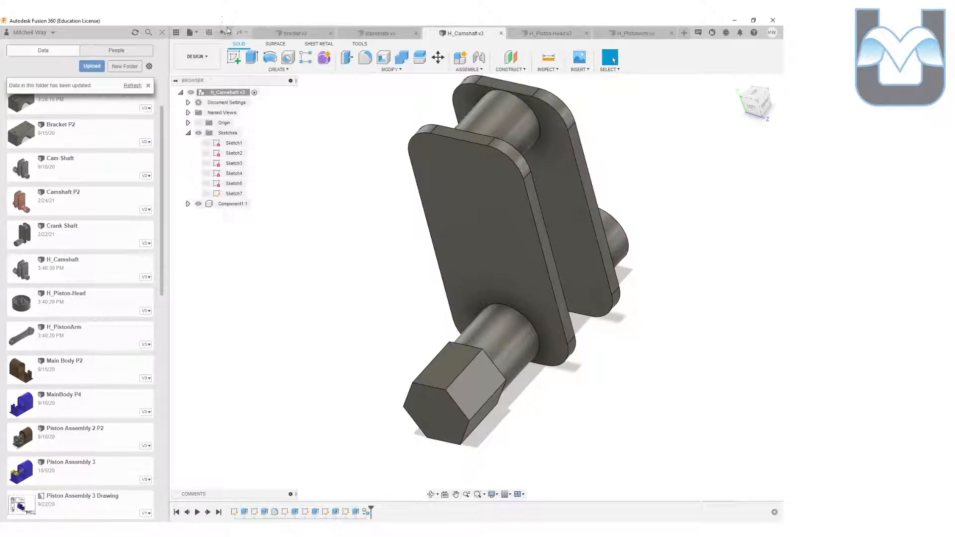
{"action": "left_click", "coordinate": [189, 32]}
{"action": "left_click", "coordinate": [210, 53]}
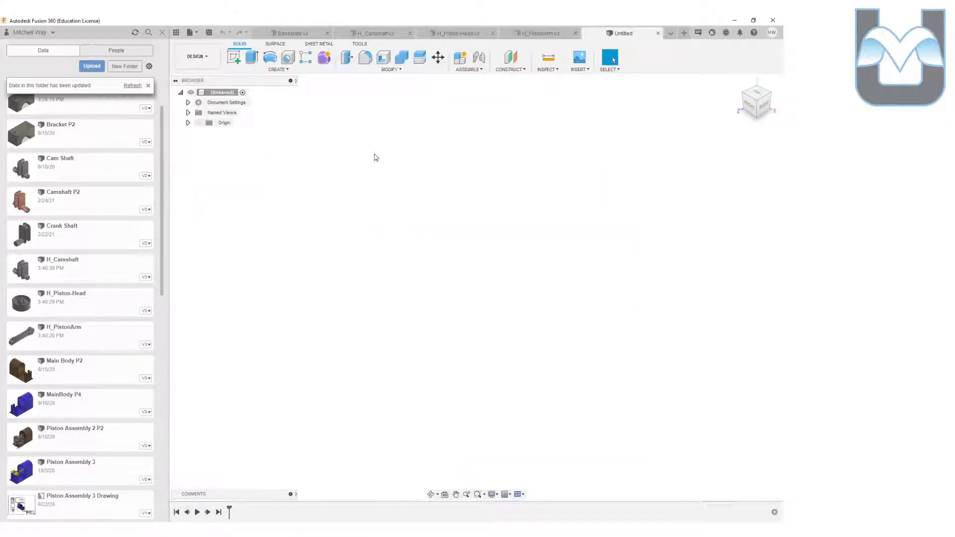
{"action": "left_click", "coordinate": [209, 32]}
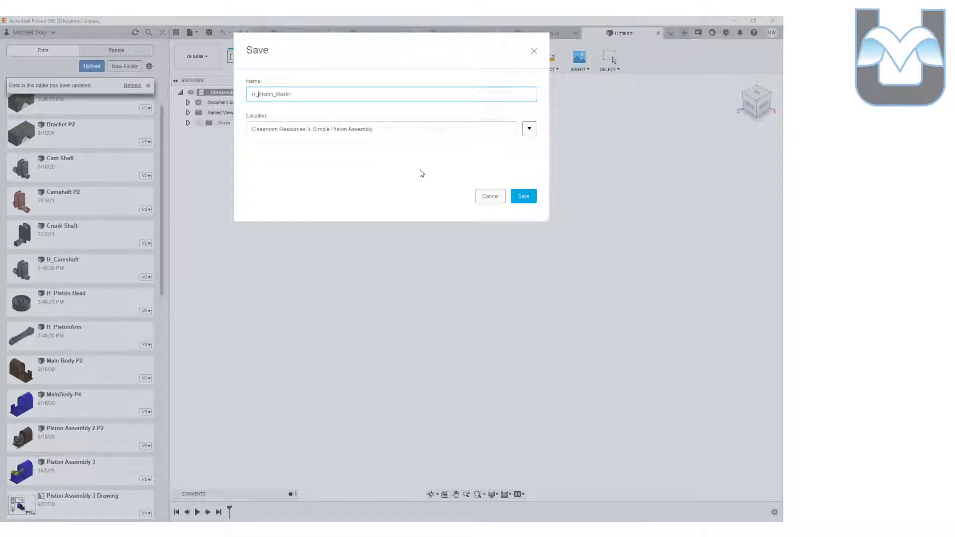
{"action": "left_click", "coordinate": [490, 196]}
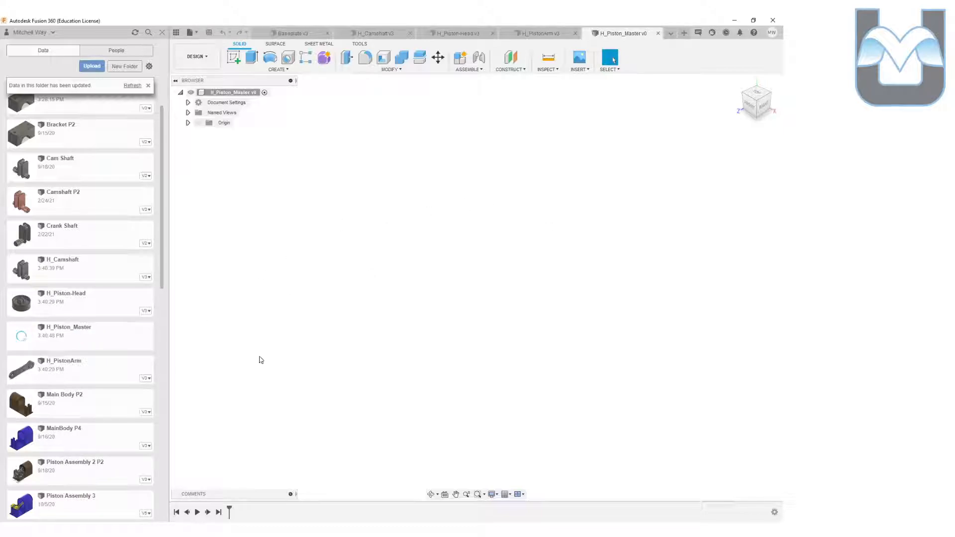
- Insert the H_Camshaft design into the master assembly and raise it vertically above its insertion position
{"action": "left_click_drag", "start_coordinate": [60, 266], "coordinate": [372, 286]}
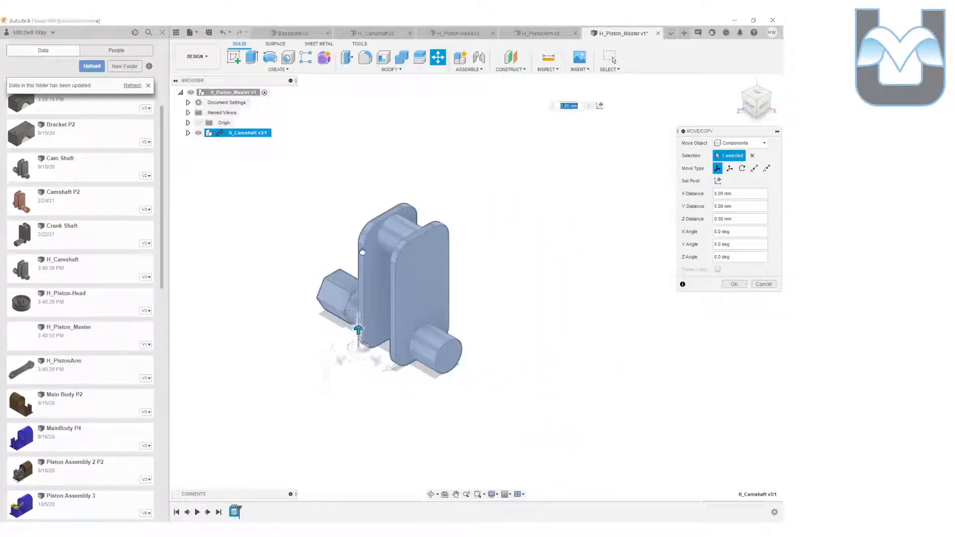
{"action": "left_click_drag", "start_coordinate": [361, 337], "coordinate": [361, 222]}
{"action": "left_click", "coordinate": [734, 284]}
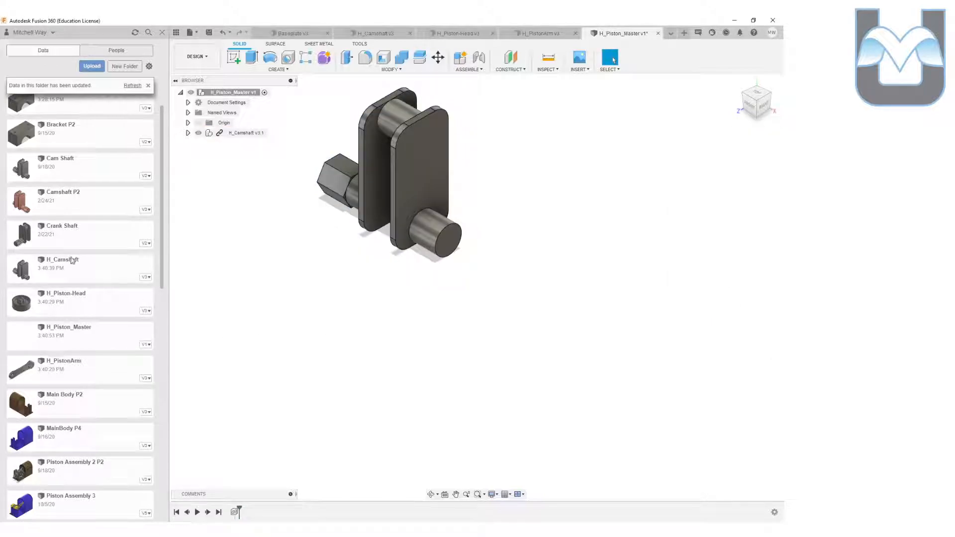
- Insert H_Piston-Head, rotate it so its open side faces sideways, and position it raised beside the camshaft
{"action": "left_click_drag", "start_coordinate": [68, 306], "coordinate": [558, 240]}
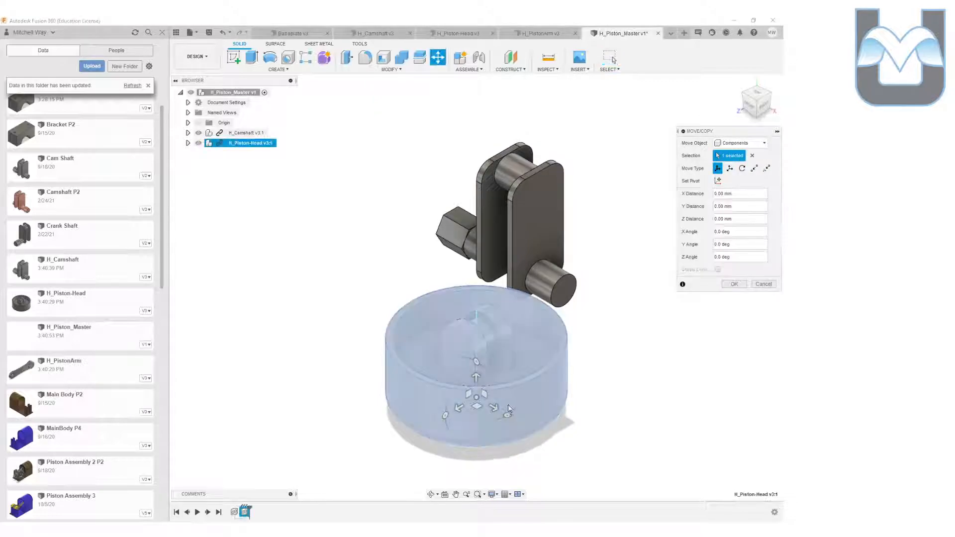
{"action": "left_click_drag", "start_coordinate": [506, 416], "coordinate": [532, 356]}
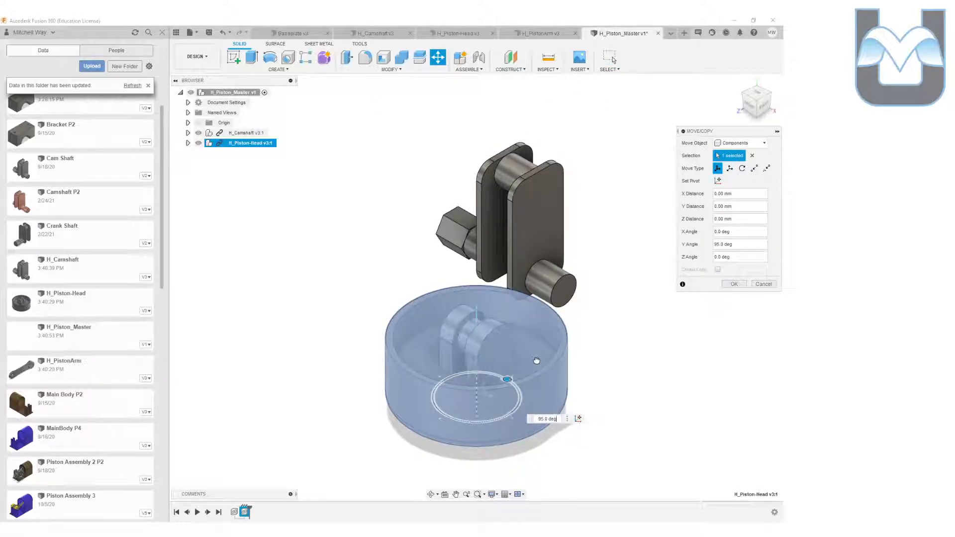
{"action": "left_click_drag", "start_coordinate": [480, 392], "coordinate": [702, 268]}
{"action": "middle_click_drag", "start_coordinate": [635, 396], "coordinate": [409, 384]}
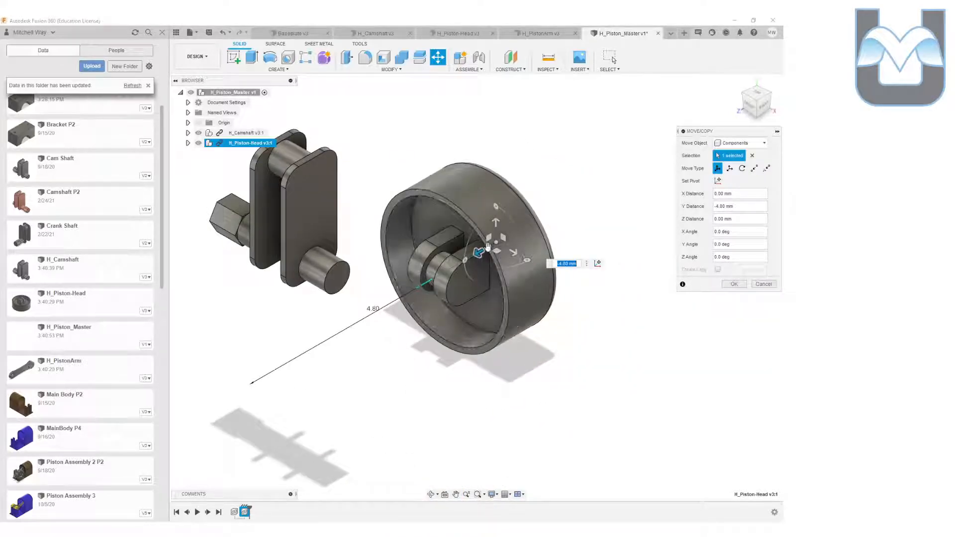
{"action": "left_click_drag", "start_coordinate": [496, 222], "coordinate": [500, 98]}
{"action": "left_click", "coordinate": [734, 284]}
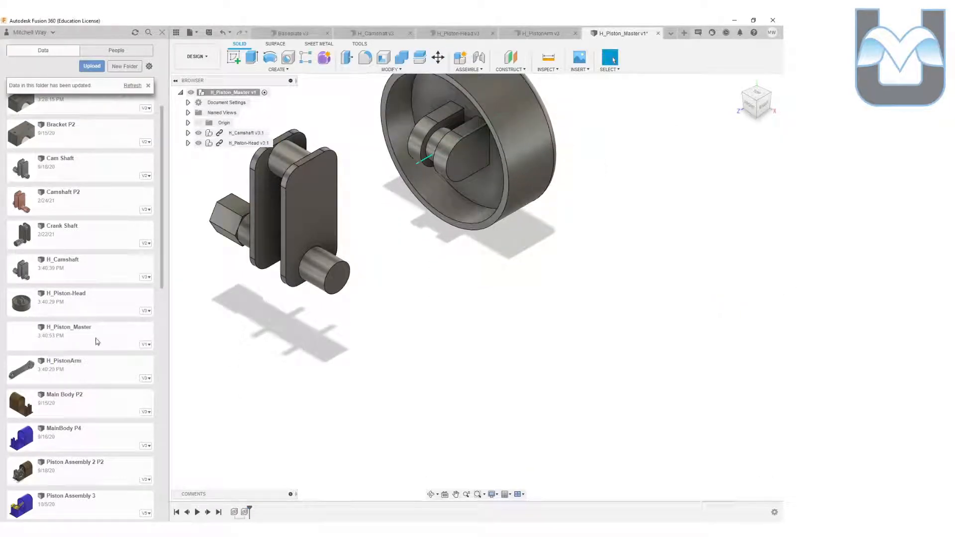
- Insert H_PistonArm and move it clear of the camshaft, in front of and below the piston head
{"action": "left_click_drag", "start_coordinate": [81, 377], "coordinate": [503, 387]}
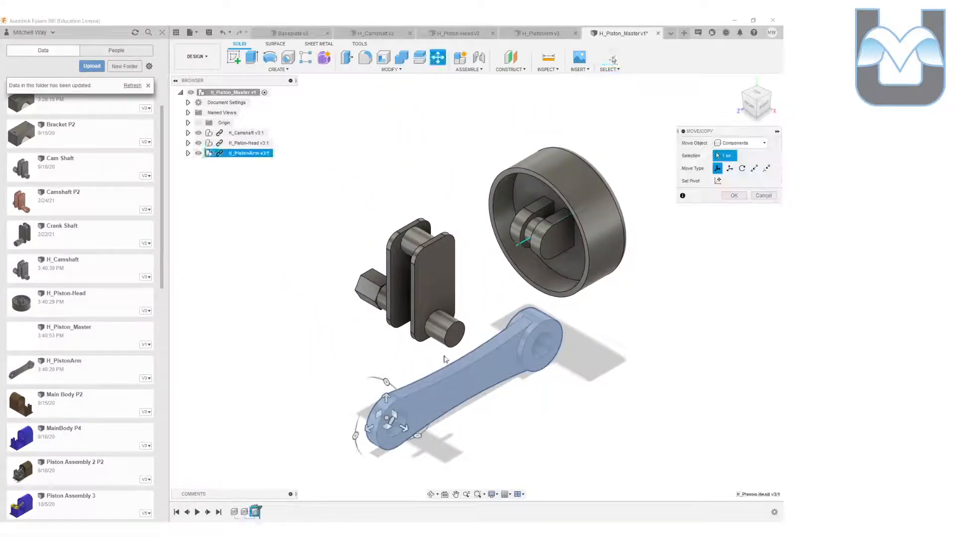
{"action": "left_click_drag", "start_coordinate": [354, 432], "coordinate": [460, 388]}
{"action": "left_click_drag", "start_coordinate": [408, 409], "coordinate": [614, 293]}
{"action": "left_click", "coordinate": [736, 286]}
{"action": "left_click", "coordinate": [734, 284]}
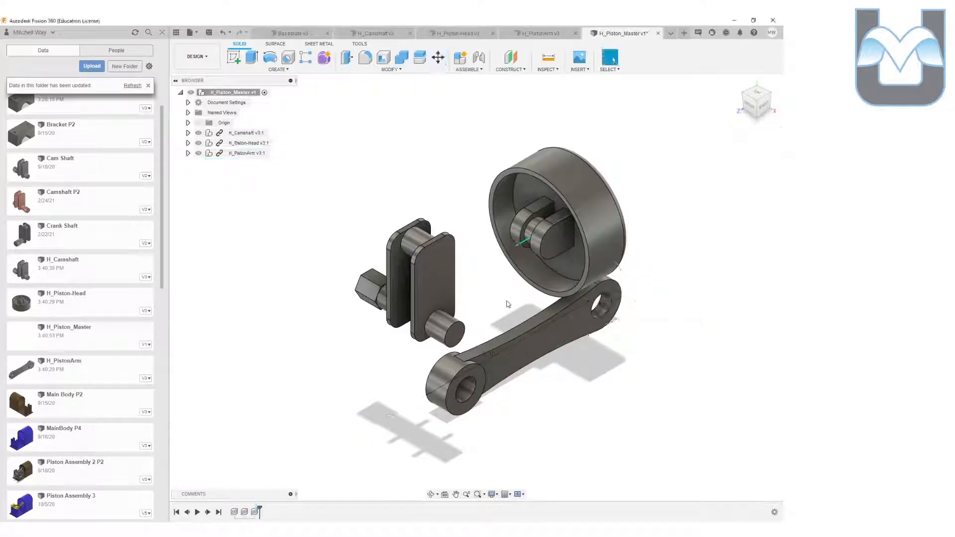
- Try inserting MainBody P4 as the assembly's base, shifting it 15 mm along X, and undo the insertion
{"action": "scroll", "coordinate": [71, 297], "scroll_direction": "down", "scroll_amount": 5}
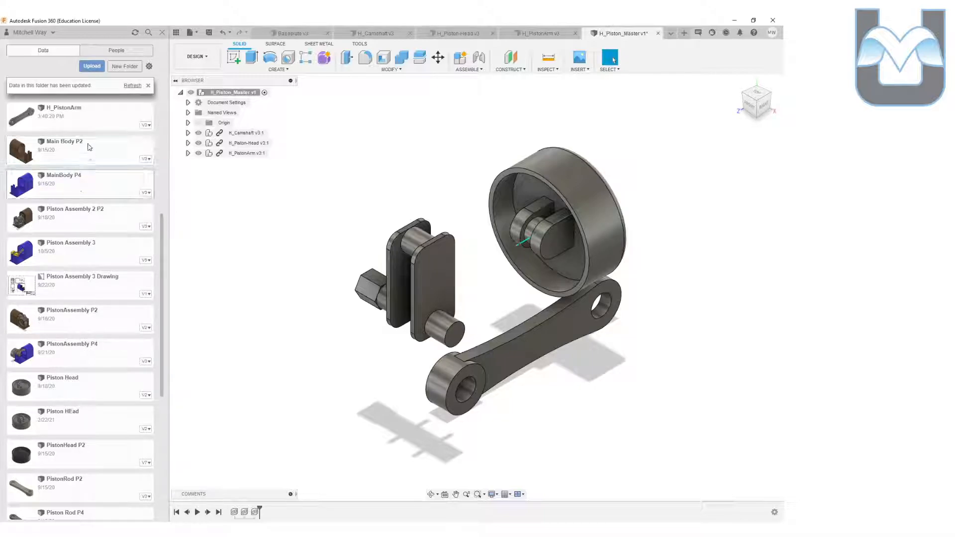
{"action": "left_click_drag", "start_coordinate": [78, 194], "coordinate": [593, 386]}
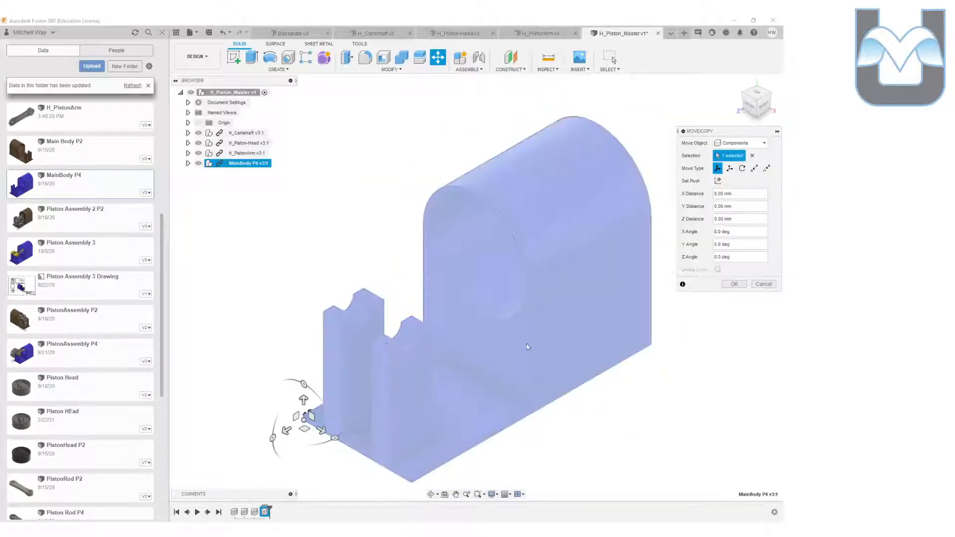
{"action": "left_click_drag", "start_coordinate": [319, 436], "coordinate": [350, 439]}
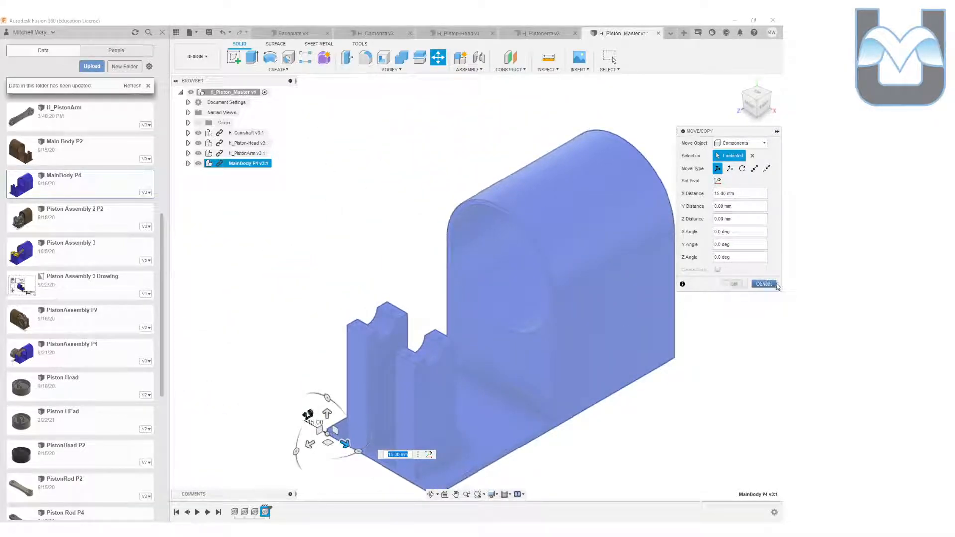
{"action": "left_click", "coordinate": [772, 284]}
{"action": "key", "text": "ctrl+z"}
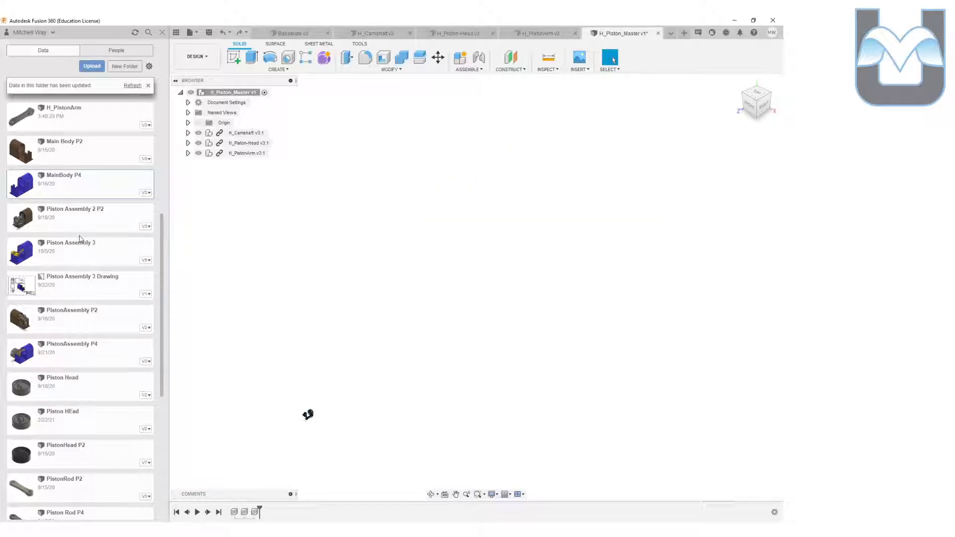
- Try inserting Main Body P2 as the assembly's base and undo the insertion
{"action": "left_click_drag", "start_coordinate": [77, 157], "coordinate": [471, 362]}
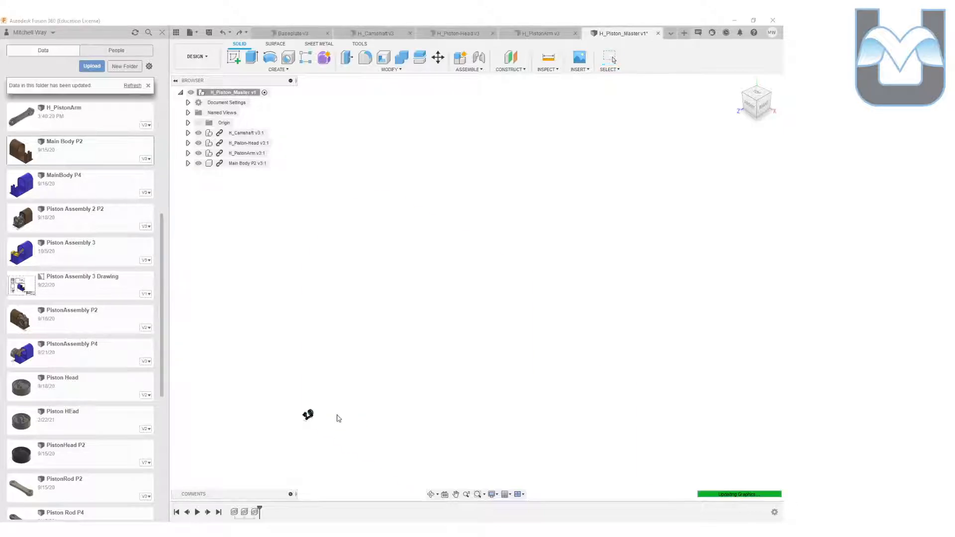
{"action": "key", "text": "Return"}
{"action": "key", "text": "ctrl+z"}
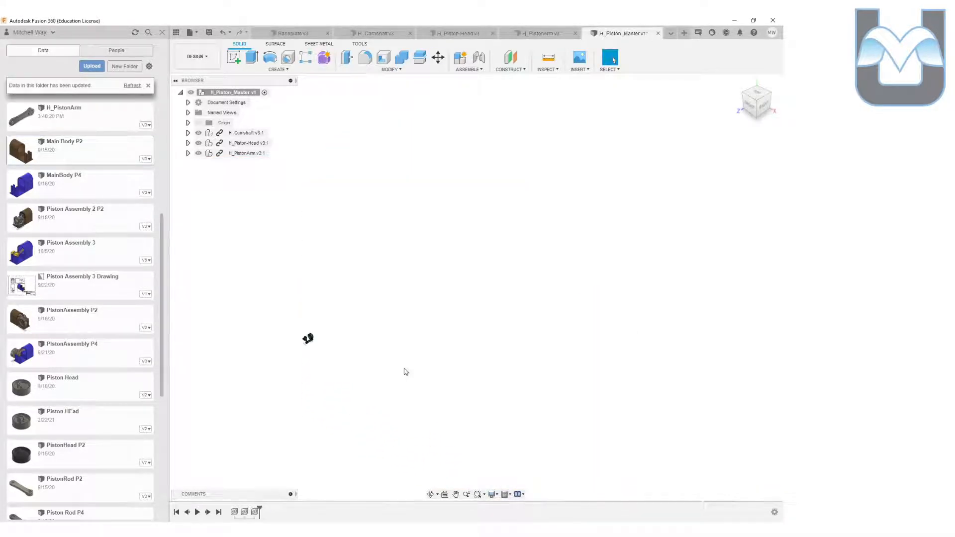
- Insert the Simple Piston Base design and move it along X, in front of the other parts
{"action": "scroll", "coordinate": [91, 291], "scroll_direction": "down", "scroll_amount": 5}
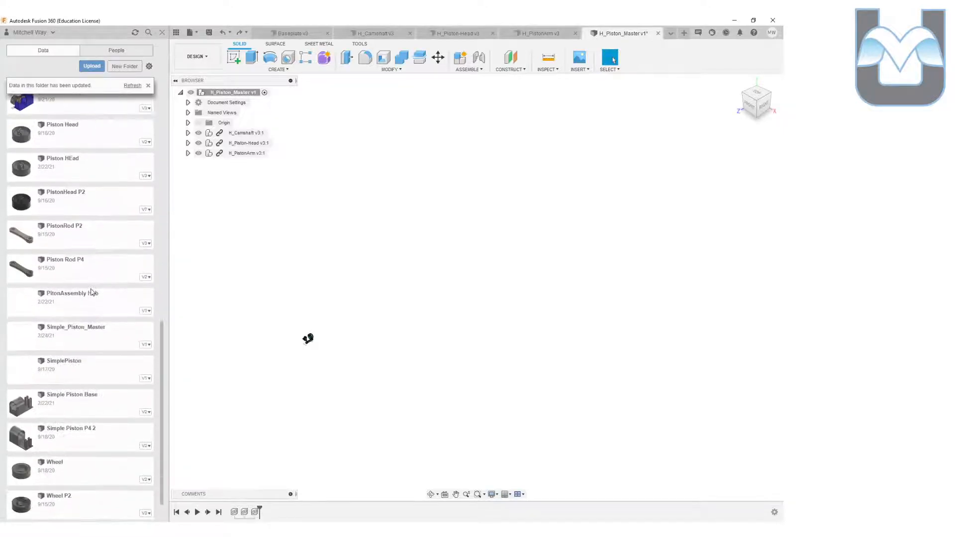
{"action": "left_click_drag", "start_coordinate": [87, 378], "coordinate": [454, 388]}
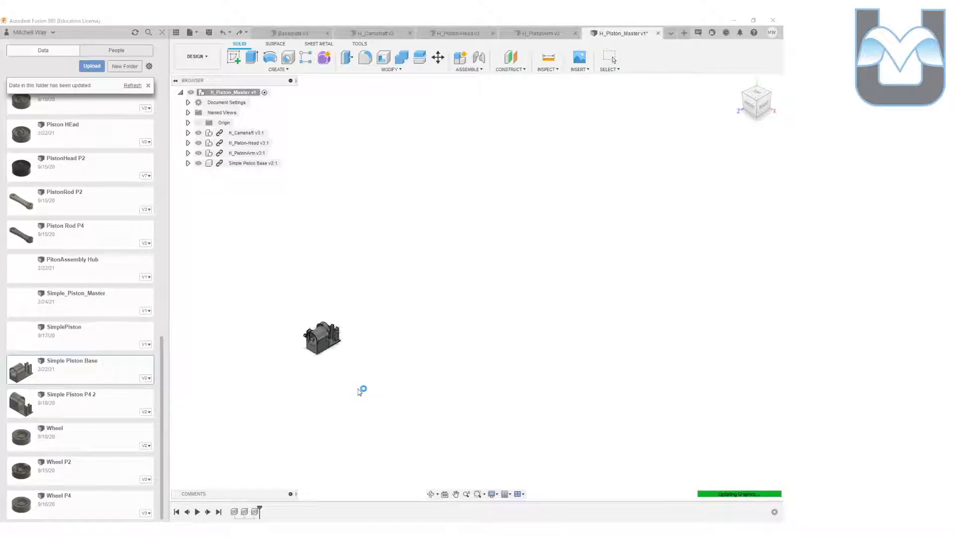
{"action": "left_click_drag", "start_coordinate": [501, 326], "coordinate": [609, 388]}
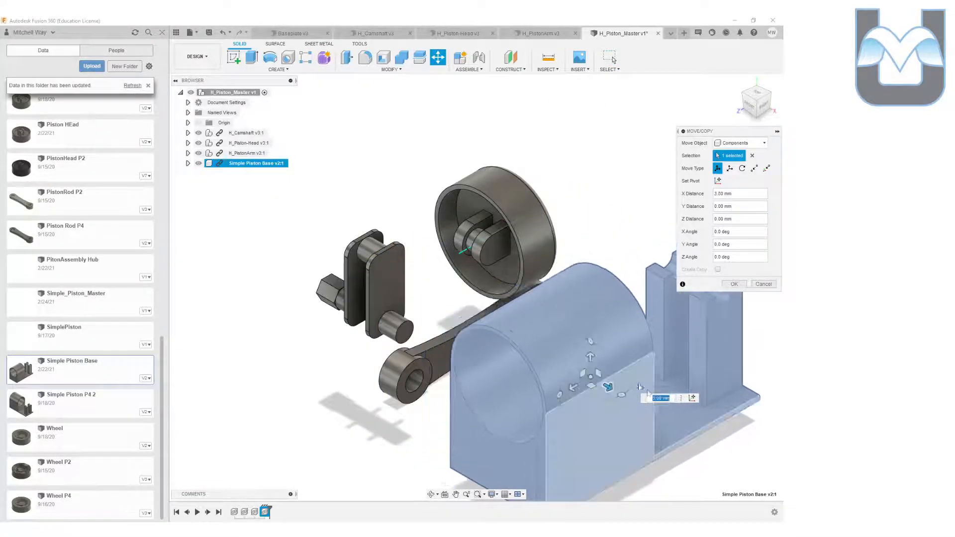
{"action": "key", "text": "Return"}
{"action": "middle_click_drag", "start_coordinate": [606, 384], "coordinate": [517, 342]}
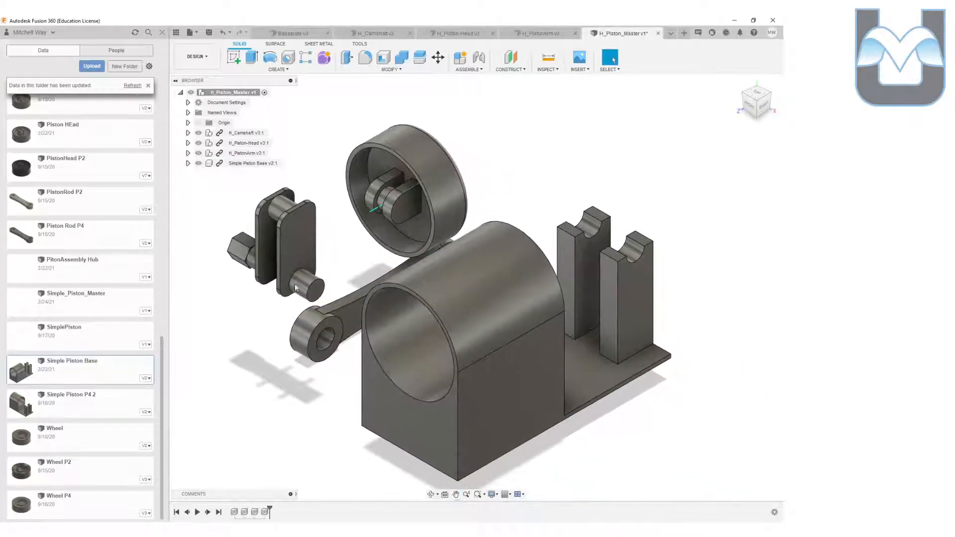
- Ground the Simple Piston Base component and shift the piston head slightly to test its free movement
{"action": "left_click", "coordinate": [518, 342]}
{"action": "left_click", "coordinate": [671, 408]}
{"action": "right_click", "coordinate": [232, 164]}
{"action": "left_click", "coordinate": [254, 179]}
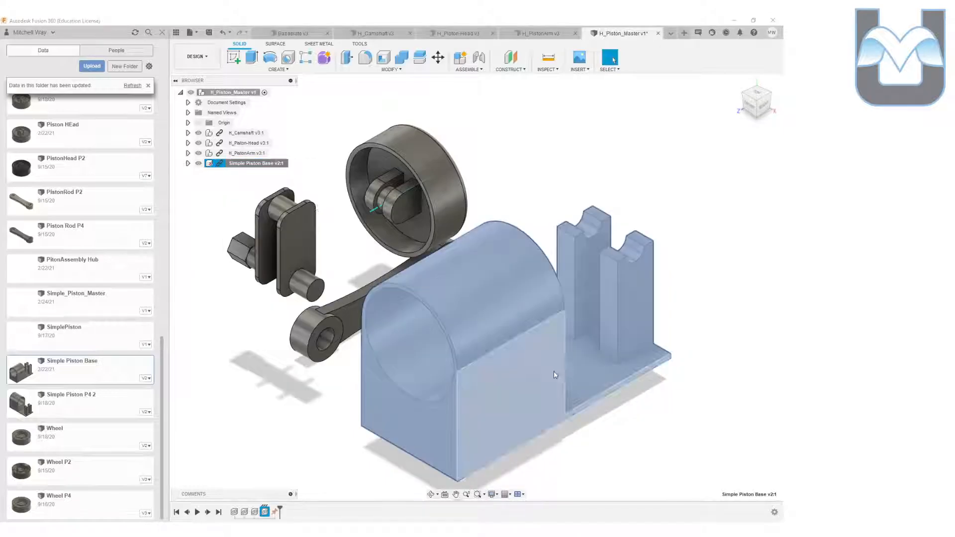
{"action": "mouse_move", "coordinate": [297, 244]}
{"action": "left_mouse_down"}
{"action": "mouse_move", "coordinate": [265, 296]}
{"action": "mouse_move", "coordinate": [297, 245]}
{"action": "left_mouse_up"}
{"action": "mouse_move", "coordinate": [413, 220]}
{"action": "left_mouse_down"}
{"action": "mouse_move", "coordinate": [419, 206]}
{"action": "mouse_move", "coordinate": [407, 214]}
{"action": "left_mouse_up"}
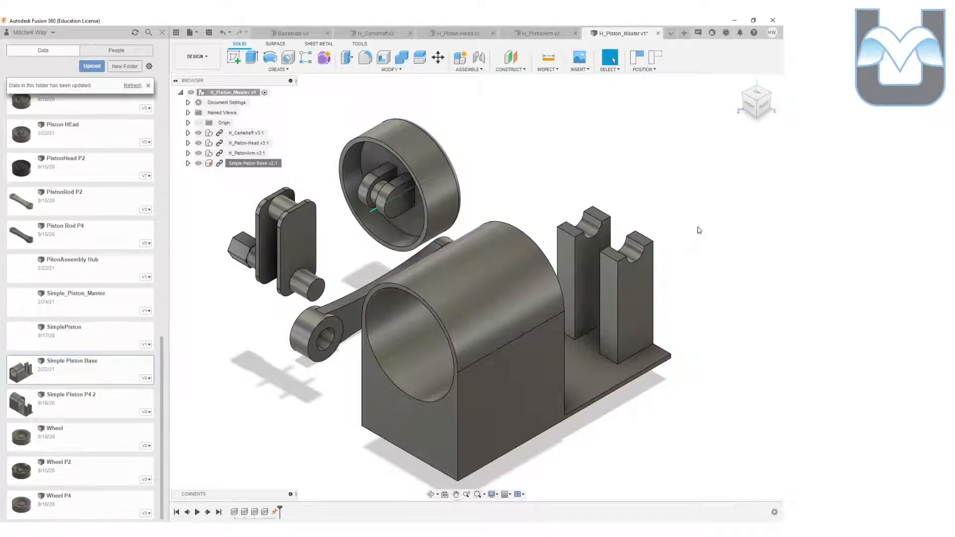
- Insert the bracket design and place it above the two notched supports of the base
{"action": "middle_click_drag", "start_coordinate": [567, 144], "coordinate": [528, 172], "text": "shift"}
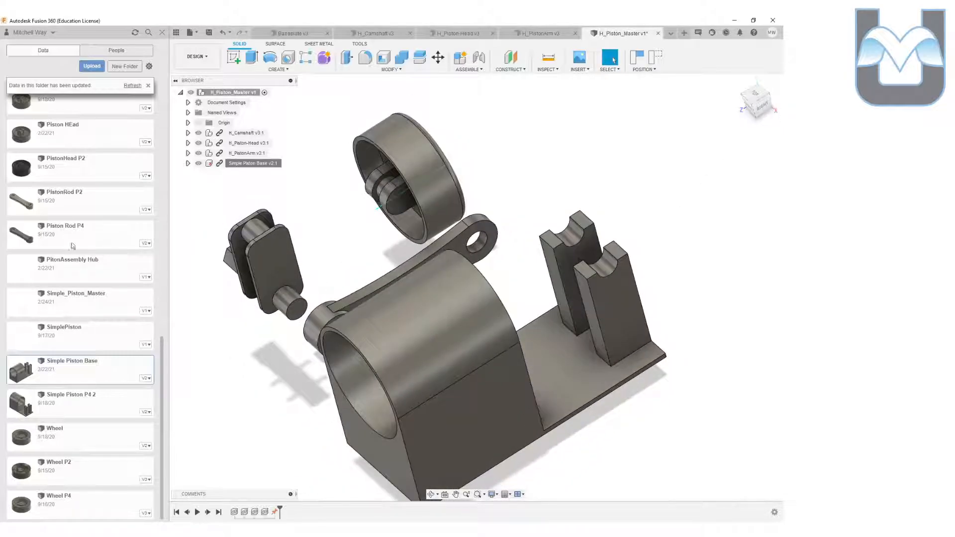
{"action": "scroll", "coordinate": [111, 387], "scroll_direction": "up", "scroll_amount": 10}
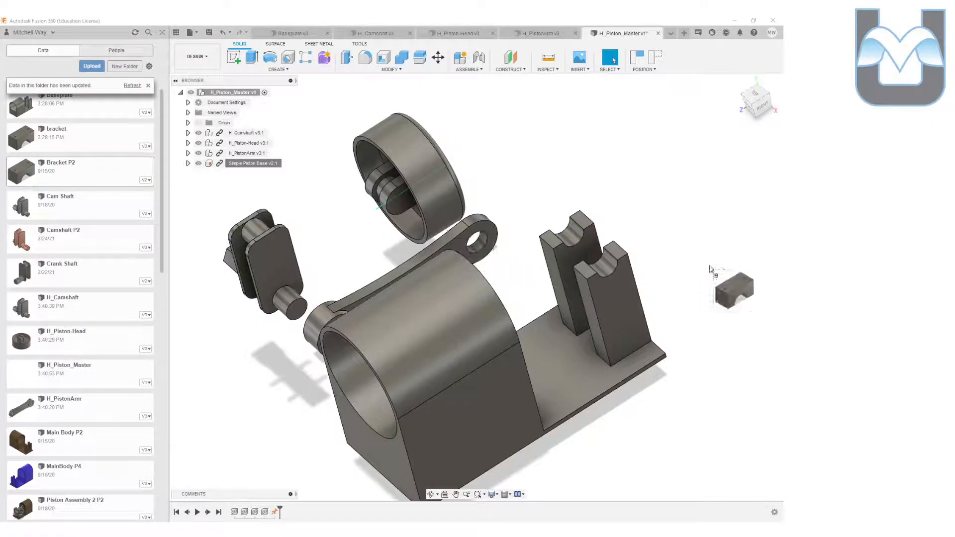
{"action": "scroll", "coordinate": [657, 307], "scroll_direction": "down", "scroll_amount": 3}
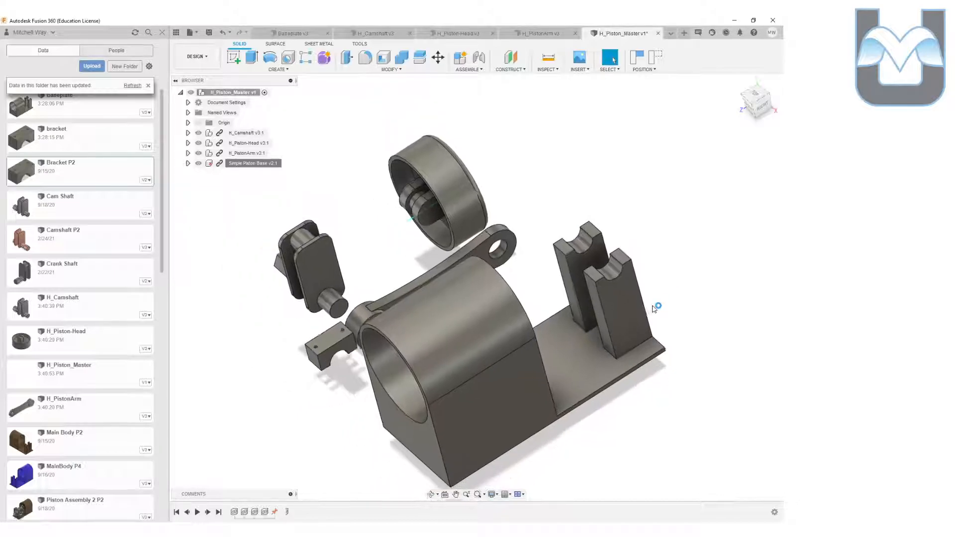
{"action": "left_click_drag", "start_coordinate": [522, 266], "coordinate": [557, 219]}
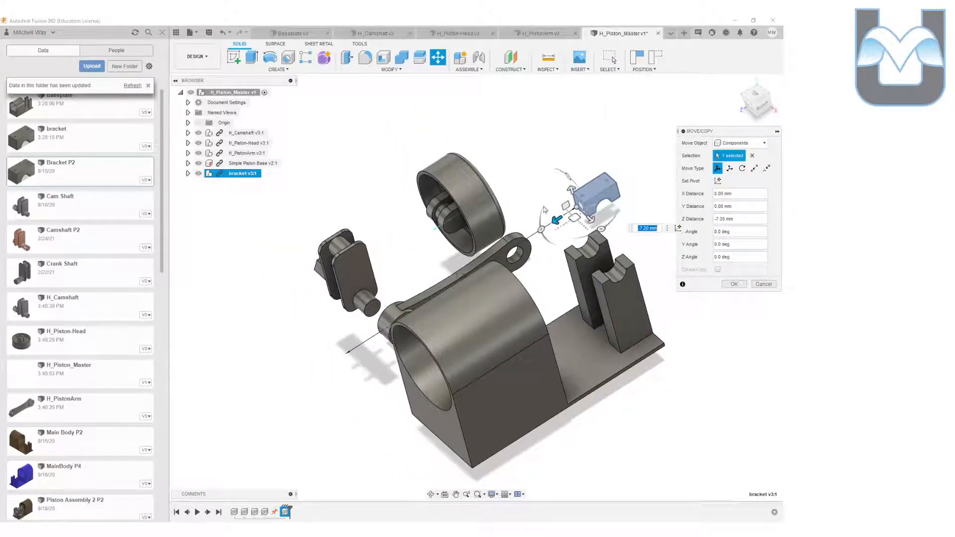
{"action": "left_click", "coordinate": [732, 283]}
{"action": "scroll", "coordinate": [663, 205], "scroll_direction": "up", "scroll_amount": 4}
{"action": "left_click_drag", "start_coordinate": [763, 123], "coordinate": [761, 109]}
{"action": "middle_click_drag", "start_coordinate": [671, 192], "coordinate": [599, 250]}
{"action": "scroll", "coordinate": [598, 271], "scroll_direction": "up", "scroll_amount": 3}
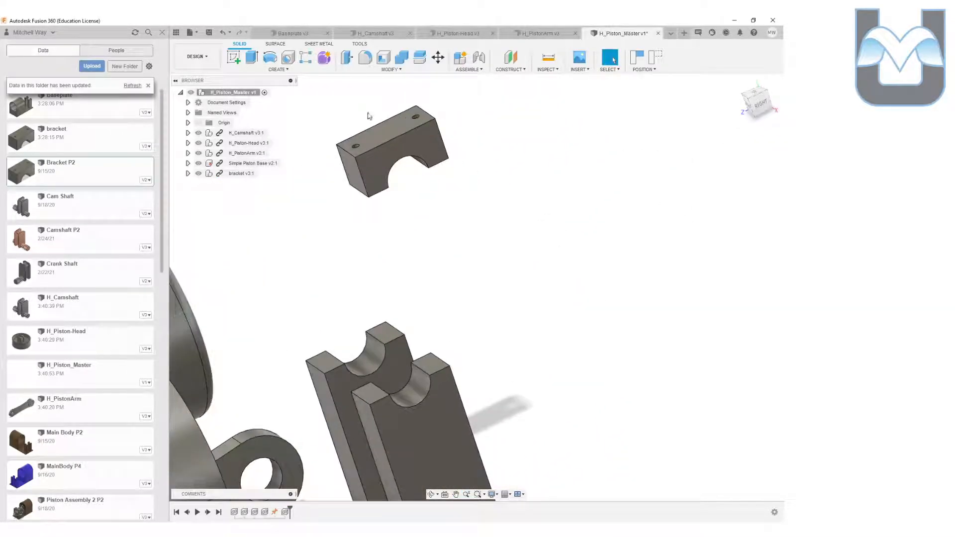
{"action": "middle_click_drag", "start_coordinate": [418, 204], "coordinate": [454, 268]}
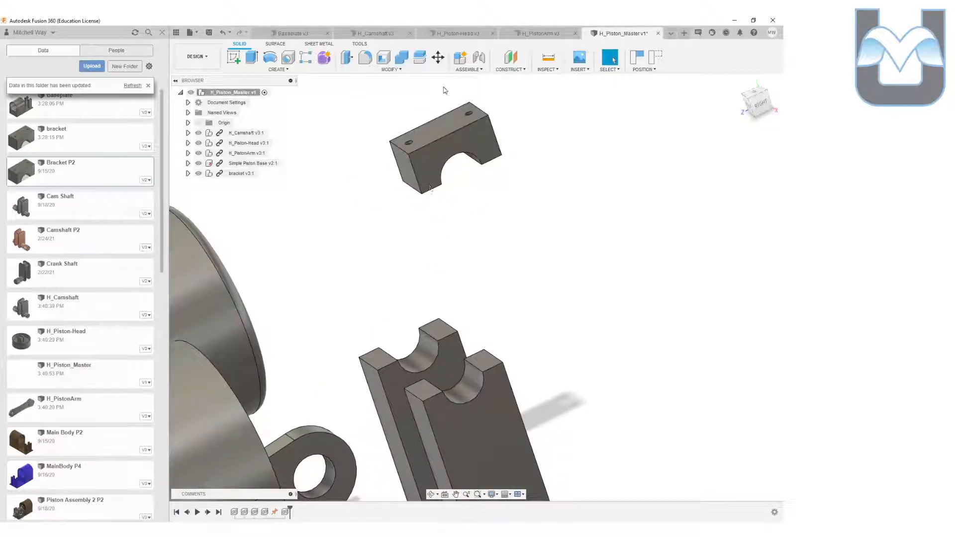
- Join the bracket to the base with a rigid joint, snapping a hole on its underside to the outer support's top face
{"action": "mouse_move", "coordinate": [524, 223]}
{"action": "middle_mouse_down"}
{"action": "mouse_move", "coordinate": [590, 159]}
{"action": "mouse_move", "coordinate": [527, 213]}
{"action": "middle_mouse_up"}
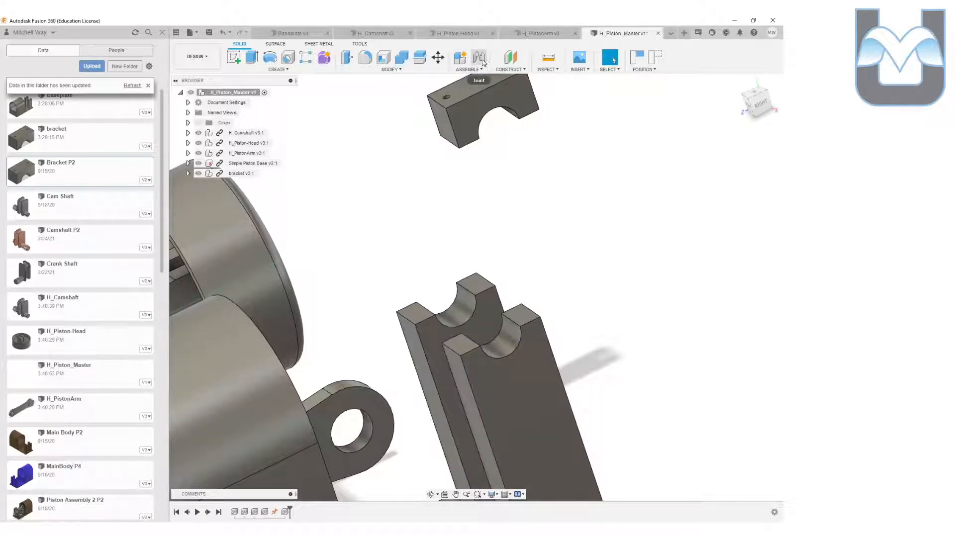
{"action": "key", "text": "j"}
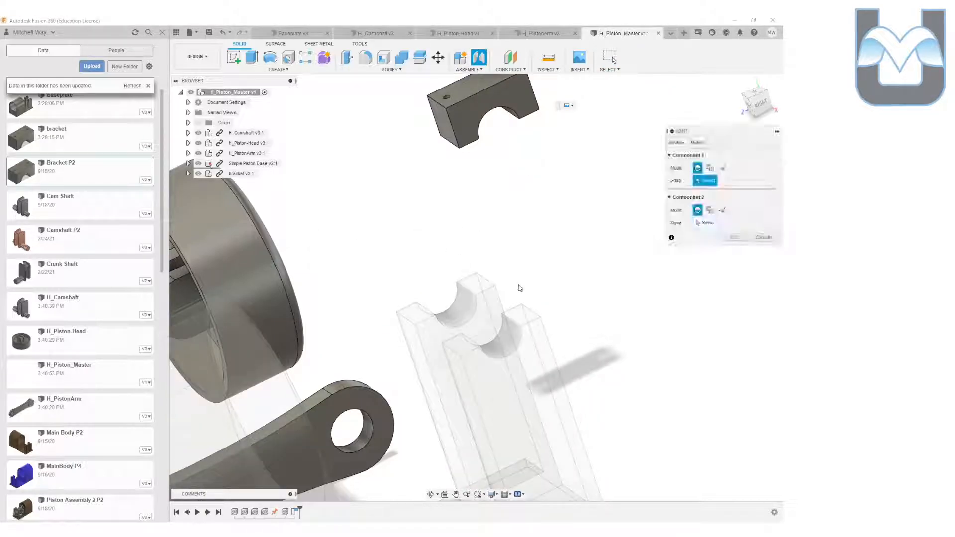
{"action": "middle_click_drag", "start_coordinate": [731, 87], "coordinate": [490, 245], "text": "shift"}
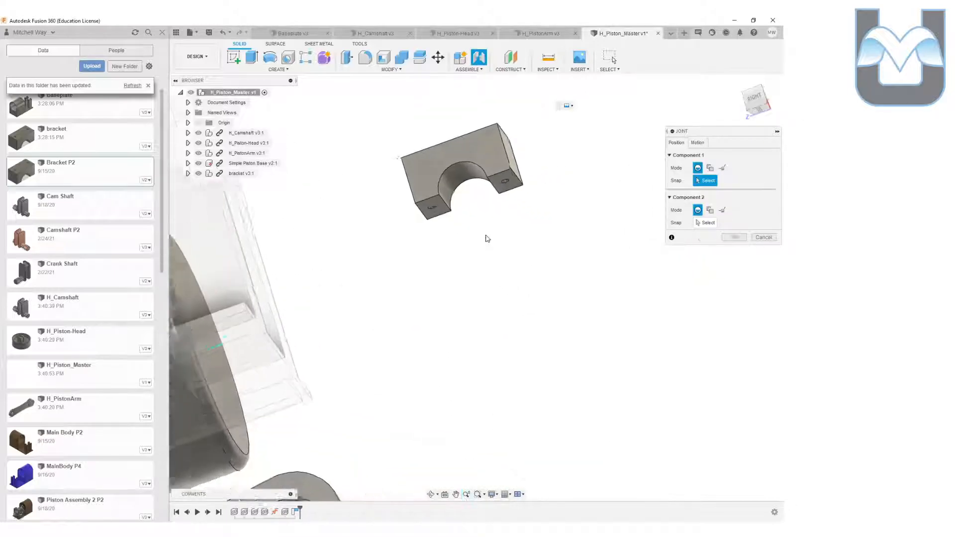
{"action": "scroll", "coordinate": [489, 240], "scroll_direction": "up", "scroll_amount": 7}
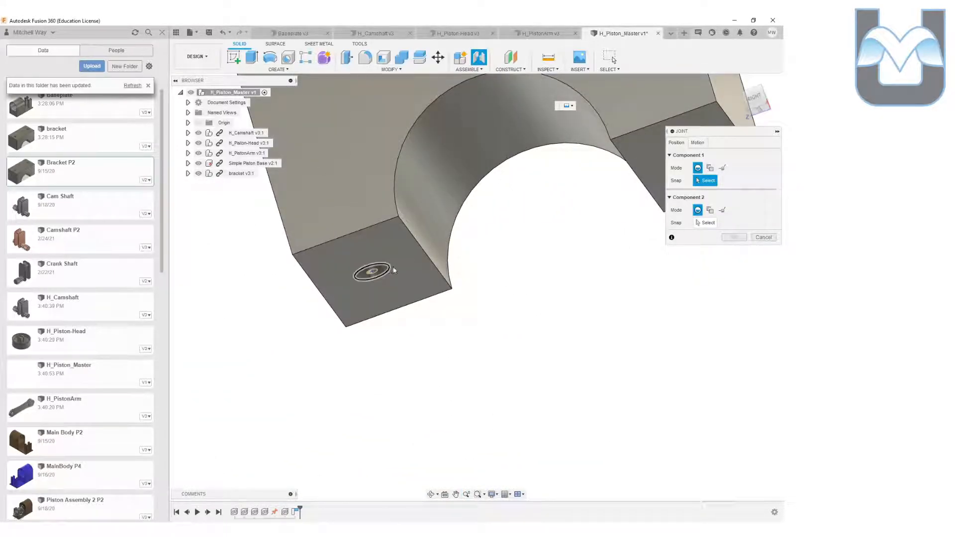
{"action": "left_click", "coordinate": [367, 279]}
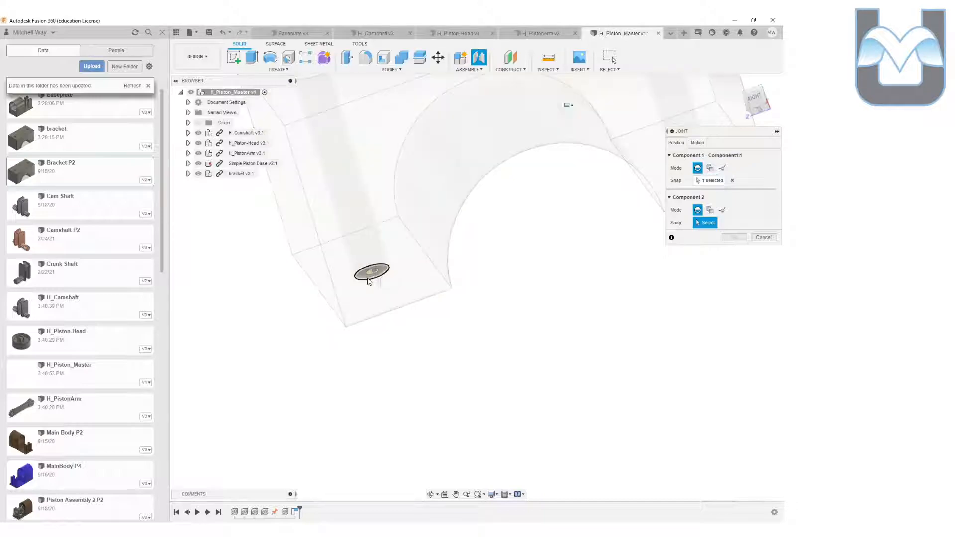
{"action": "left_click_drag", "start_coordinate": [757, 102], "coordinate": [761, 120]}
{"action": "scroll", "coordinate": [406, 347], "scroll_direction": "up", "scroll_amount": 5}
{"action": "middle_click_drag", "start_coordinate": [412, 353], "coordinate": [406, 198]}
{"action": "scroll", "coordinate": [375, 261], "scroll_direction": "down", "scroll_amount": 2}
{"action": "scroll", "coordinate": [375, 261], "scroll_direction": "up", "scroll_amount": 5}
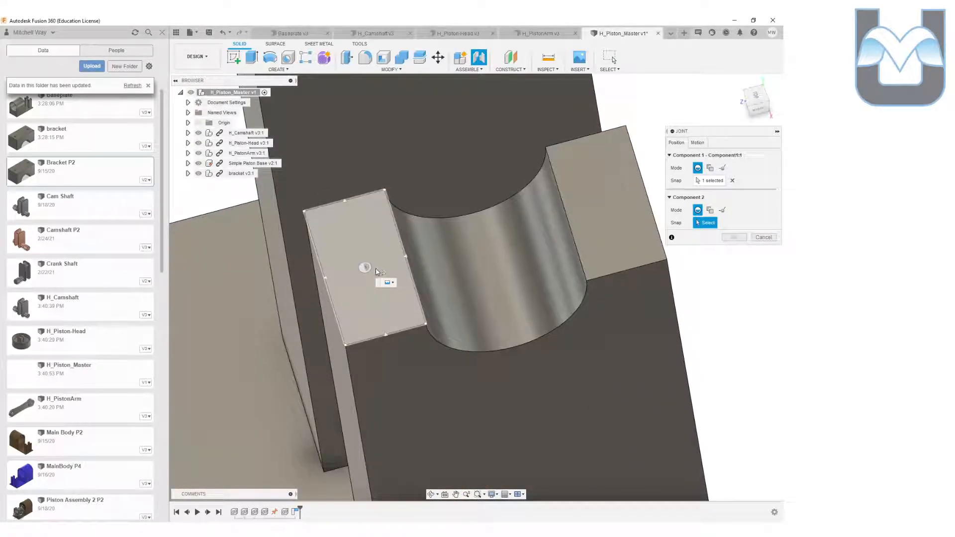
{"action": "left_click", "coordinate": [377, 271]}
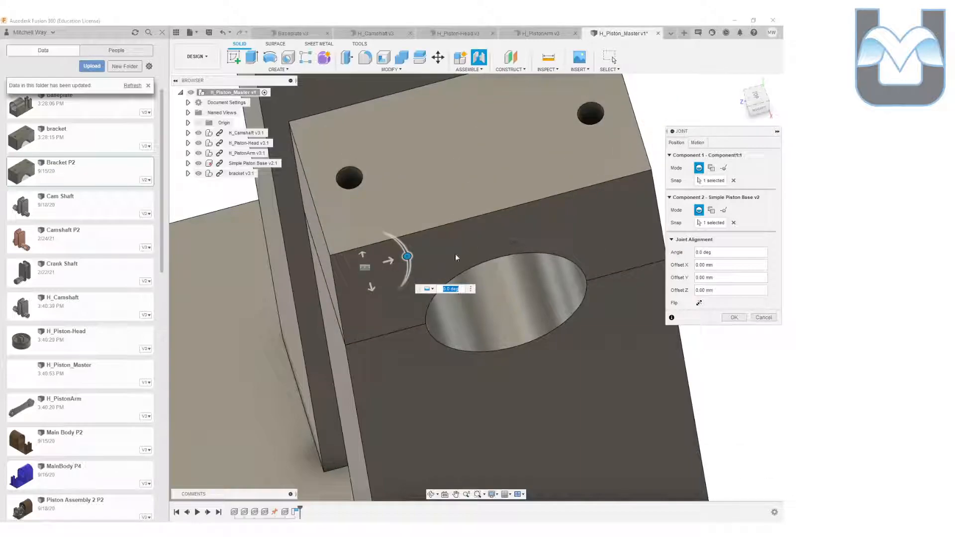
{"action": "left_click", "coordinate": [698, 144]}
{"action": "left_click", "coordinate": [739, 180]}
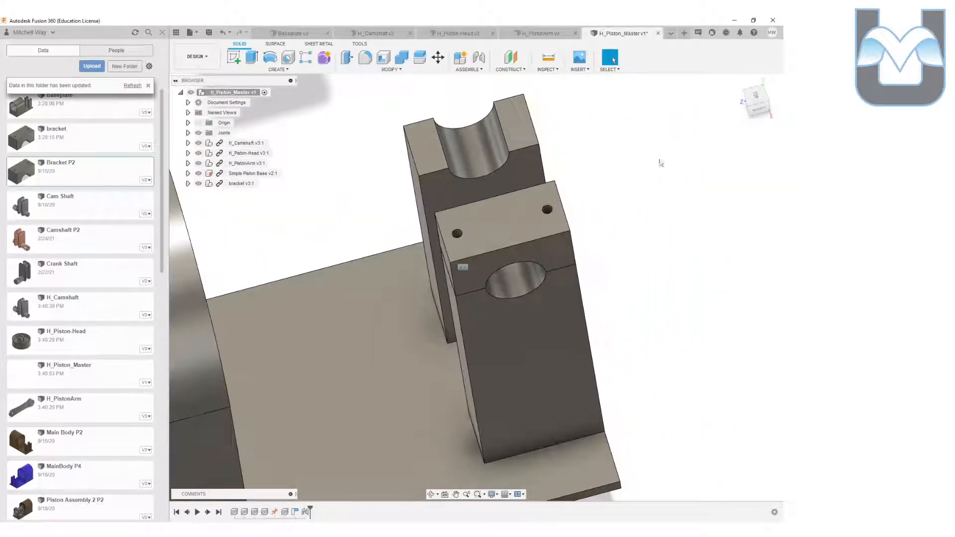
- Move the H_Camshaft component over the cylinder, close to the two notched supports
{"action": "left_click", "coordinate": [738, 82]}
{"action": "scroll", "coordinate": [624, 209], "scroll_direction": "up", "scroll_amount": 3}
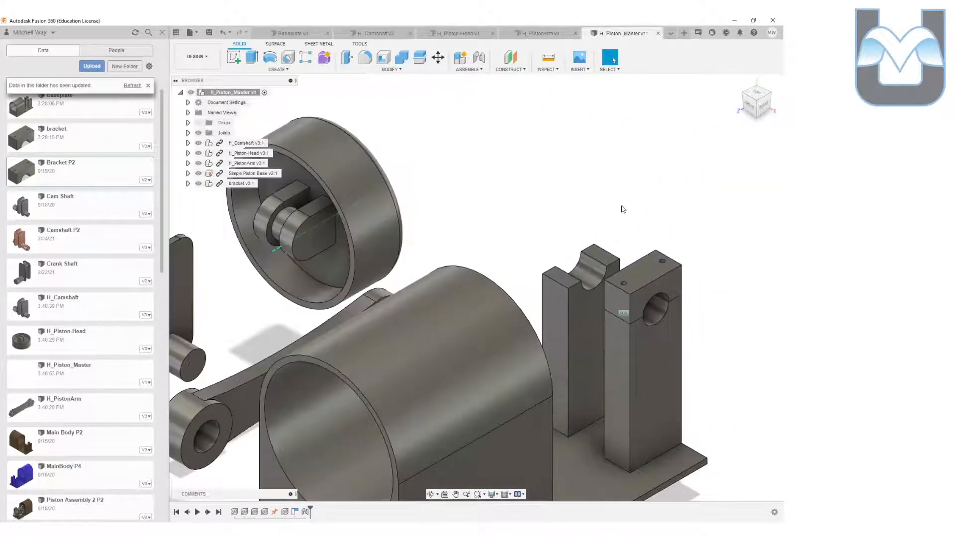
{"action": "middle_click_drag", "start_coordinate": [564, 217], "coordinate": [629, 162]}
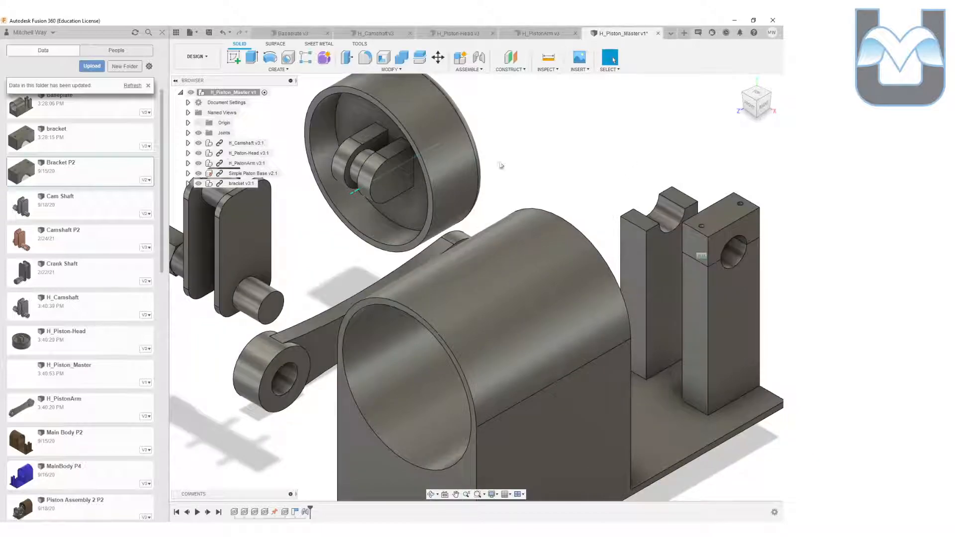
{"action": "left_click_drag", "start_coordinate": [243, 254], "coordinate": [609, 121]}
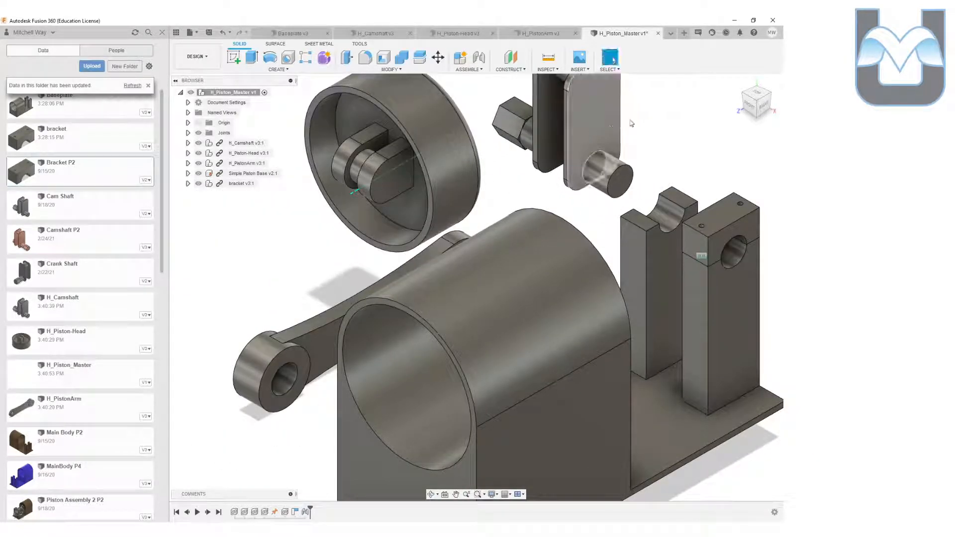
{"action": "scroll", "coordinate": [553, 155], "scroll_direction": "up", "scroll_amount": 3}
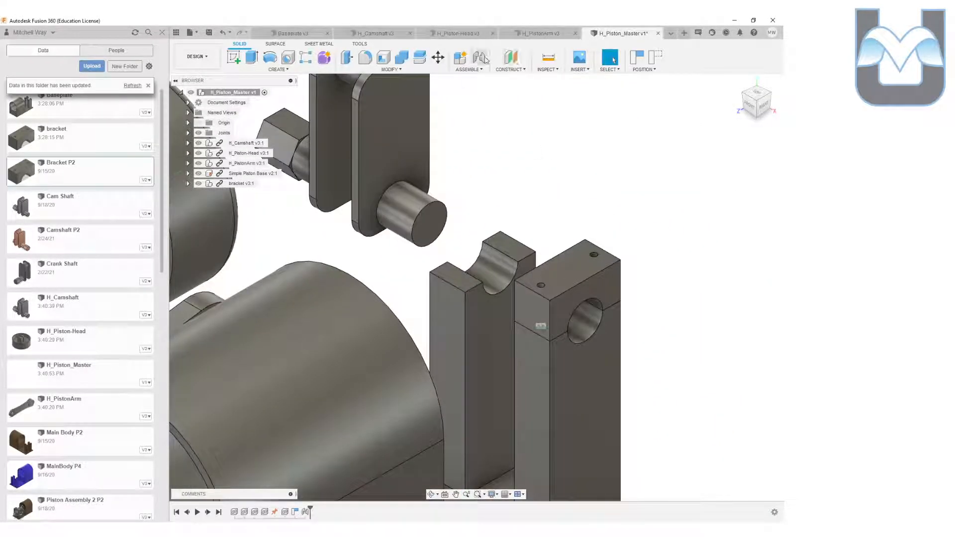
- Join the camshaft's round shaft end to the outer support's notch with a revolute joint about the Z axis and test its rotation
{"action": "left_click", "coordinate": [438, 286]}
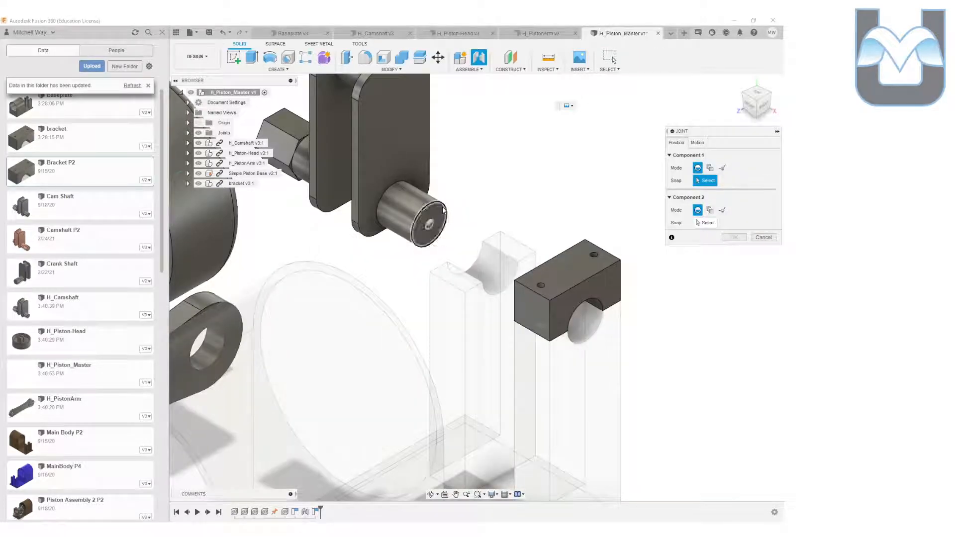
{"action": "left_click", "coordinate": [443, 210]}
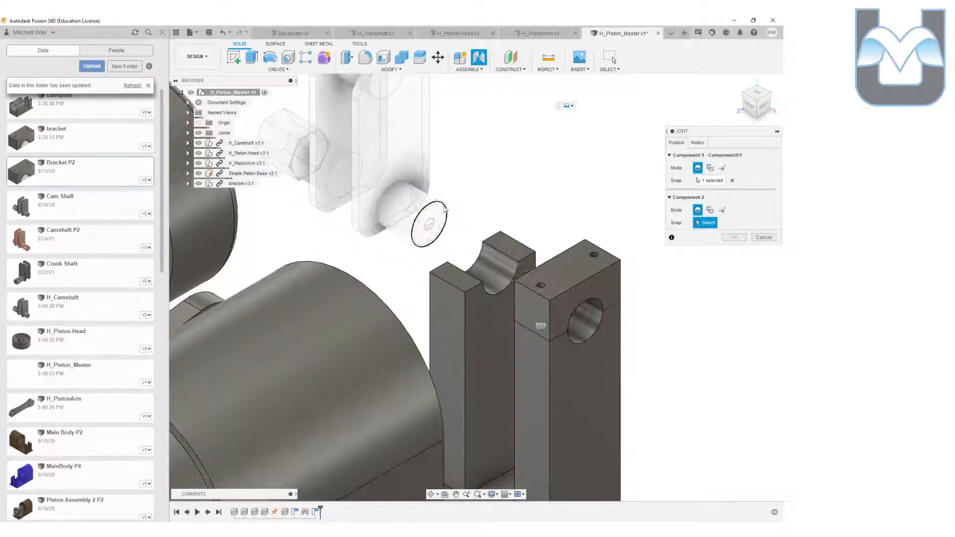
{"action": "left_click", "coordinate": [599, 330]}
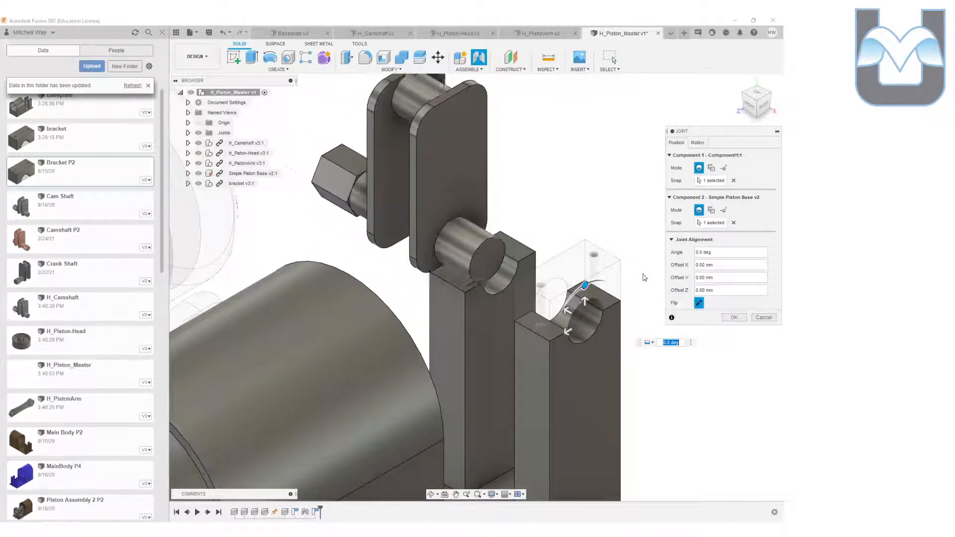
{"action": "left_click", "coordinate": [697, 143]}
{"action": "left_click", "coordinate": [710, 156]}
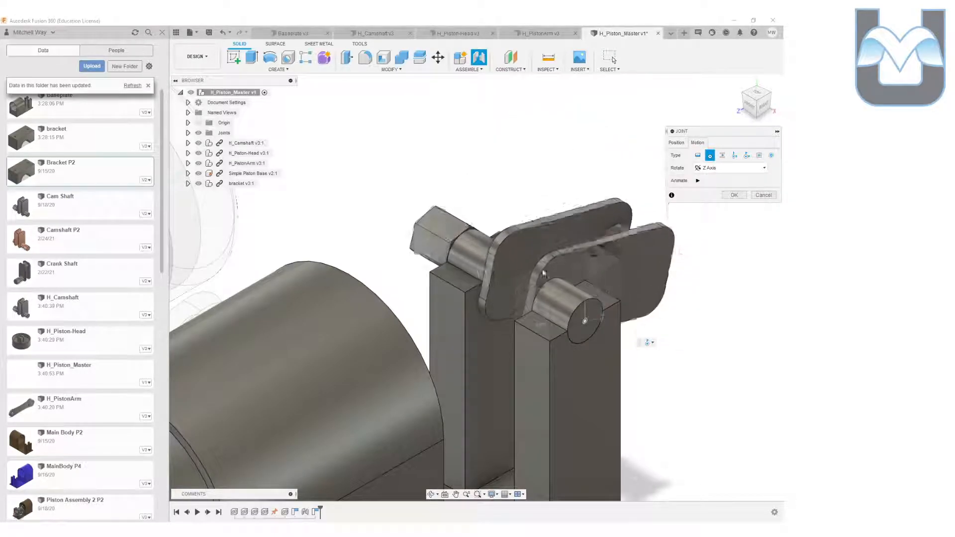
{"action": "key", "text": "Return"}
{"action": "left_click_drag", "start_coordinate": [548, 201], "coordinate": [717, 115]}
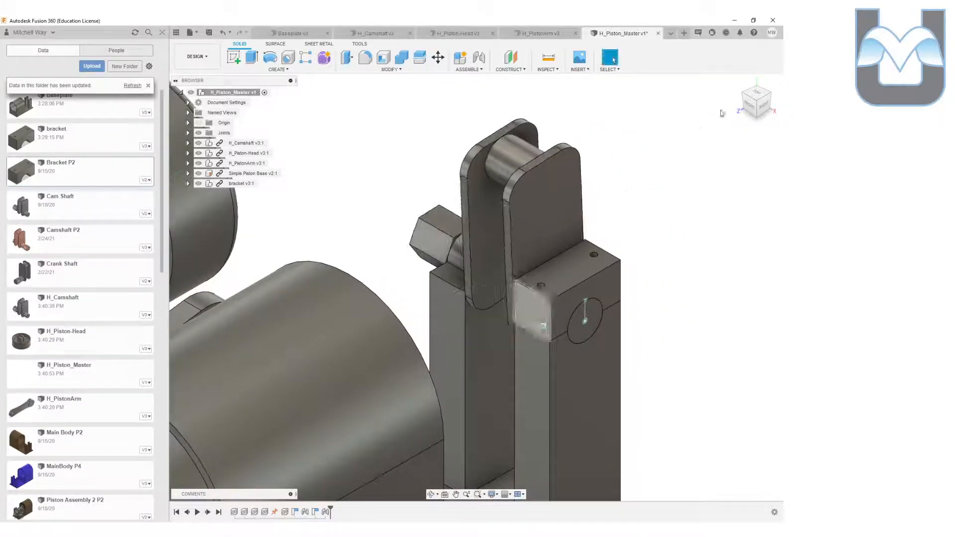
- Capture the moved components' position and join the piston head's inner pin to the piston arm's end hole with a revolute joint
{"action": "middle_click_drag", "start_coordinate": [565, 199], "coordinate": [433, 211], "text": "shift"}
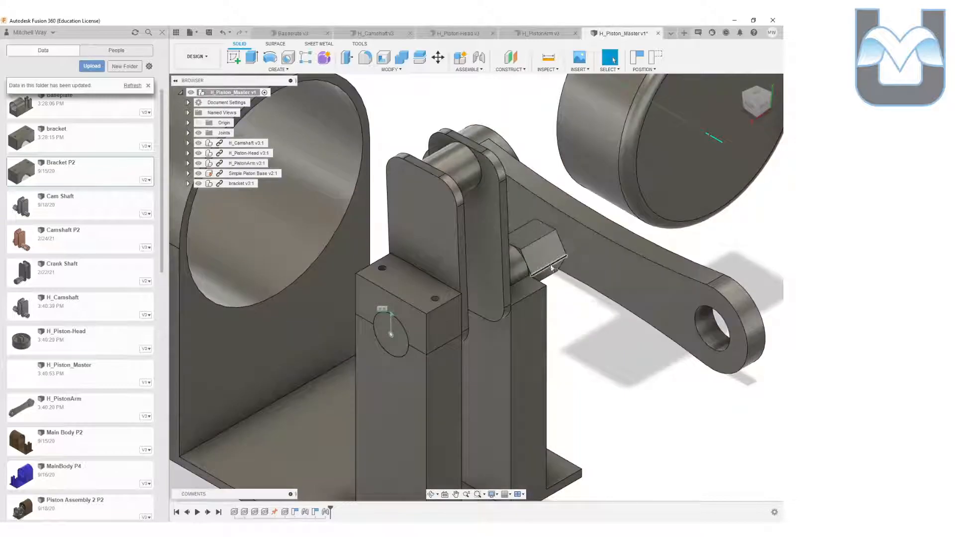
{"action": "left_click", "coordinate": [460, 61]}
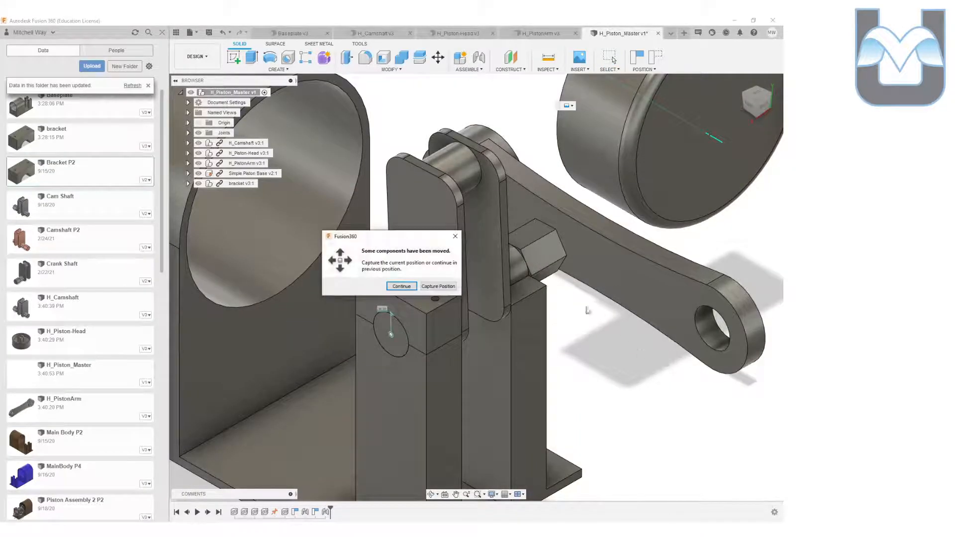
{"action": "left_click", "coordinate": [431, 287]}
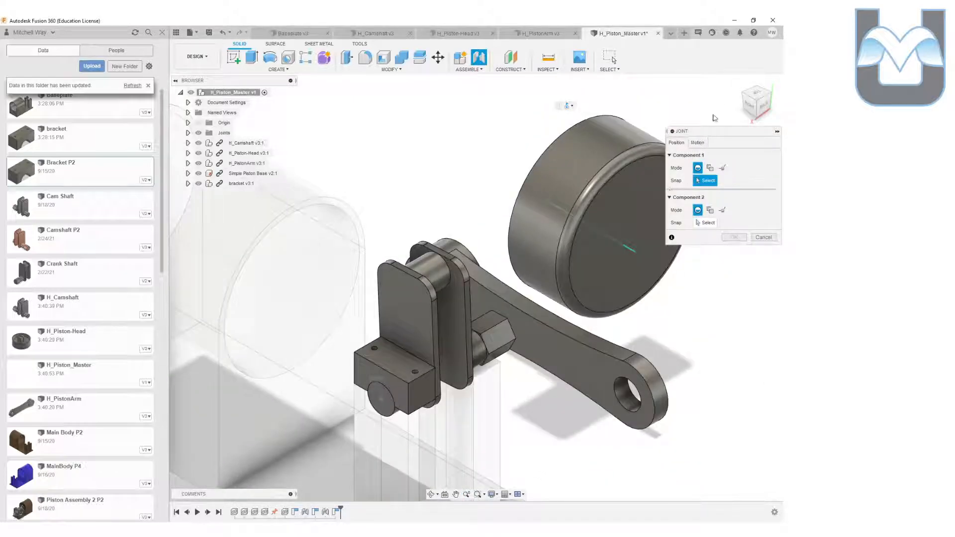
{"action": "left_click", "coordinate": [743, 96]}
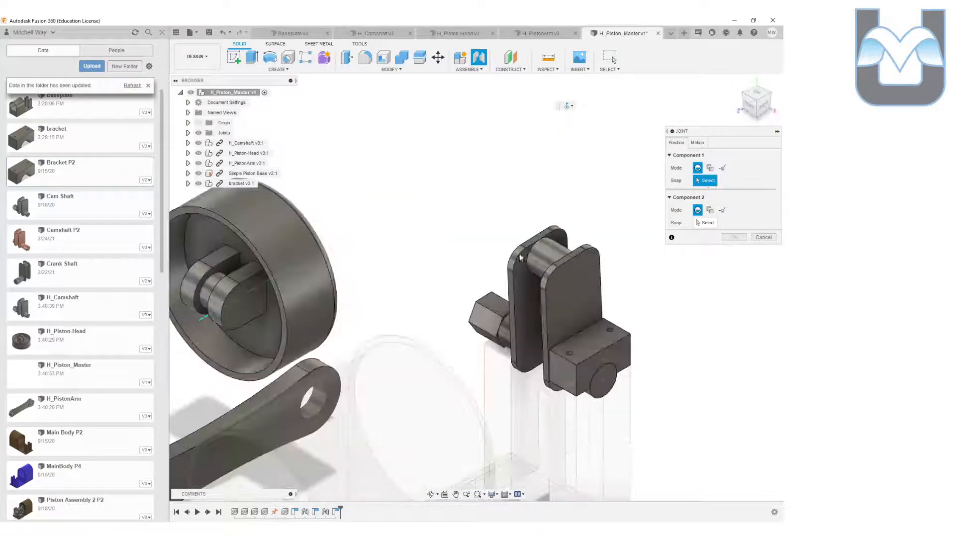
{"action": "left_click", "coordinate": [201, 297]}
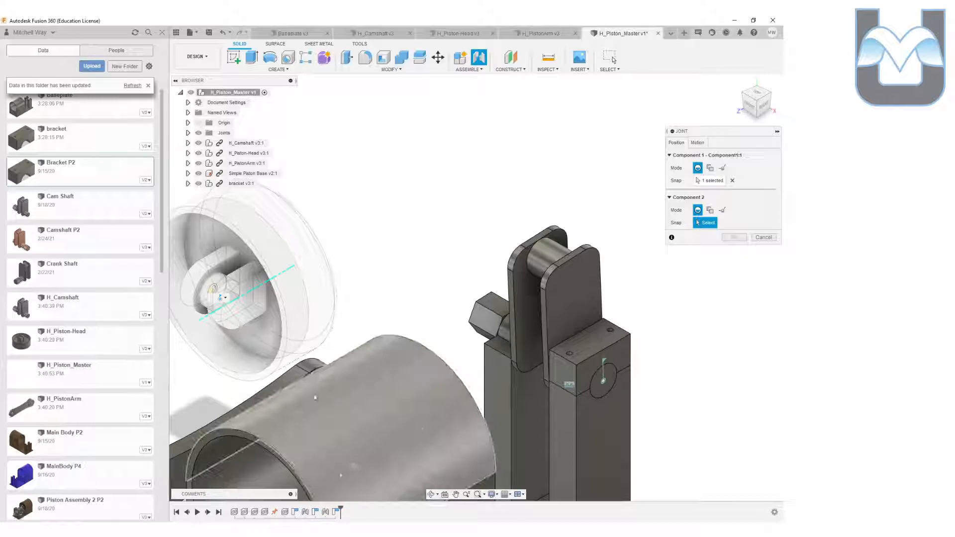
{"action": "left_click_drag", "start_coordinate": [751, 110], "coordinate": [741, 110]}
{"action": "scroll", "coordinate": [442, 327], "scroll_direction": "up", "scroll_amount": 4}
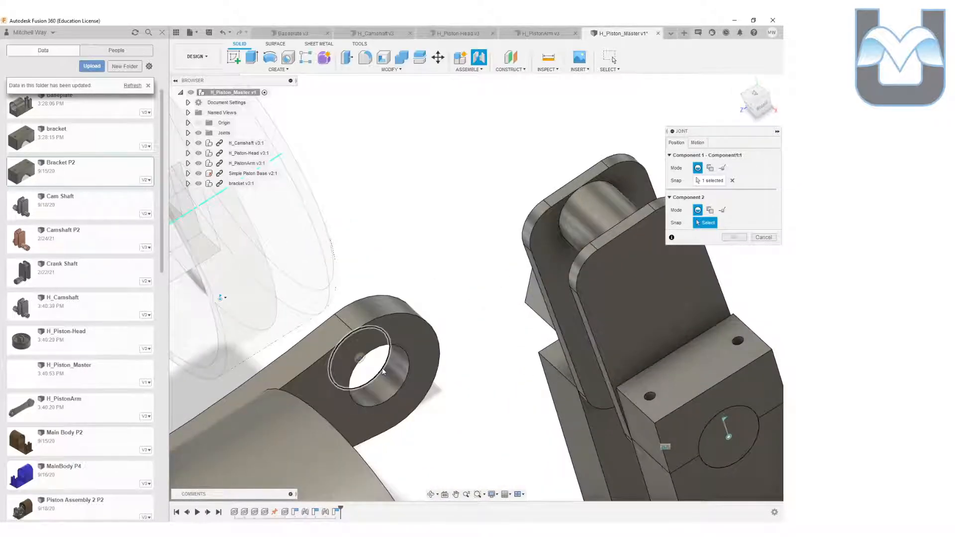
{"action": "left_click", "coordinate": [383, 371]}
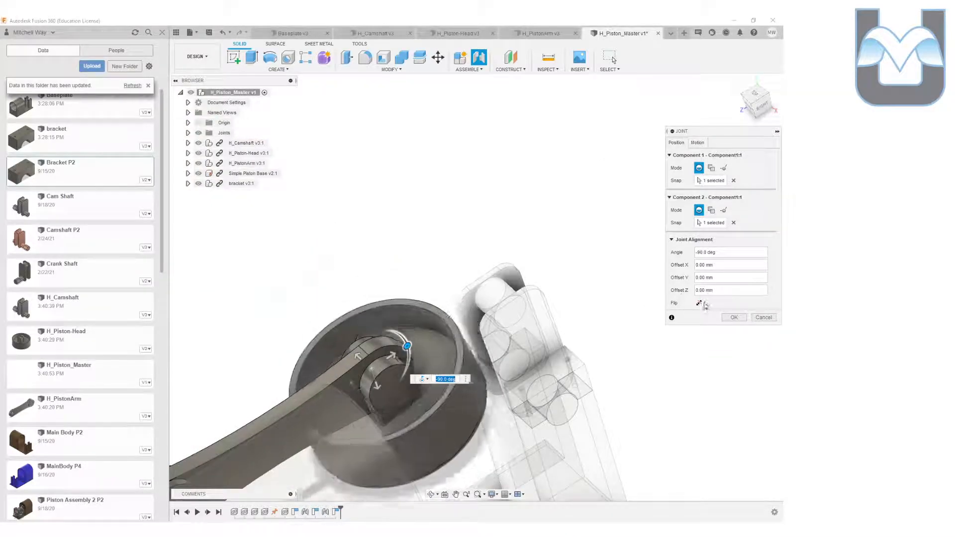
{"action": "left_click", "coordinate": [733, 317]}
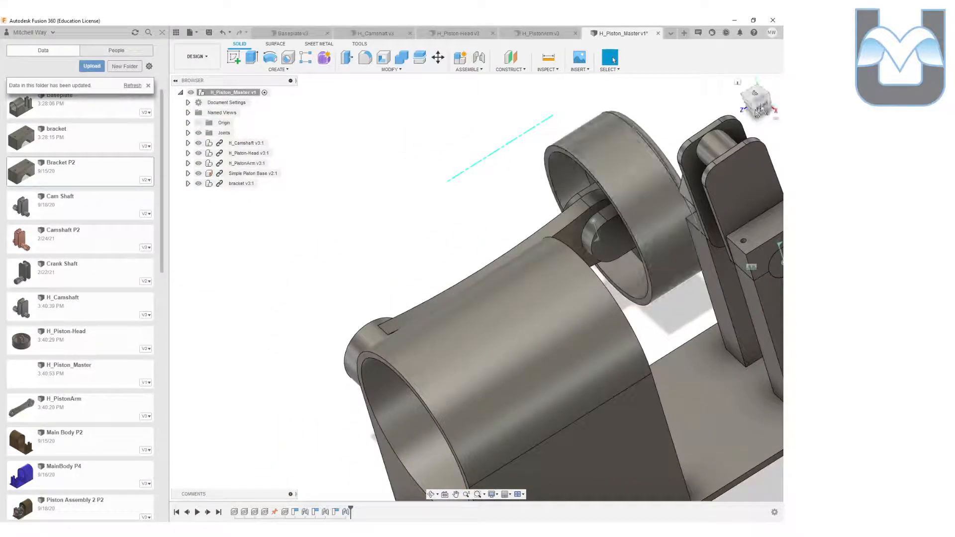
- Join the piston arm's free end hole to the camshaft's crank pin between the two plates with a revolute joint
{"action": "left_click", "coordinate": [759, 109]}
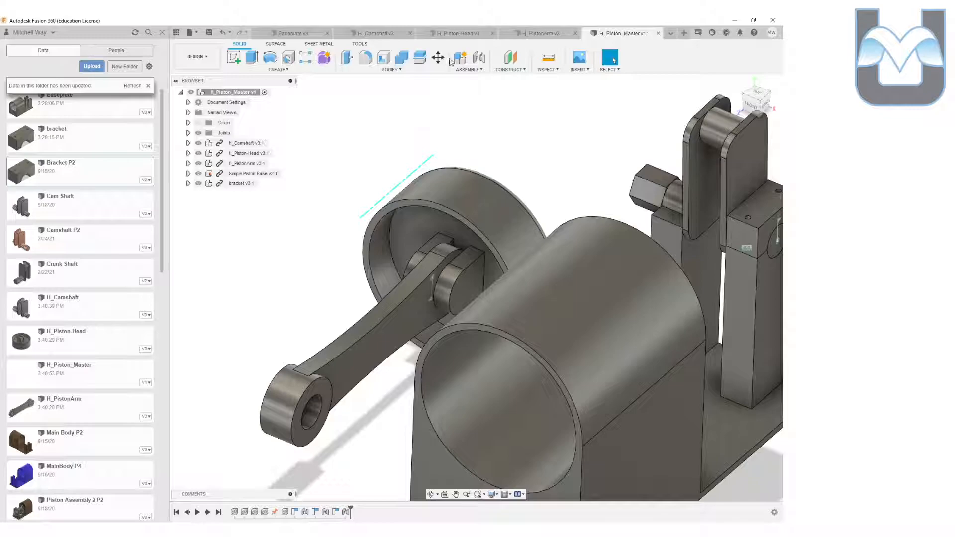
{"action": "key", "text": "j"}
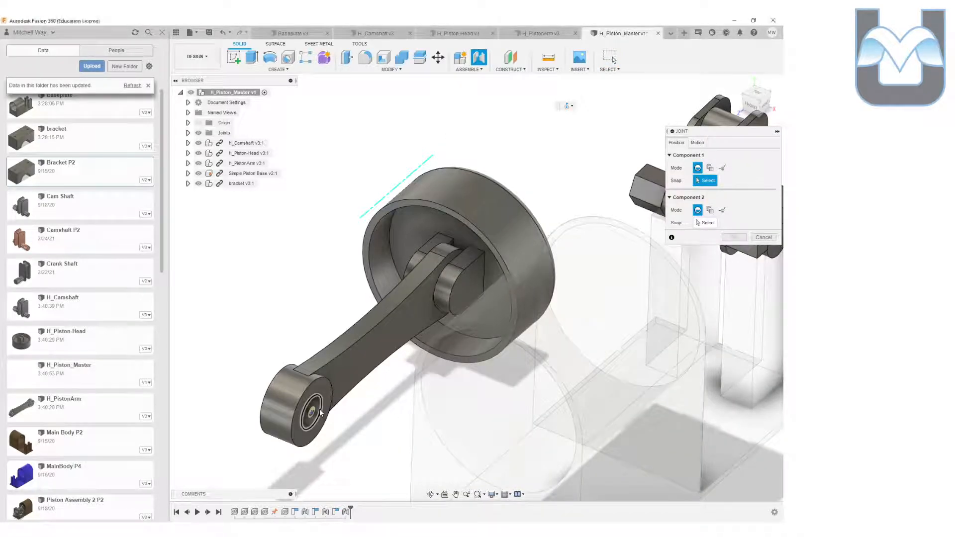
{"action": "left_click", "coordinate": [320, 412]}
{"action": "scroll", "coordinate": [460, 247], "scroll_direction": "up", "scroll_amount": 5}
{"action": "left_click", "coordinate": [750, 101]}
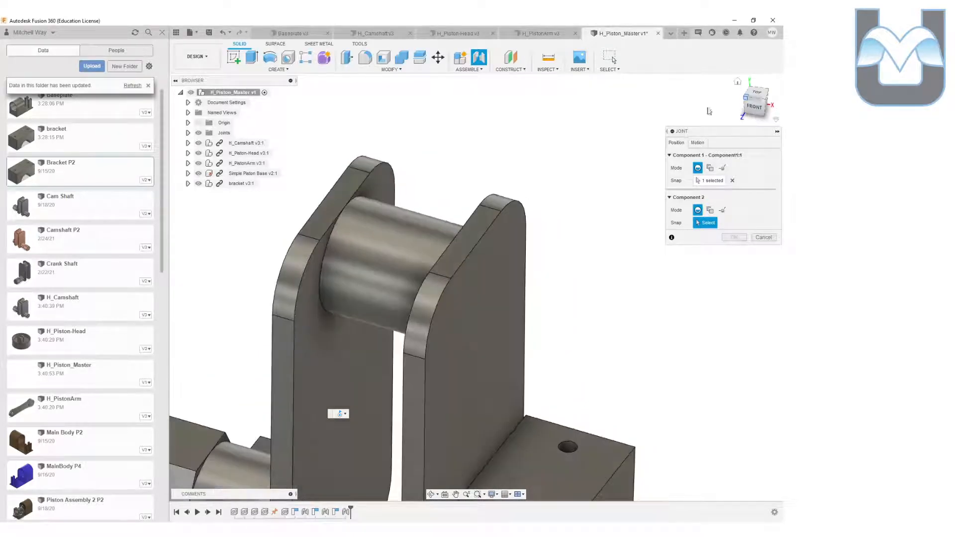
{"action": "left_click", "coordinate": [426, 346]}
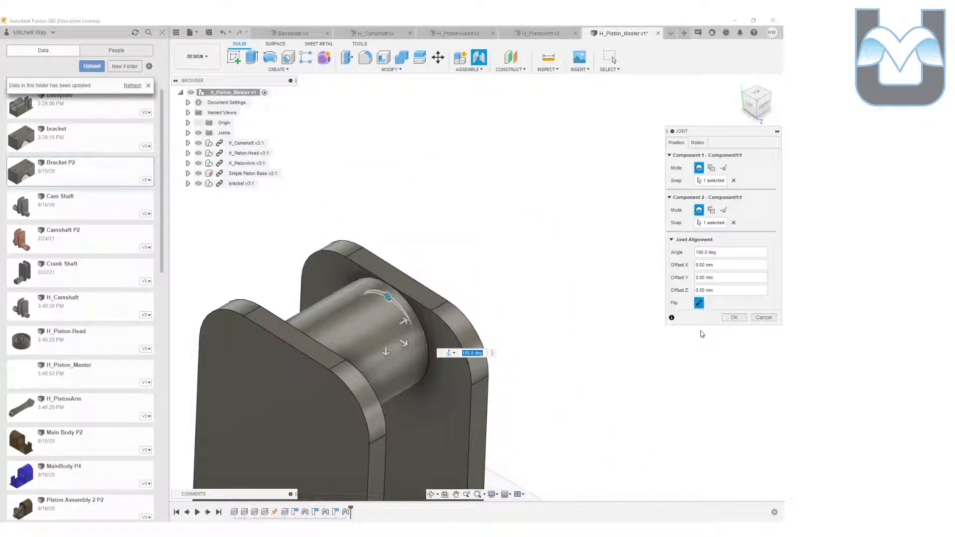
{"action": "key", "text": "Return"}
{"action": "scroll", "coordinate": [662, 334], "scroll_direction": "down", "scroll_amount": 5}
{"action": "middle_click_drag", "start_coordinate": [716, 318], "coordinate": [606, 257]}
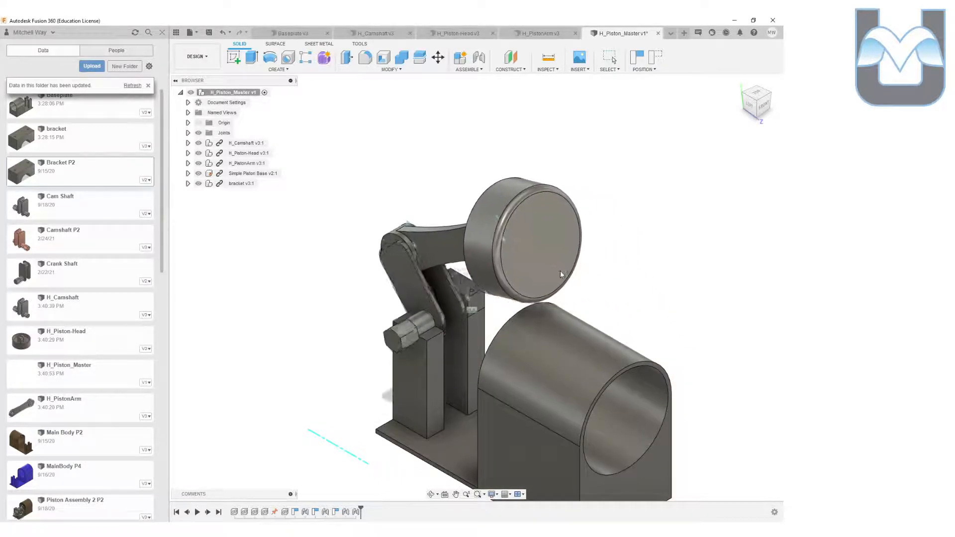
- Capture the moved components' position and start a joint snapping the piston head to the cylinder bore of the Simple Piston Base
{"action": "middle_click_drag", "start_coordinate": [631, 282], "coordinate": [610, 234]}
{"action": "scroll", "coordinate": [610, 234], "scroll_direction": "down", "scroll_amount": 2}
{"action": "scroll", "coordinate": [595, 219], "scroll_direction": "up", "scroll_amount": 4}
{"action": "left_click_drag", "start_coordinate": [765, 107], "coordinate": [331, 90]}
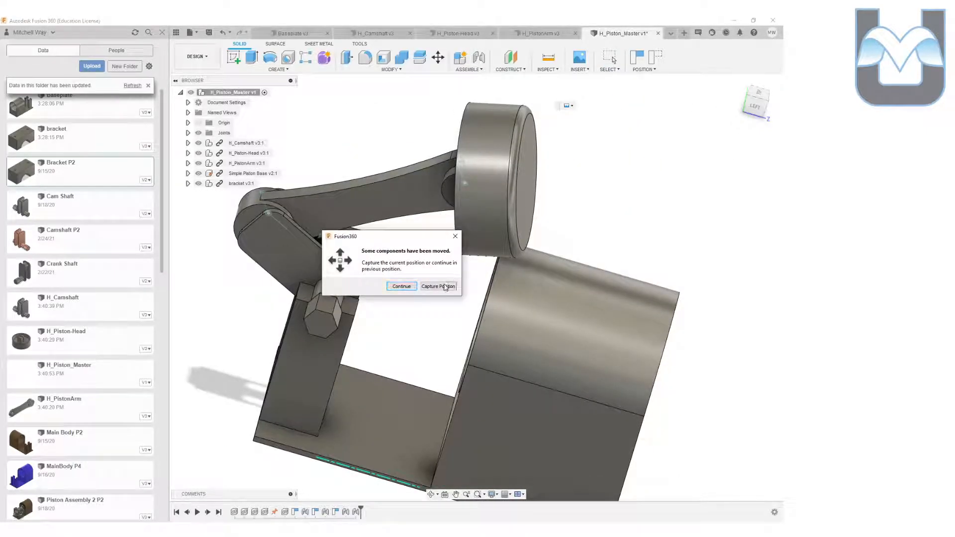
{"action": "left_click", "coordinate": [437, 287]}
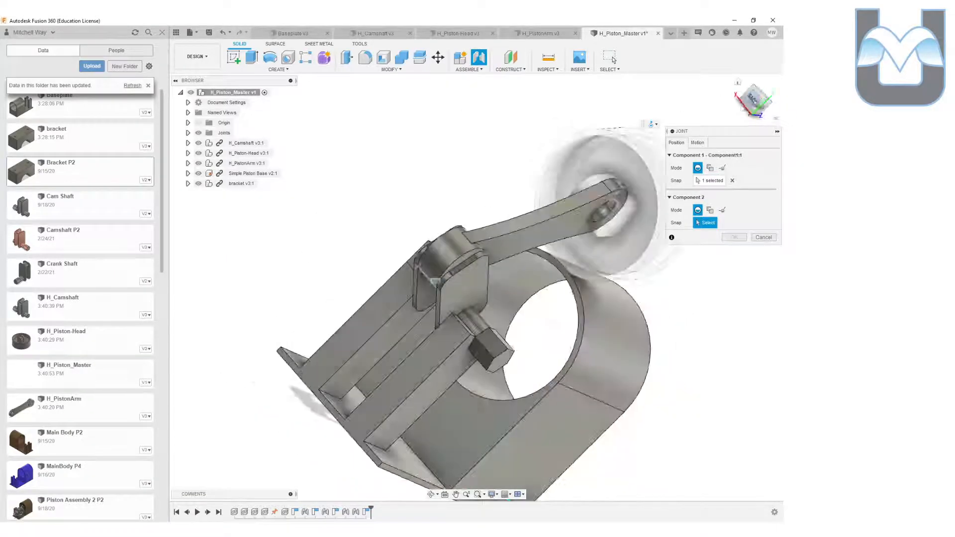
{"action": "left_click", "coordinate": [527, 309]}
{"action": "middle_click_drag", "start_coordinate": [507, 163], "coordinate": [279, 122]}
{"action": "left_click", "coordinate": [762, 99]}
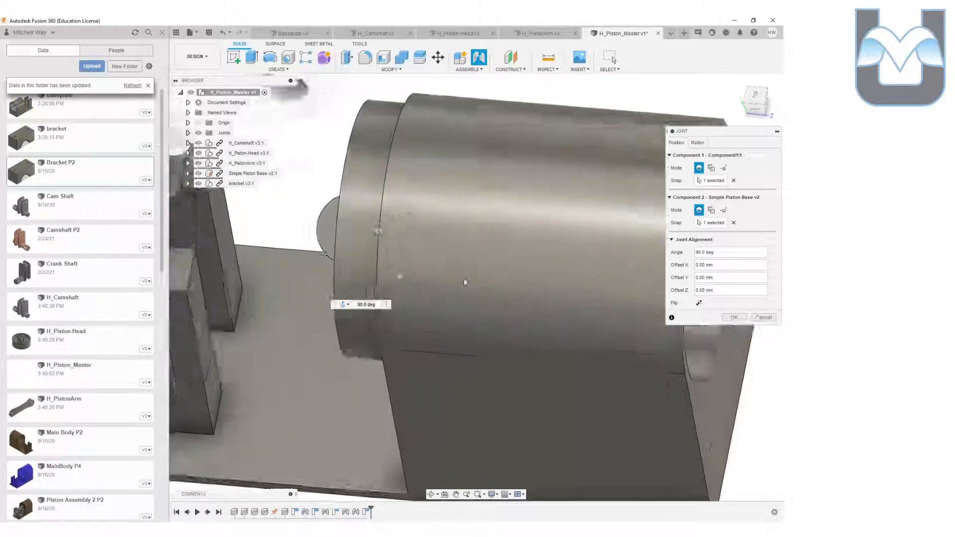
- Set the piston head's joint to the cylinder to Slider motion along the Z axis and complete it
{"action": "left_click_drag", "start_coordinate": [774, 101], "coordinate": [711, 125]}
{"action": "middle_click_drag", "start_coordinate": [252, 342], "coordinate": [510, 346]}
{"action": "left_click", "coordinate": [697, 144]}
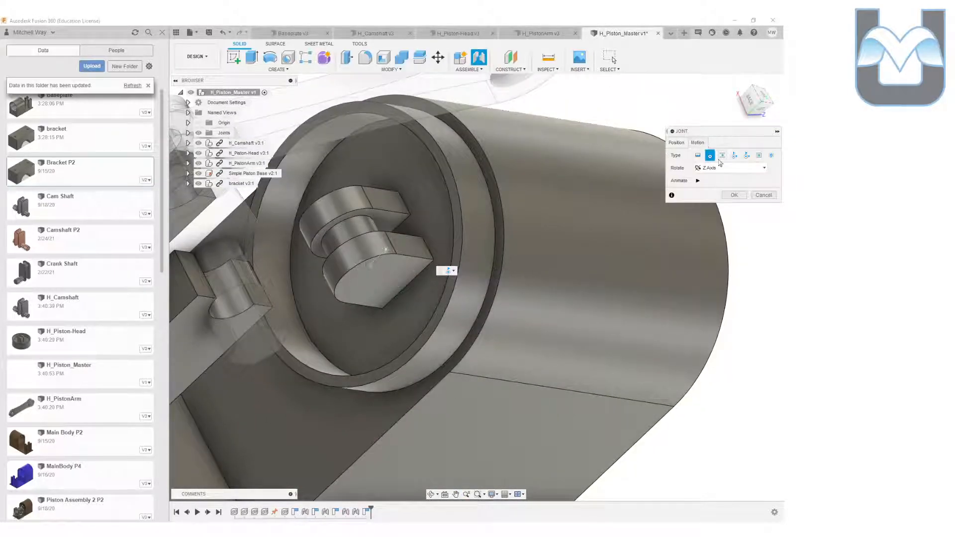
{"action": "left_click", "coordinate": [722, 155]}
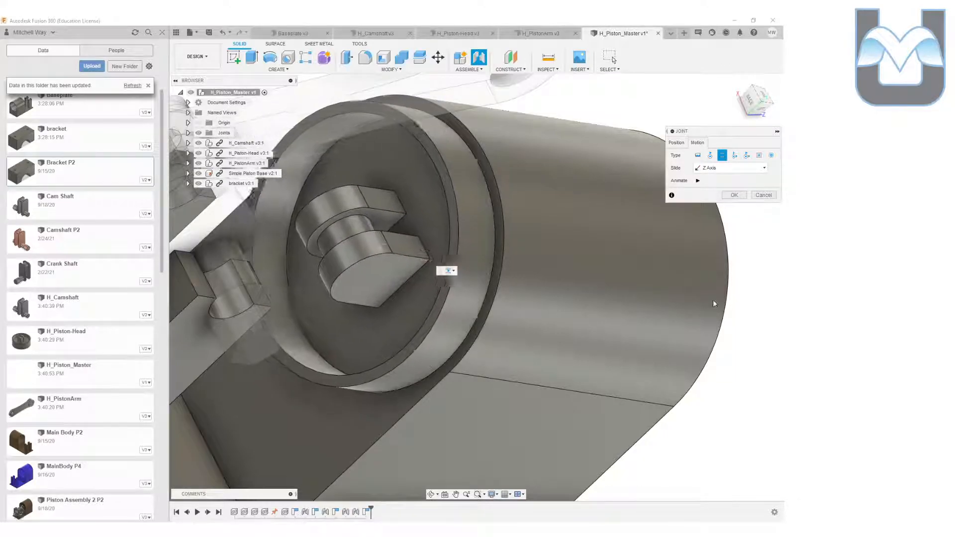
{"action": "left_click", "coordinate": [734, 195]}
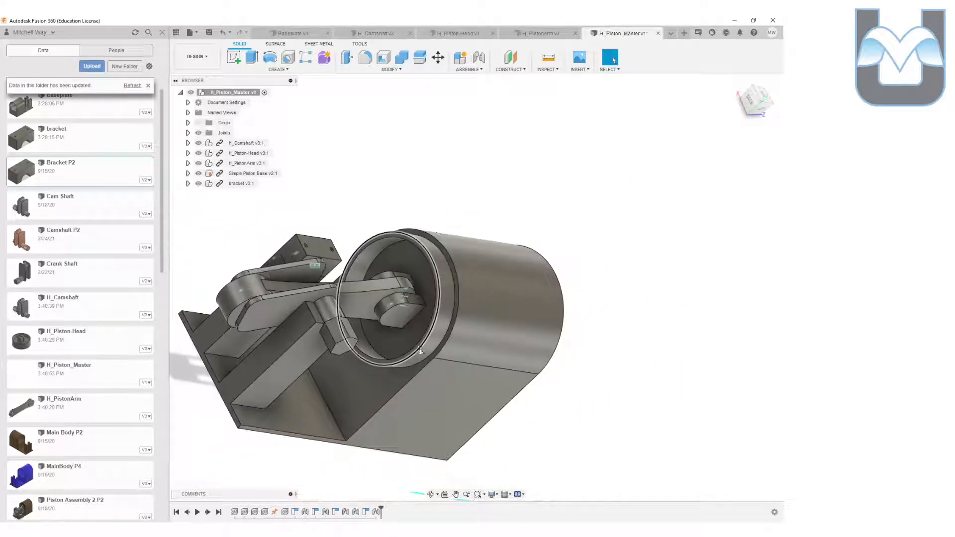
- Animate the whole model from the joint at the camshaft's crank pin to check the piston mechanism's motion
{"action": "left_click_drag", "start_coordinate": [755, 105], "coordinate": [724, 95]}
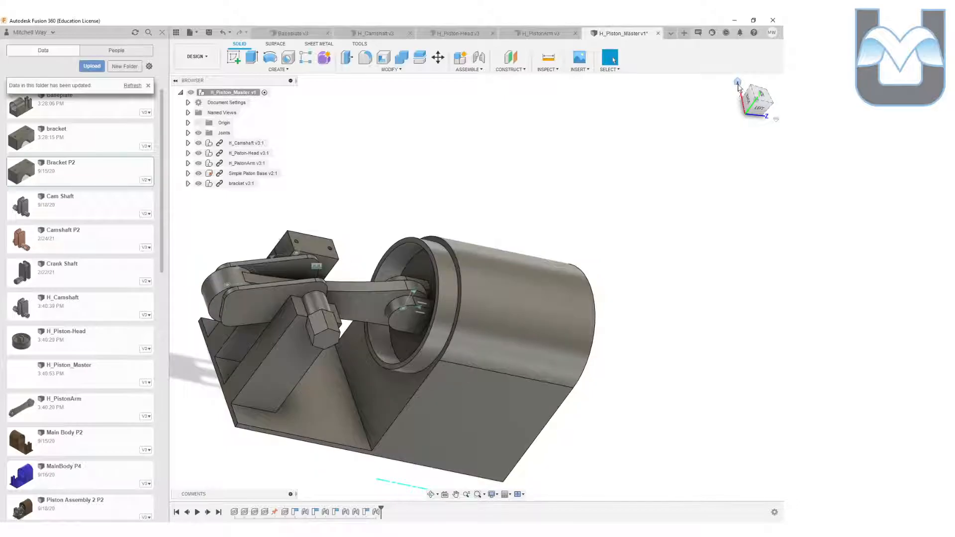
{"action": "left_click", "coordinate": [737, 82]}
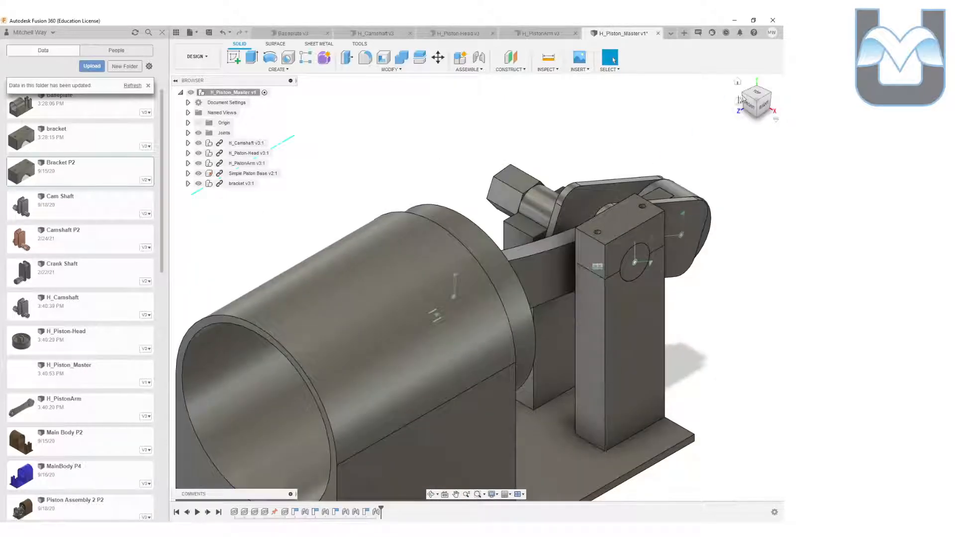
{"action": "left_click", "coordinate": [758, 89]}
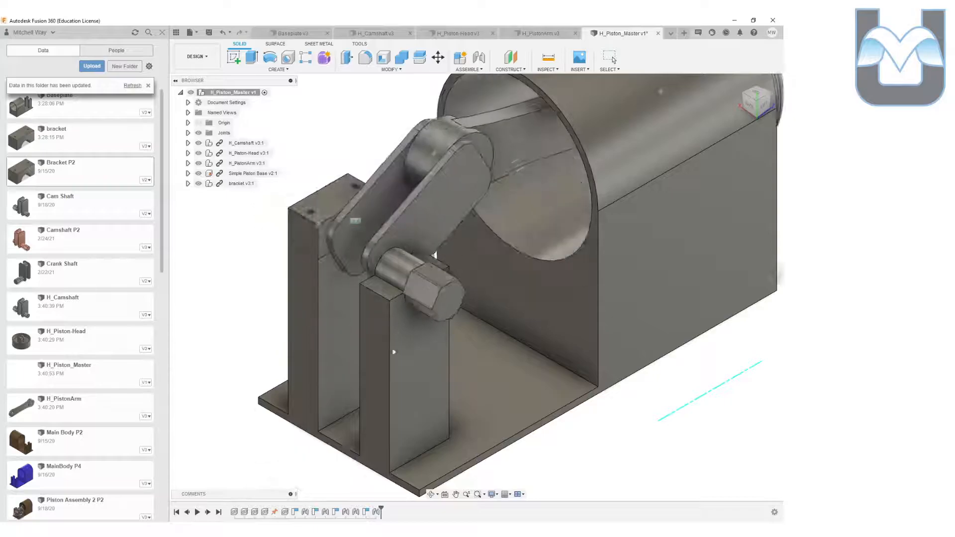
{"action": "middle_click_drag", "start_coordinate": [509, 262], "coordinate": [463, 332]}
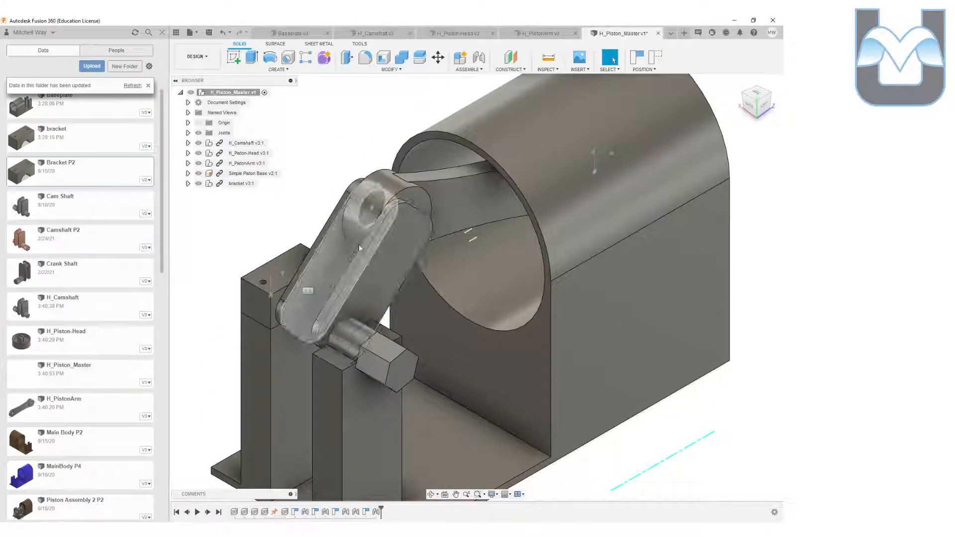
{"action": "right_click", "coordinate": [372, 212]}
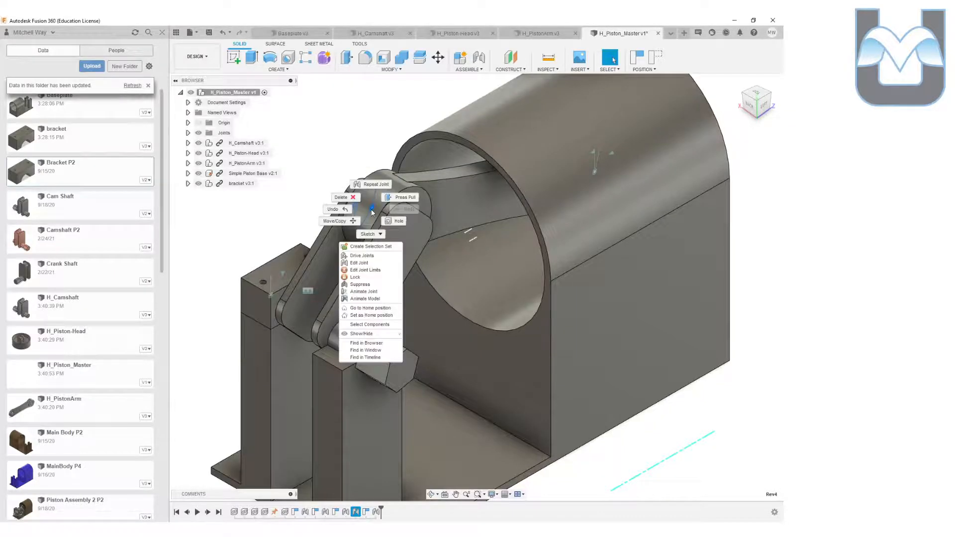
{"action": "left_click", "coordinate": [375, 299]}
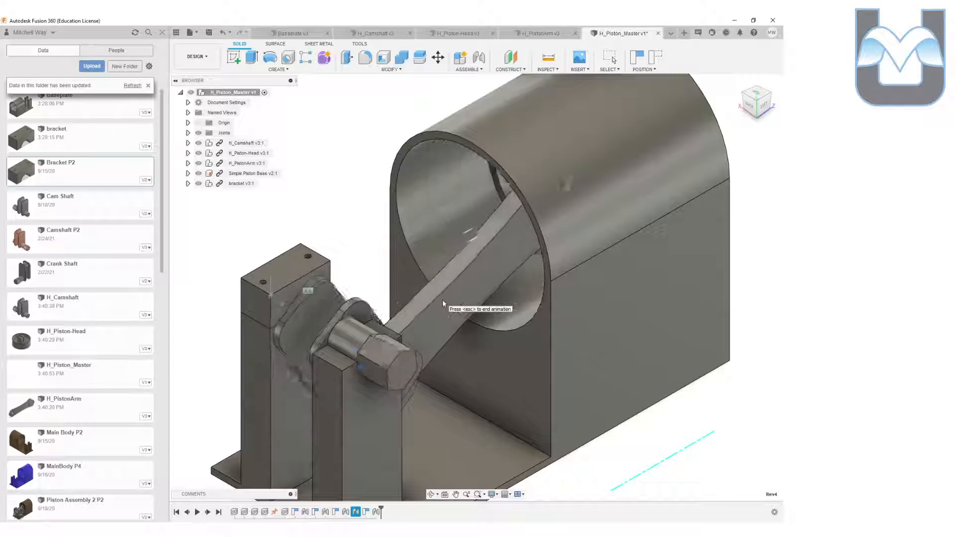